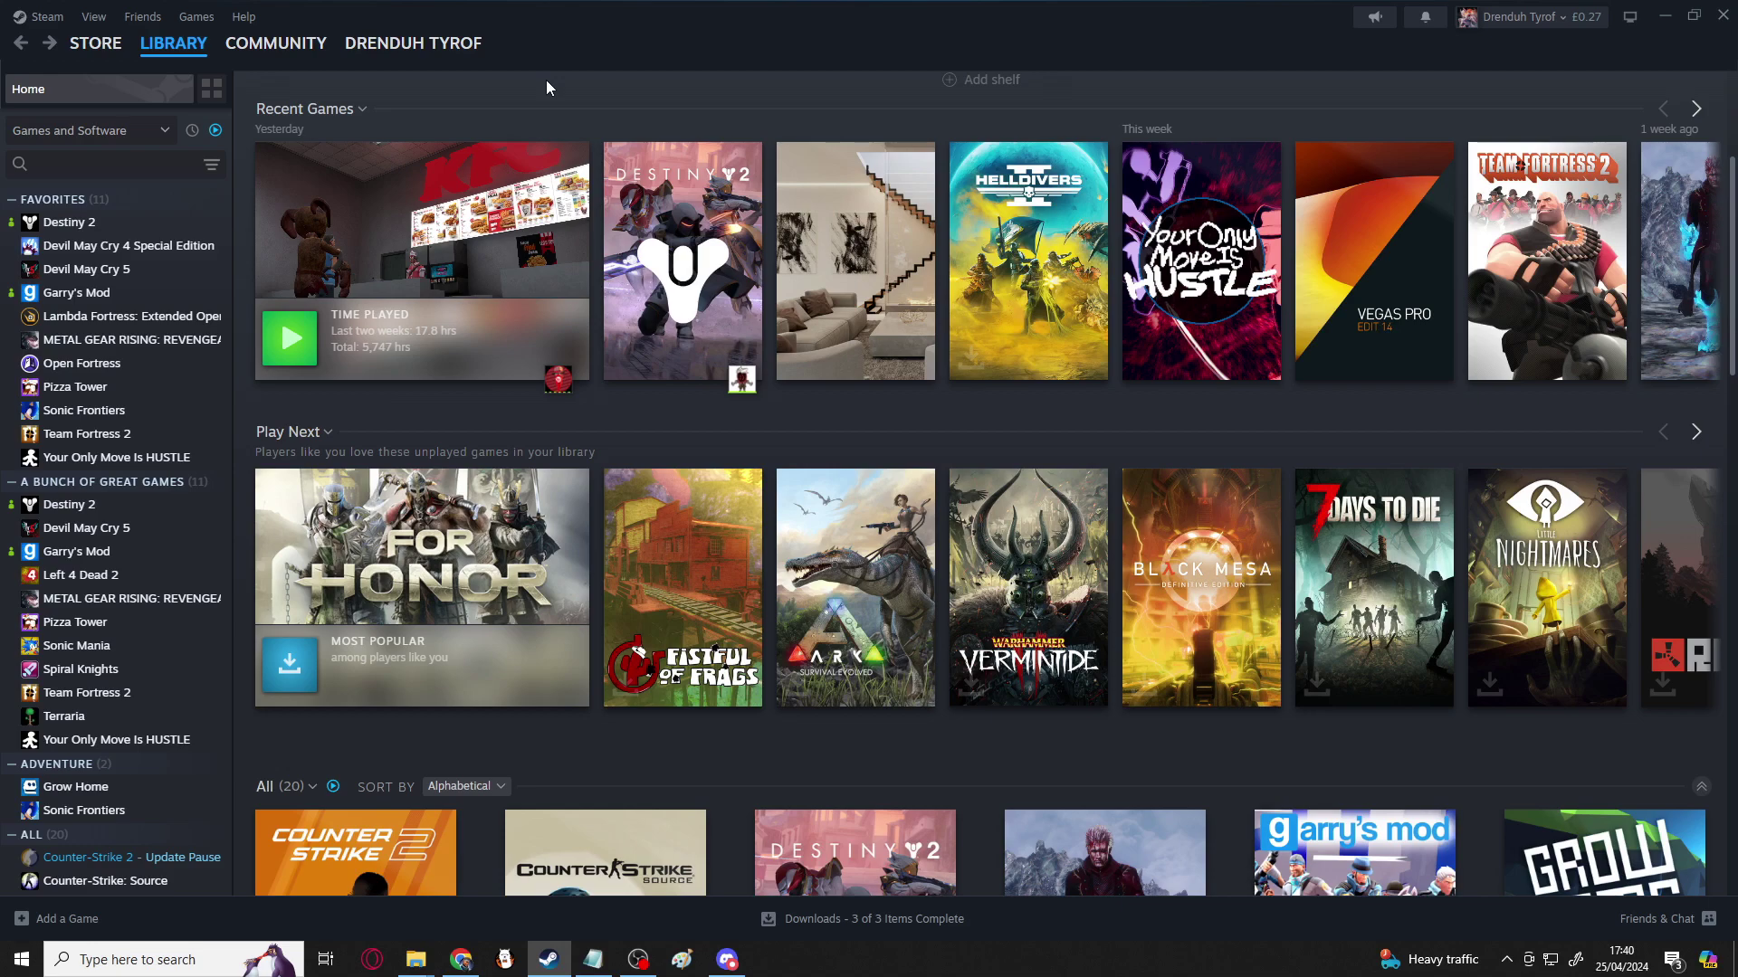
Step: Bring up the Garry's Mod context menu in the Steam library sidebar, with Manage expanded
{"action": "mouse_move", "coordinate": [344, 261]}
{"action": "scroll", "coordinate": [344, 262], "scroll_direction": "down", "scroll_amount": 3}
{"action": "mouse_move", "coordinate": [1396, 664]}
{"action": "scroll", "coordinate": [1396, 664], "scroll_direction": "up", "scroll_amount": 4}
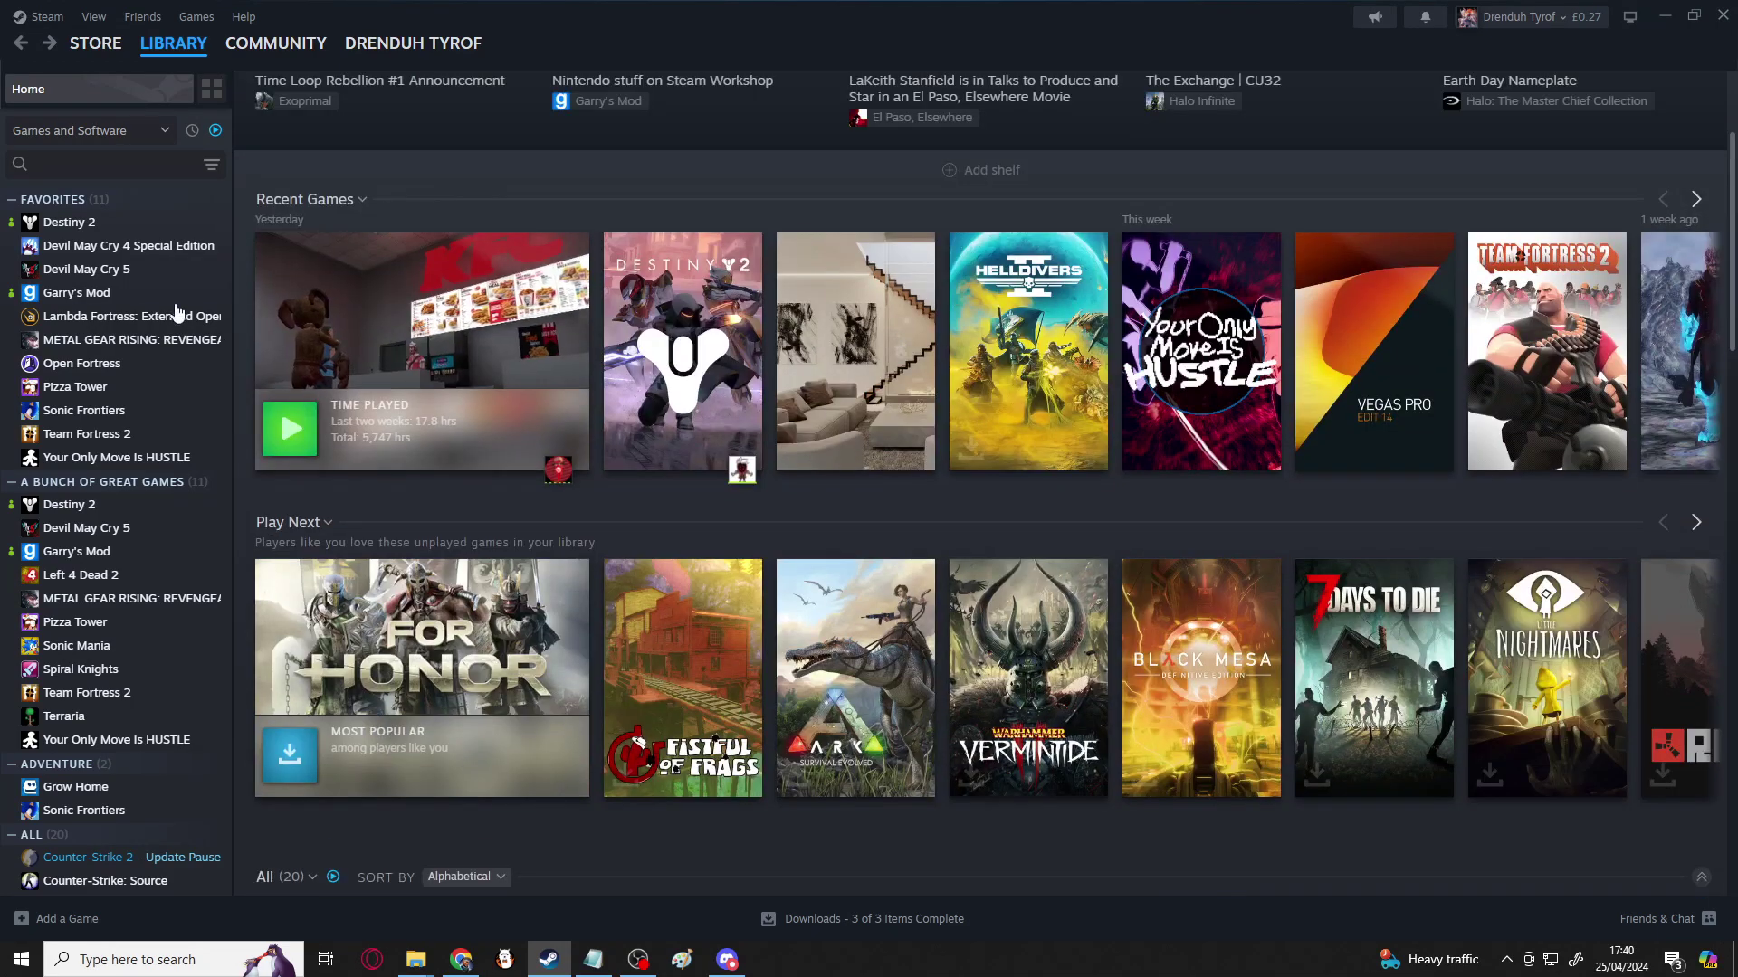
{"action": "right_click", "coordinate": [89, 297]}
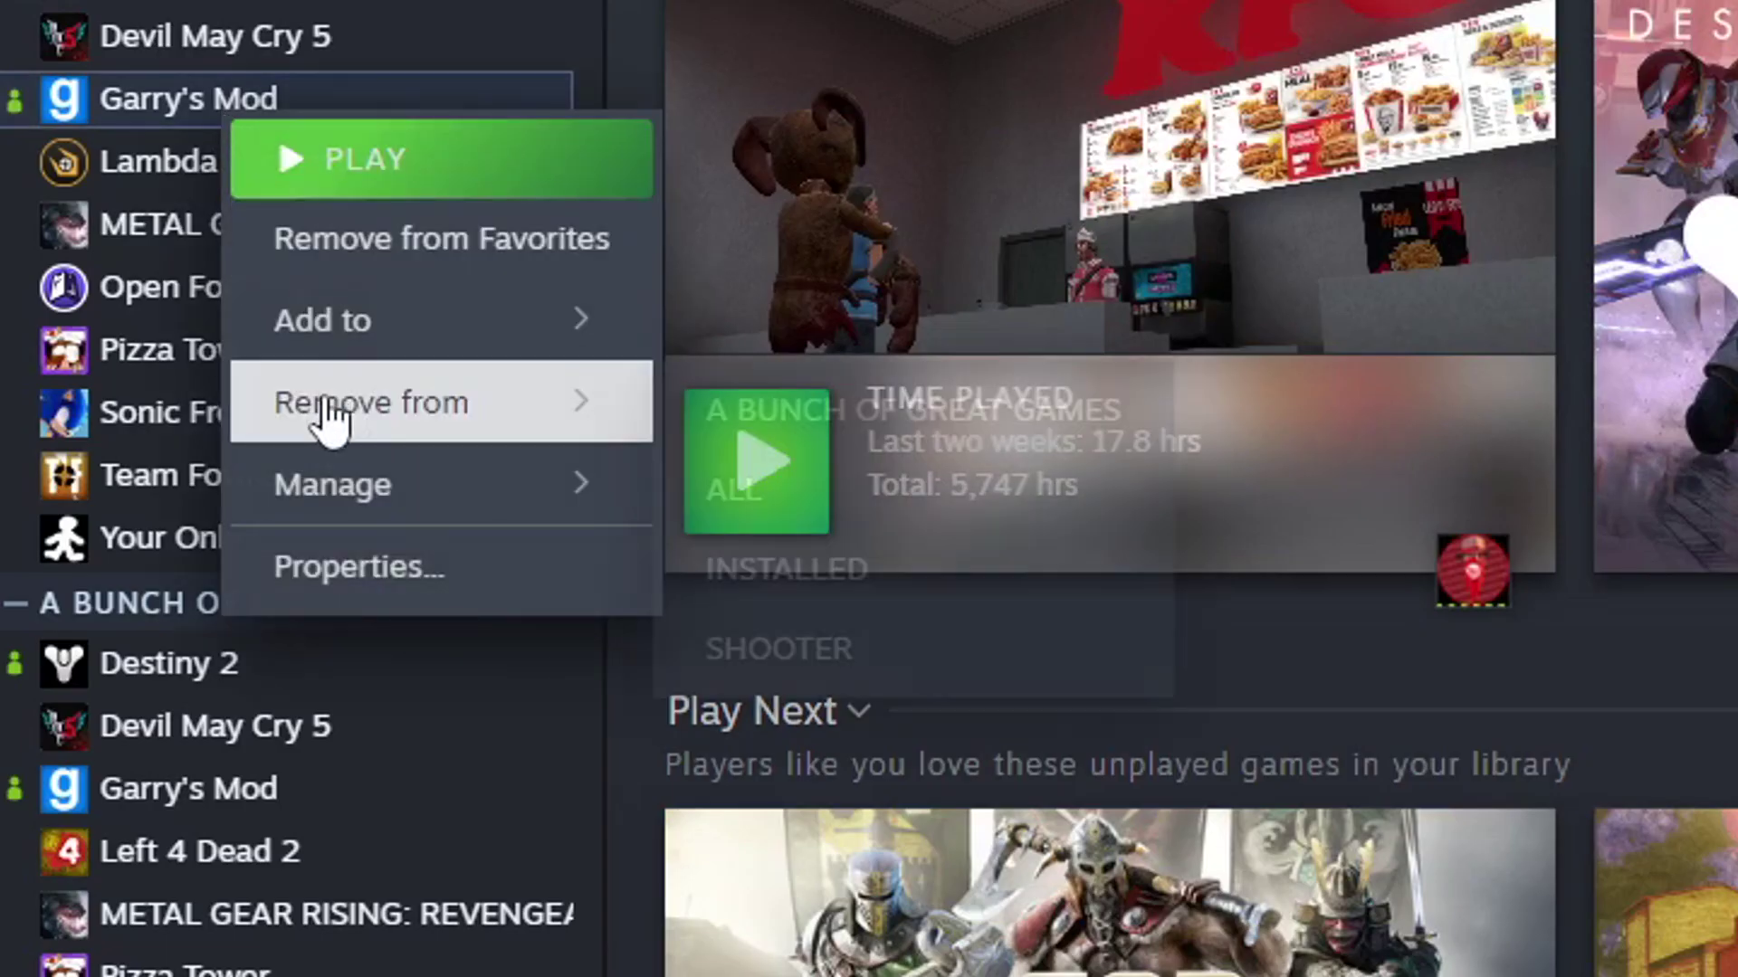
Step: Browse Garry's Mod's local files into garrysmod\addons and sort its 1,154 items by name
{"action": "mouse_move", "coordinate": [420, 496]}
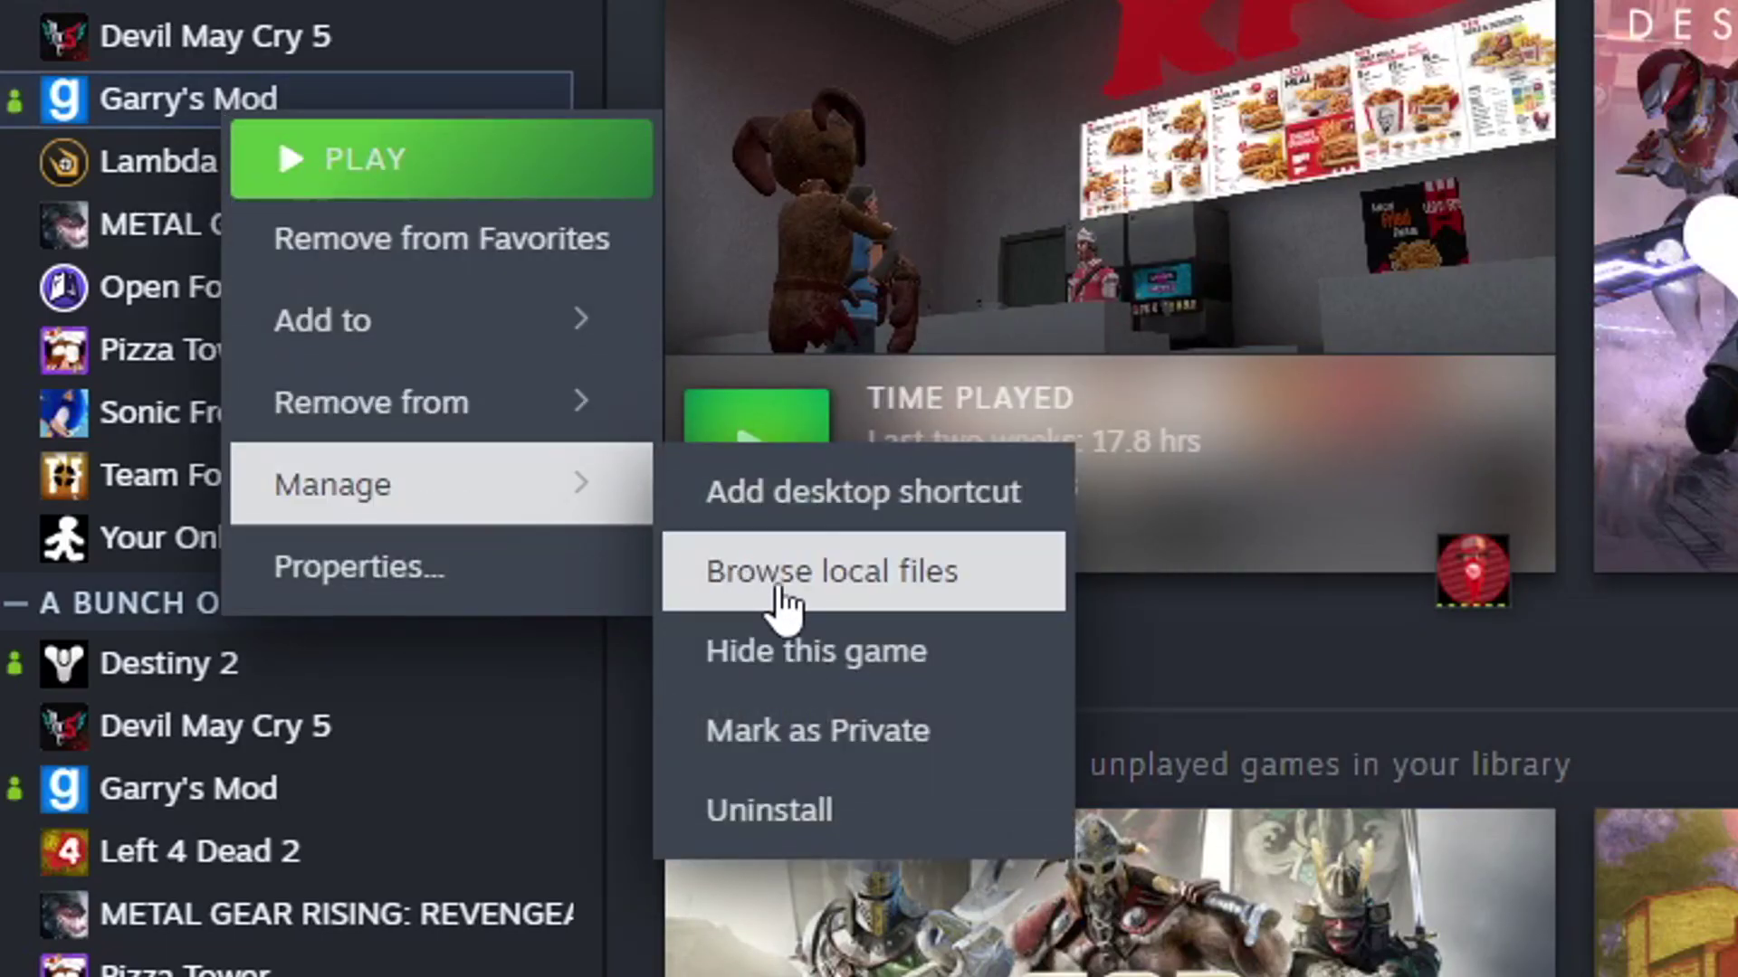
{"action": "left_click", "coordinate": [779, 597]}
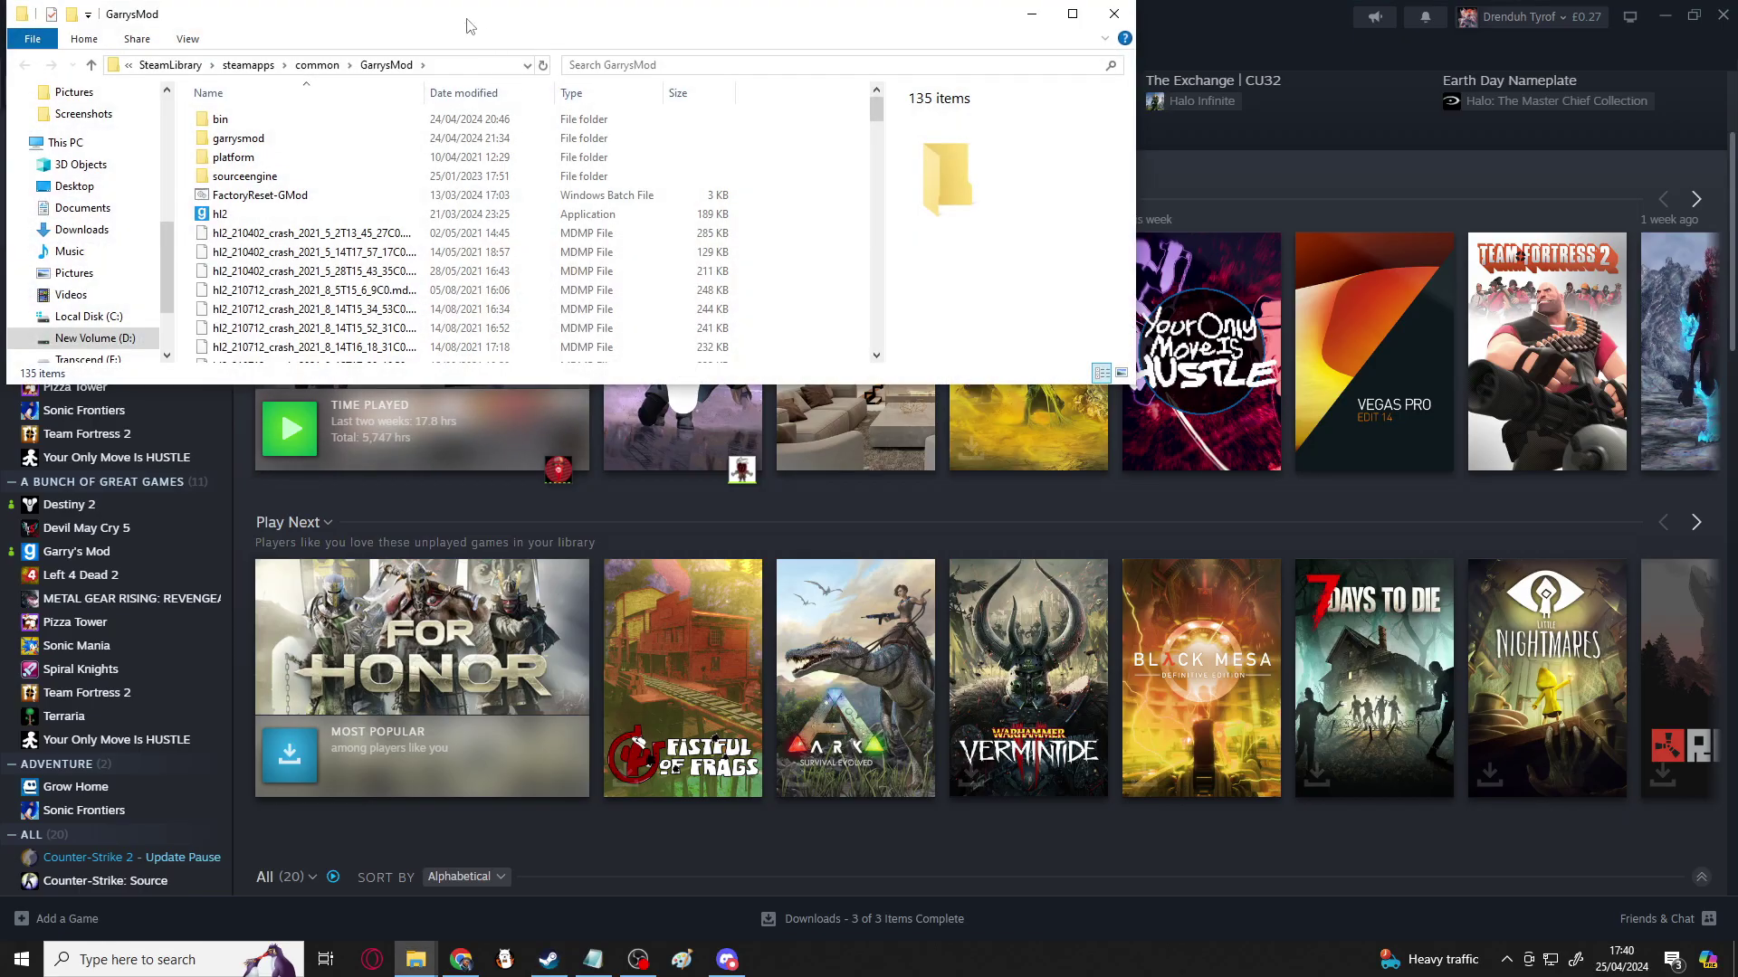
{"action": "left_click_drag", "start_coordinate": [468, 18], "coordinate": [727, 276]}
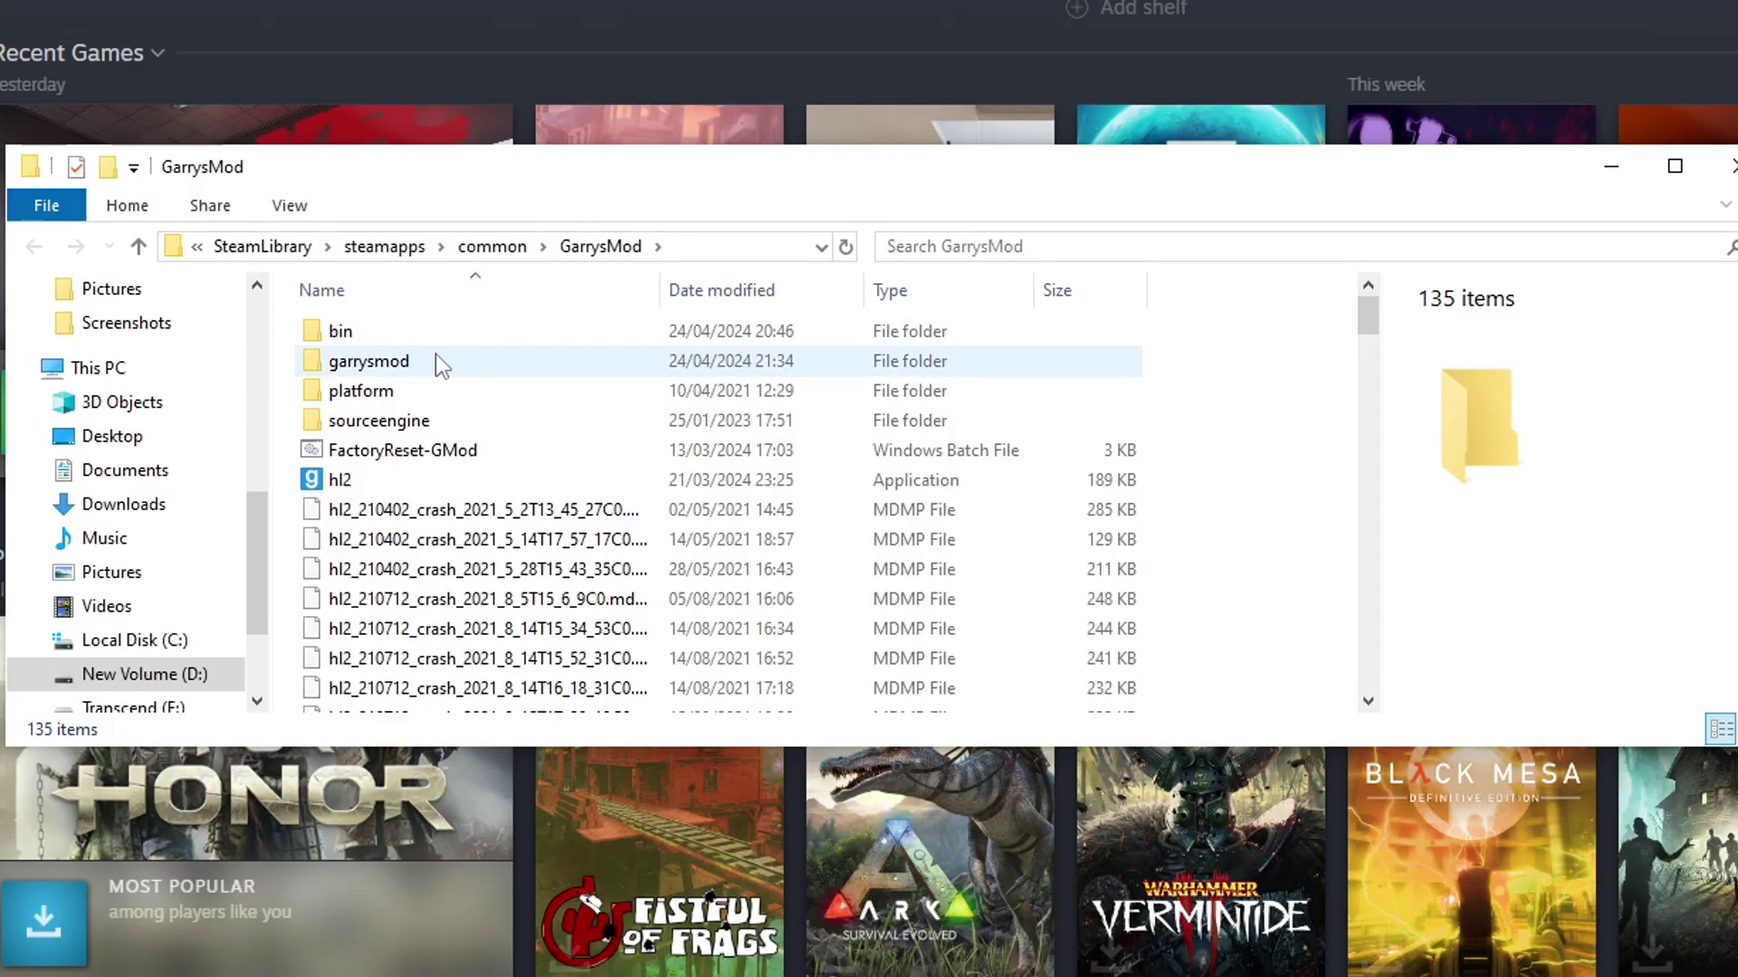
{"action": "double_click", "coordinate": [436, 360]}
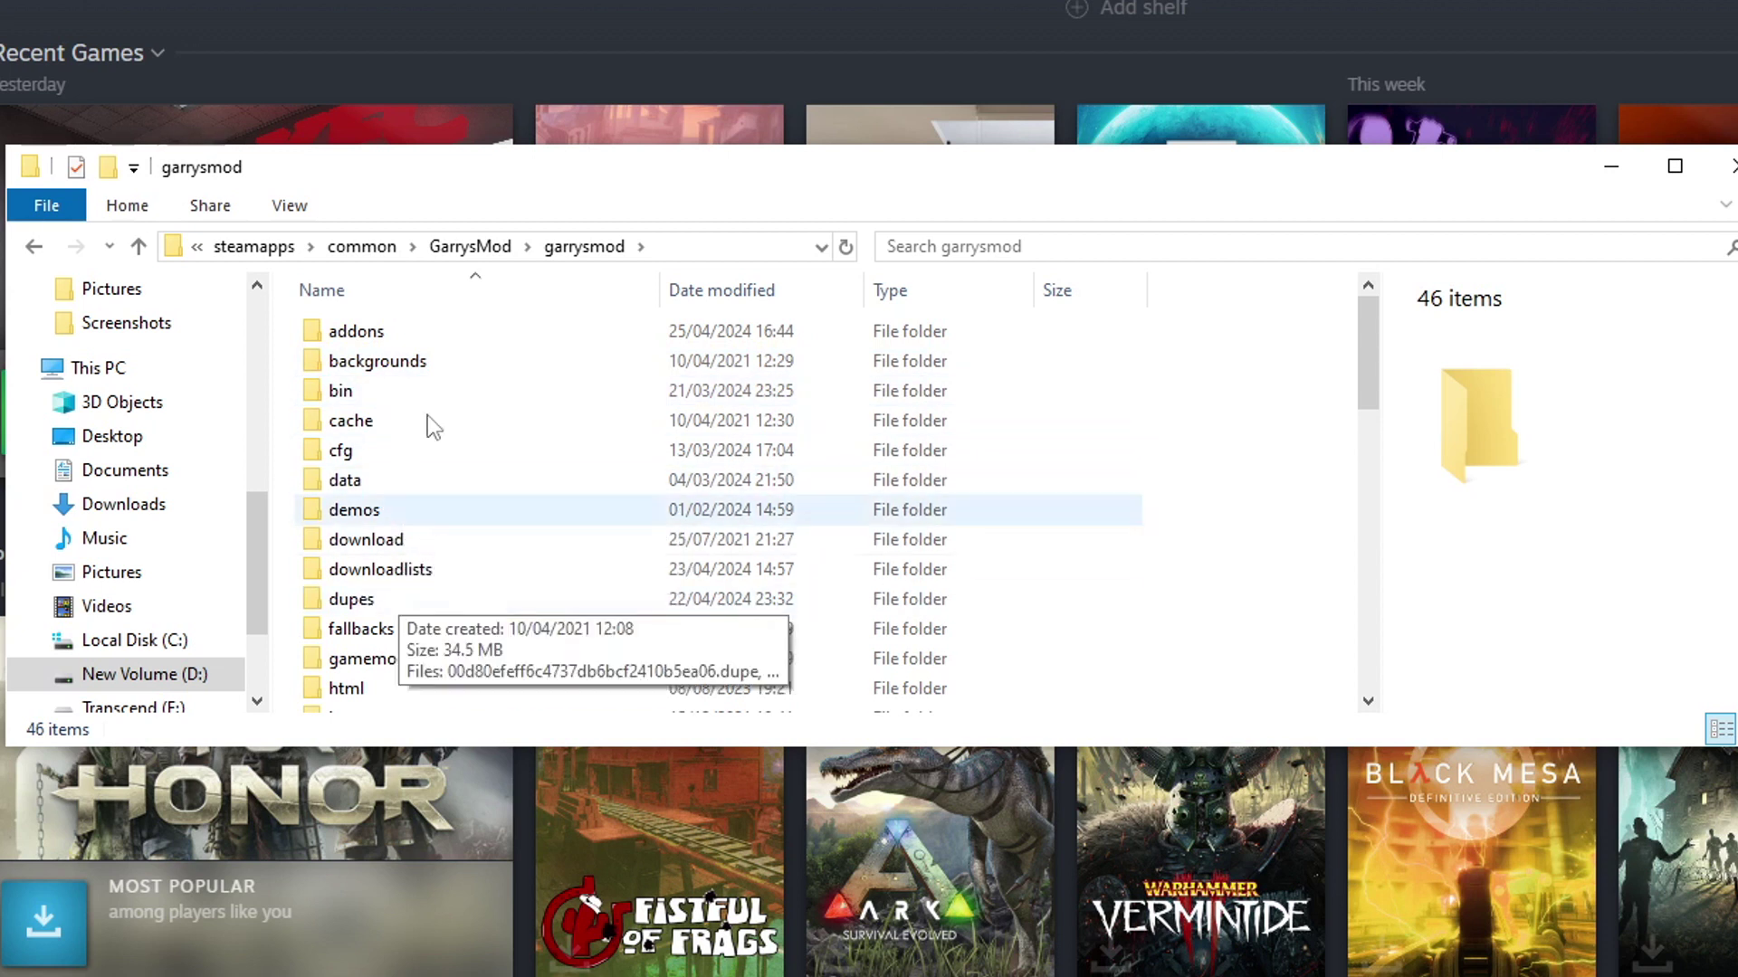
{"action": "mouse_move", "coordinate": [427, 333]}
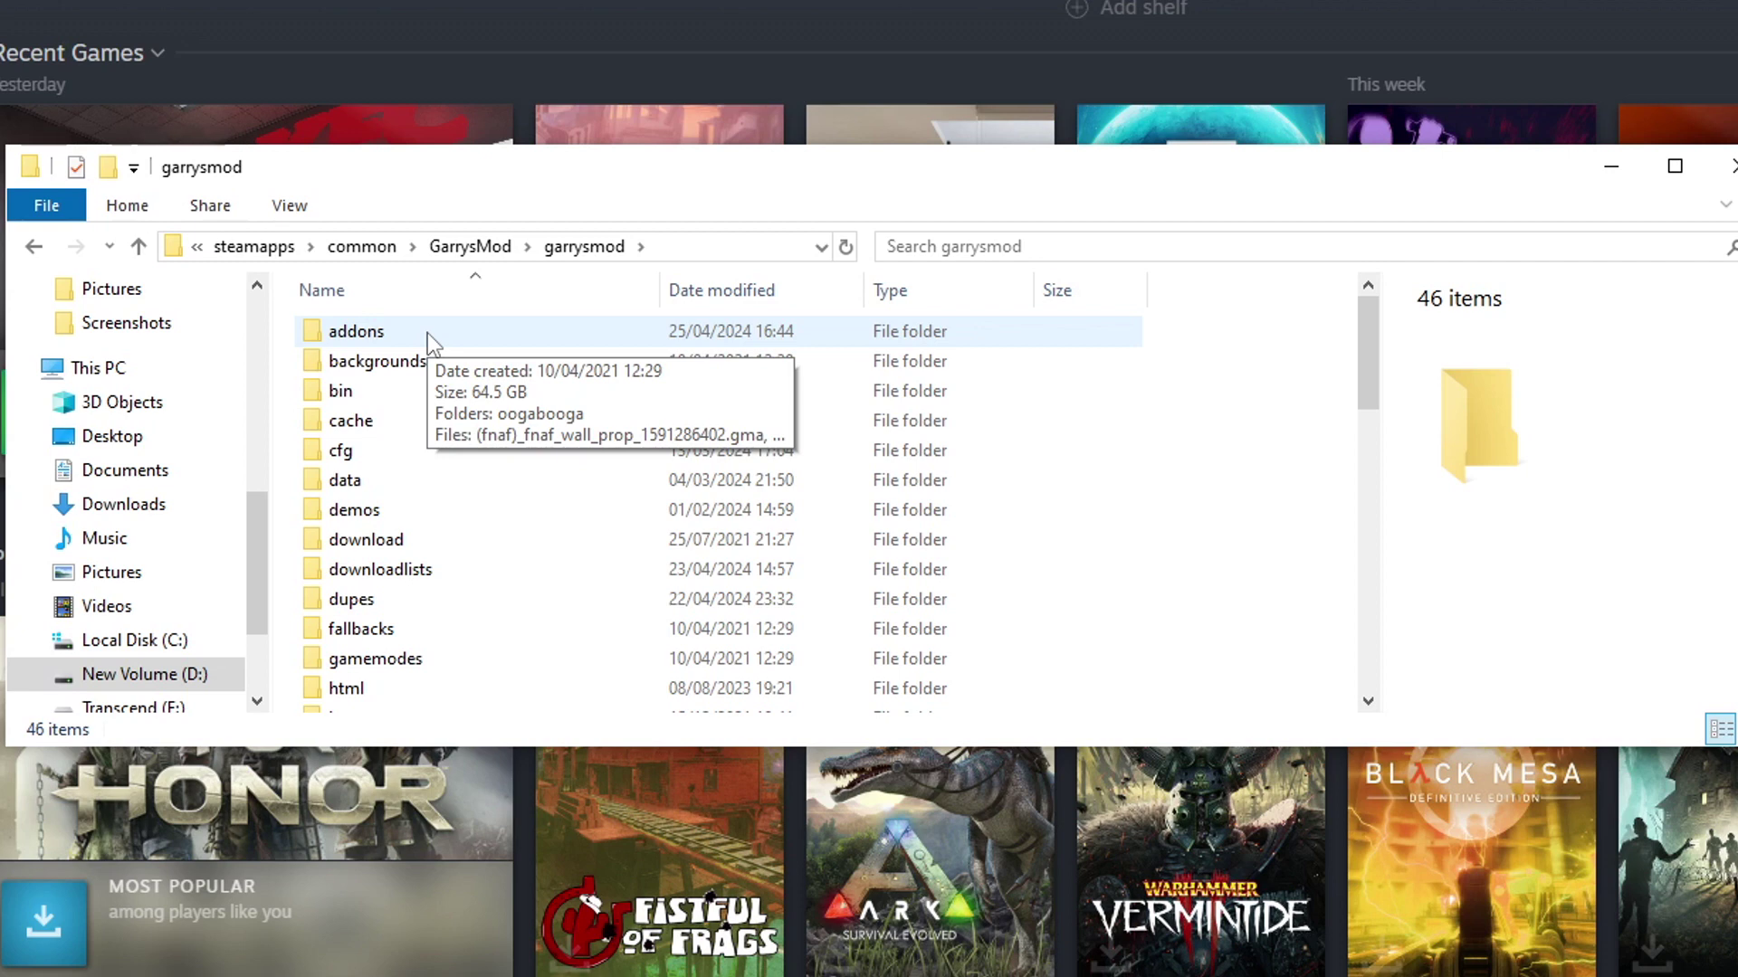
{"action": "double_click", "coordinate": [427, 333]}
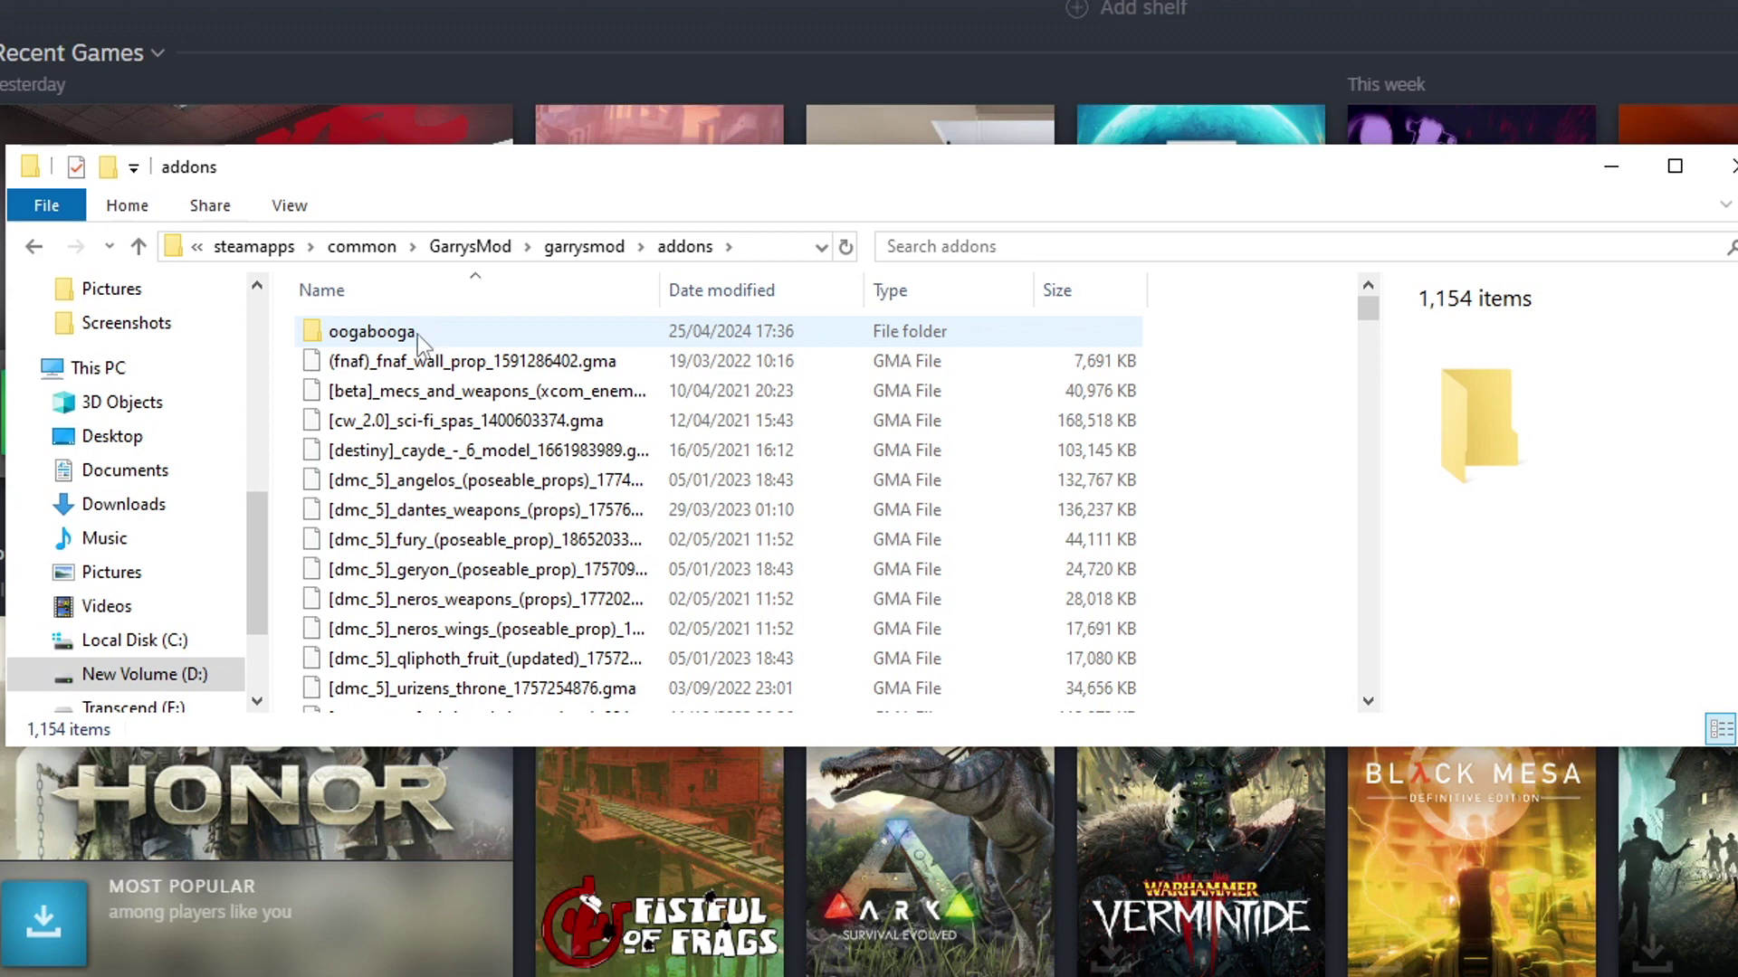
{"action": "left_click", "coordinate": [739, 303]}
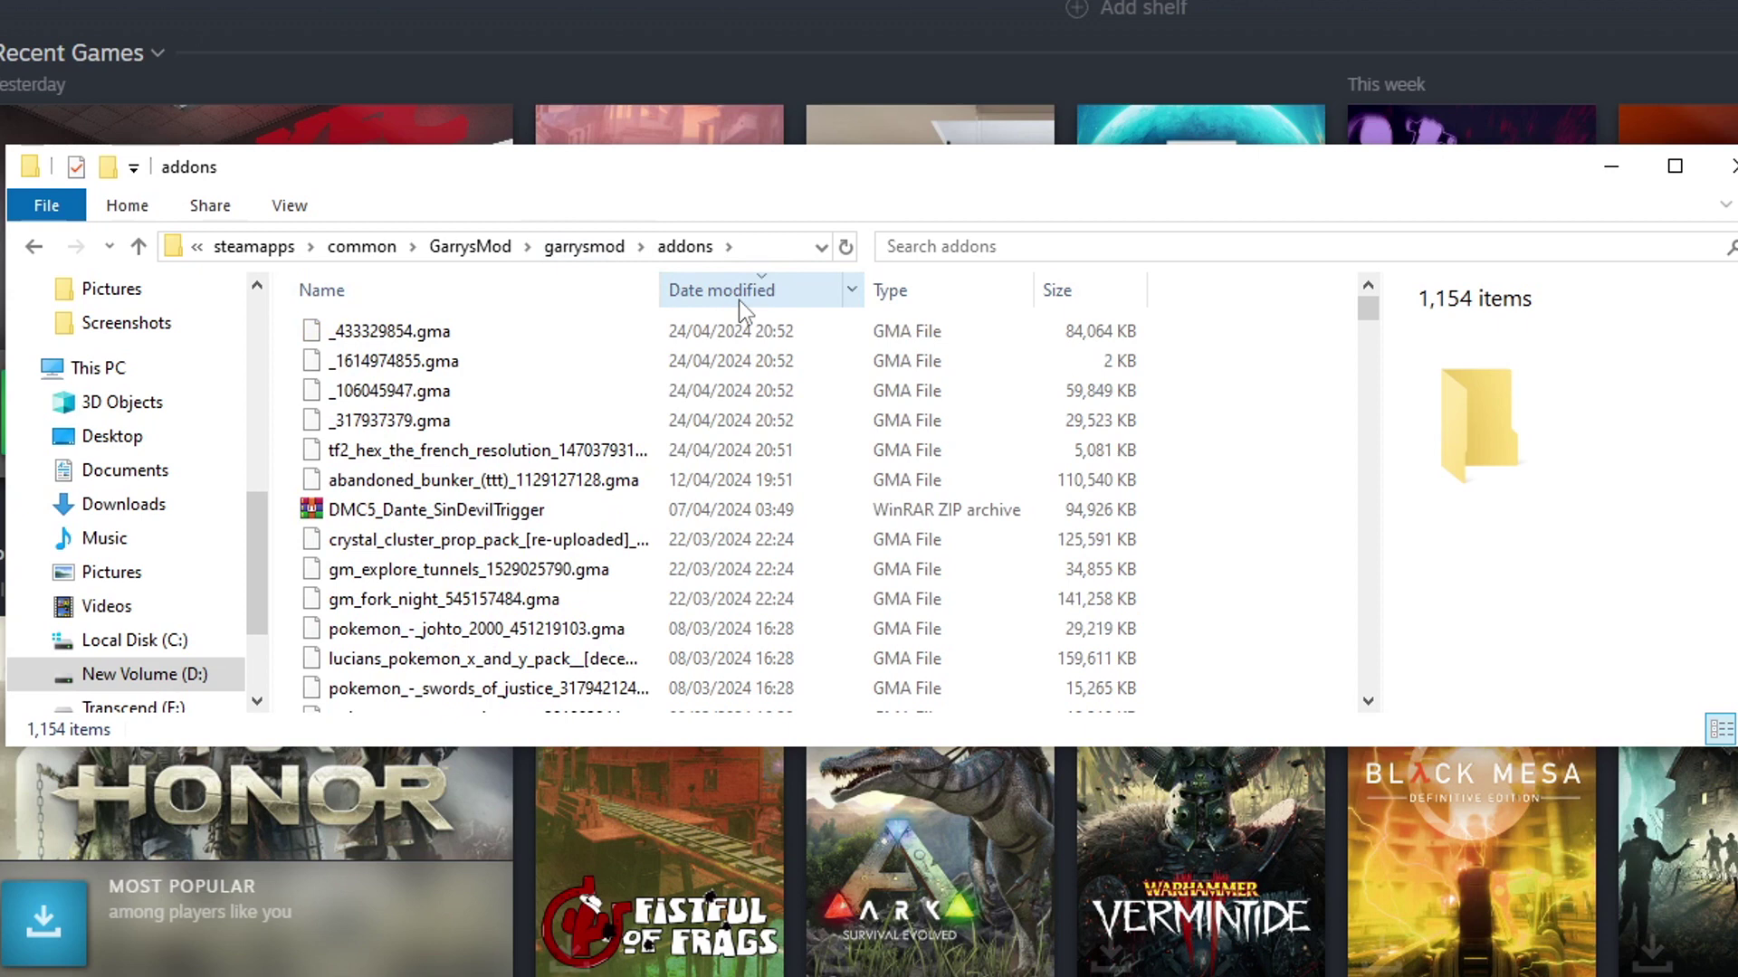
{"action": "left_click", "coordinate": [562, 302]}
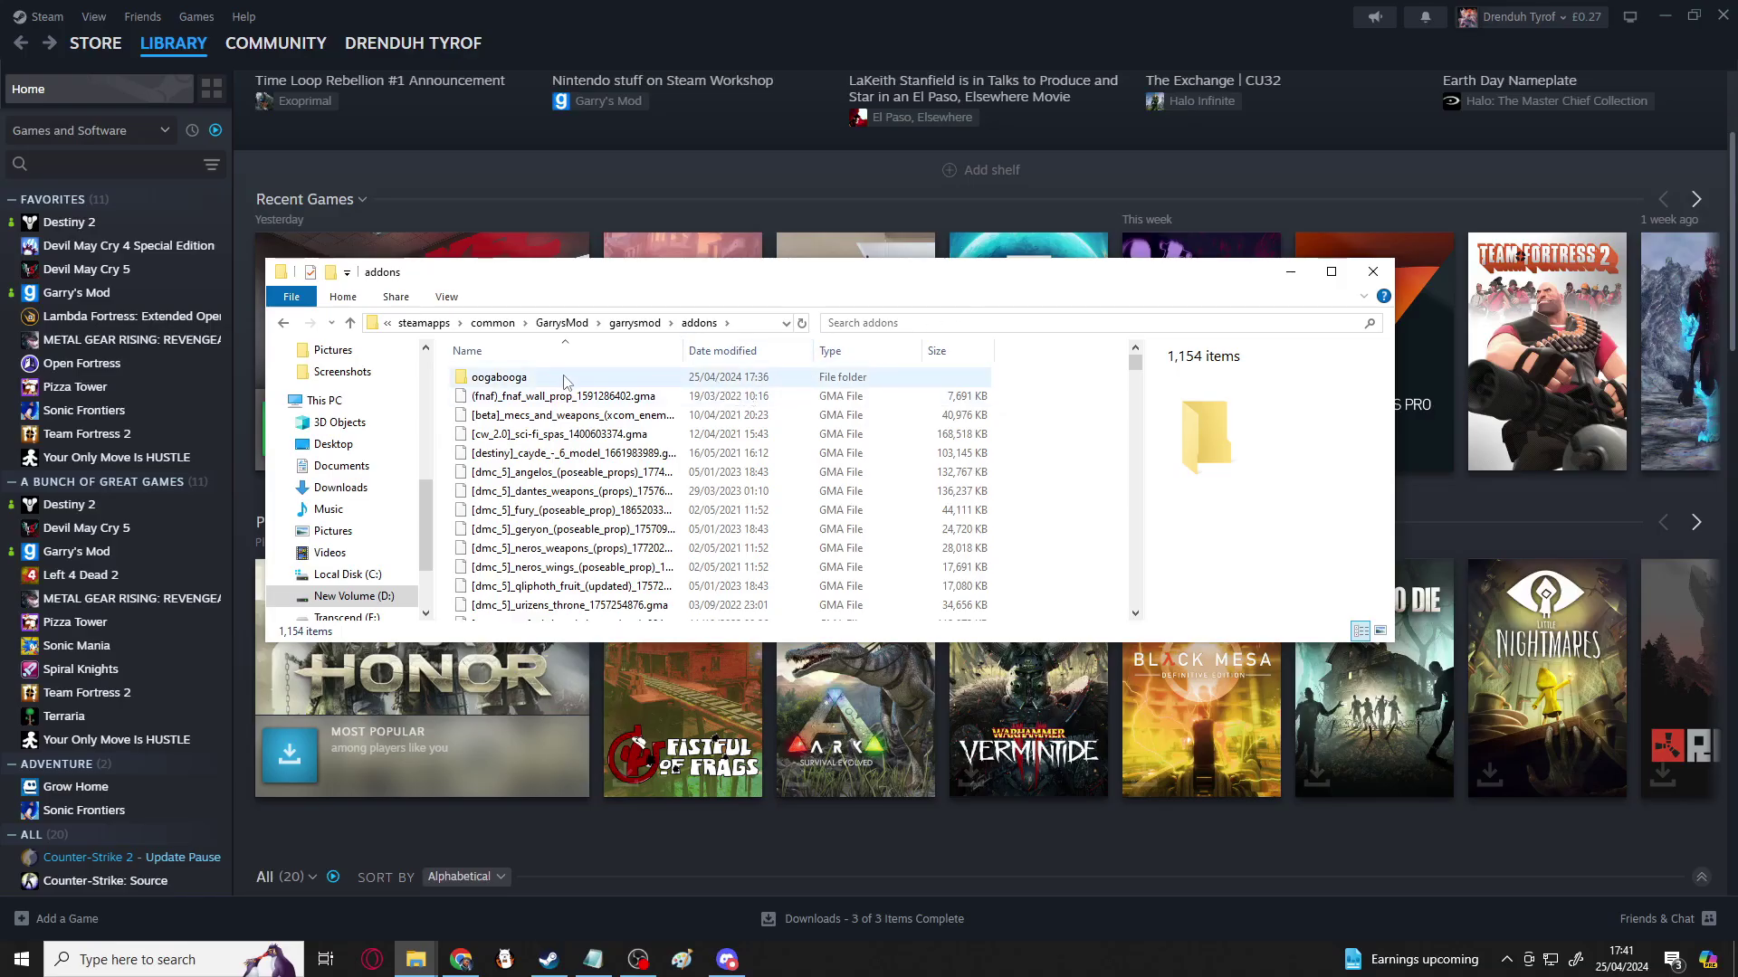
Step: Open oogabooga in its own window and snap it beside the addons window
{"action": "mouse_move", "coordinate": [528, 384]}
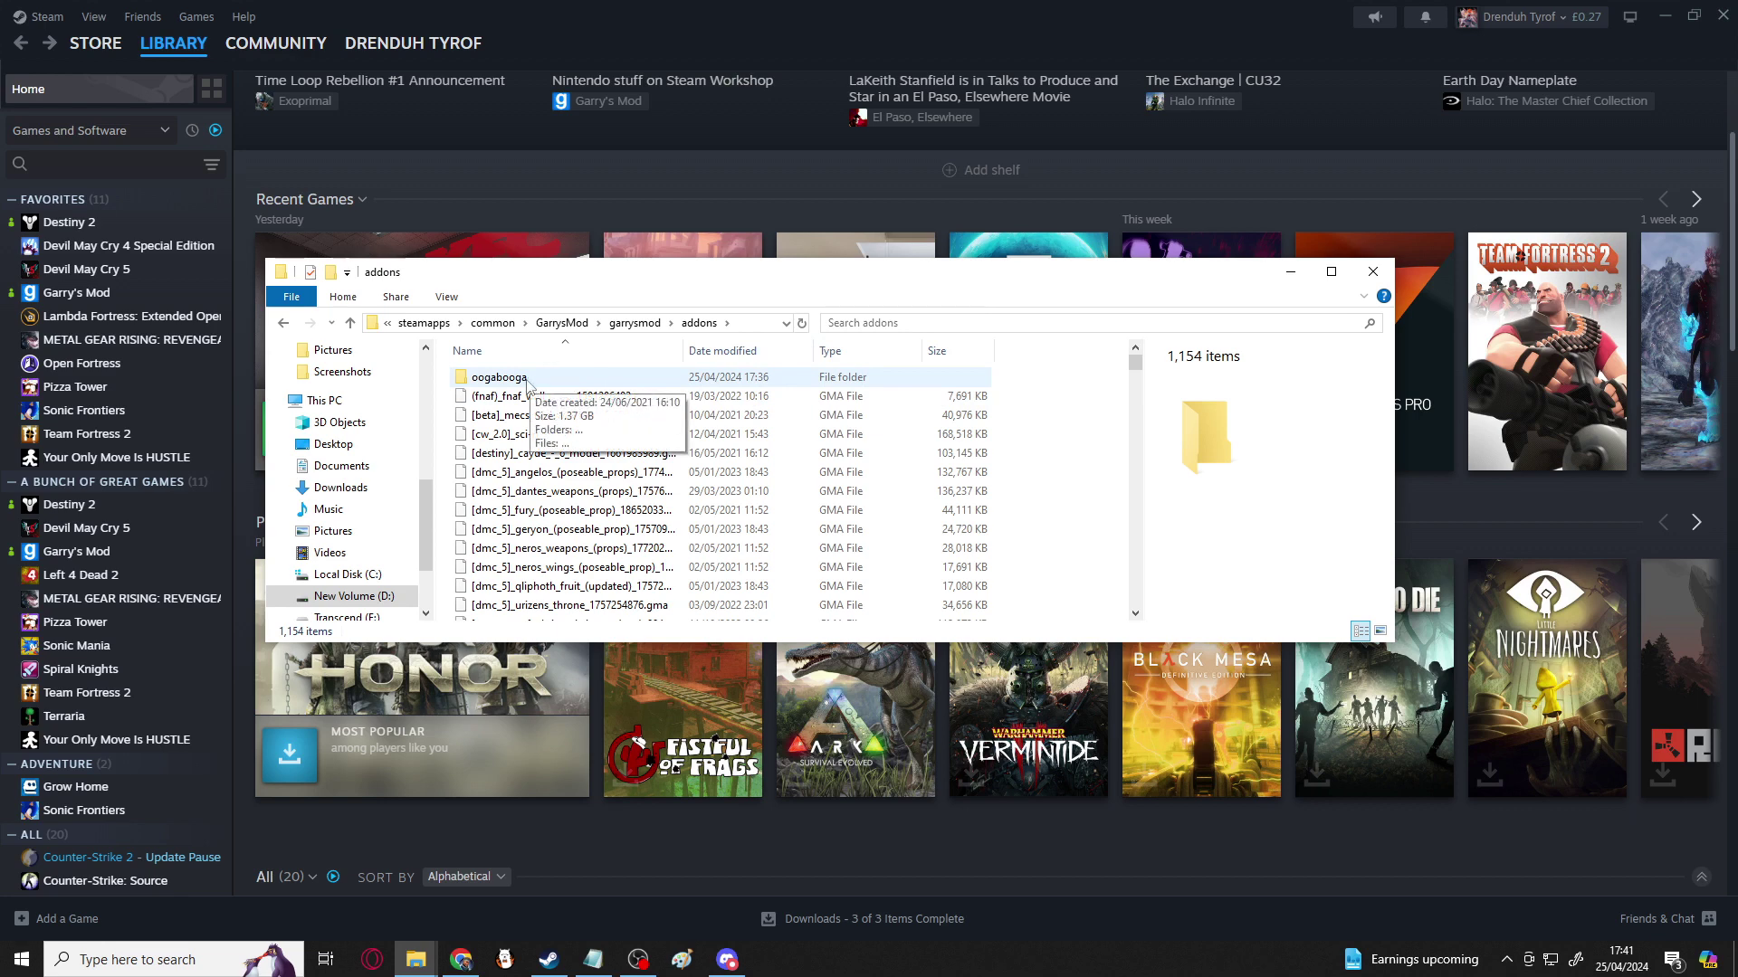
{"action": "right_click", "coordinate": [525, 382]}
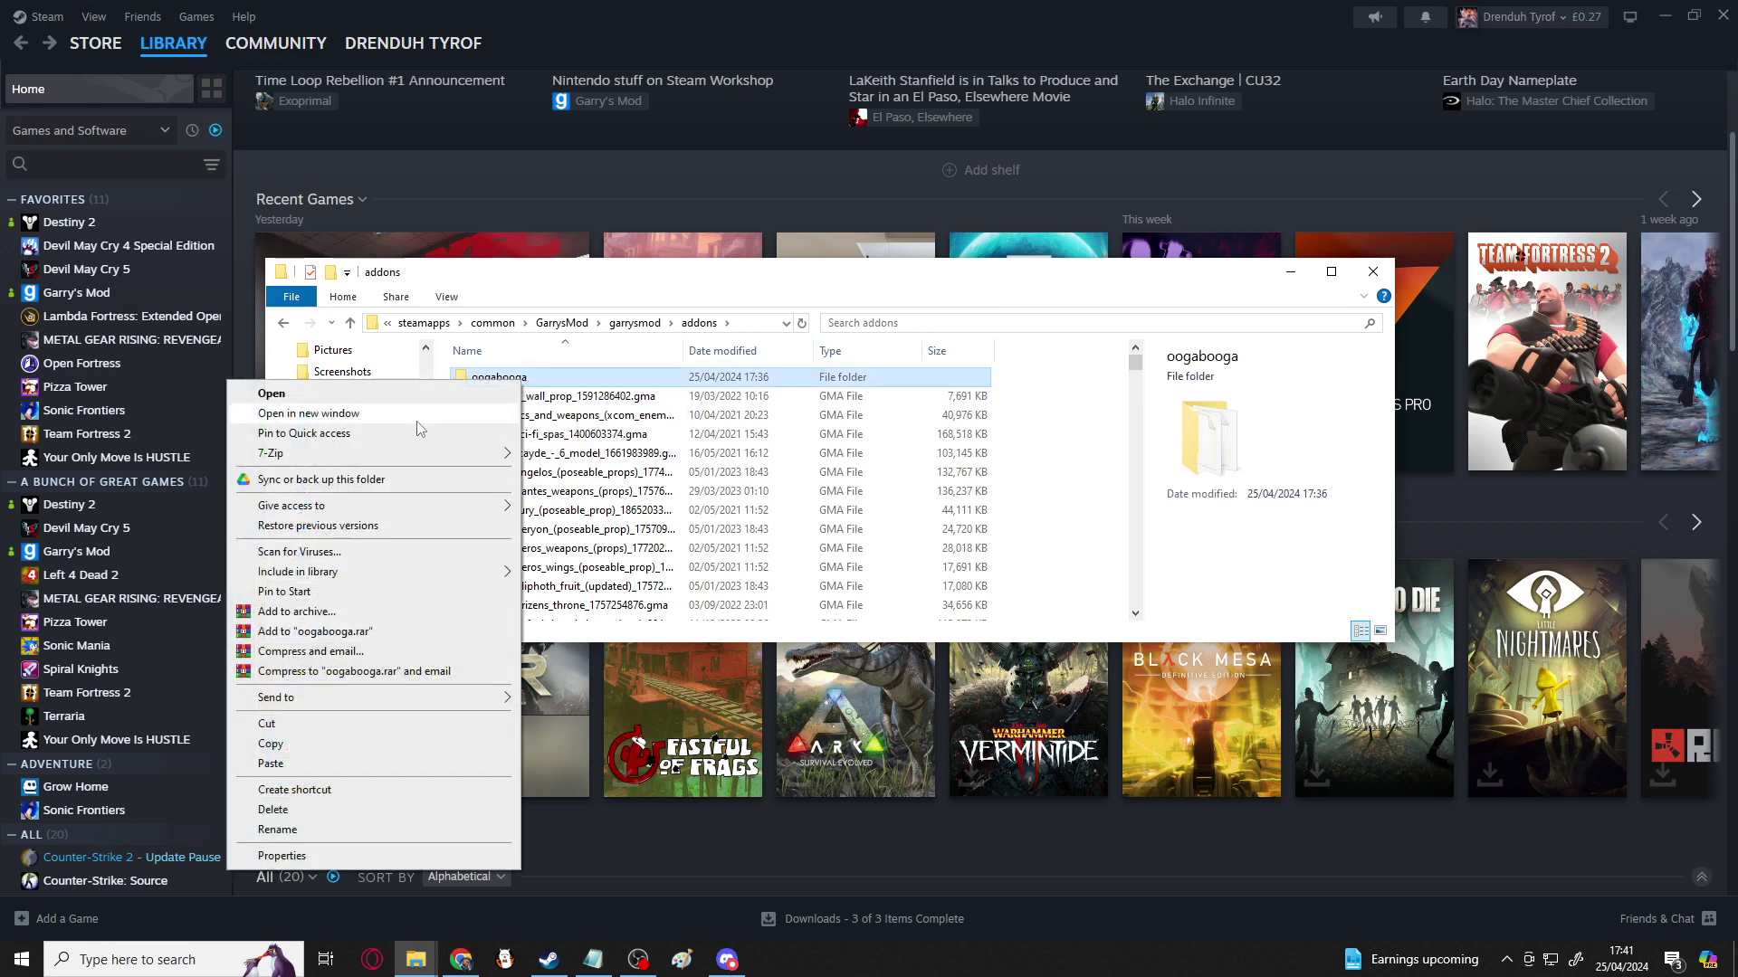
{"action": "left_click", "coordinate": [418, 419]}
{"action": "left_click_drag", "start_coordinate": [675, 301], "coordinate": [872, 291]}
{"action": "left_click", "coordinate": [664, 301]}
{"action": "left_click_drag", "start_coordinate": [553, 280], "coordinate": [212, 295]}
{"action": "left_click", "coordinate": [1218, 312]}
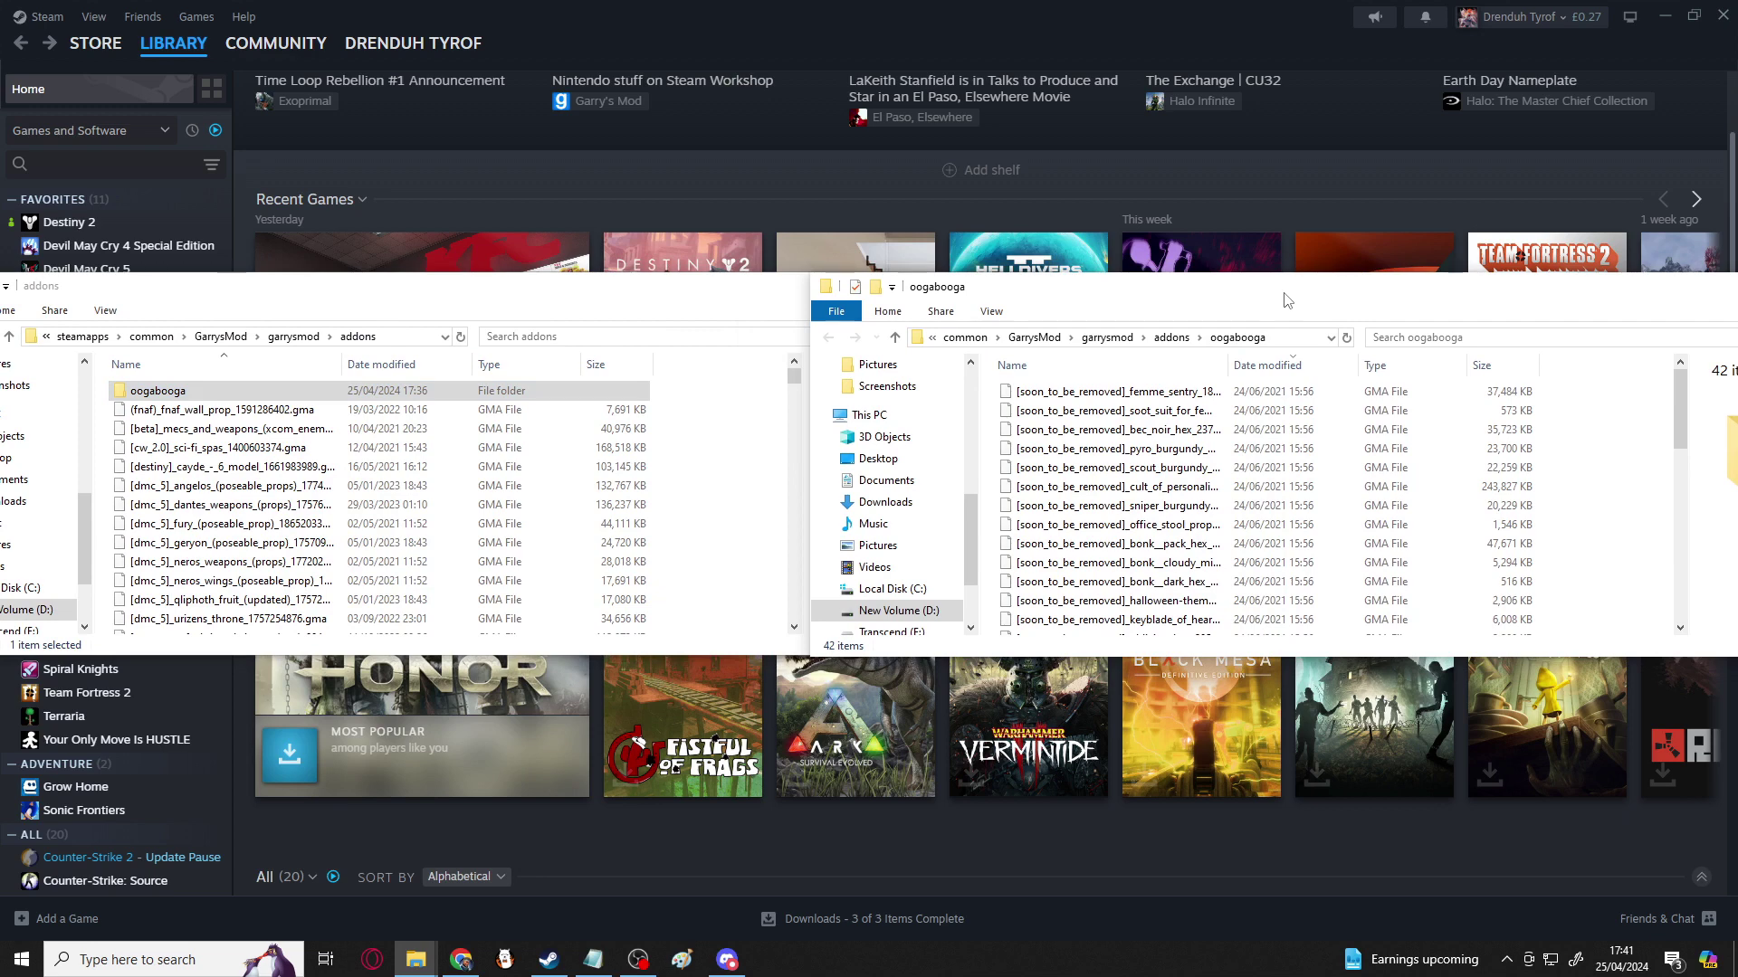
Step: Search the addons folder for 'pok' and select all 16 Pokémon results
{"action": "left_click", "coordinate": [529, 336]}
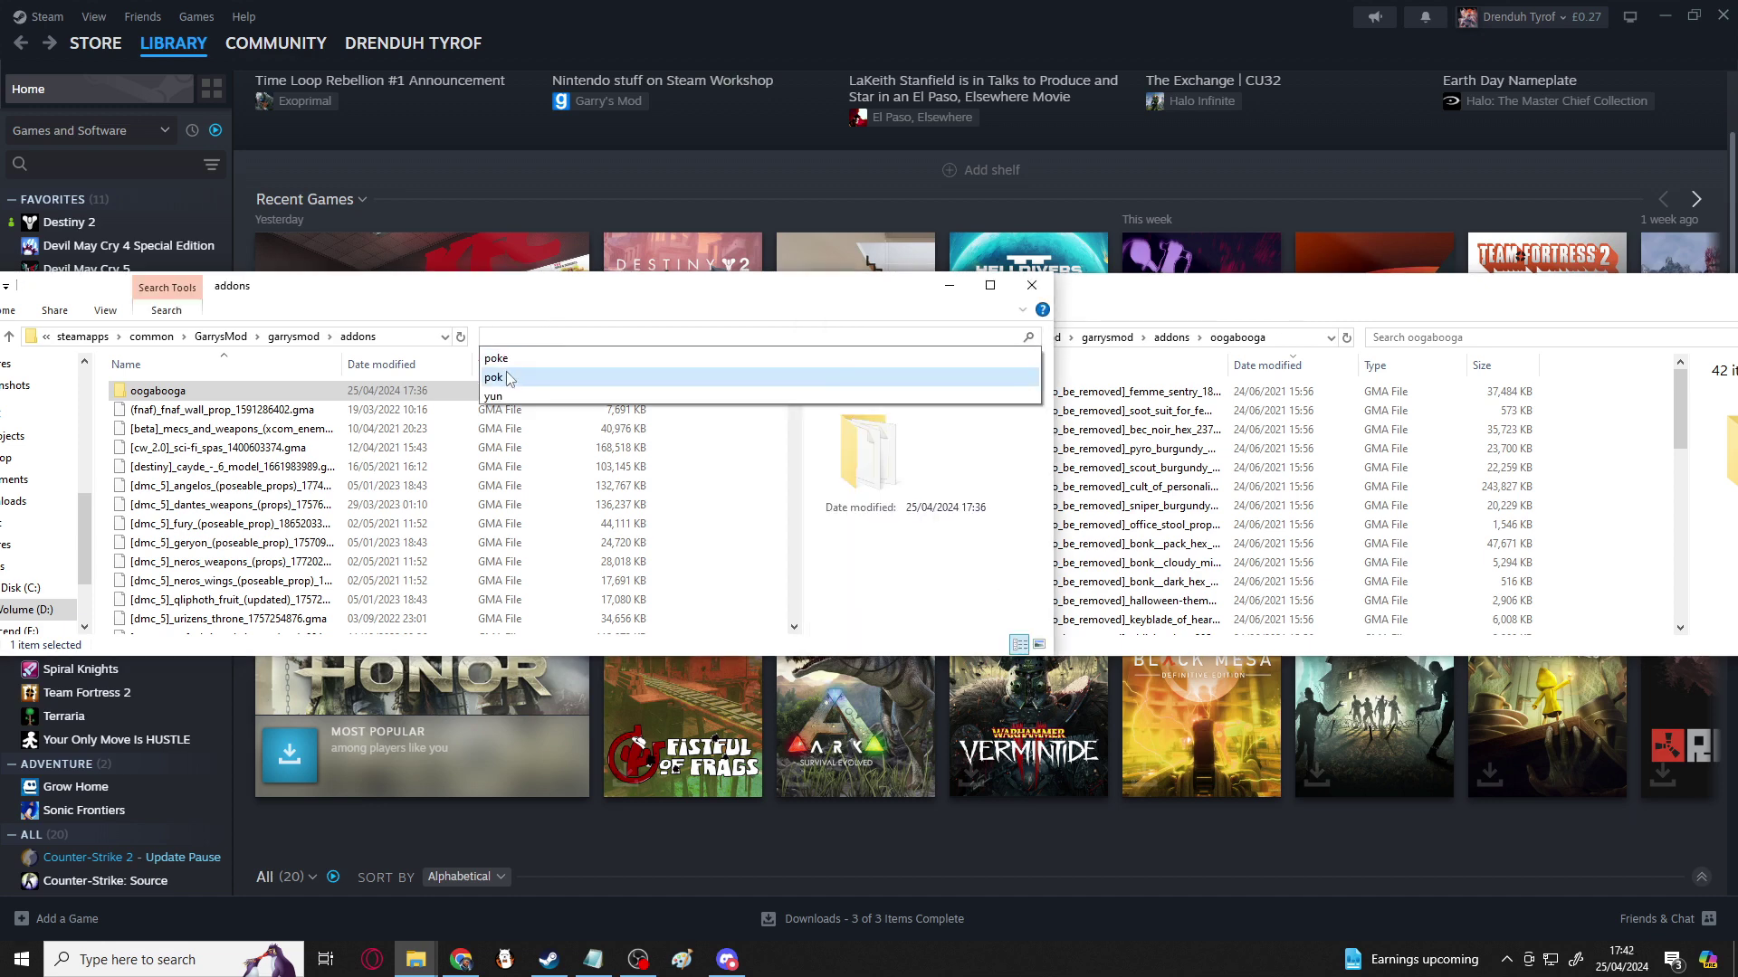
{"action": "left_click", "coordinate": [507, 376]}
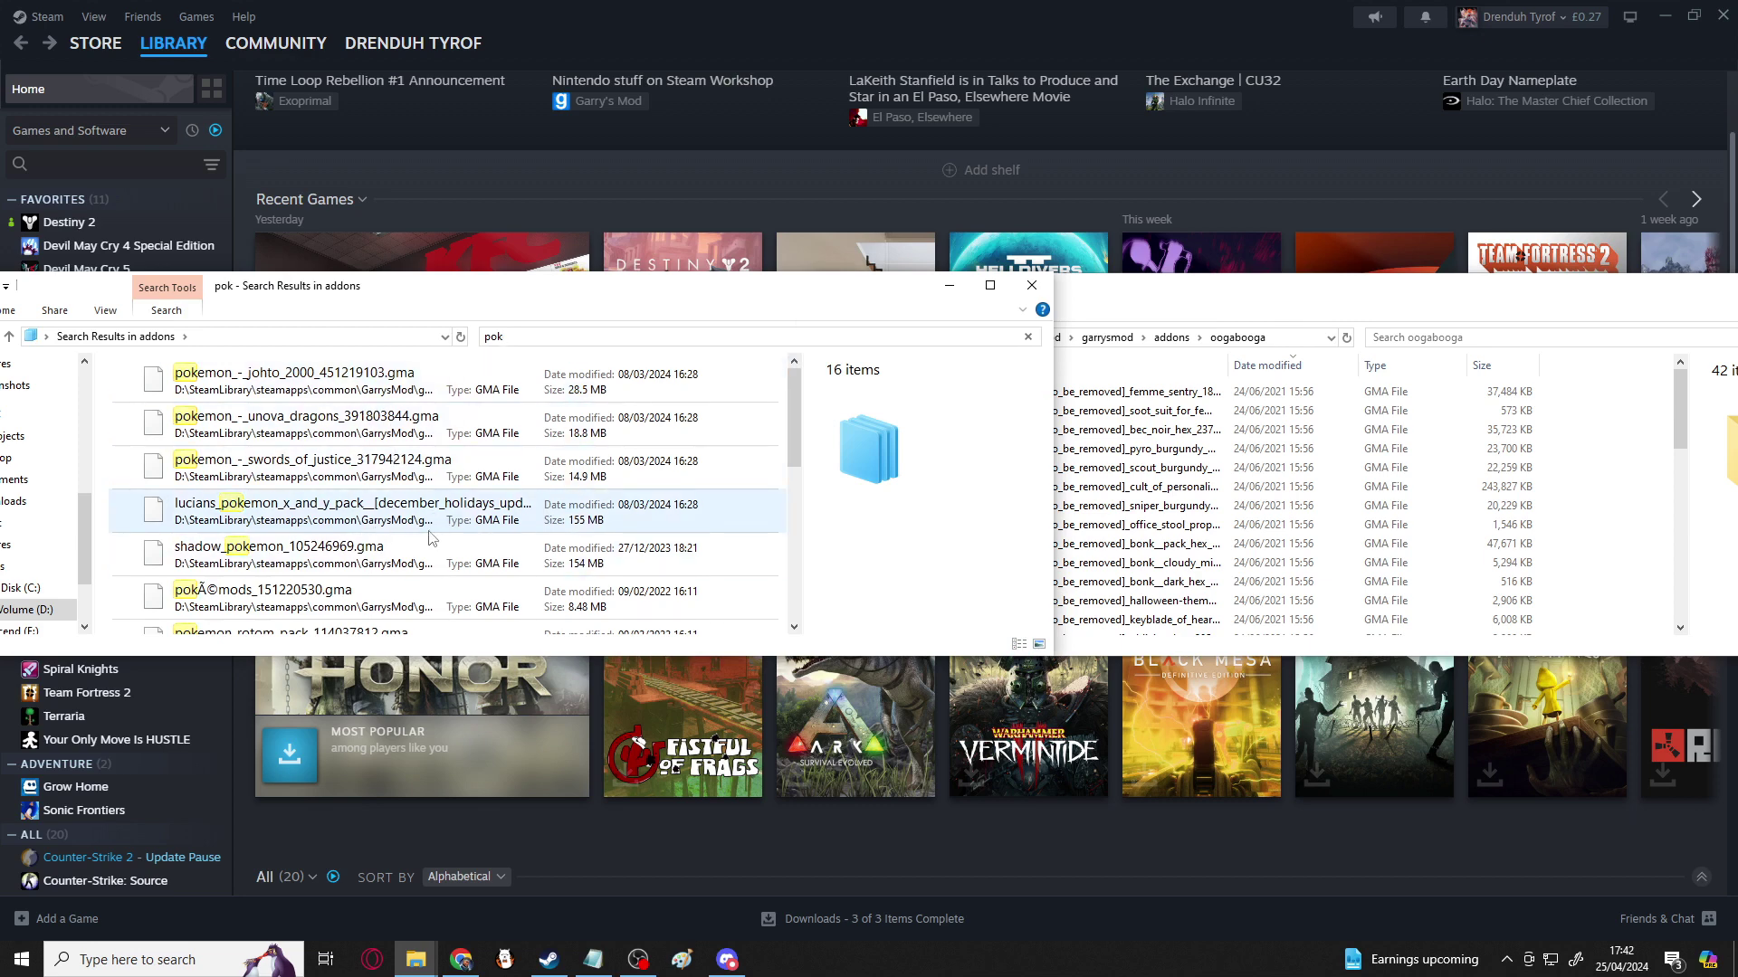
{"action": "scroll", "coordinate": [435, 556], "scroll_direction": "down", "scroll_amount": 9}
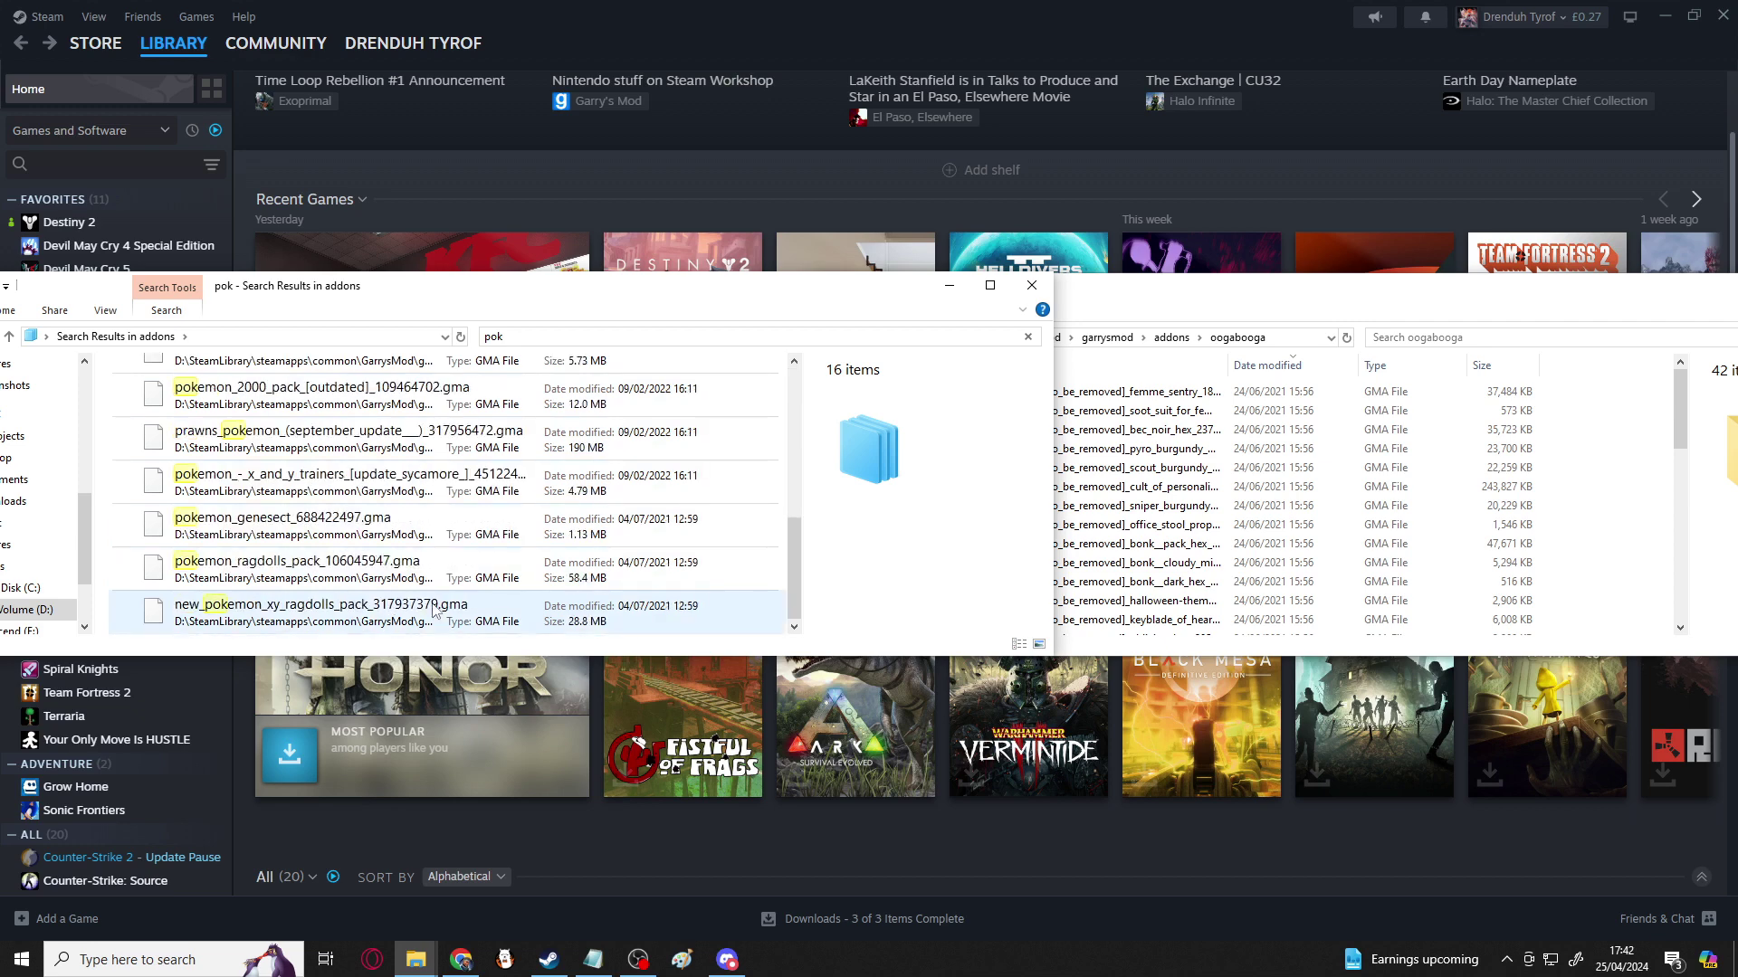
{"action": "left_click", "coordinate": [434, 612]}
{"action": "scroll", "coordinate": [439, 579], "scroll_direction": "up", "scroll_amount": 9}
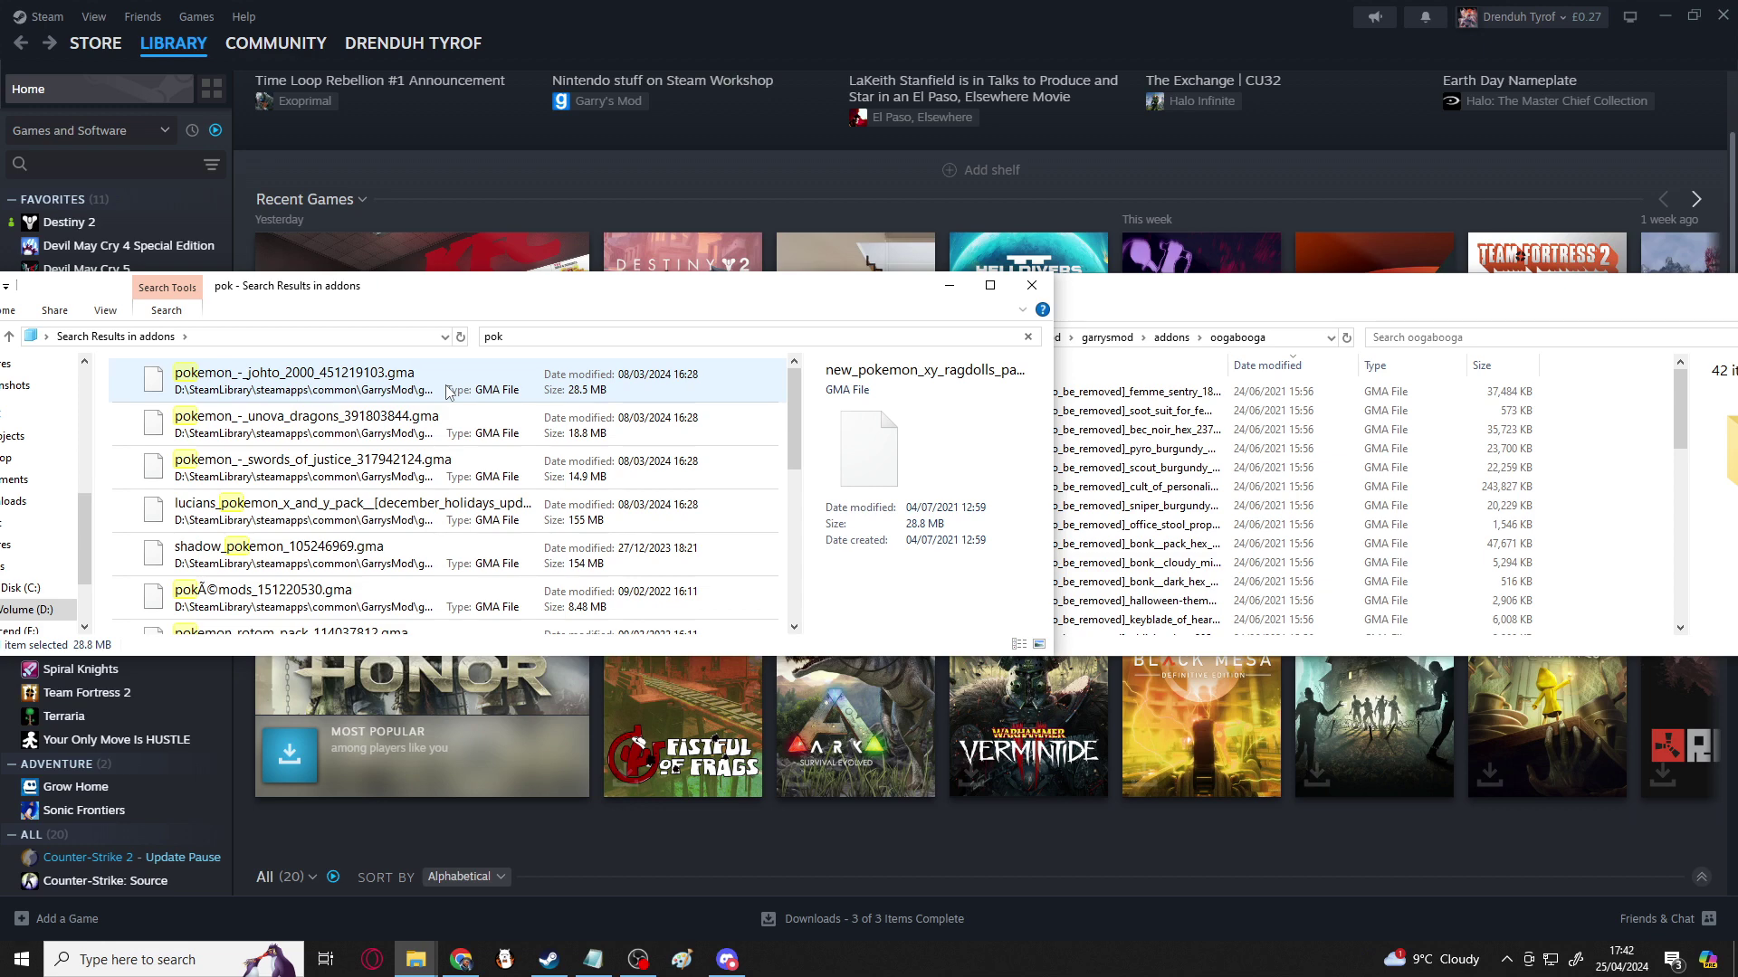
{"action": "key", "text": "ctrl+a"}
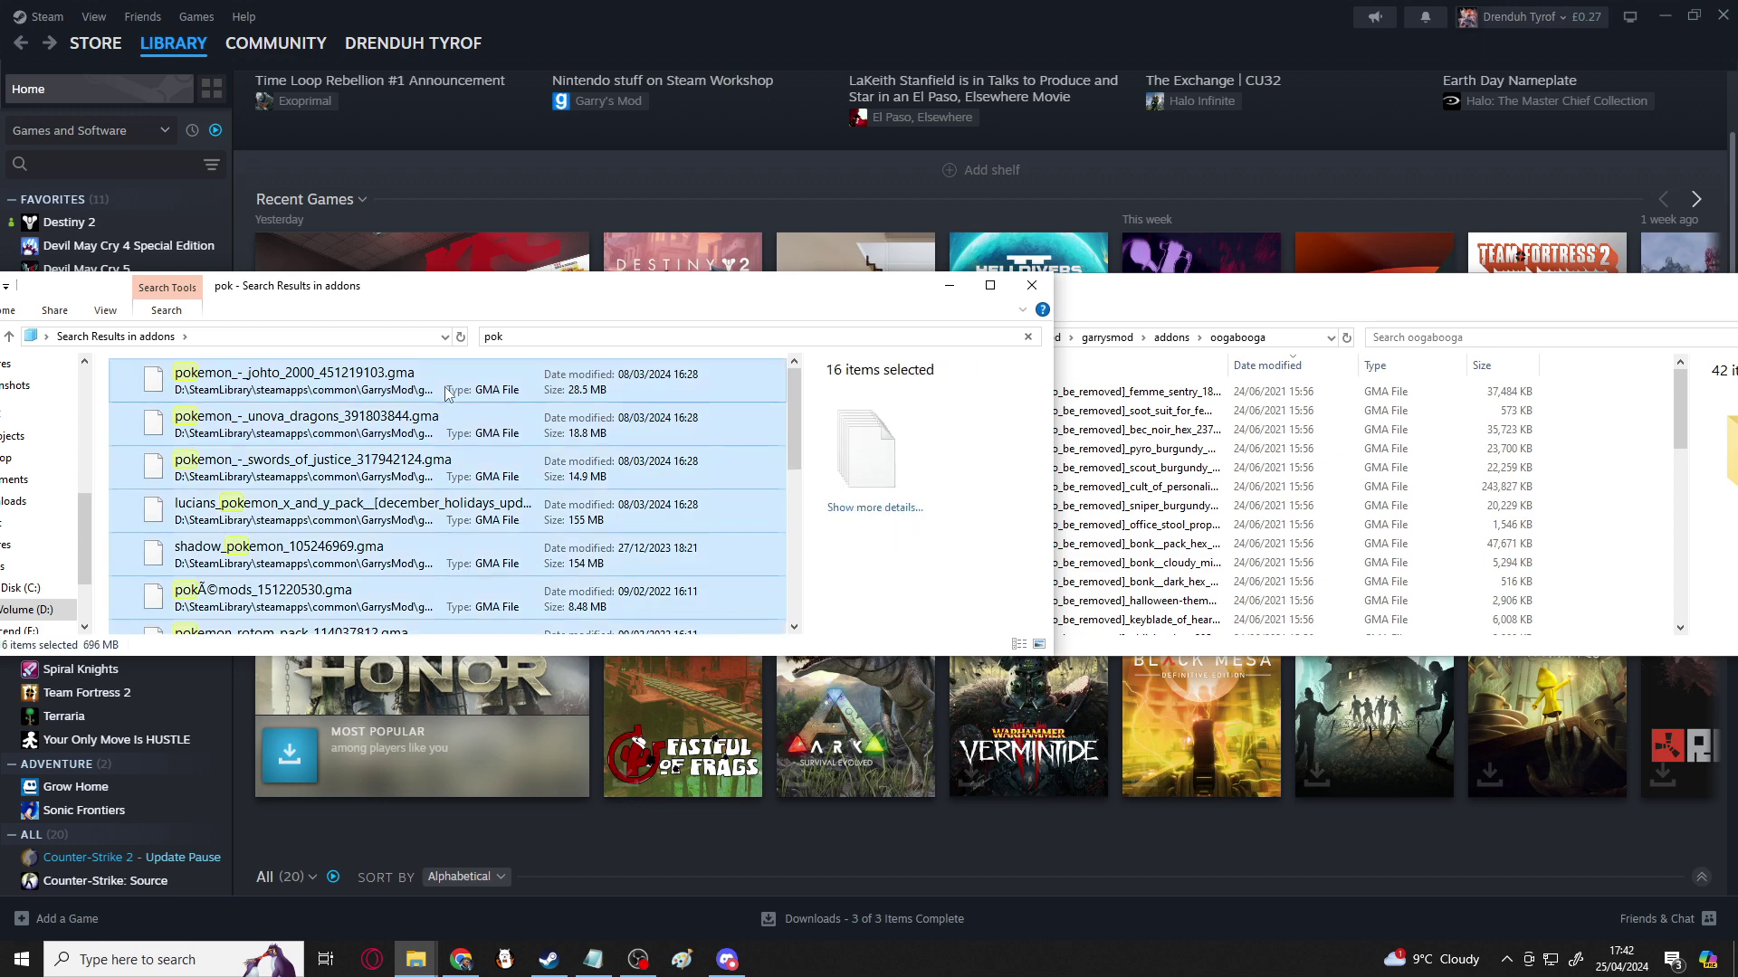
Step: Paste the 16 Pokémon .gma files into the oogabooga folder
{"action": "left_click", "coordinate": [1590, 498]}
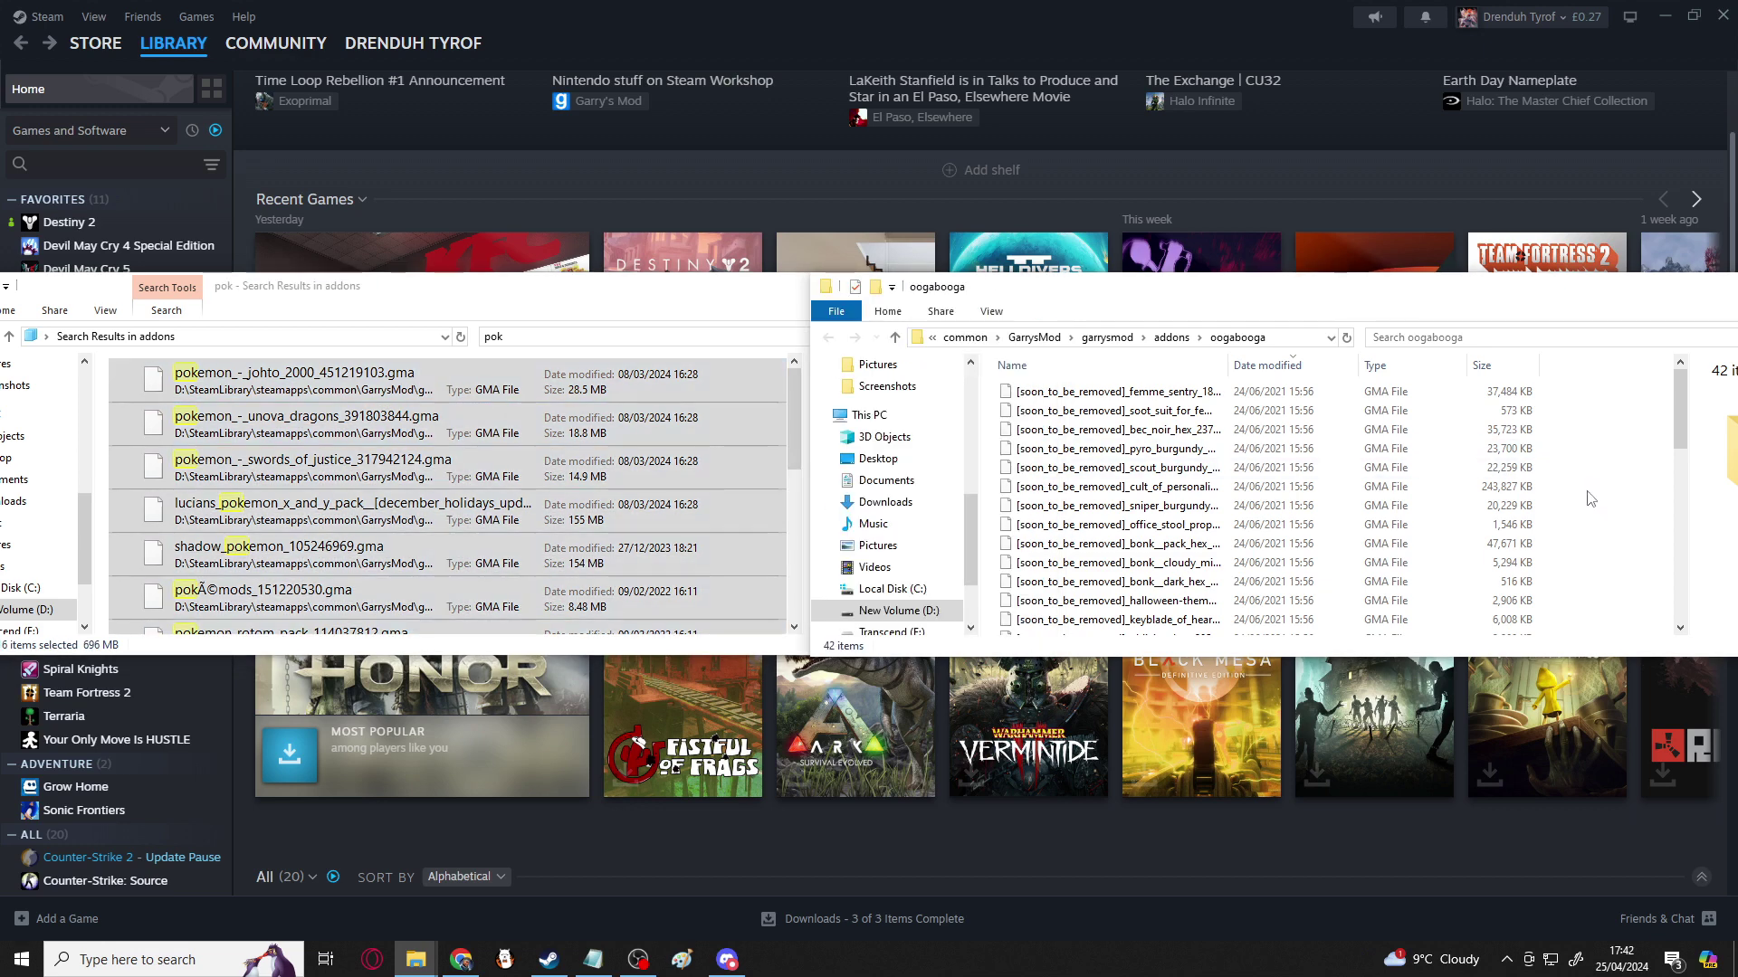
{"action": "key", "text": "ctrl+v"}
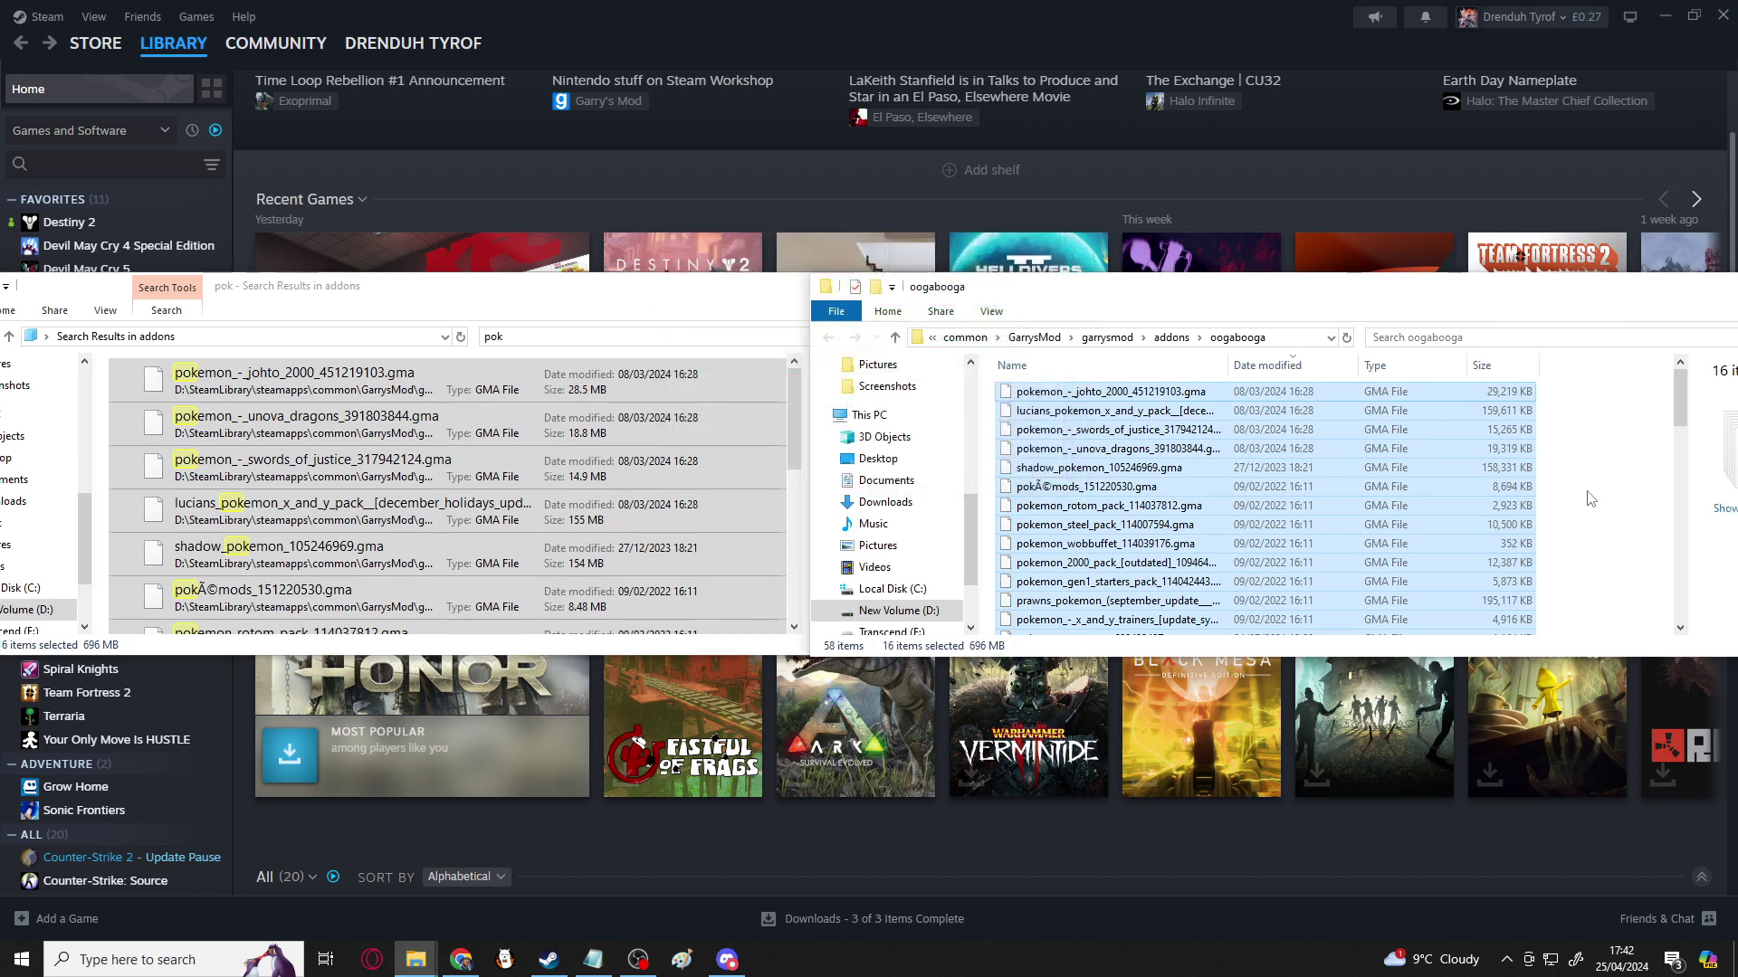
{"action": "left_click", "coordinate": [9, 336]}
{"action": "left_click_drag", "start_coordinate": [292, 297], "coordinate": [373, 321]}
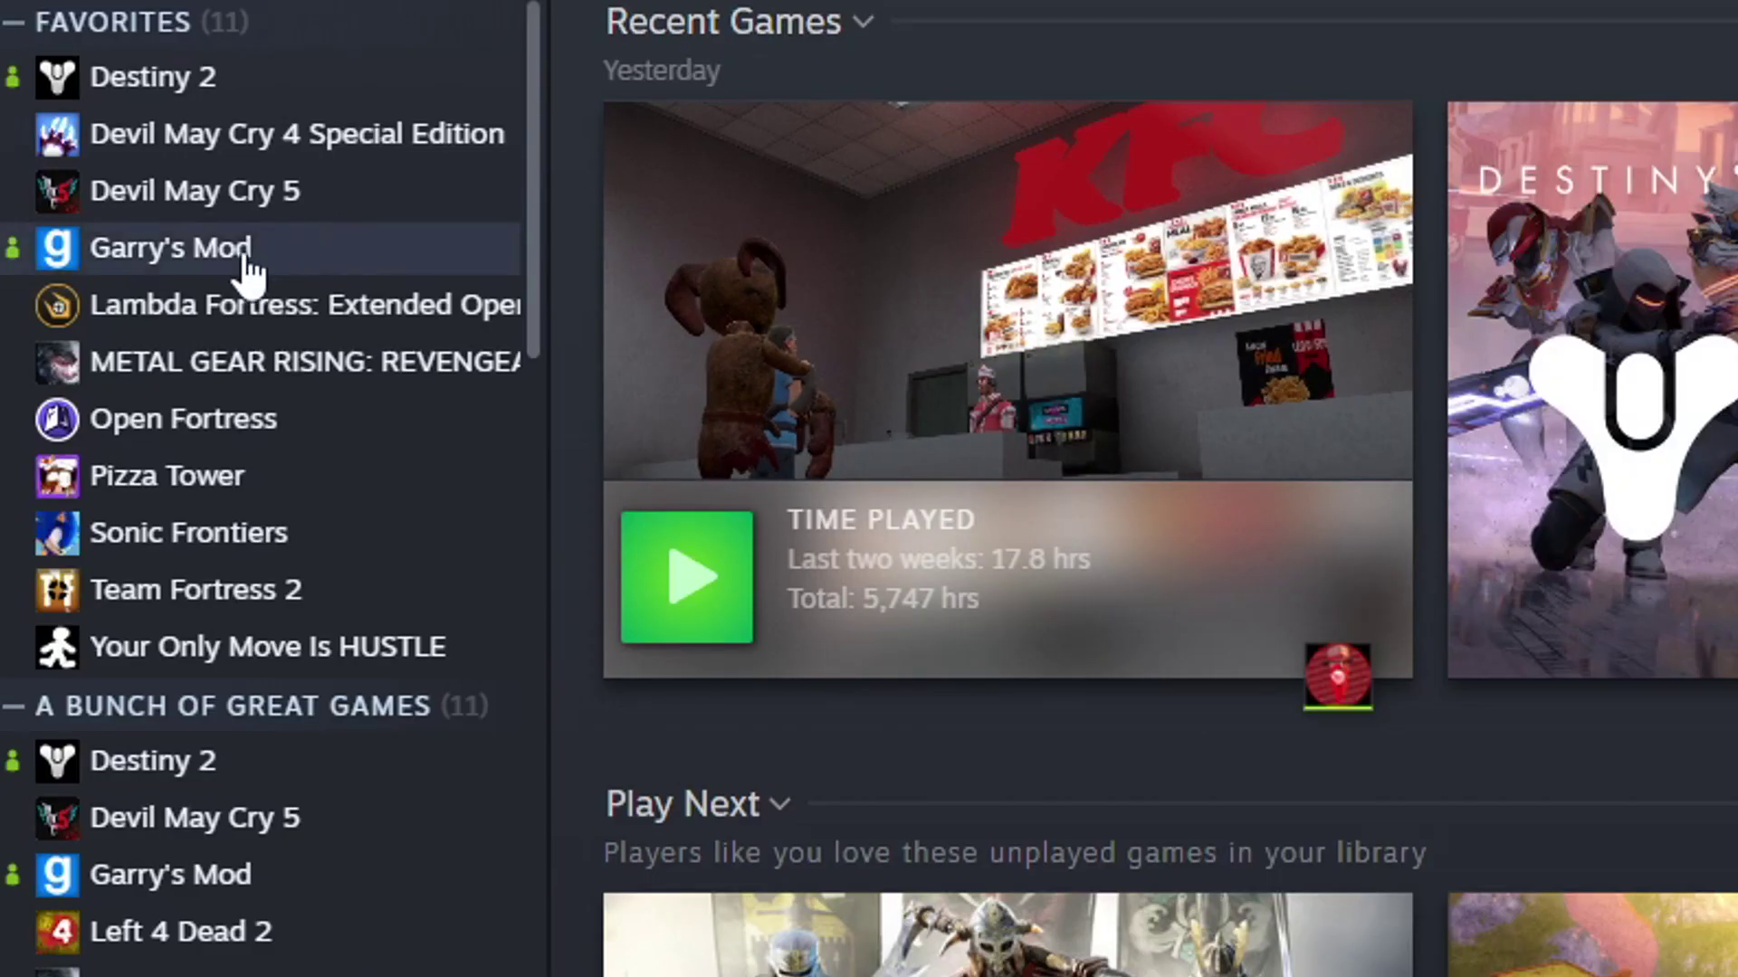
Step: Open Garry's Mod's local install folder via Manage > Browse local files in Steam
{"action": "right_click", "coordinate": [243, 252]}
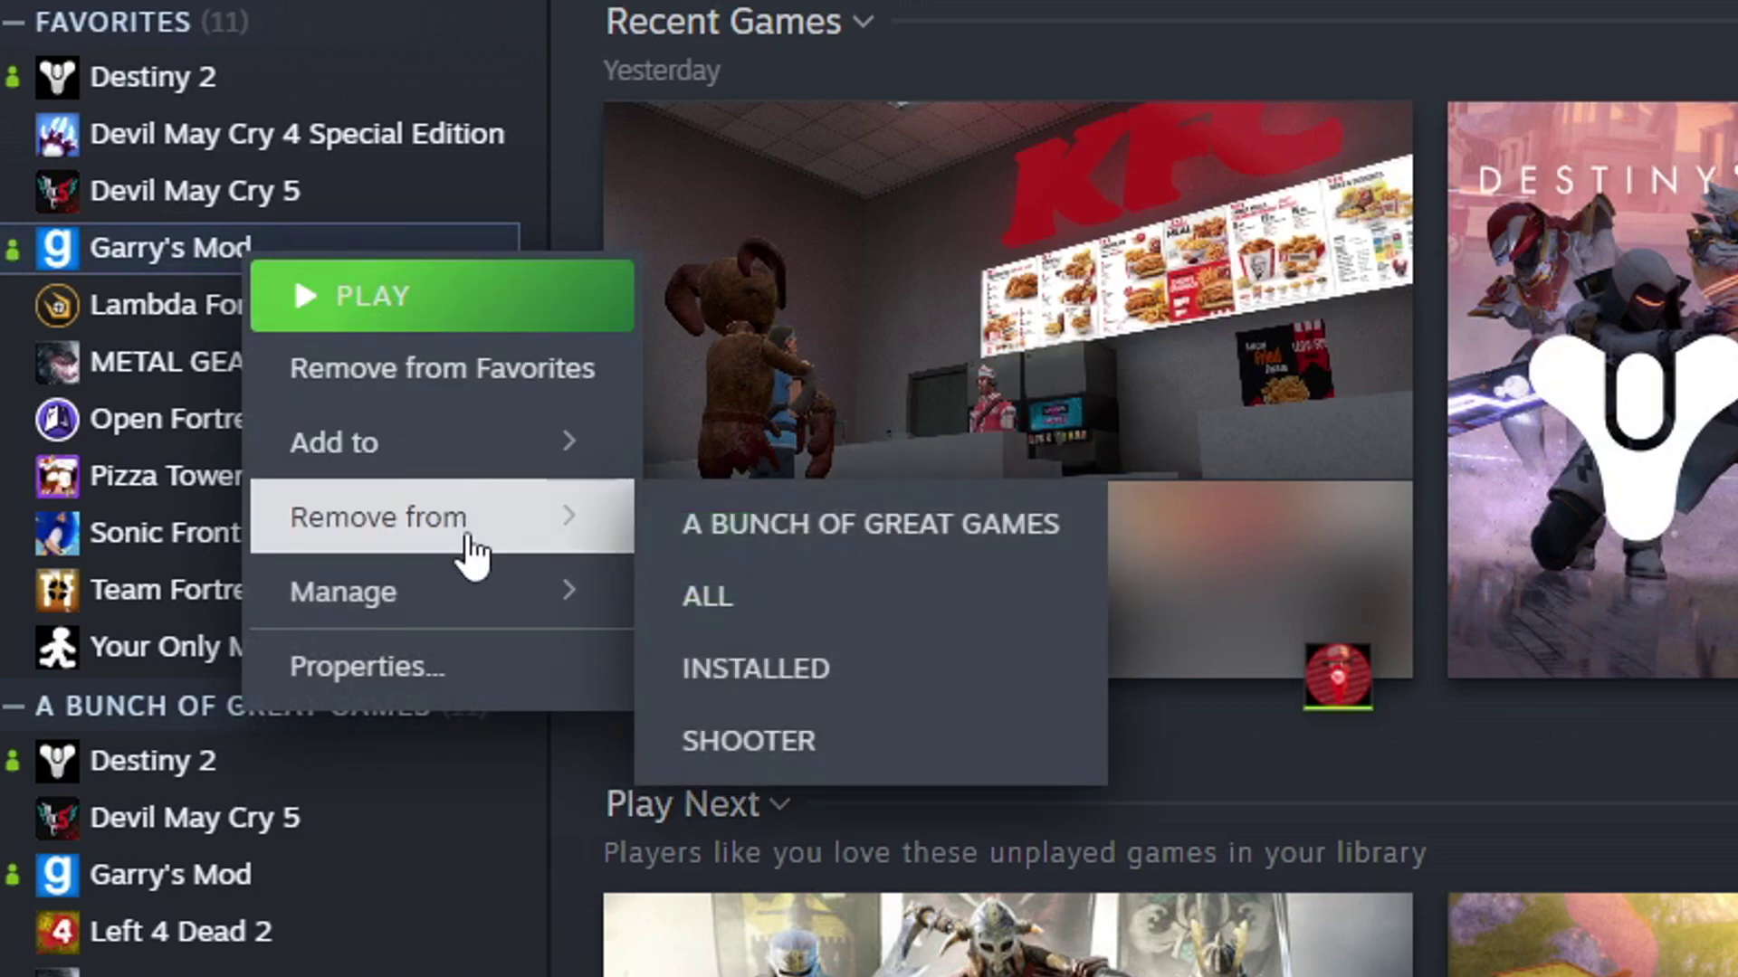
{"action": "mouse_move", "coordinate": [463, 590]}
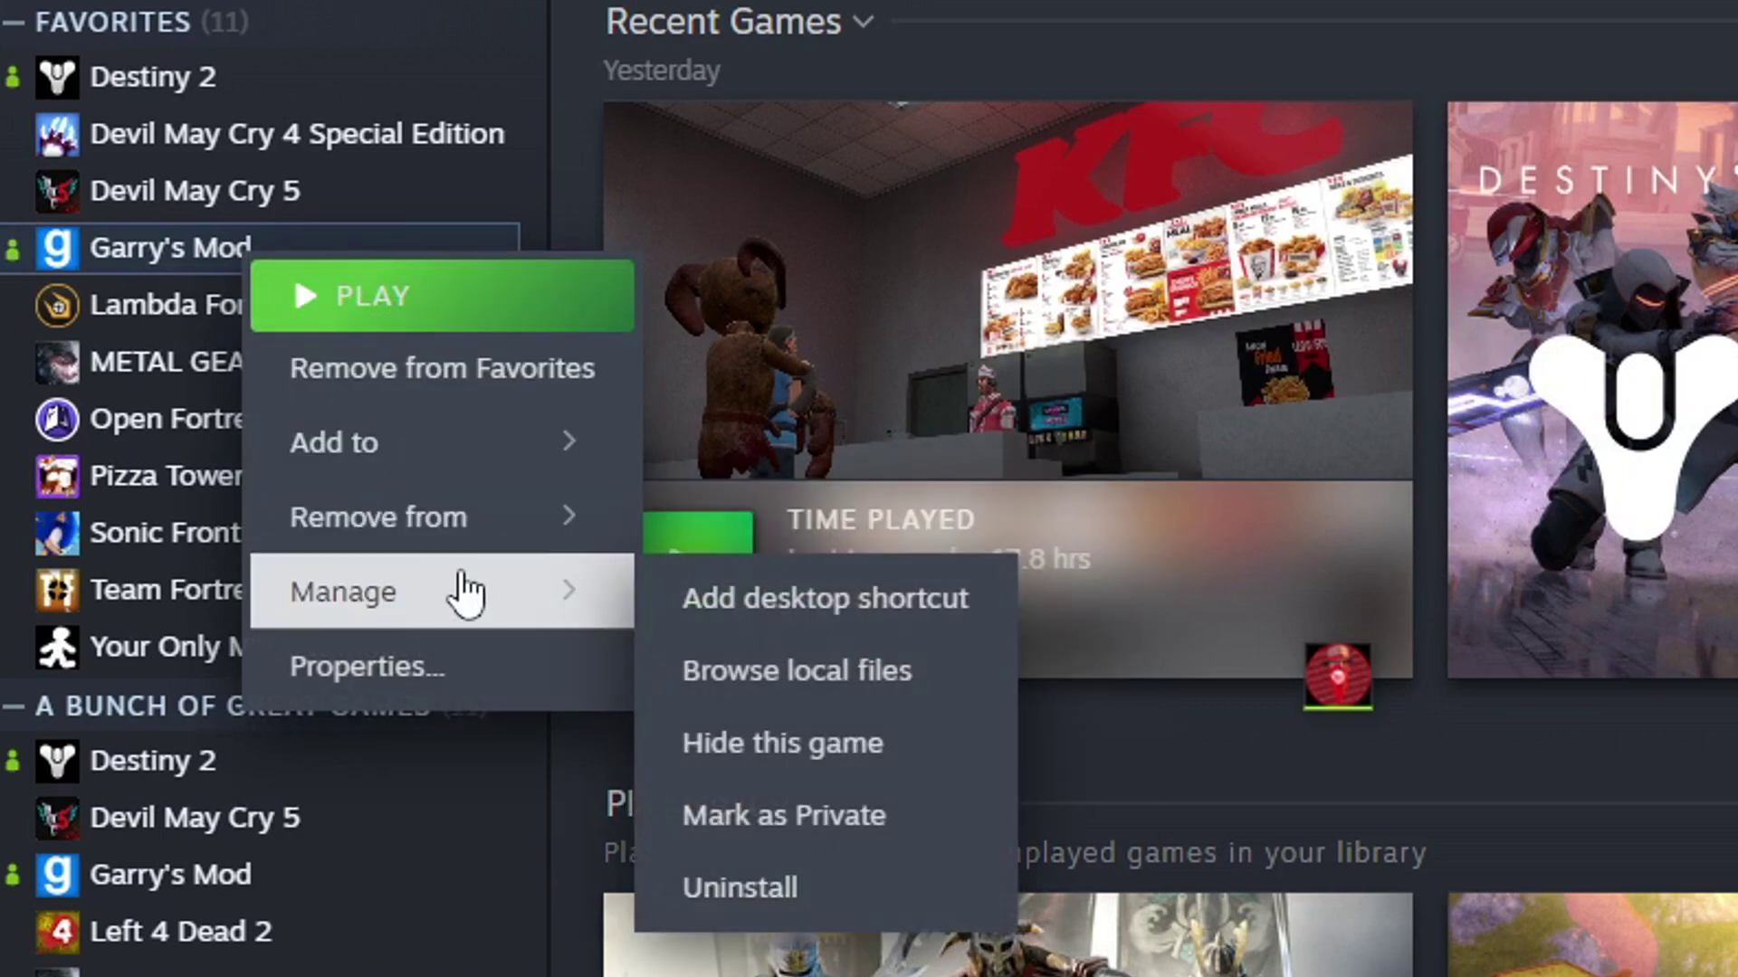
{"action": "left_click", "coordinate": [810, 693]}
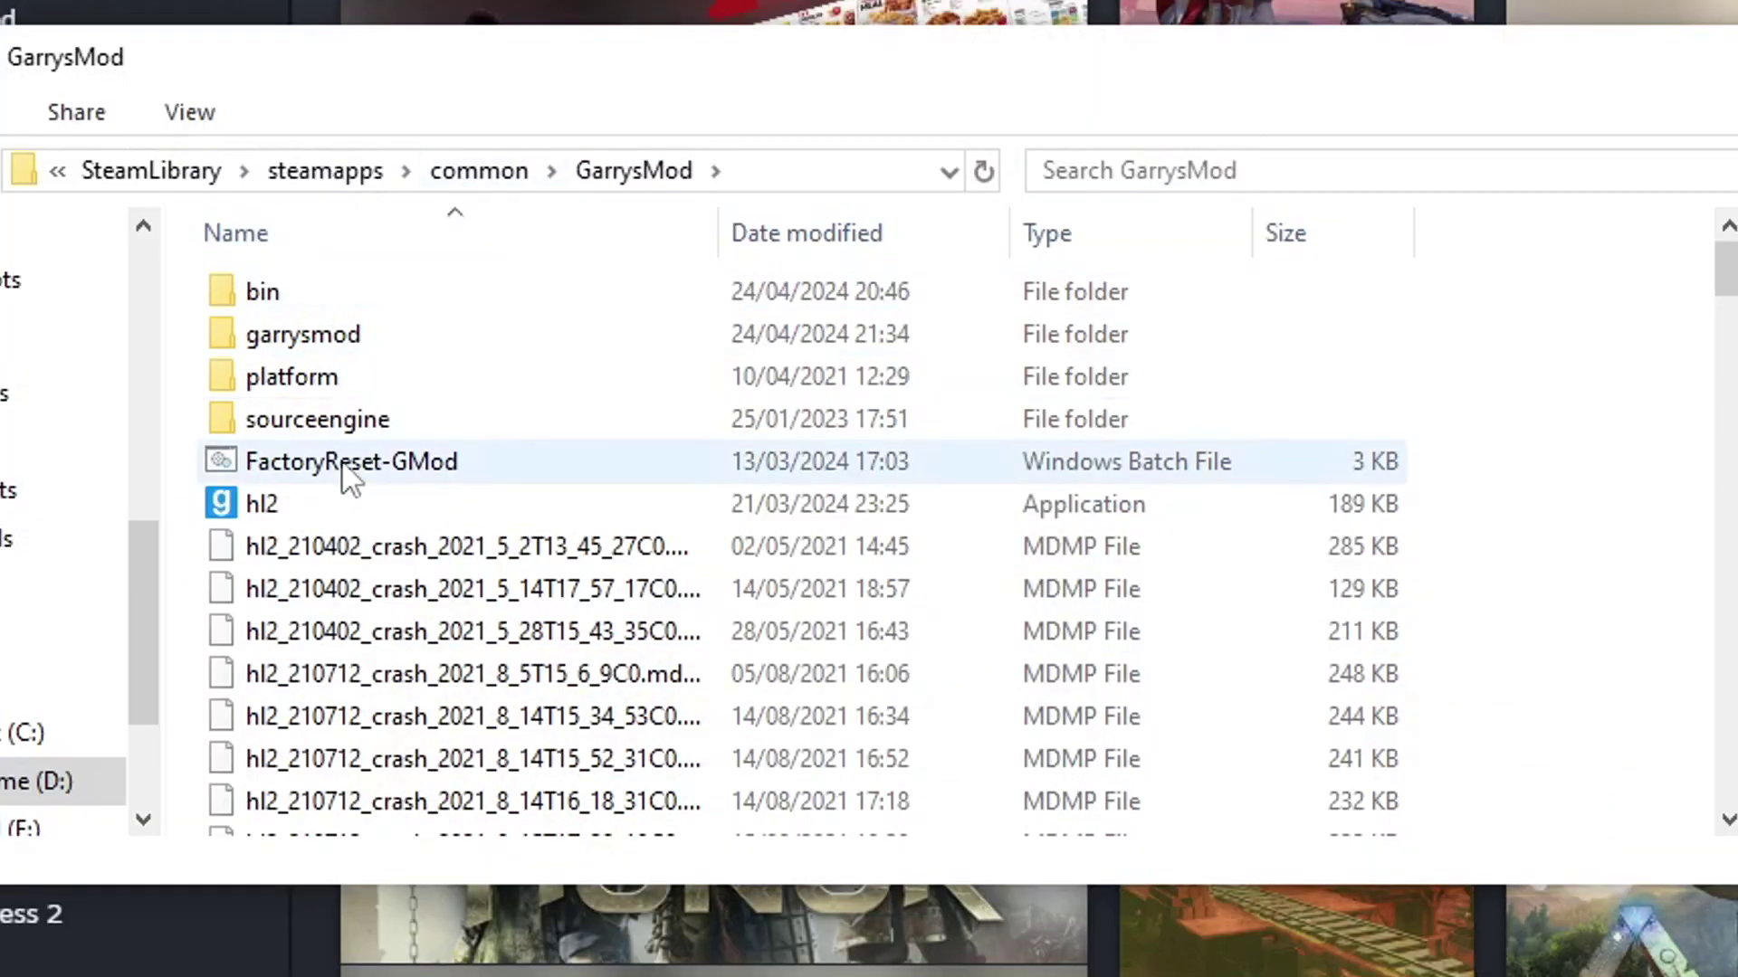
Step: Navigate from steamapps into workshop\content\4000, showing 3,554 addon folders
{"action": "left_click", "coordinate": [349, 166]}
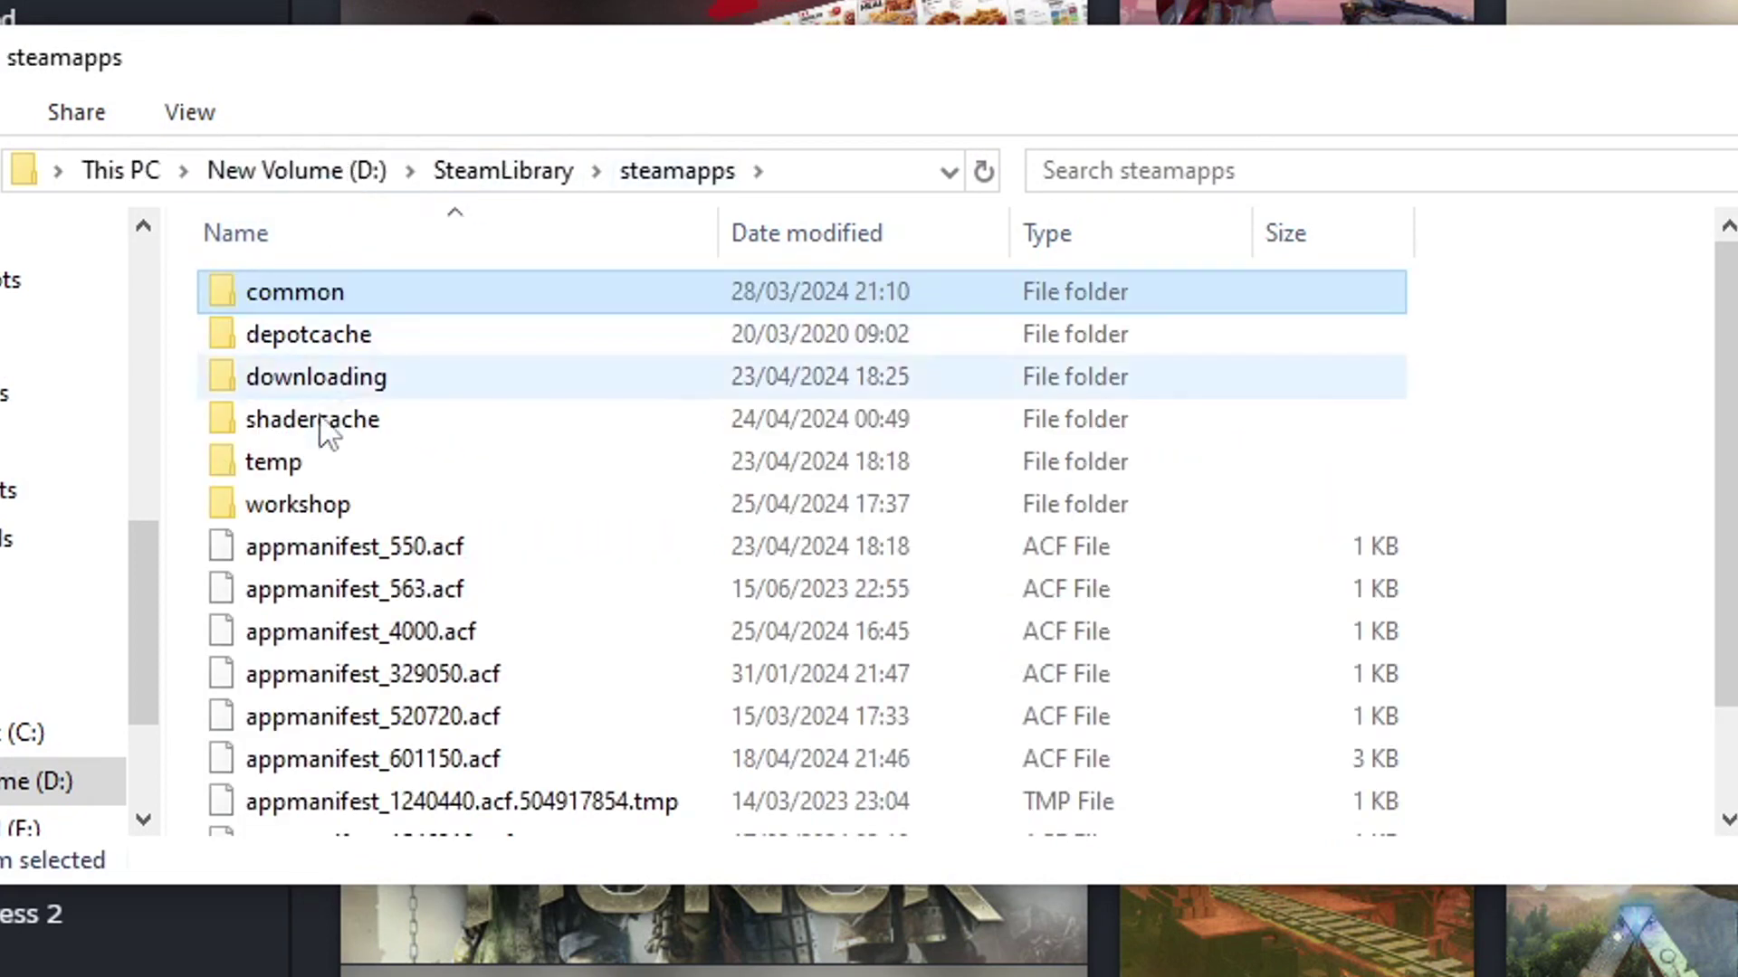
{"action": "double_click", "coordinate": [341, 493]}
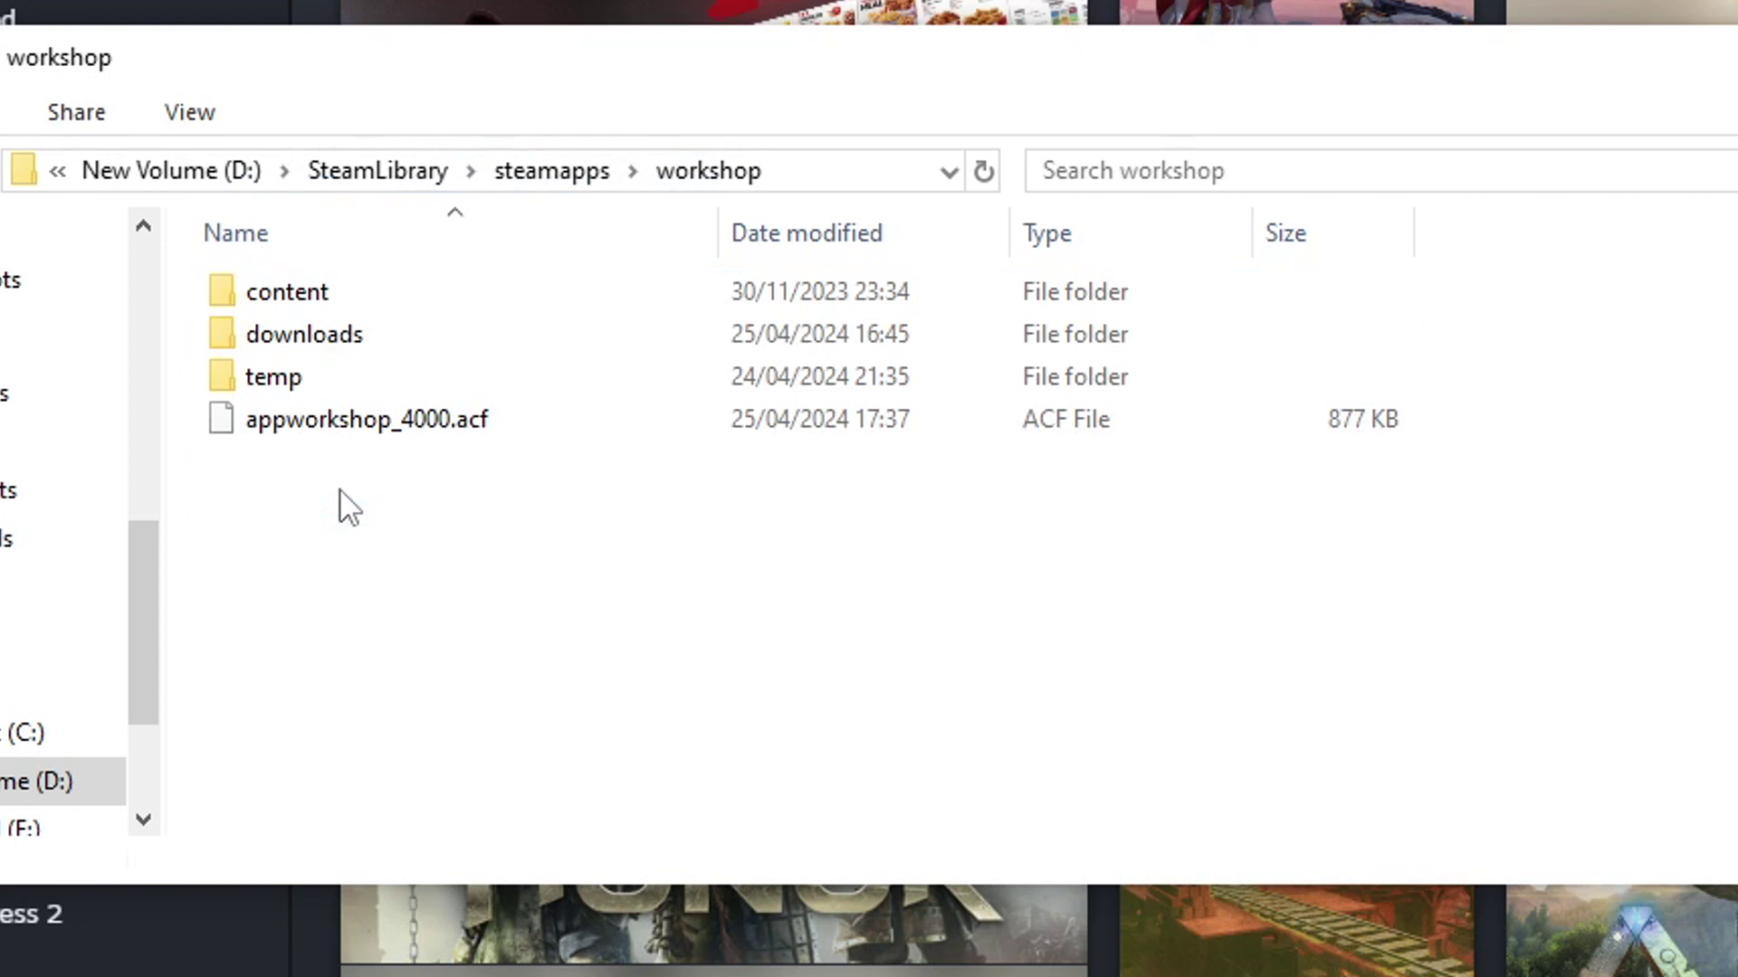
{"action": "double_click", "coordinate": [358, 302]}
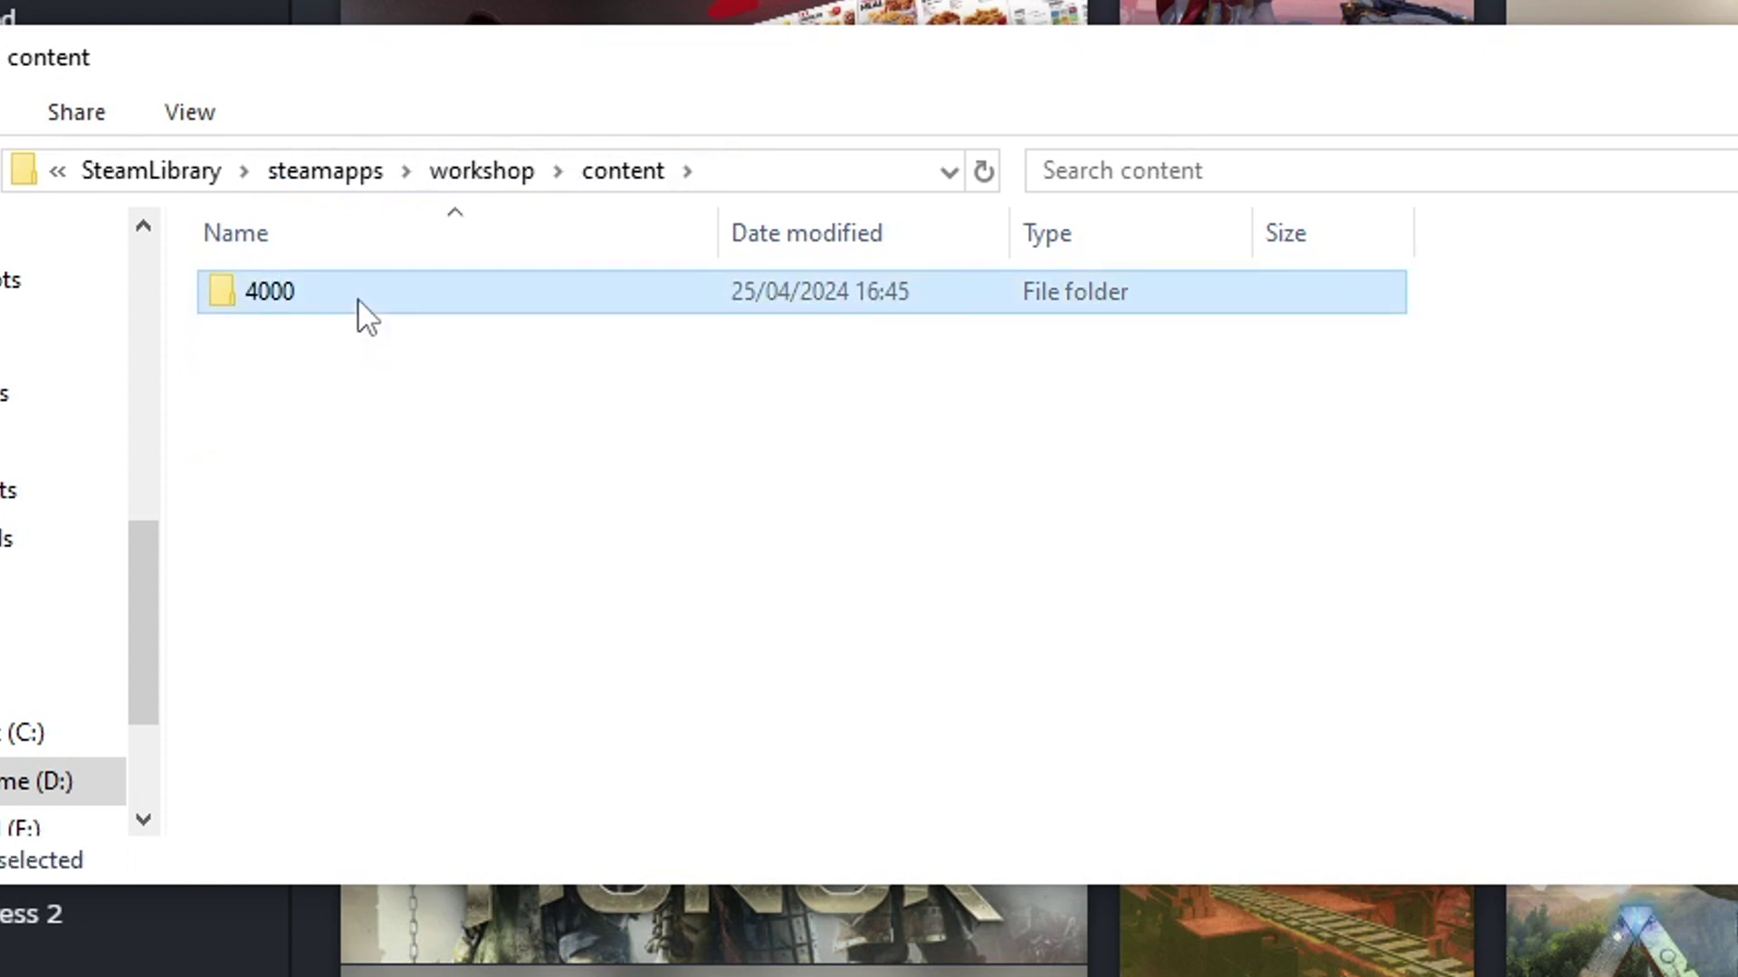
{"action": "double_click", "coordinate": [359, 301]}
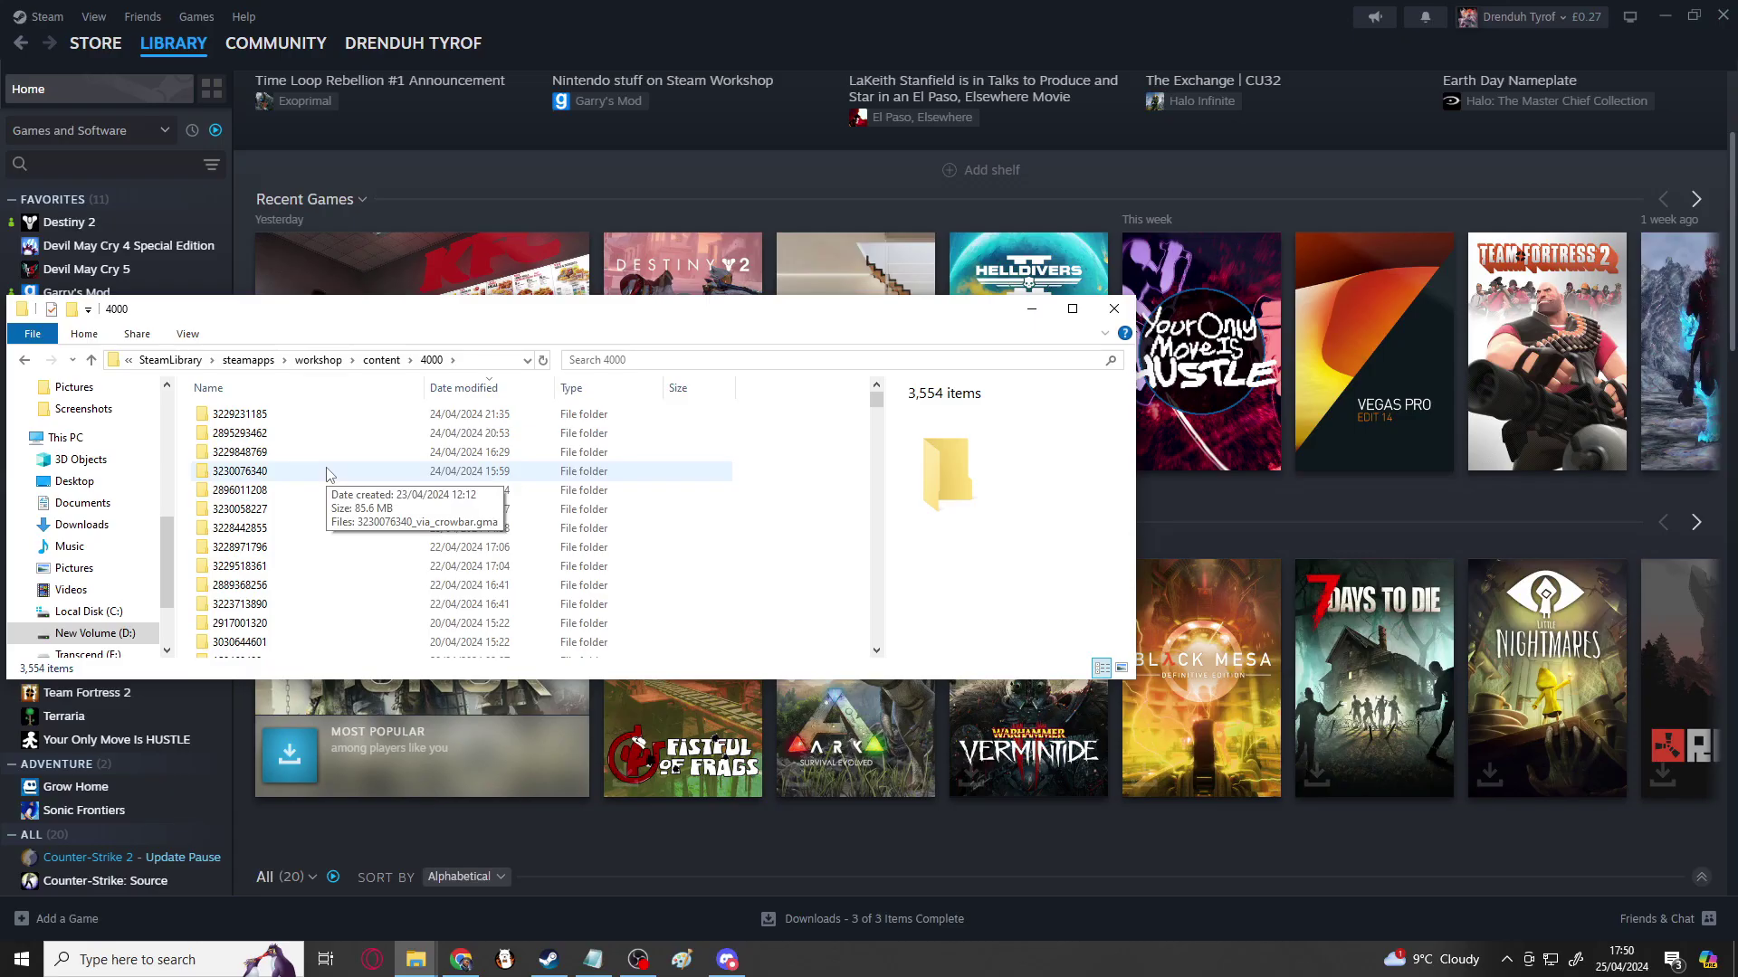
{"action": "left_click", "coordinate": [19, 44]}
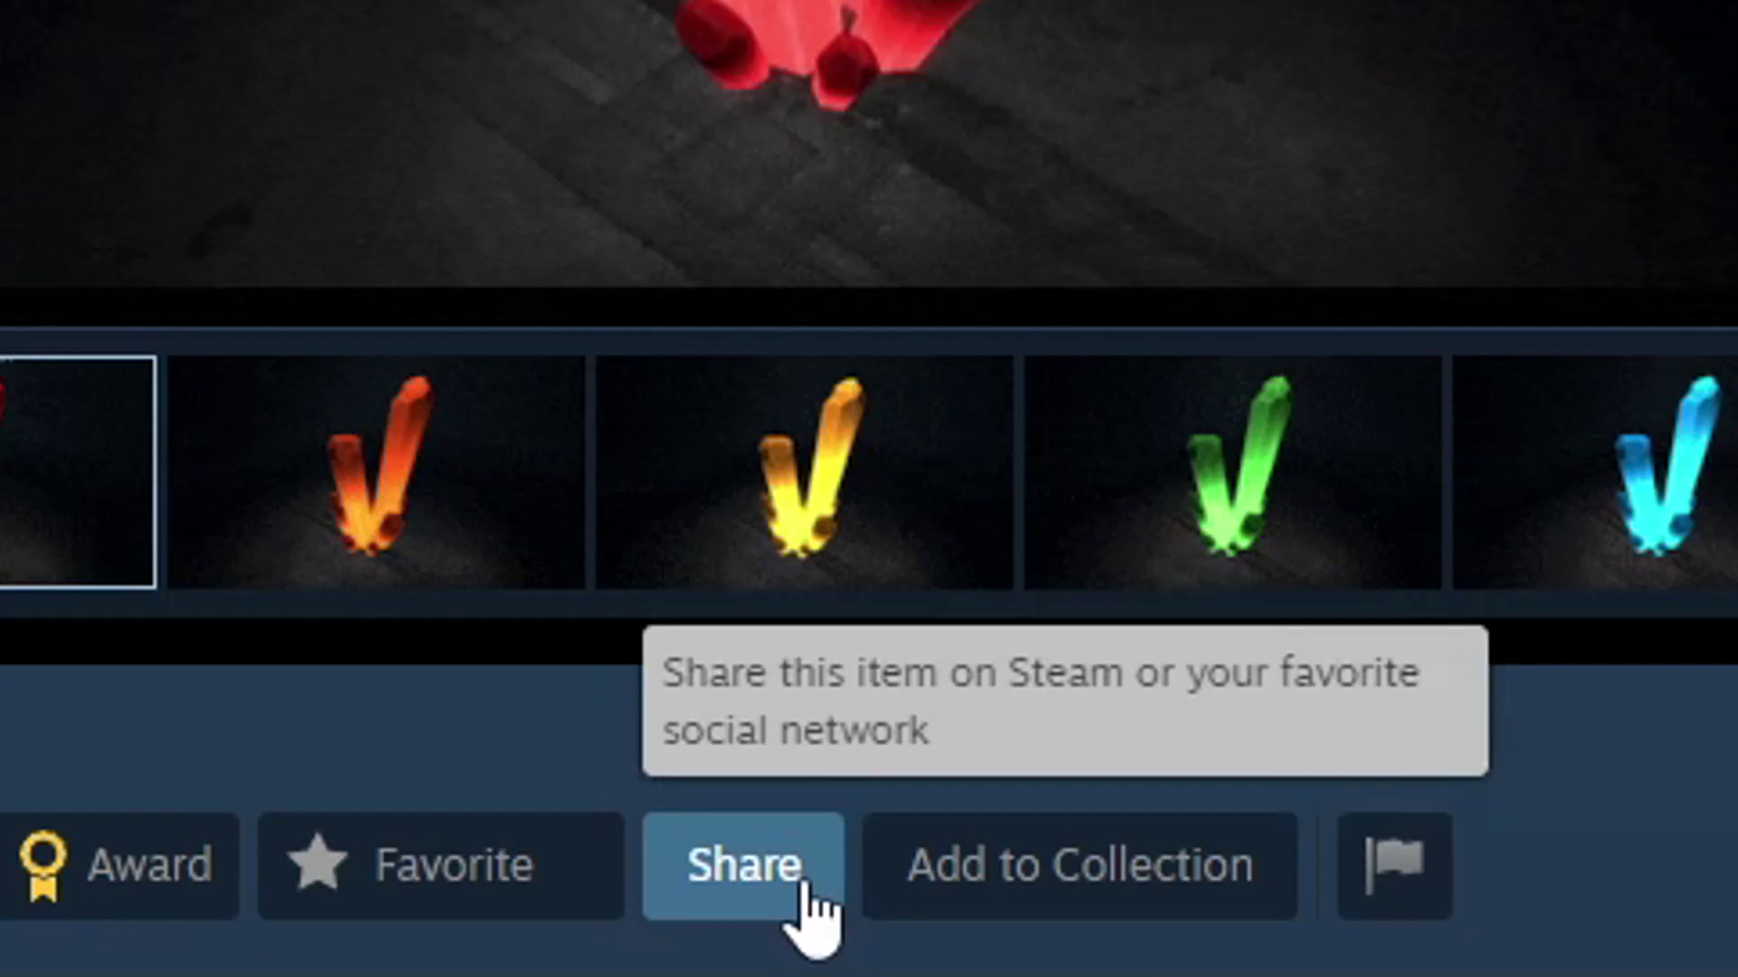
{"action": "left_click", "coordinate": [805, 896]}
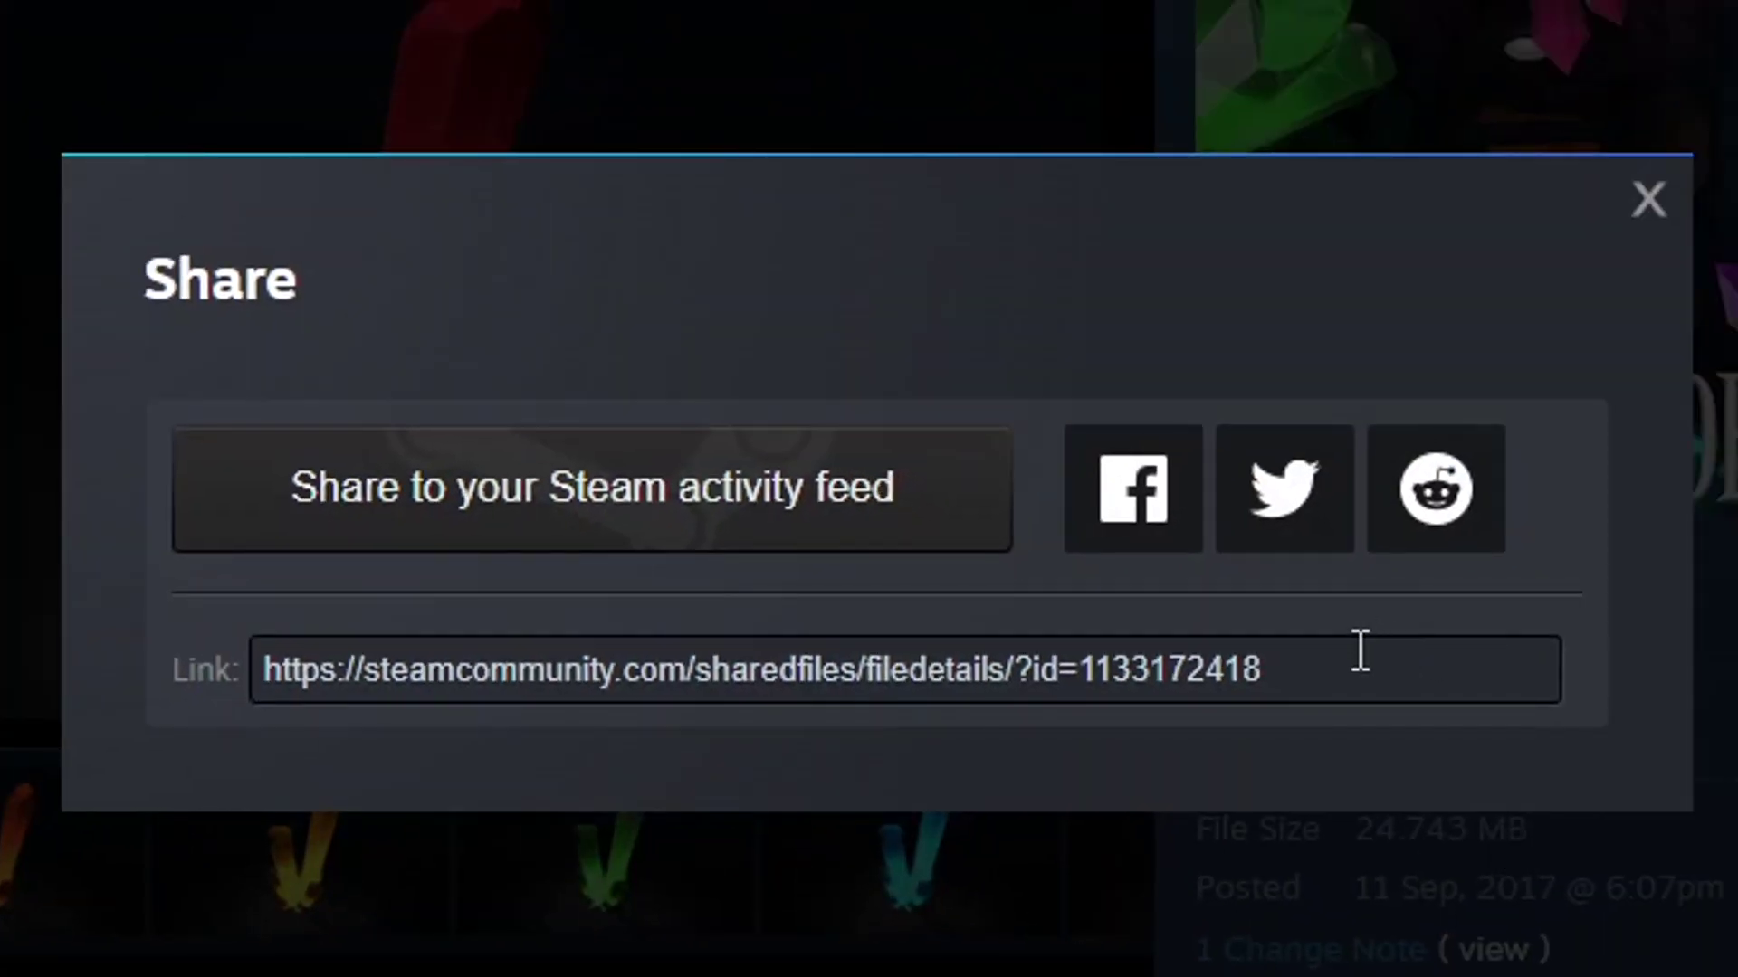
{"action": "left_click_drag", "start_coordinate": [1357, 648], "coordinate": [1089, 670]}
{"action": "key", "text": "ctrl+c"}
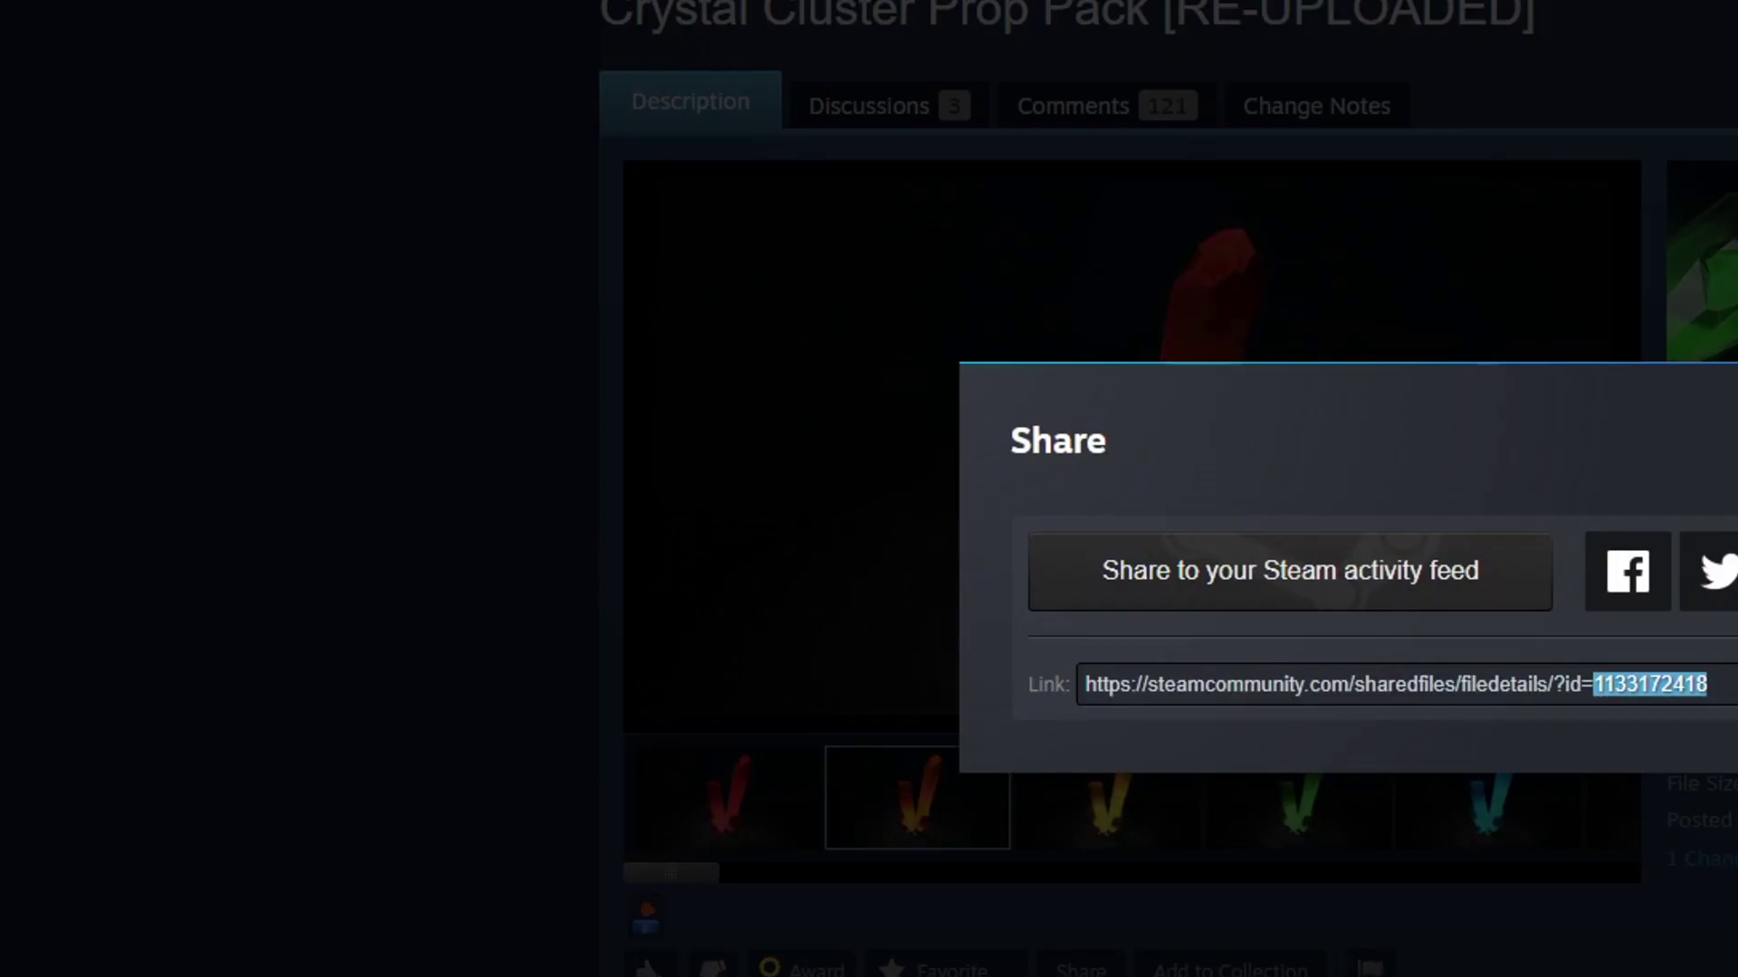
{"action": "key", "text": "alt+Tab"}
{"action": "left_click", "coordinate": [1183, 240]}
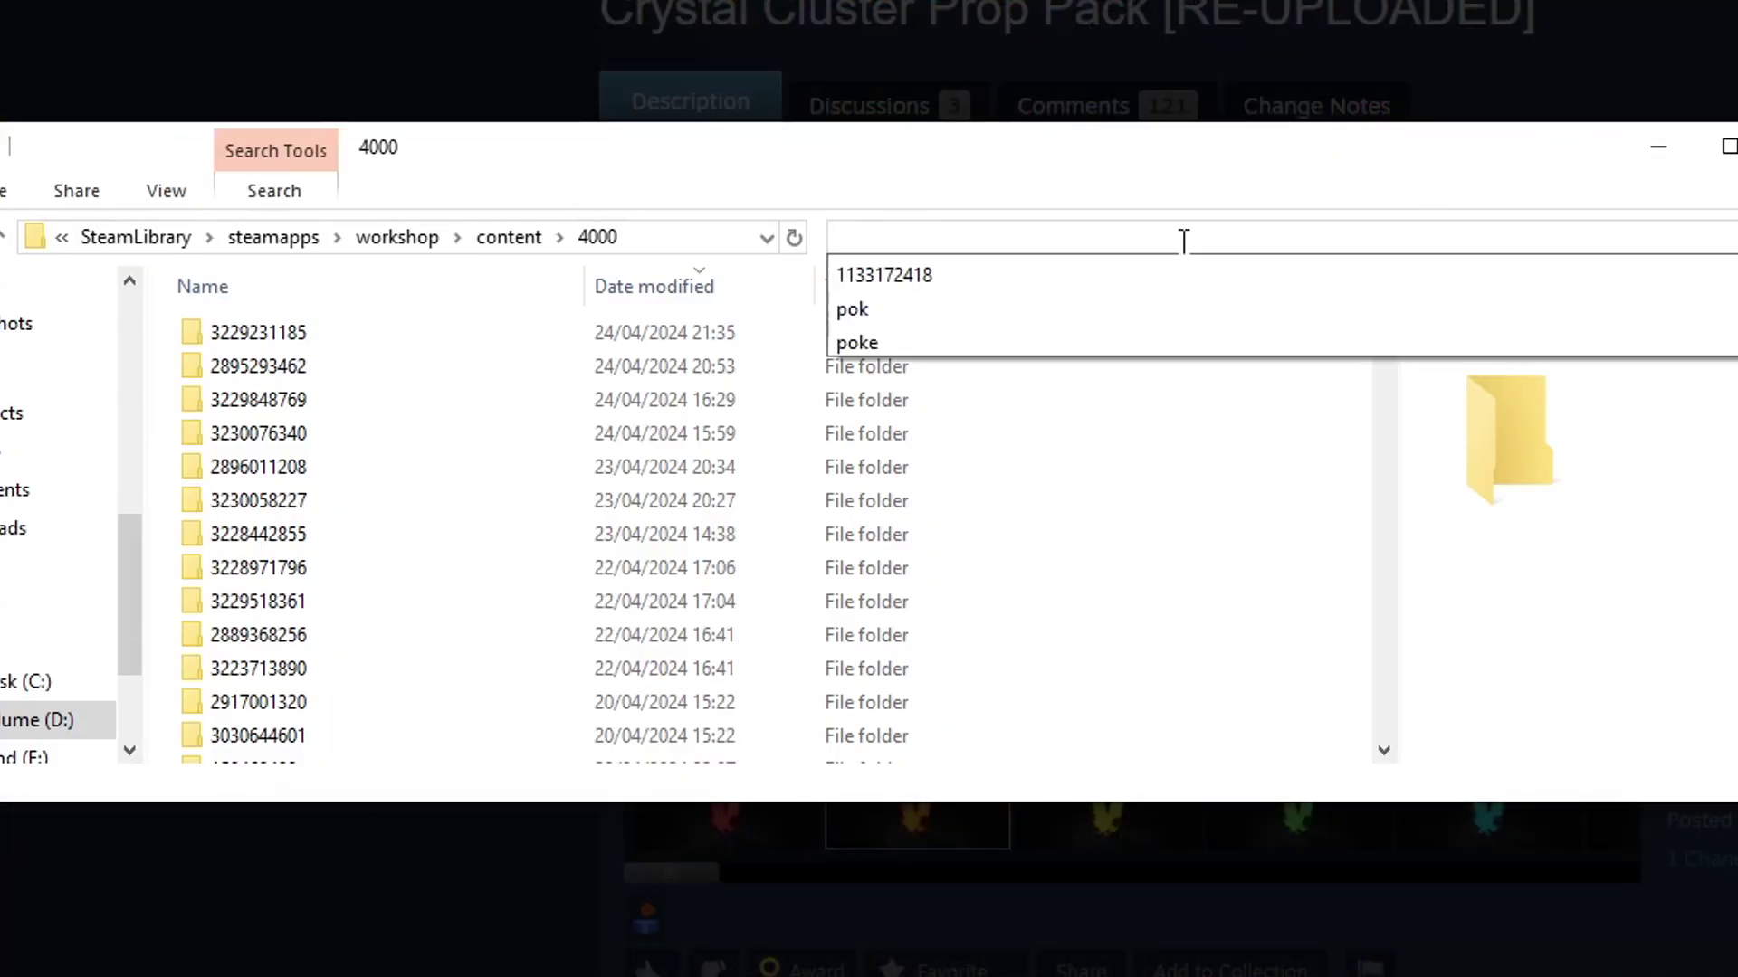
{"action": "key", "text": "ctrl+v"}
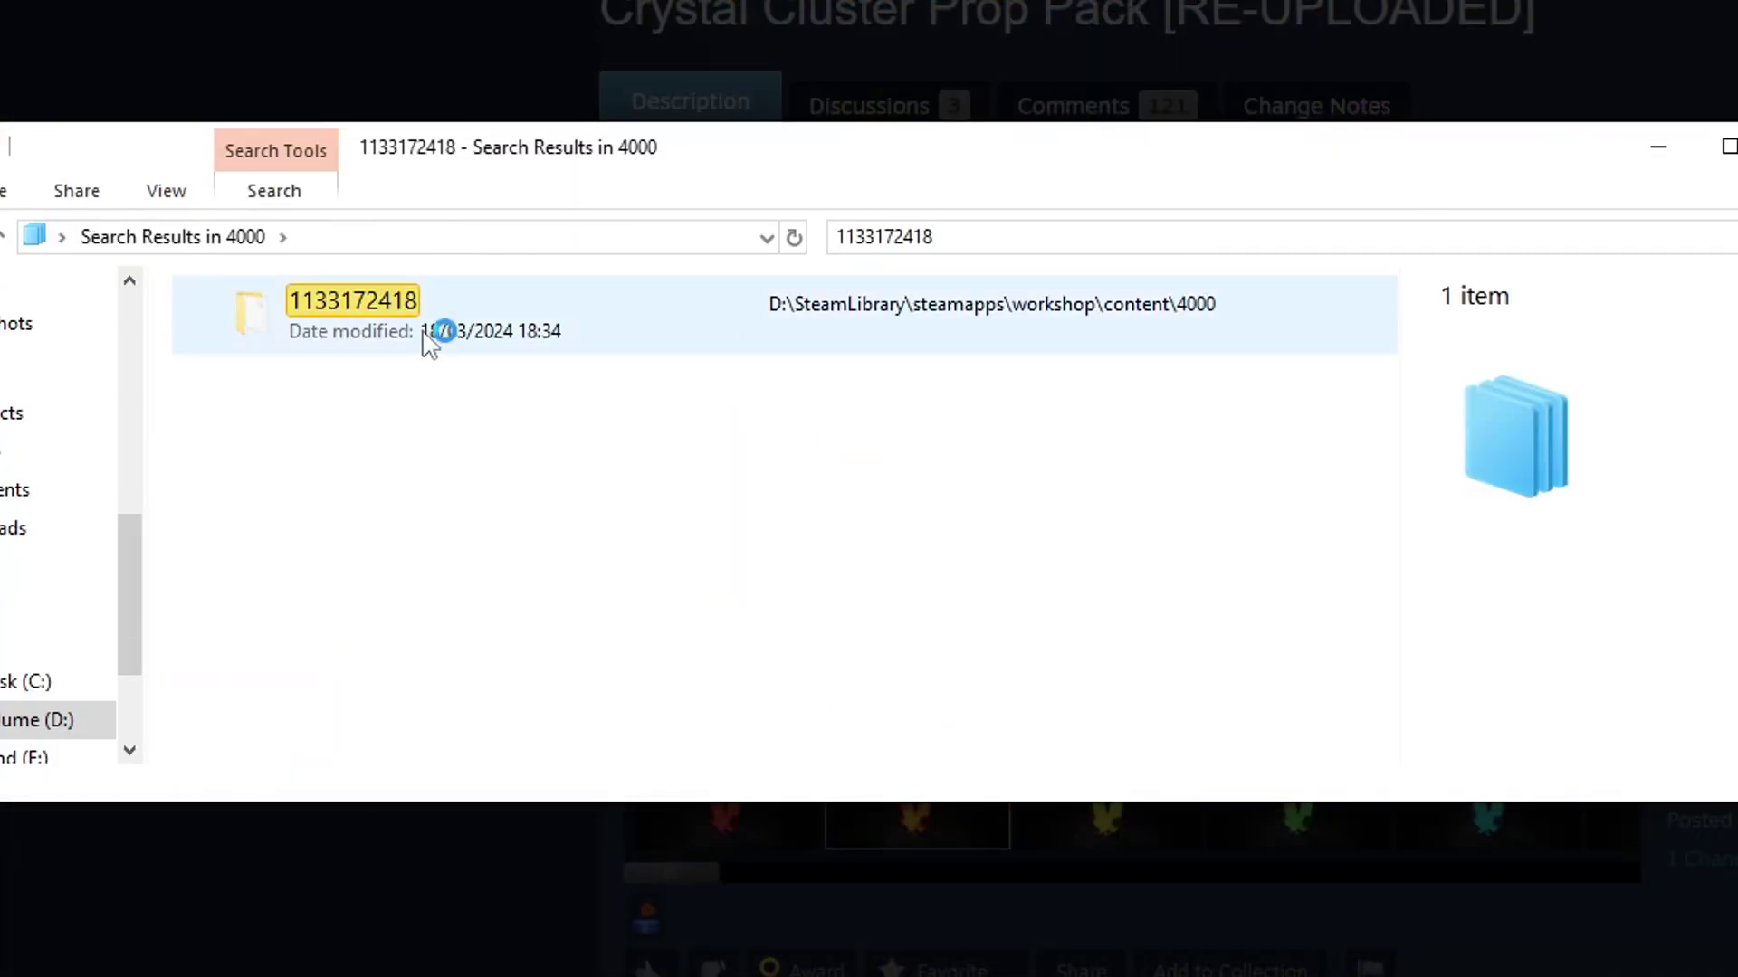
{"action": "double_click", "coordinate": [429, 342]}
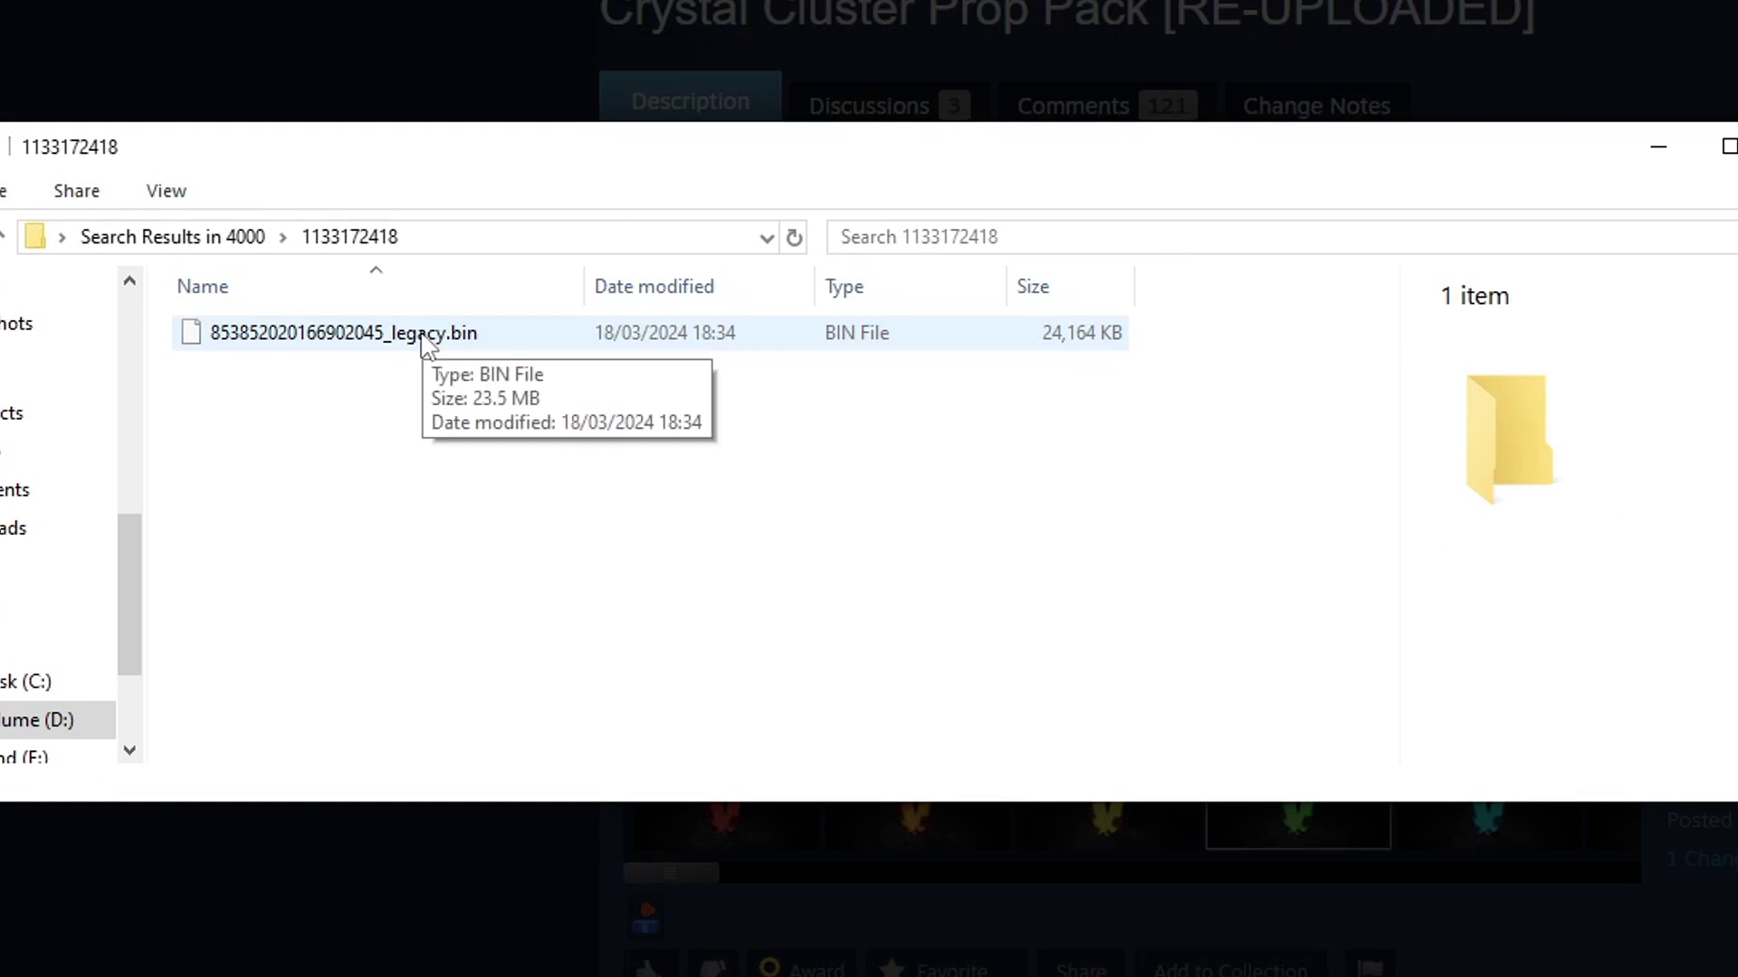
{"action": "key", "text": "alt+Left"}
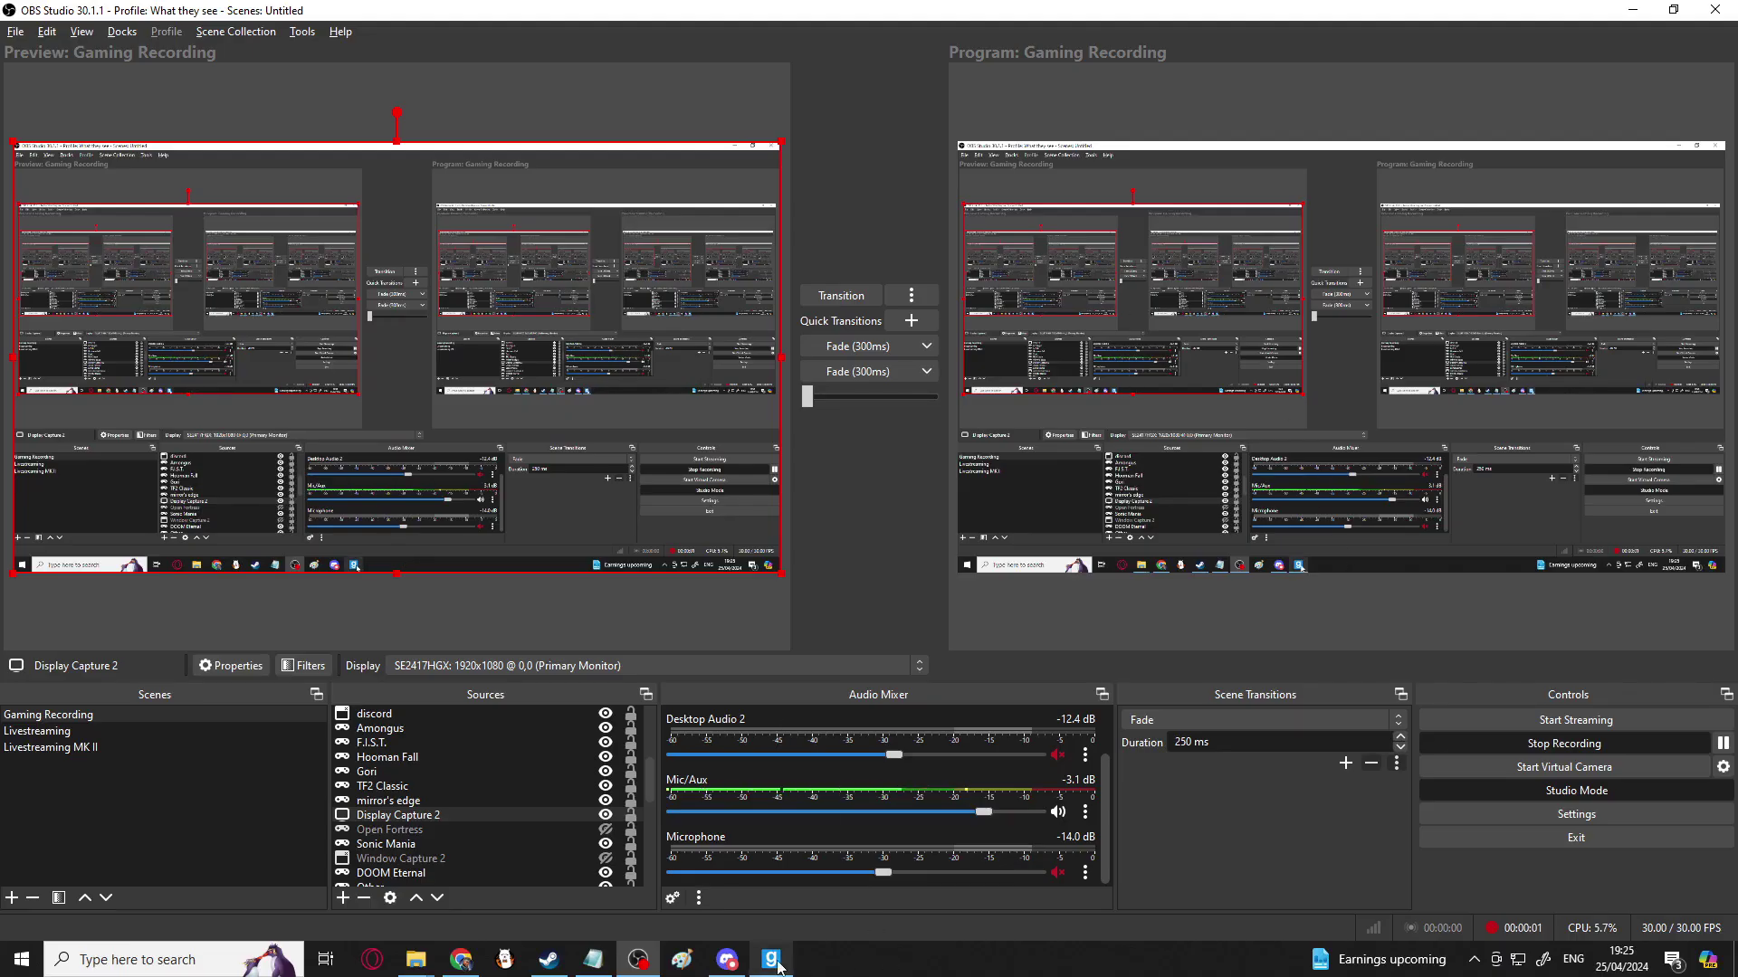
{"action": "left_click", "coordinate": [778, 966]}
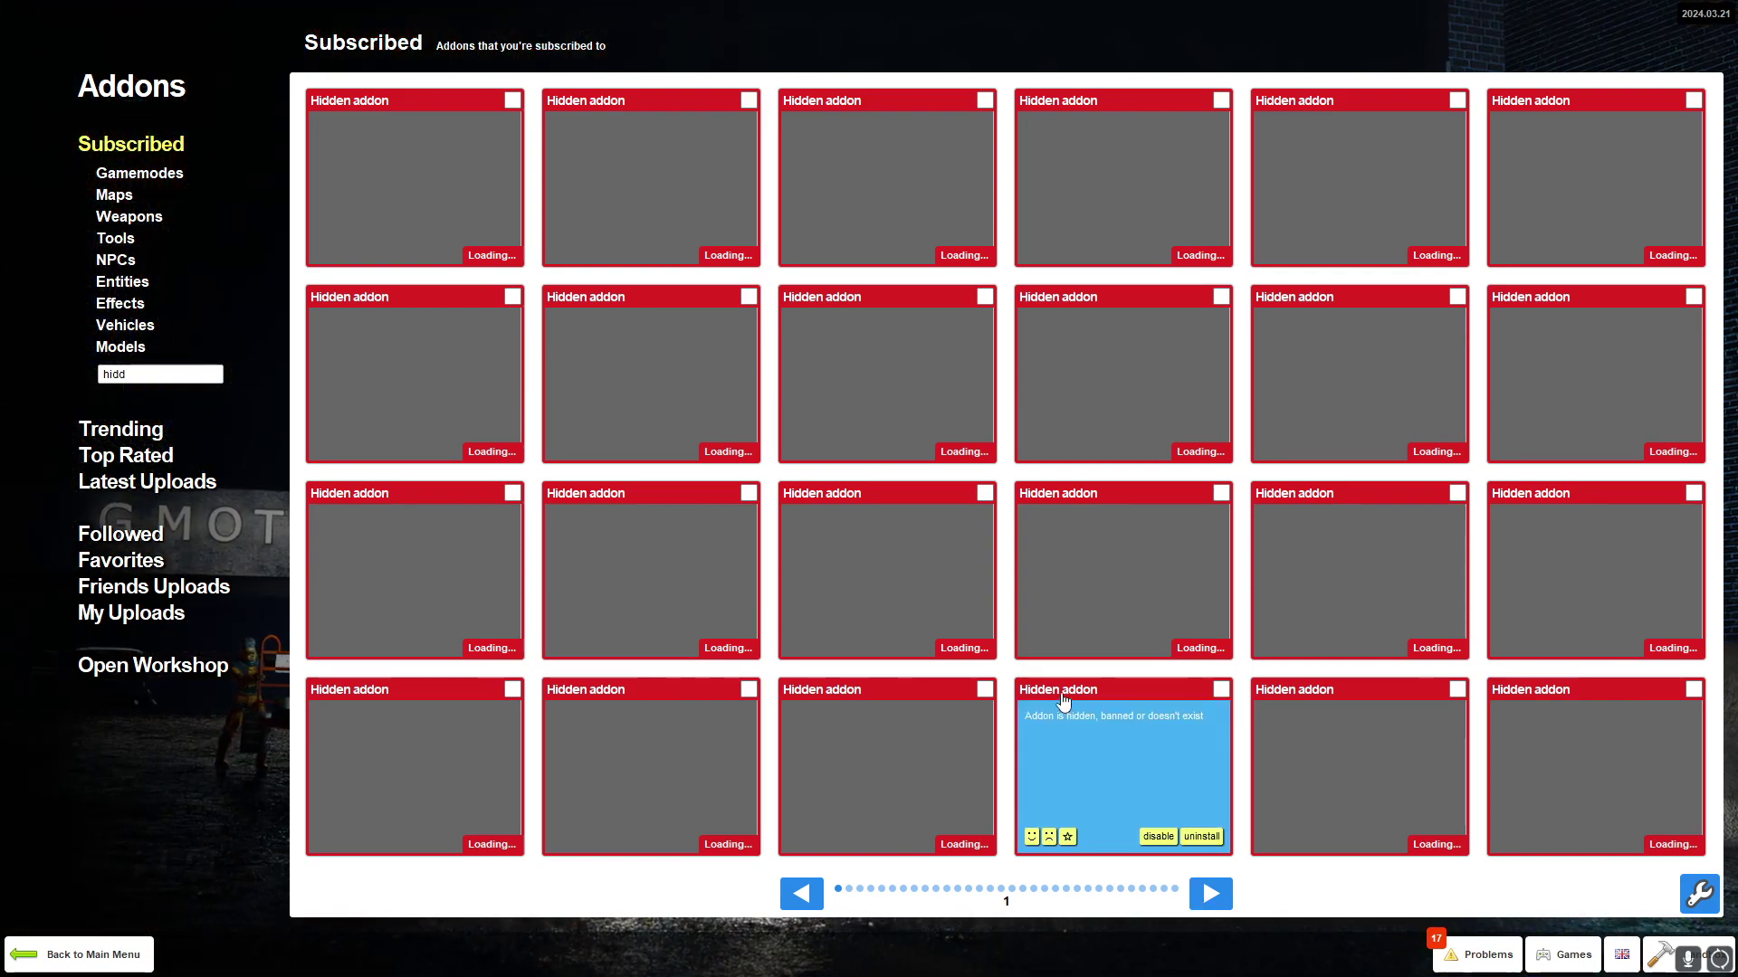
{"action": "left_click", "coordinate": [1063, 702]}
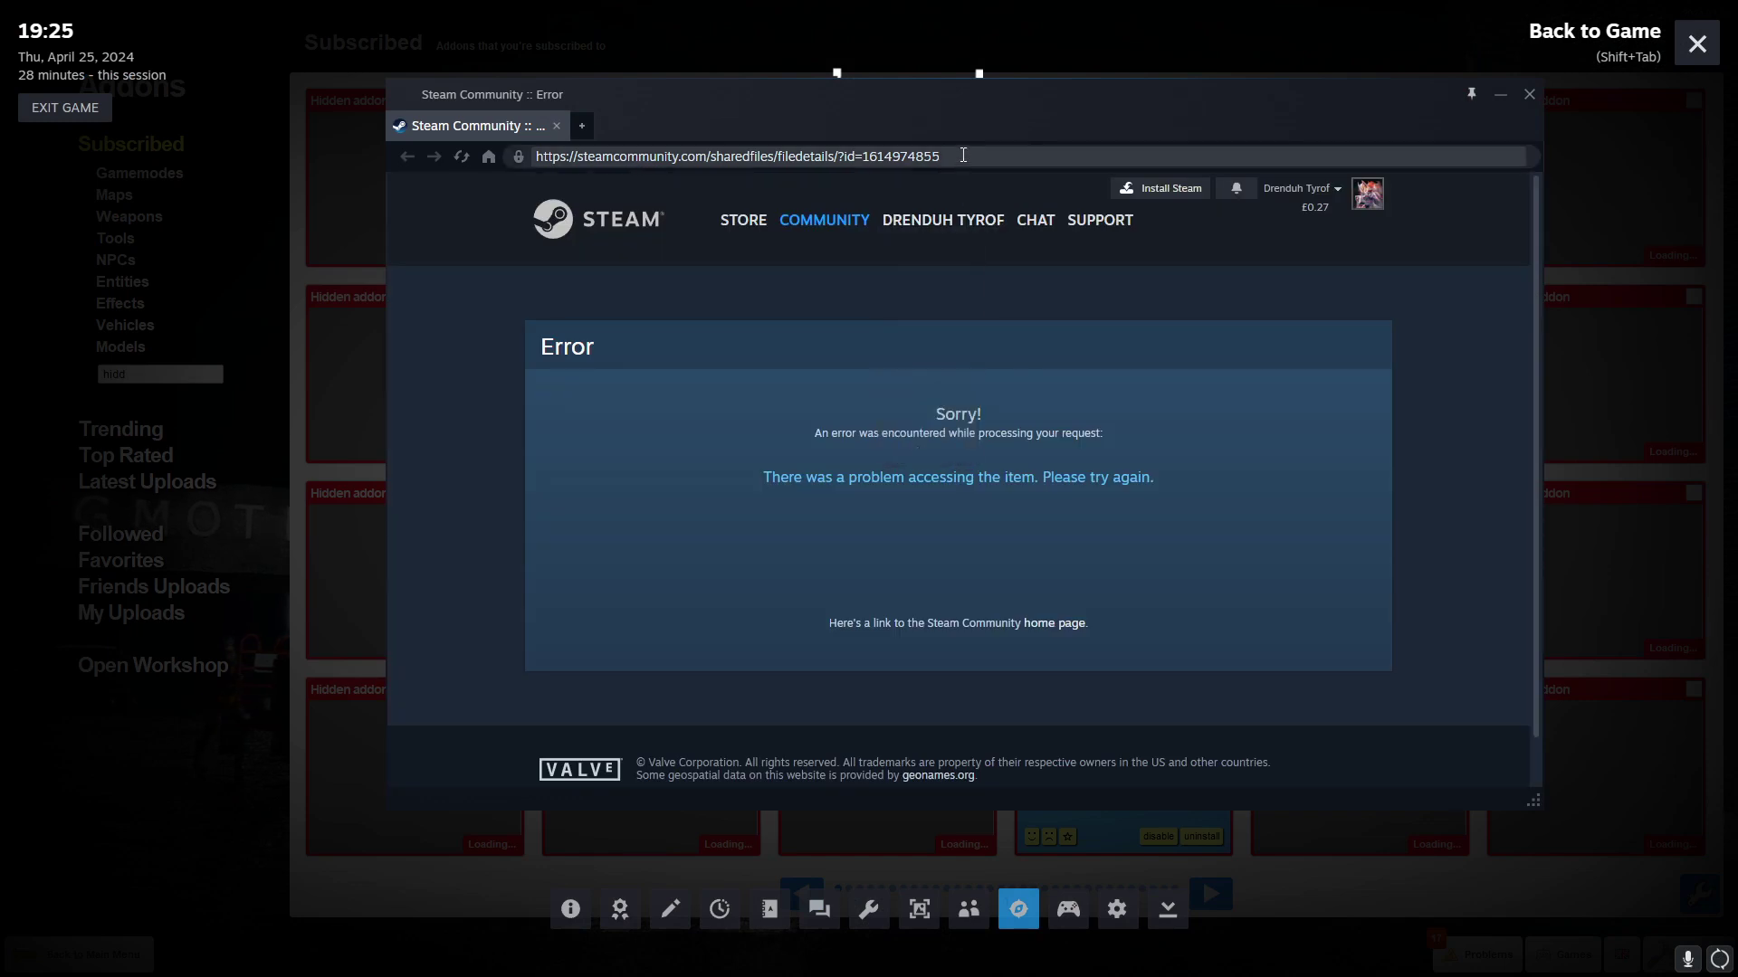
{"action": "left_click_drag", "start_coordinate": [941, 157], "coordinate": [864, 158]}
{"action": "key", "text": "ctrl+c"}
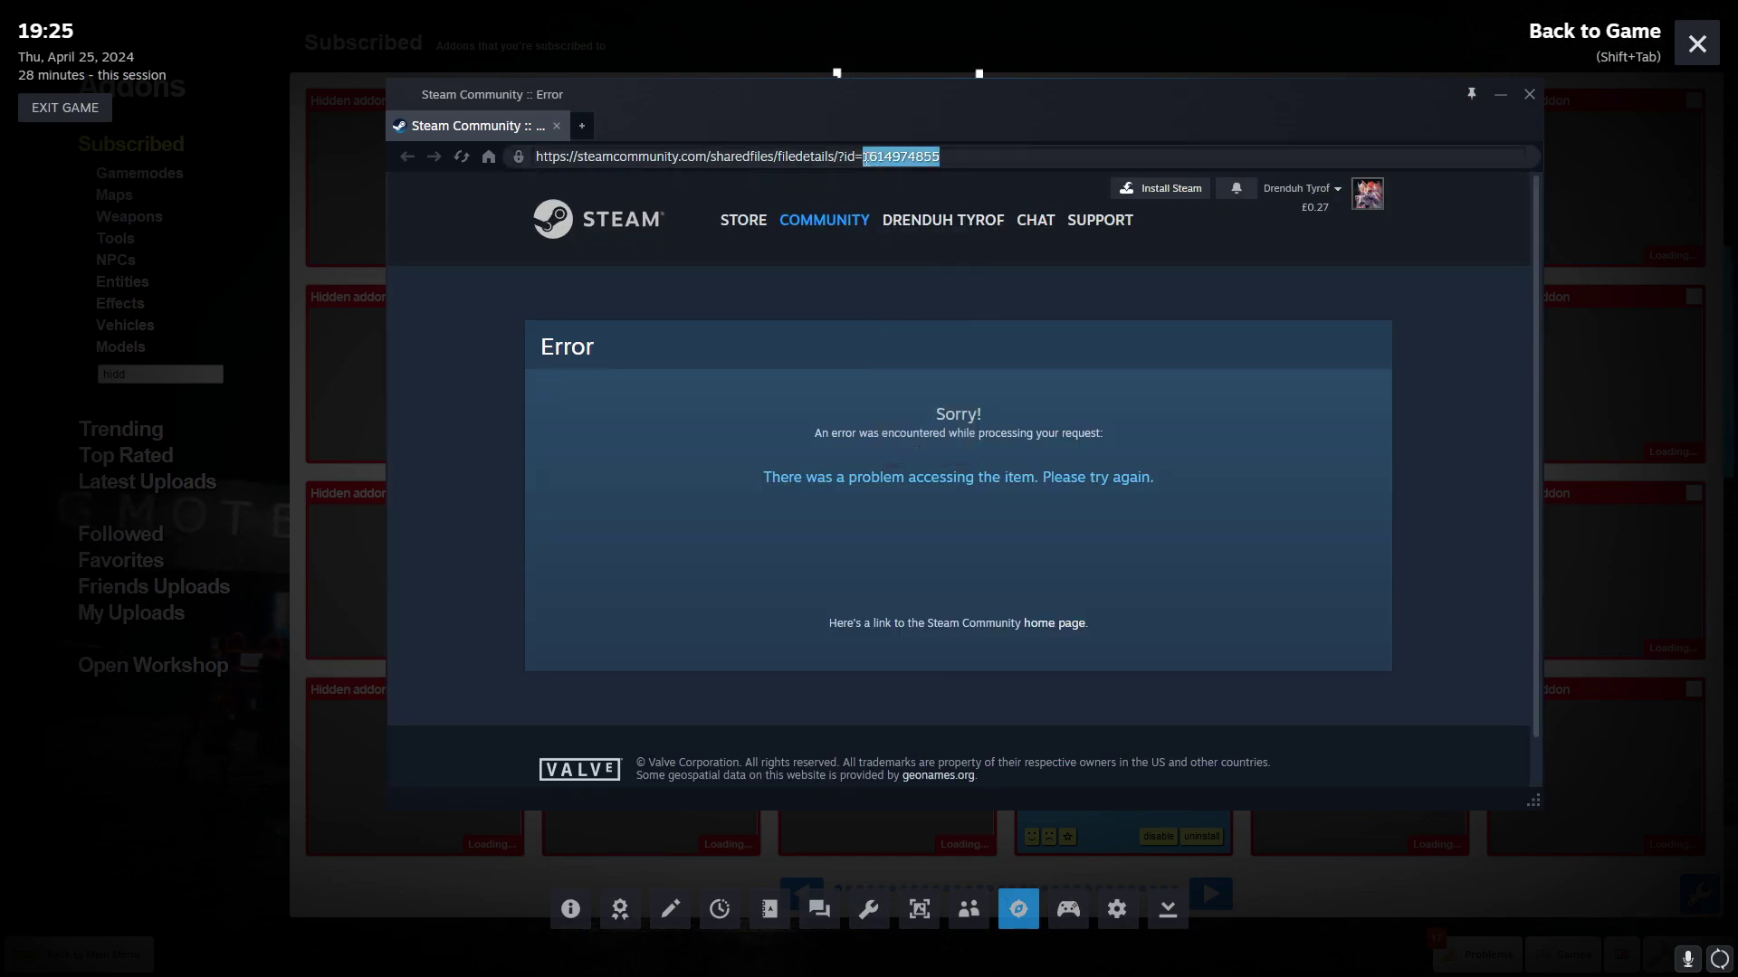
{"action": "key", "text": "shift+Tab"}
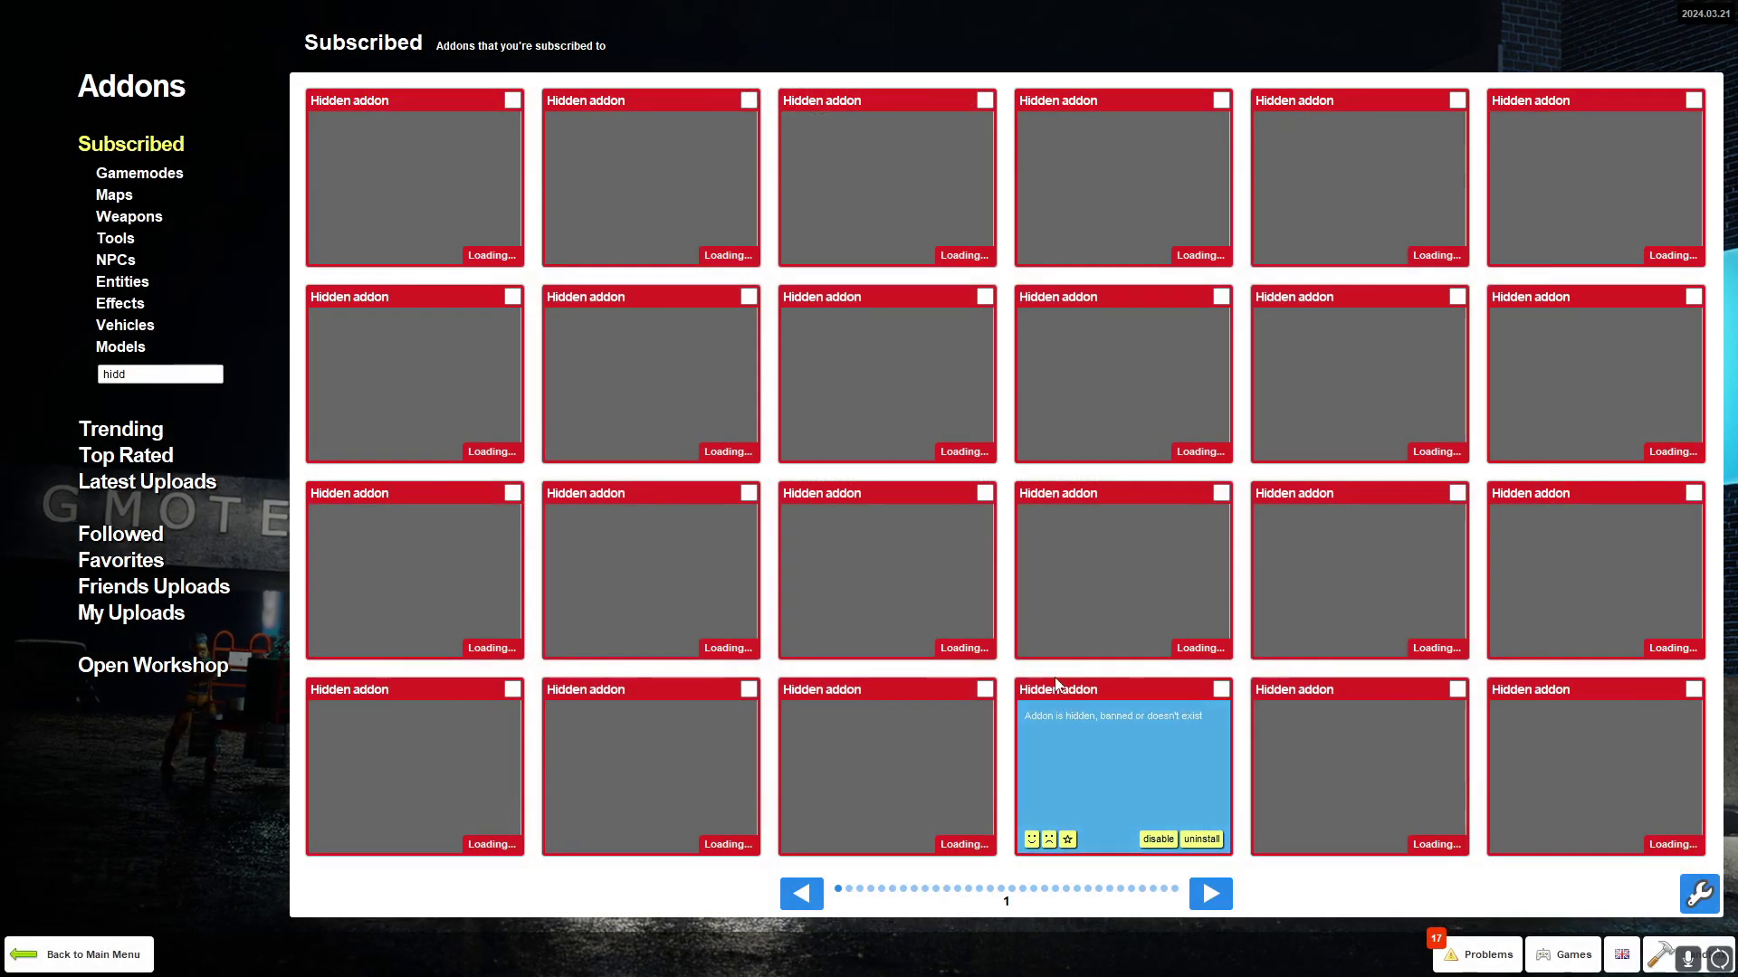
Step: Close the duplicate error-page tab in the Steam overlay and dismiss the overlay
{"action": "left_click", "coordinate": [1058, 697]}
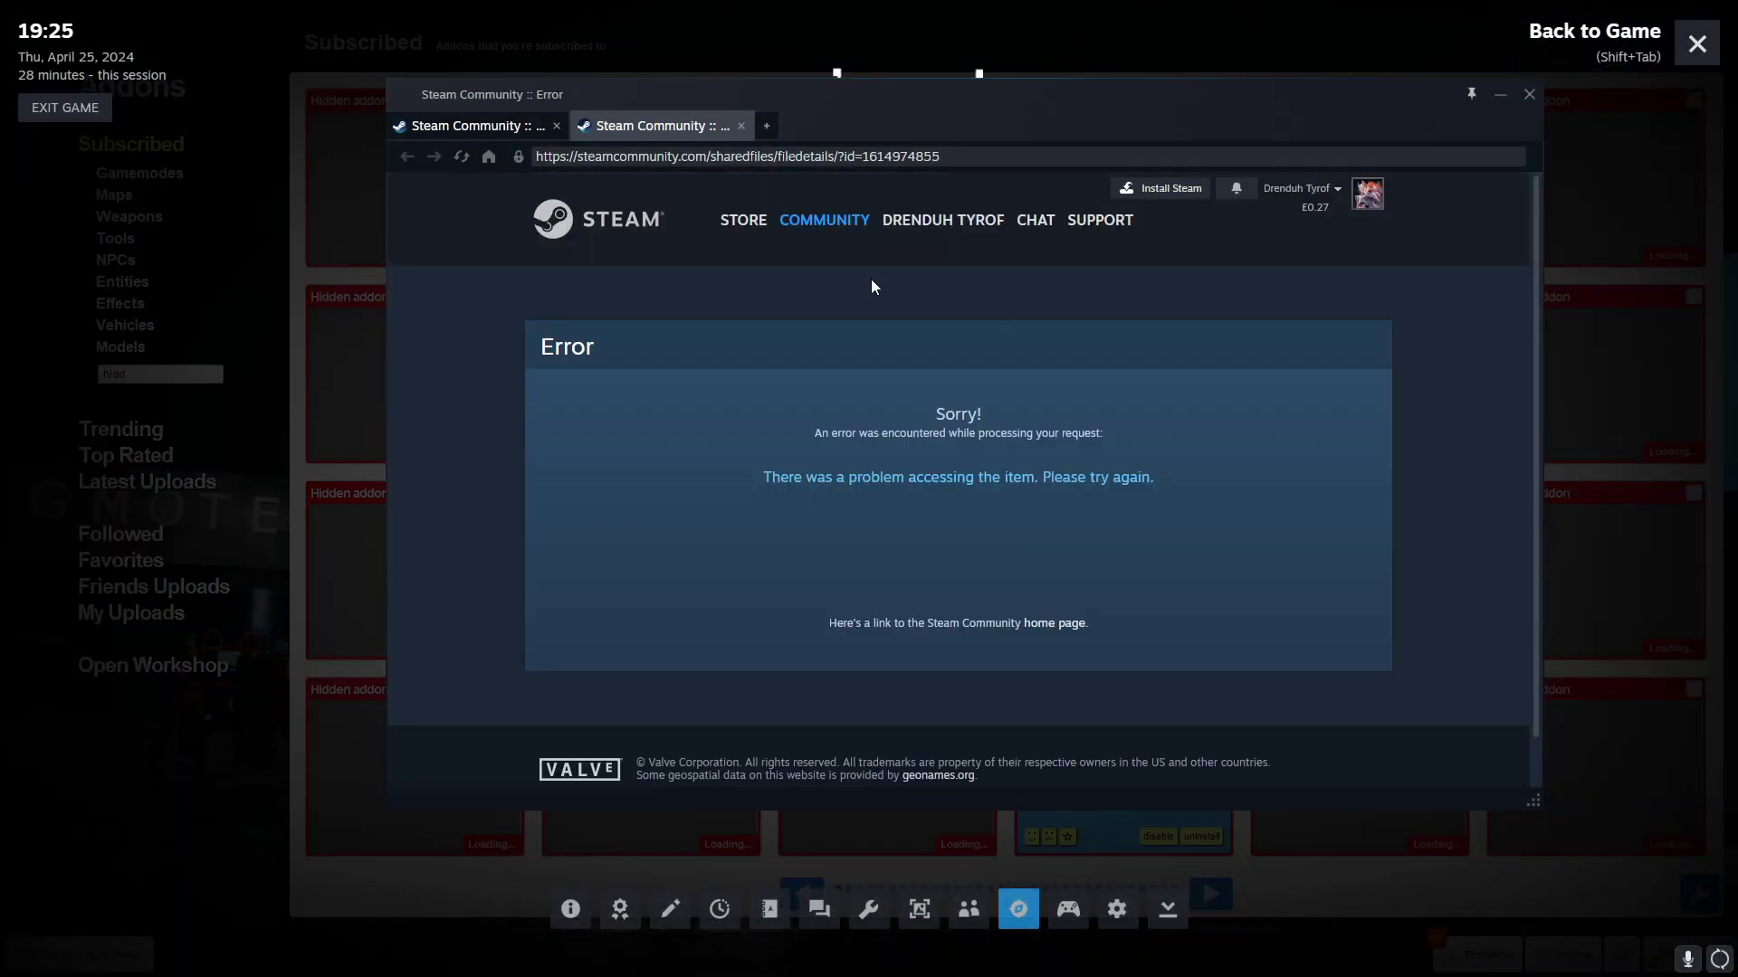
{"action": "left_click", "coordinate": [741, 126]}
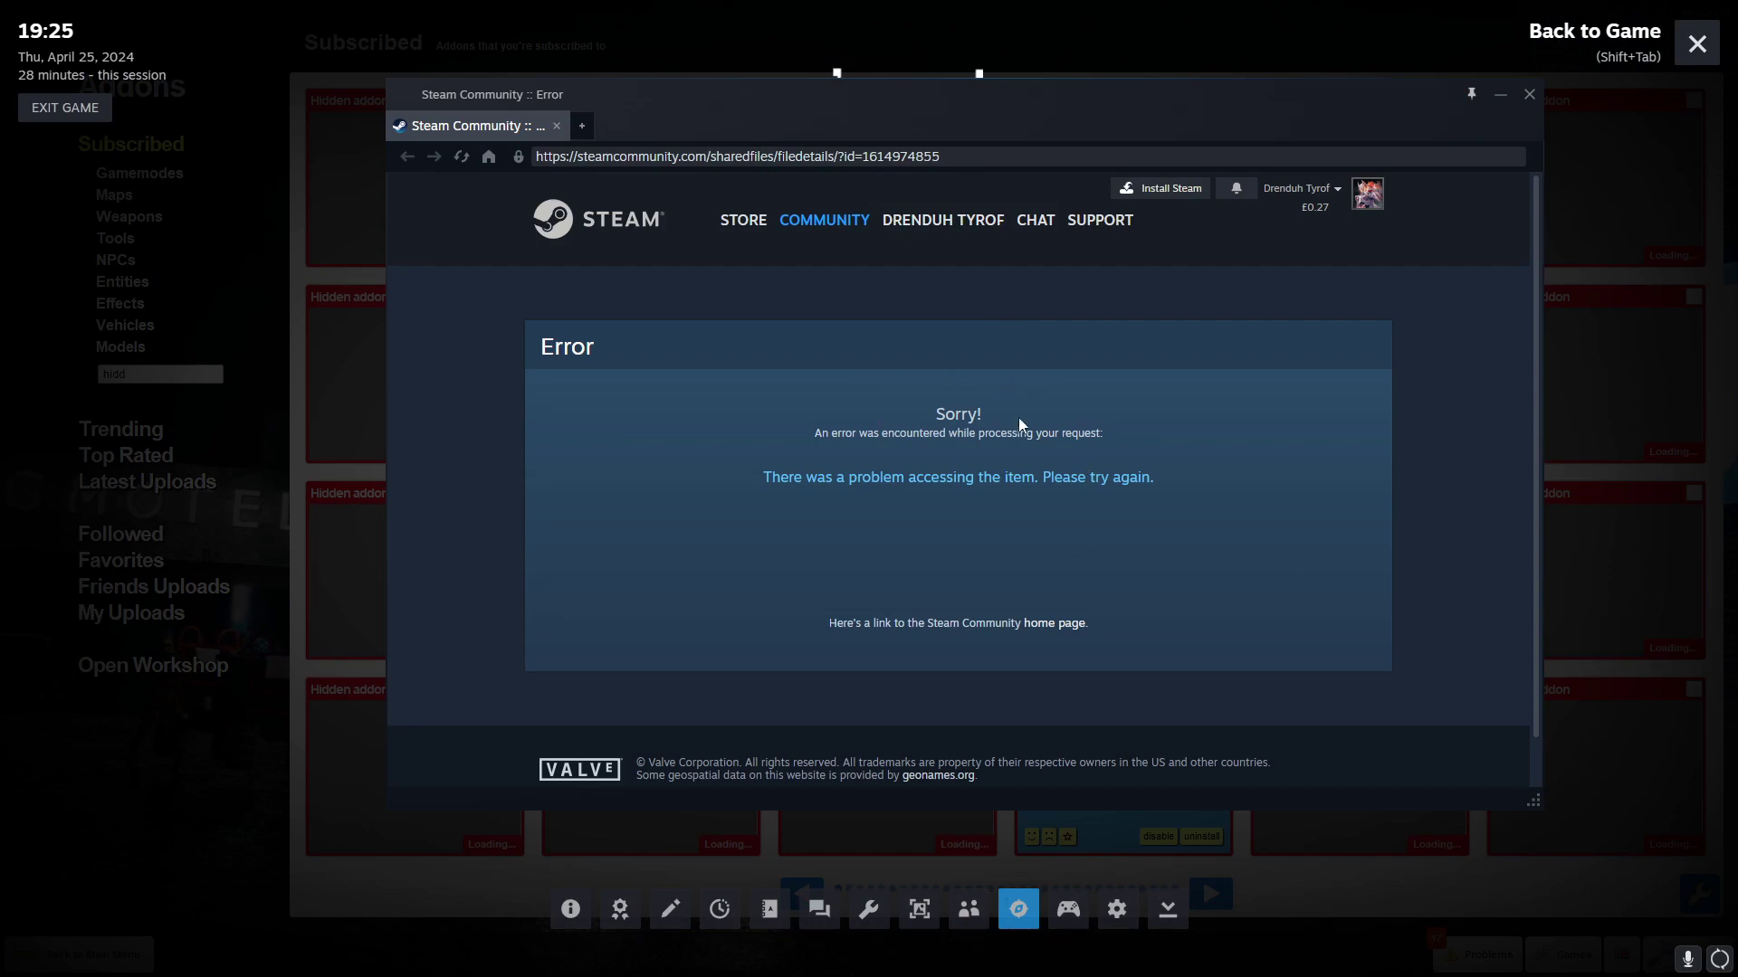
{"action": "key", "text": "shift+Tab"}
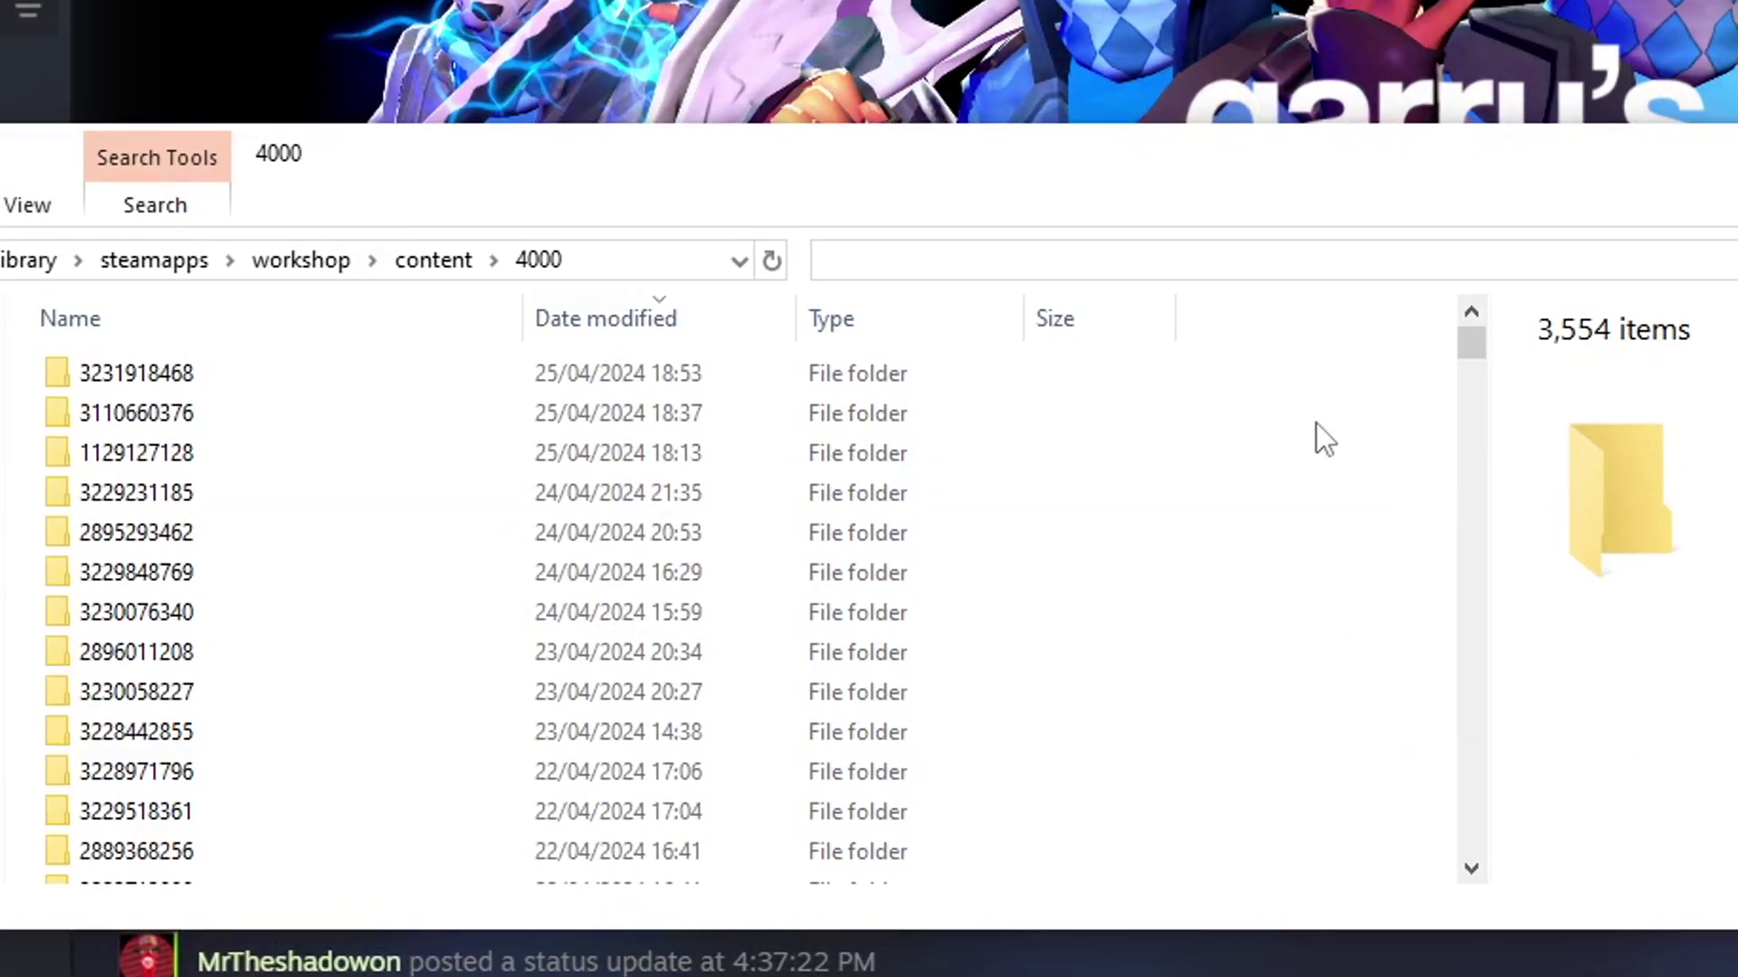
{"action": "key", "text": "ctrl+v"}
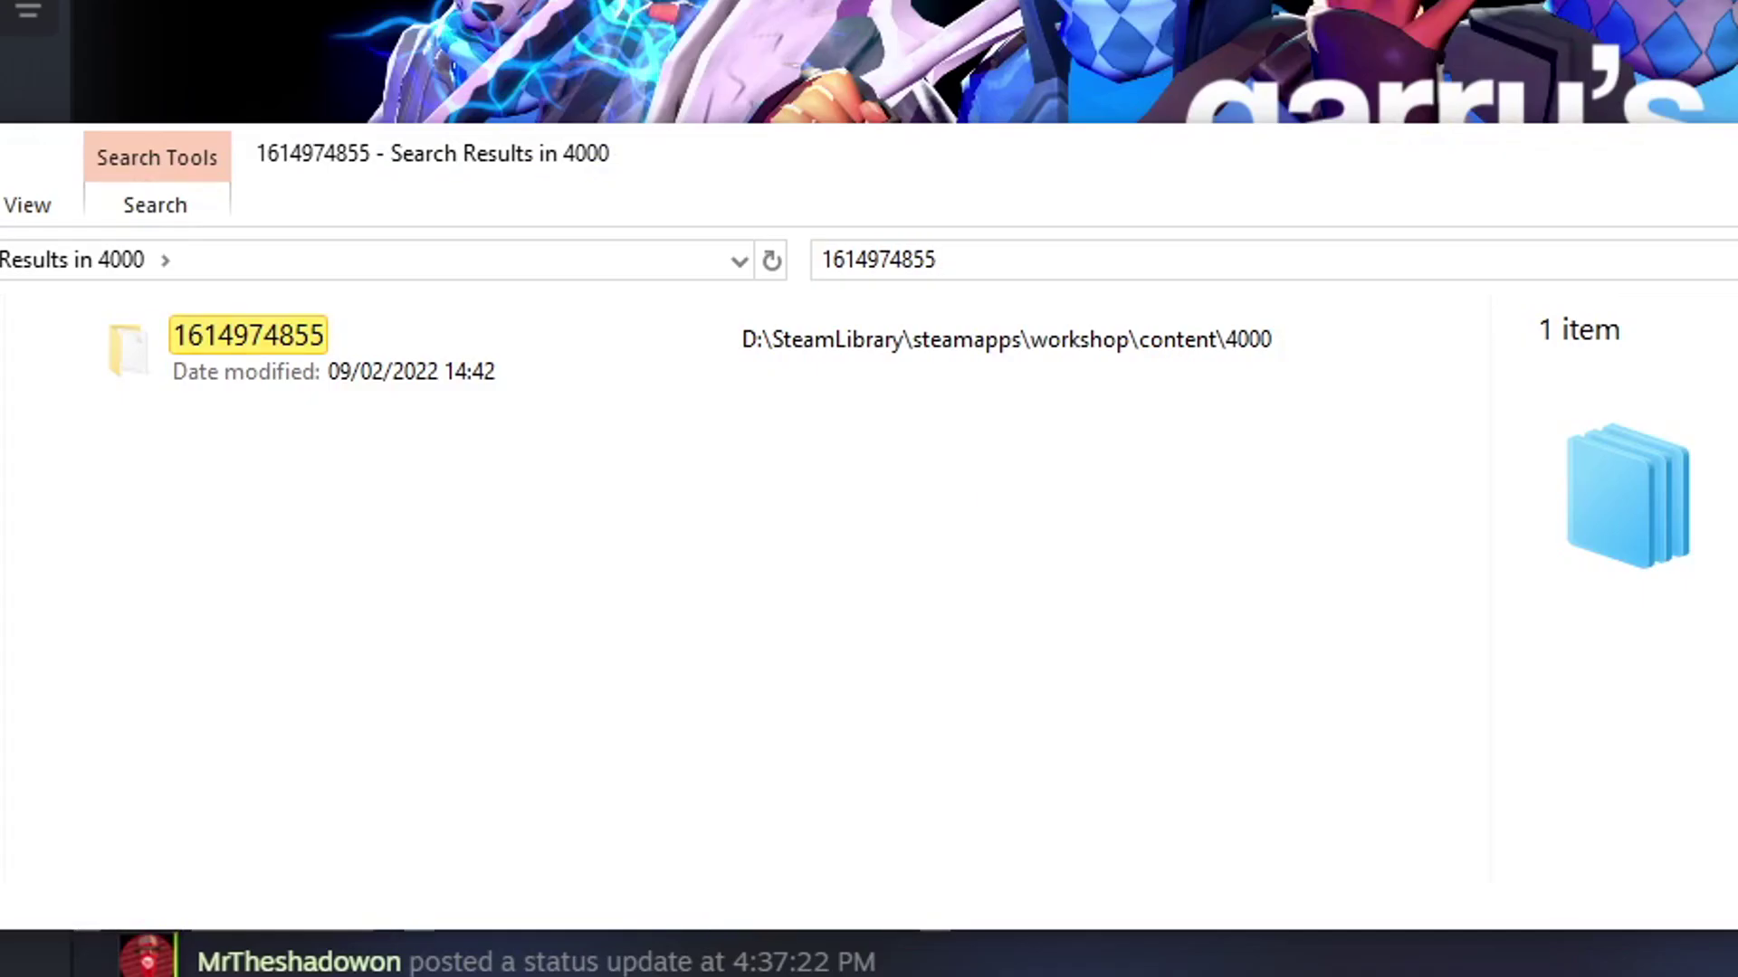
{"action": "double_click", "coordinate": [286, 371]}
{"action": "left_click", "coordinate": [285, 368]}
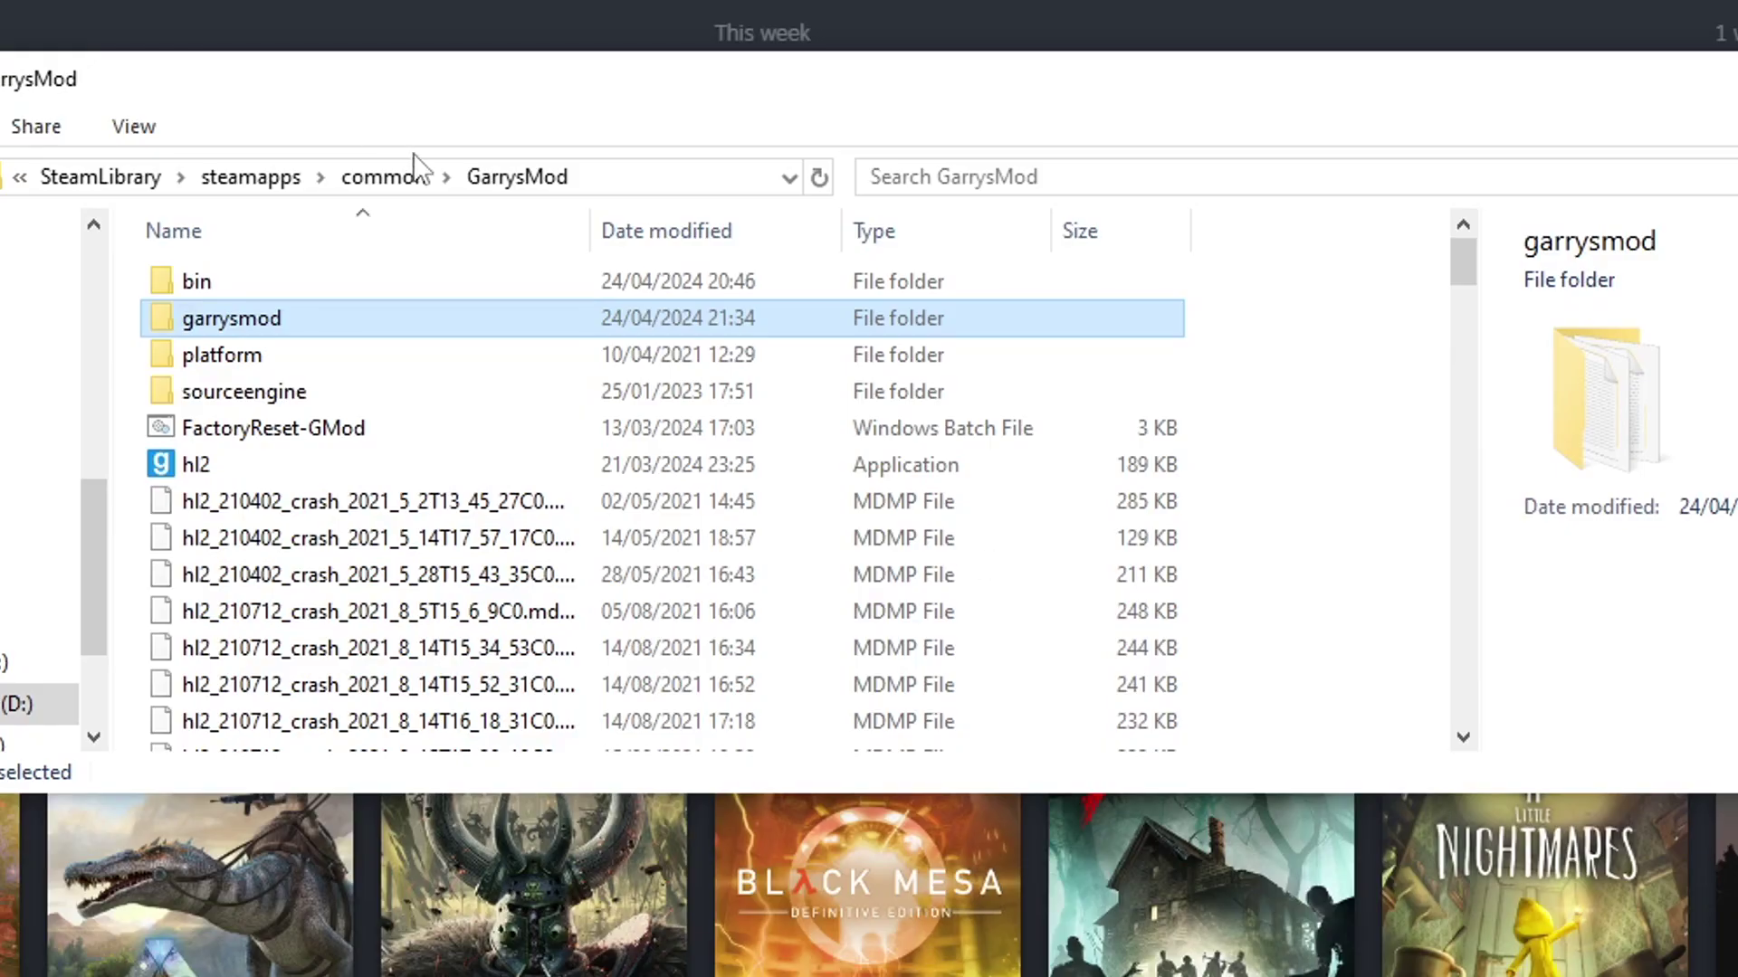
Step: Open Garry's Mod's bin folder and select the gmad.exe application
{"action": "double_click", "coordinate": [242, 286]}
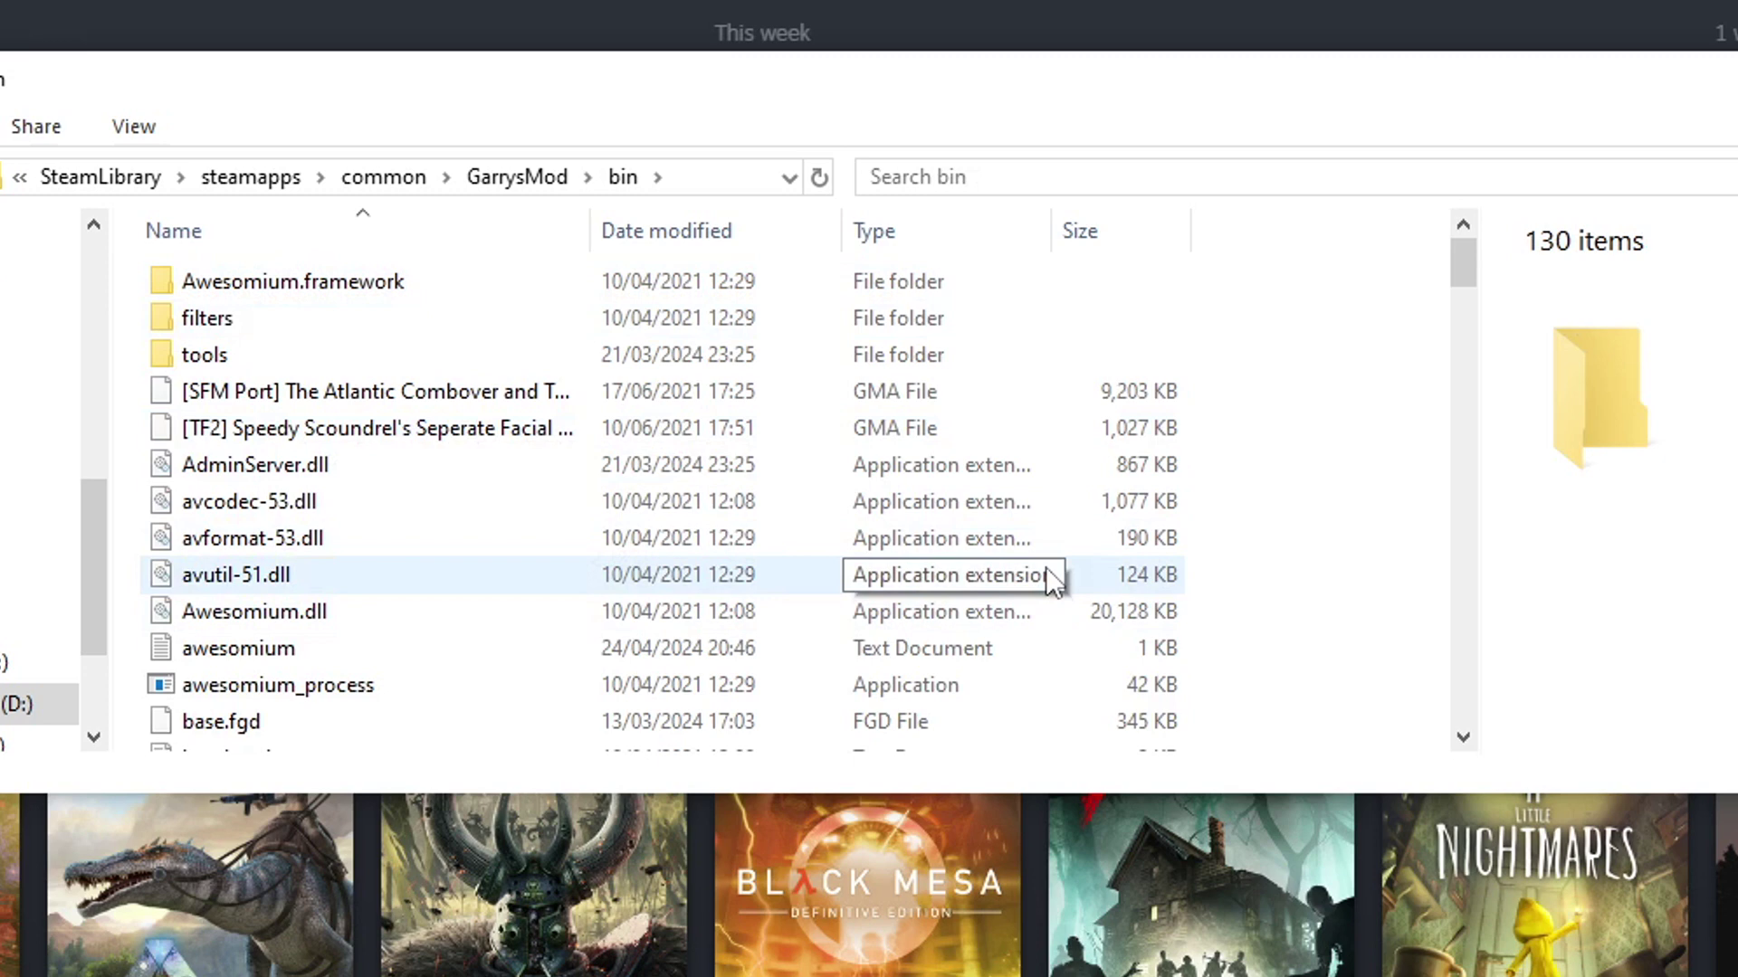
{"action": "scroll", "coordinate": [438, 469], "scroll_direction": "down", "scroll_amount": 12}
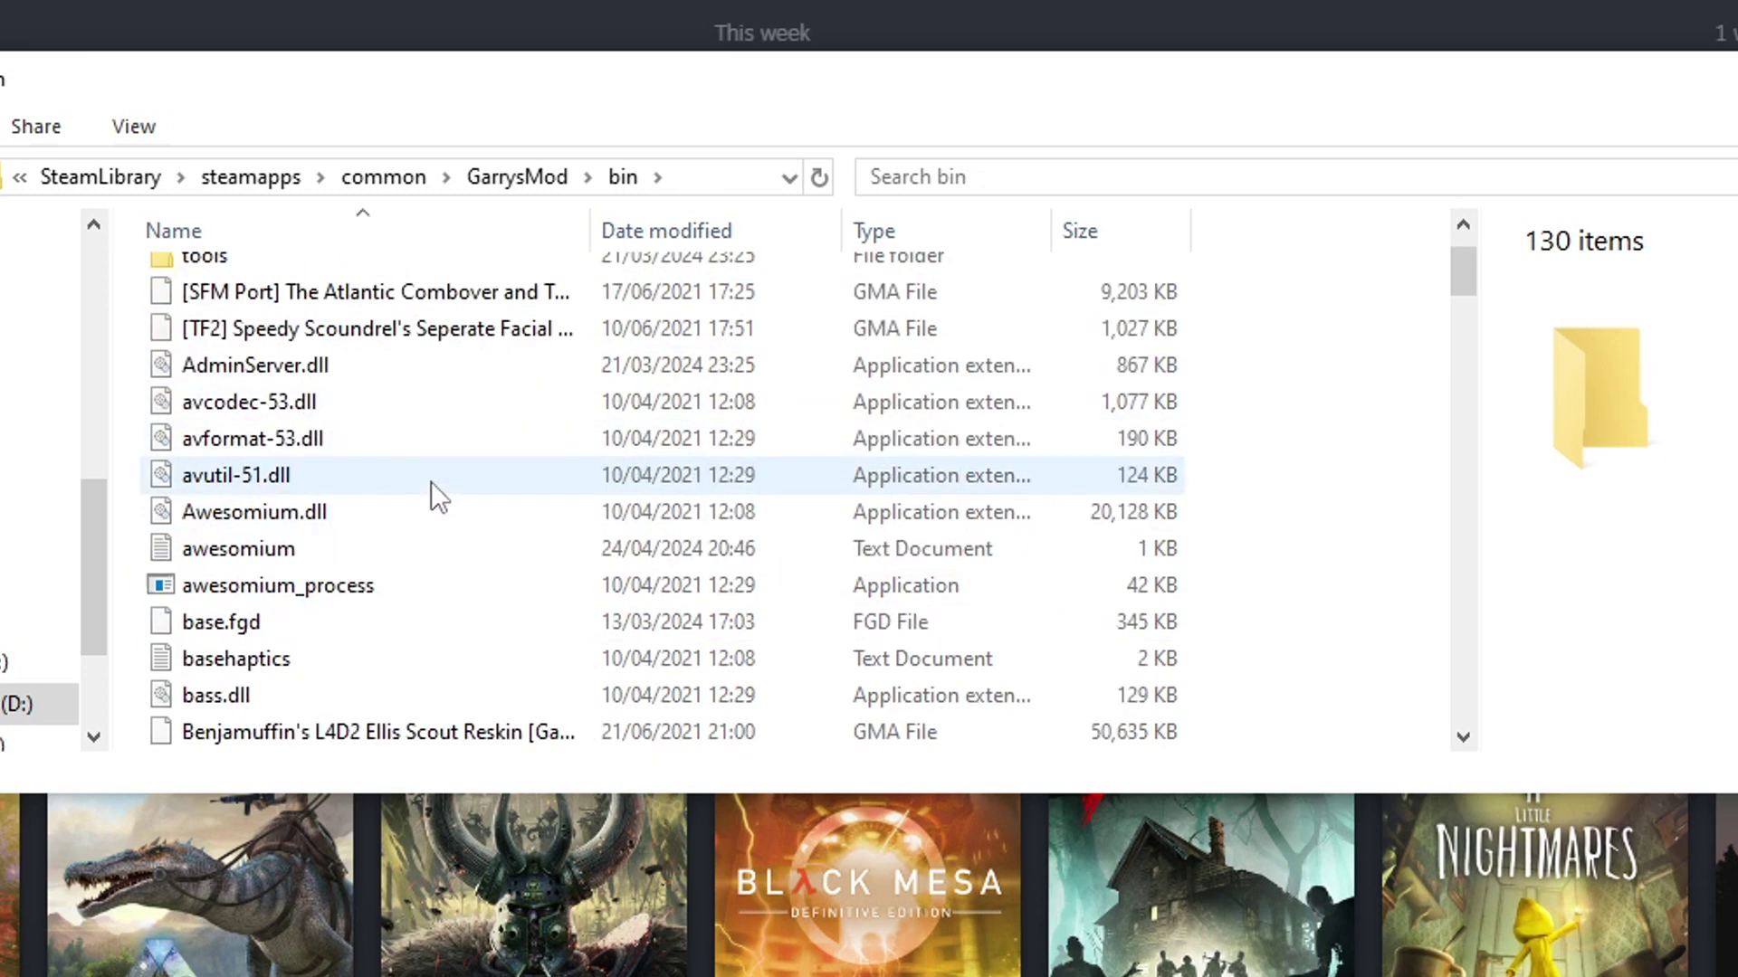
{"action": "scroll", "coordinate": [433, 525], "scroll_direction": "down", "scroll_amount": 2}
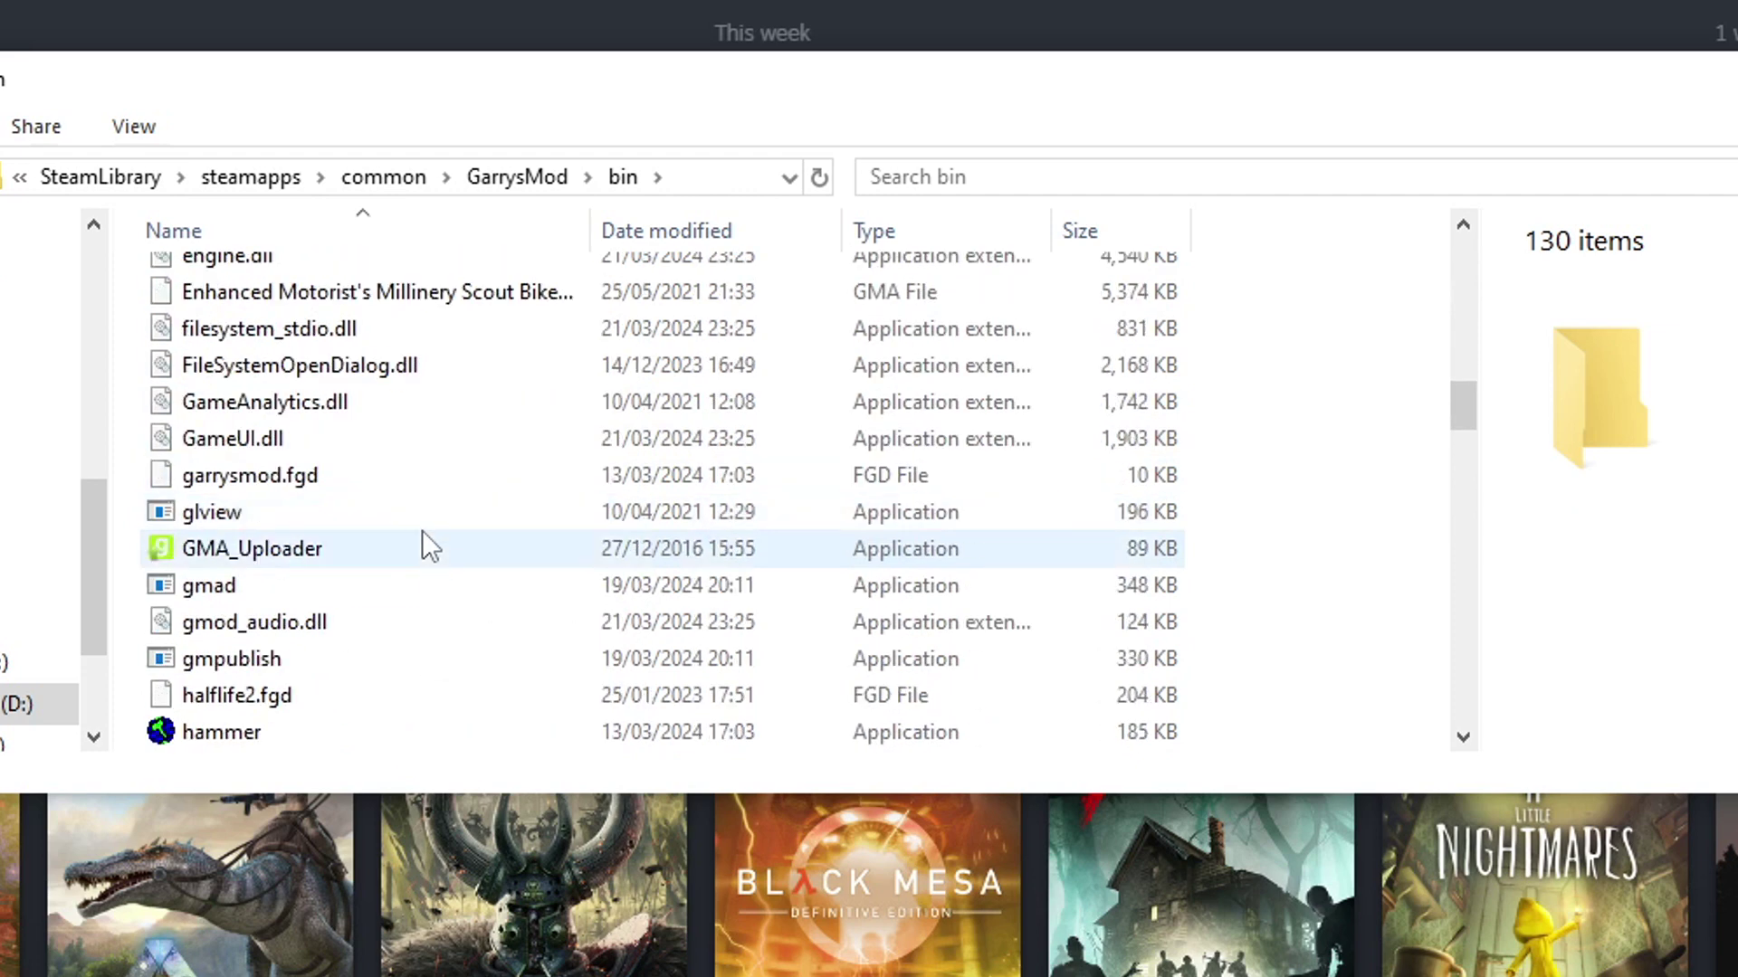
{"action": "left_click", "coordinate": [315, 601]}
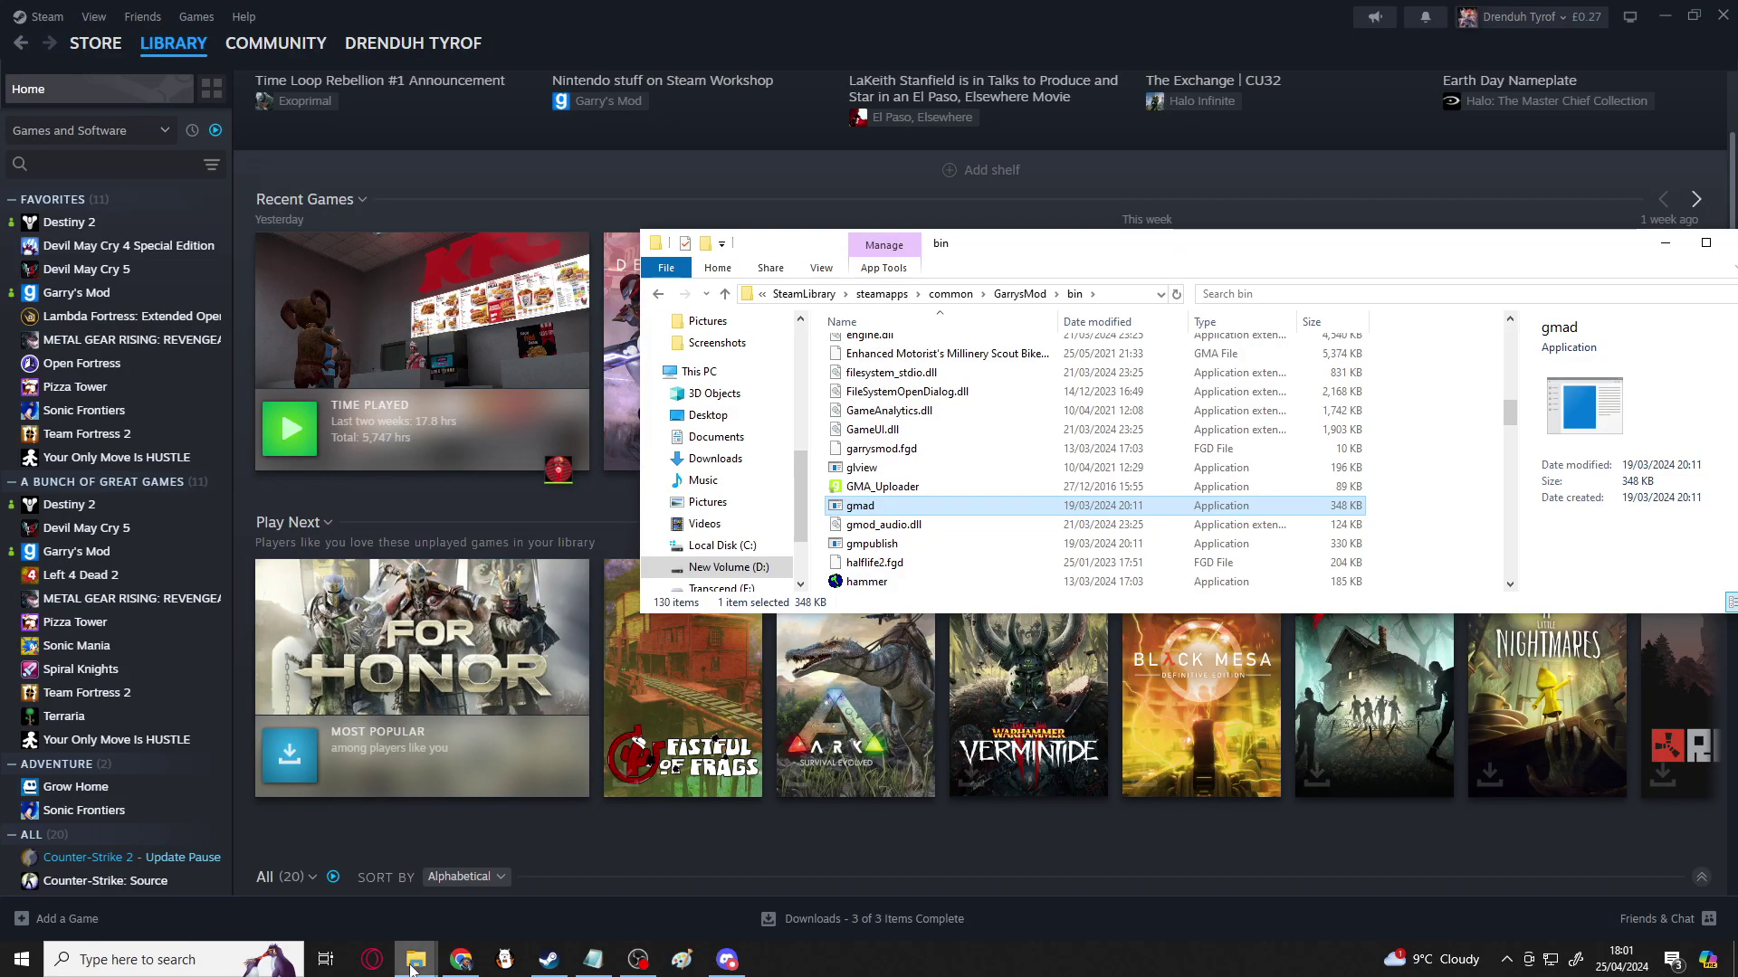
Step: Unpack the pokemon_-_unova_dragons .gma from oogabooga by dropping it onto gmad.exe
{"action": "mouse_move", "coordinate": [413, 961]}
{"action": "left_click", "coordinate": [712, 894]}
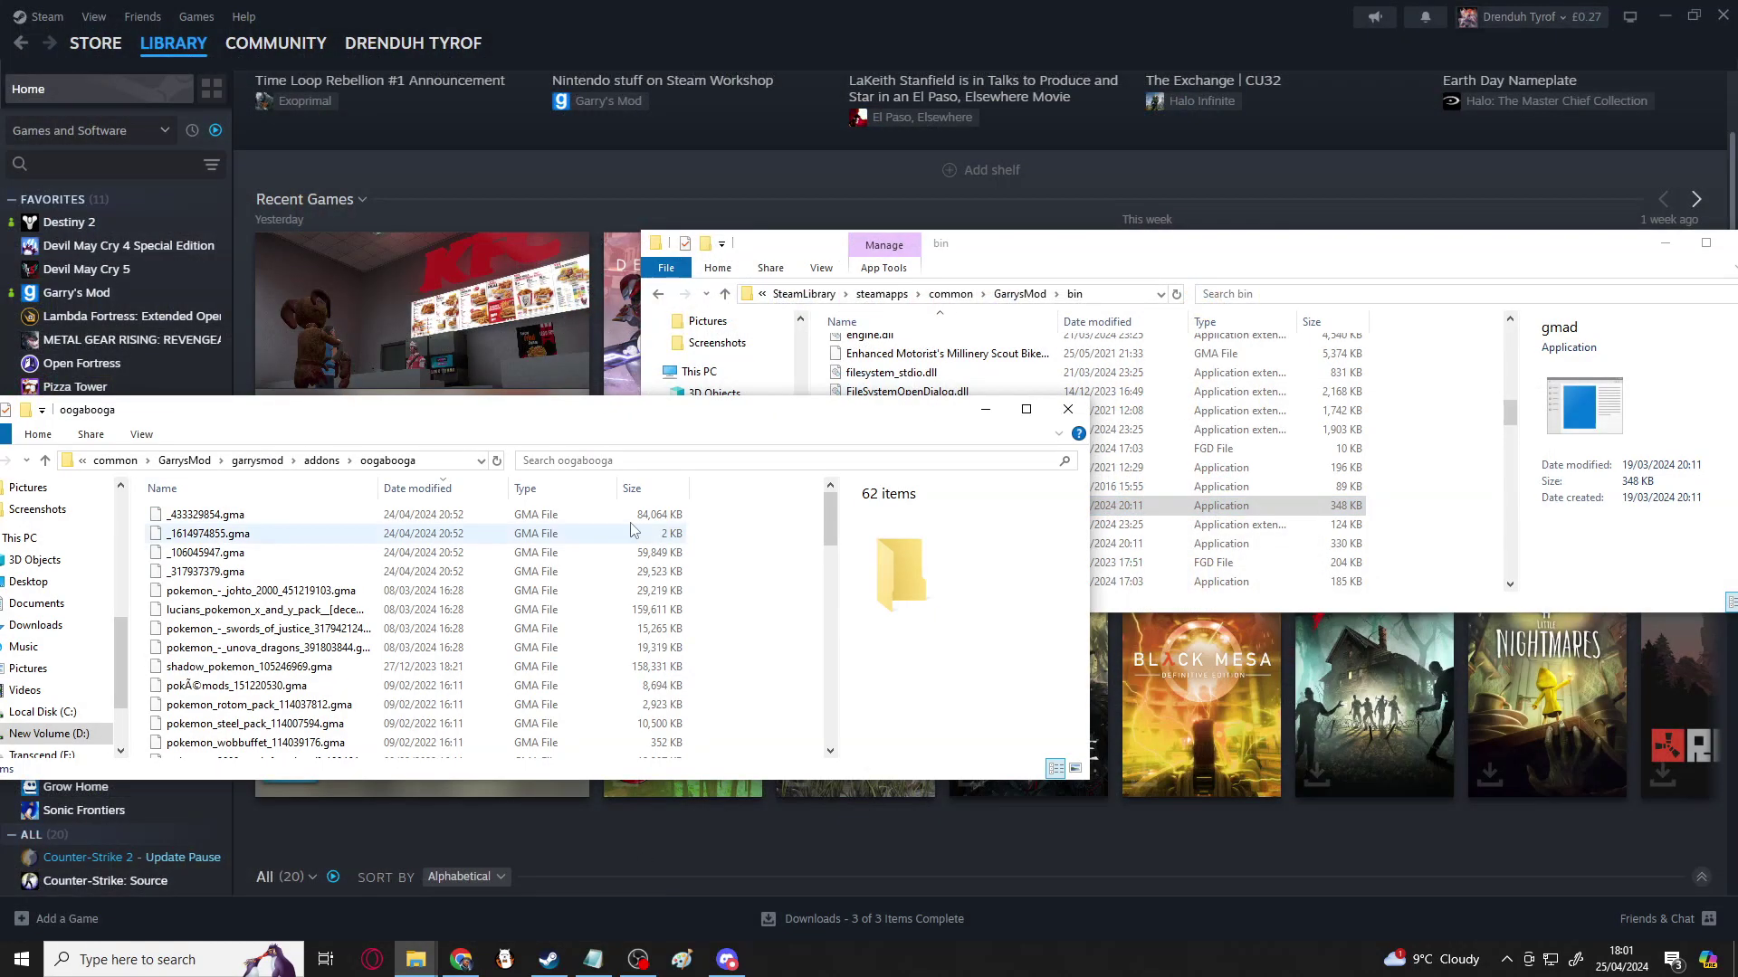
{"action": "left_click_drag", "start_coordinate": [575, 409], "coordinate": [589, 471]}
{"action": "scroll", "coordinate": [312, 665], "scroll_direction": "down", "scroll_amount": 1}
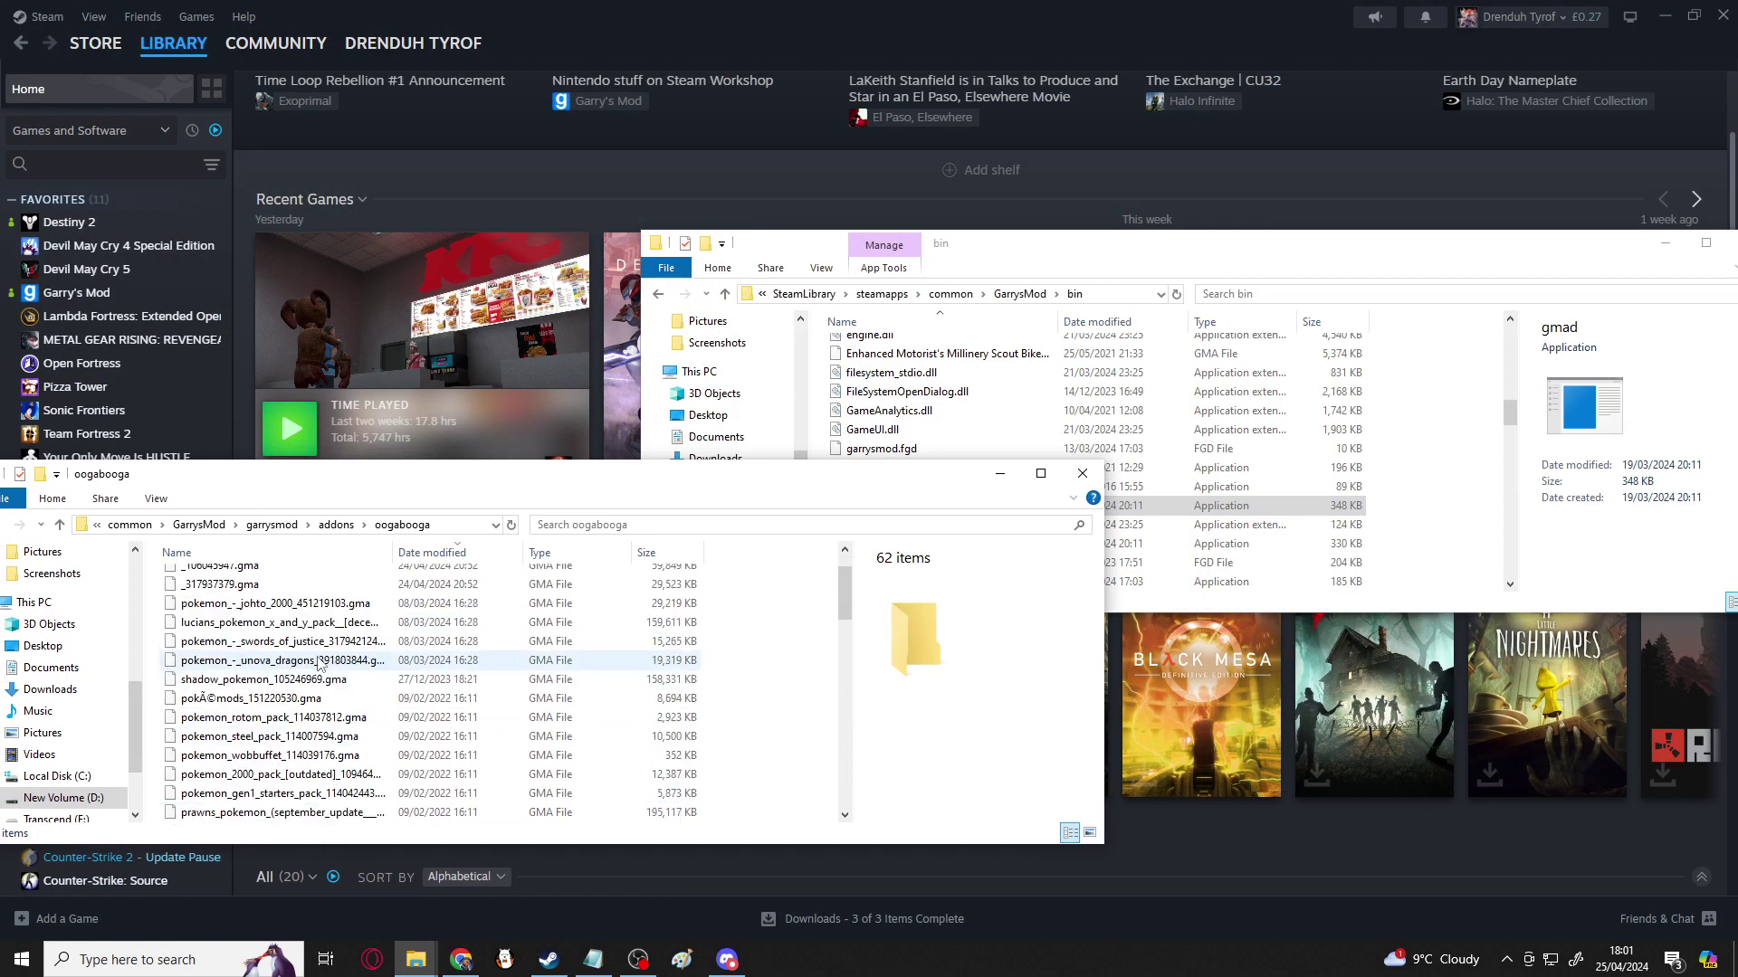
{"action": "left_click", "coordinate": [279, 644]}
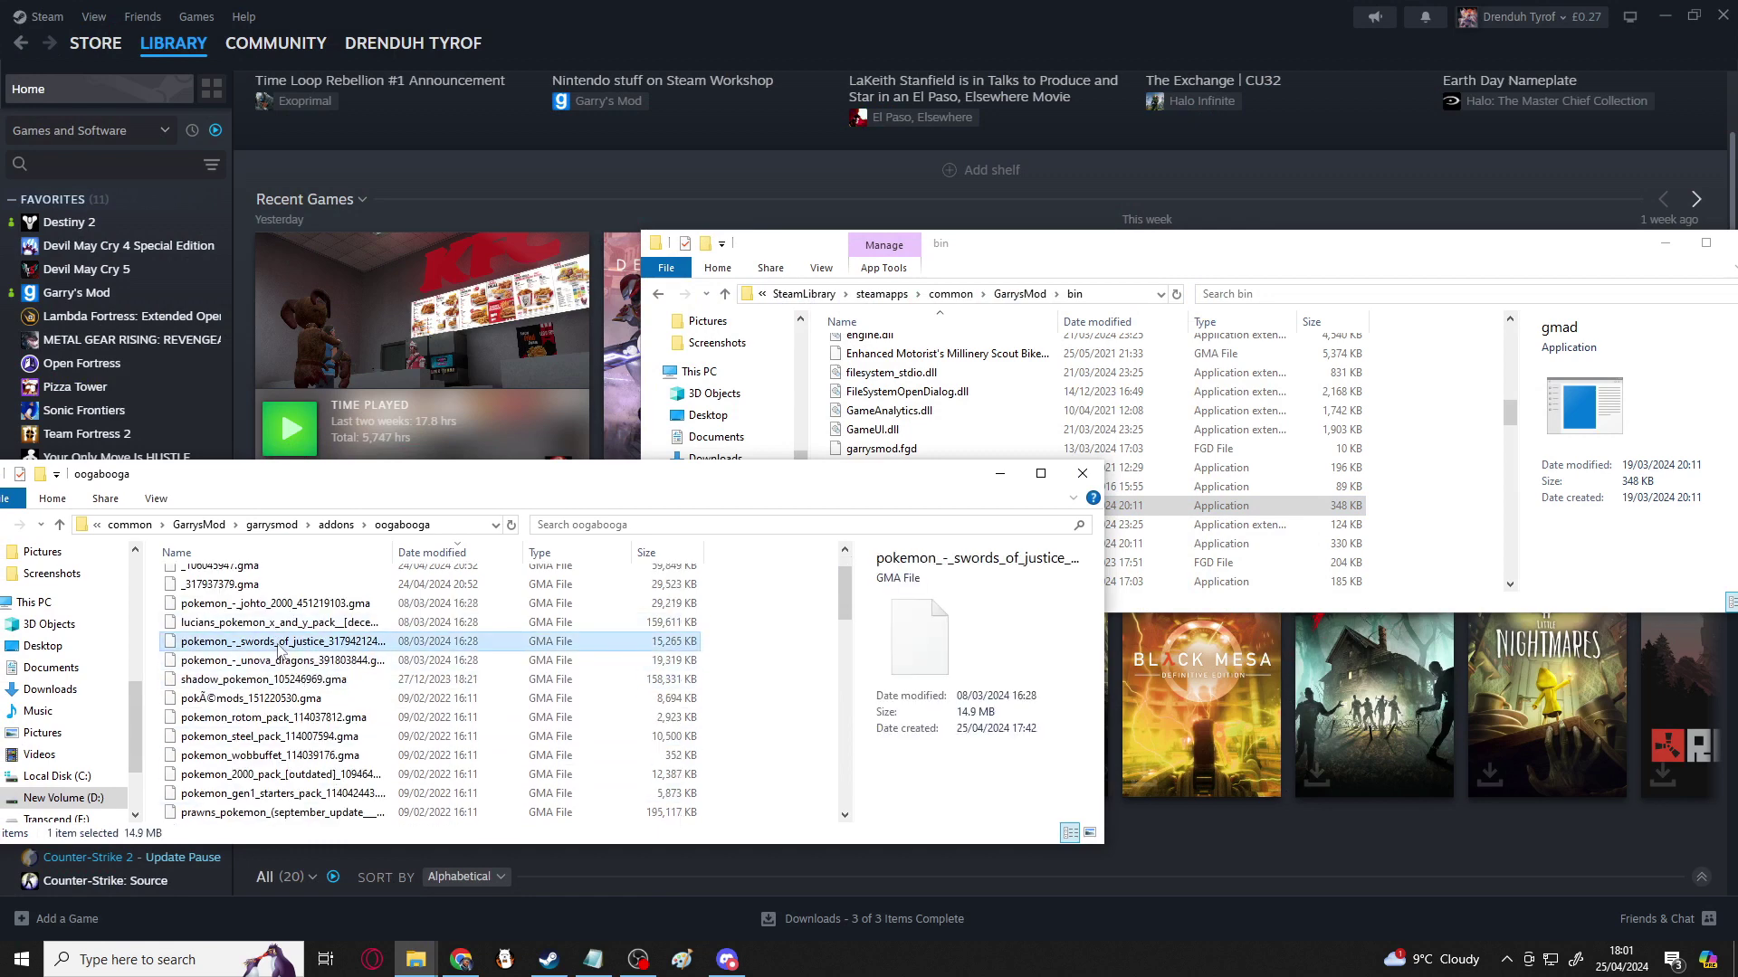
{"action": "left_click", "coordinate": [284, 661]}
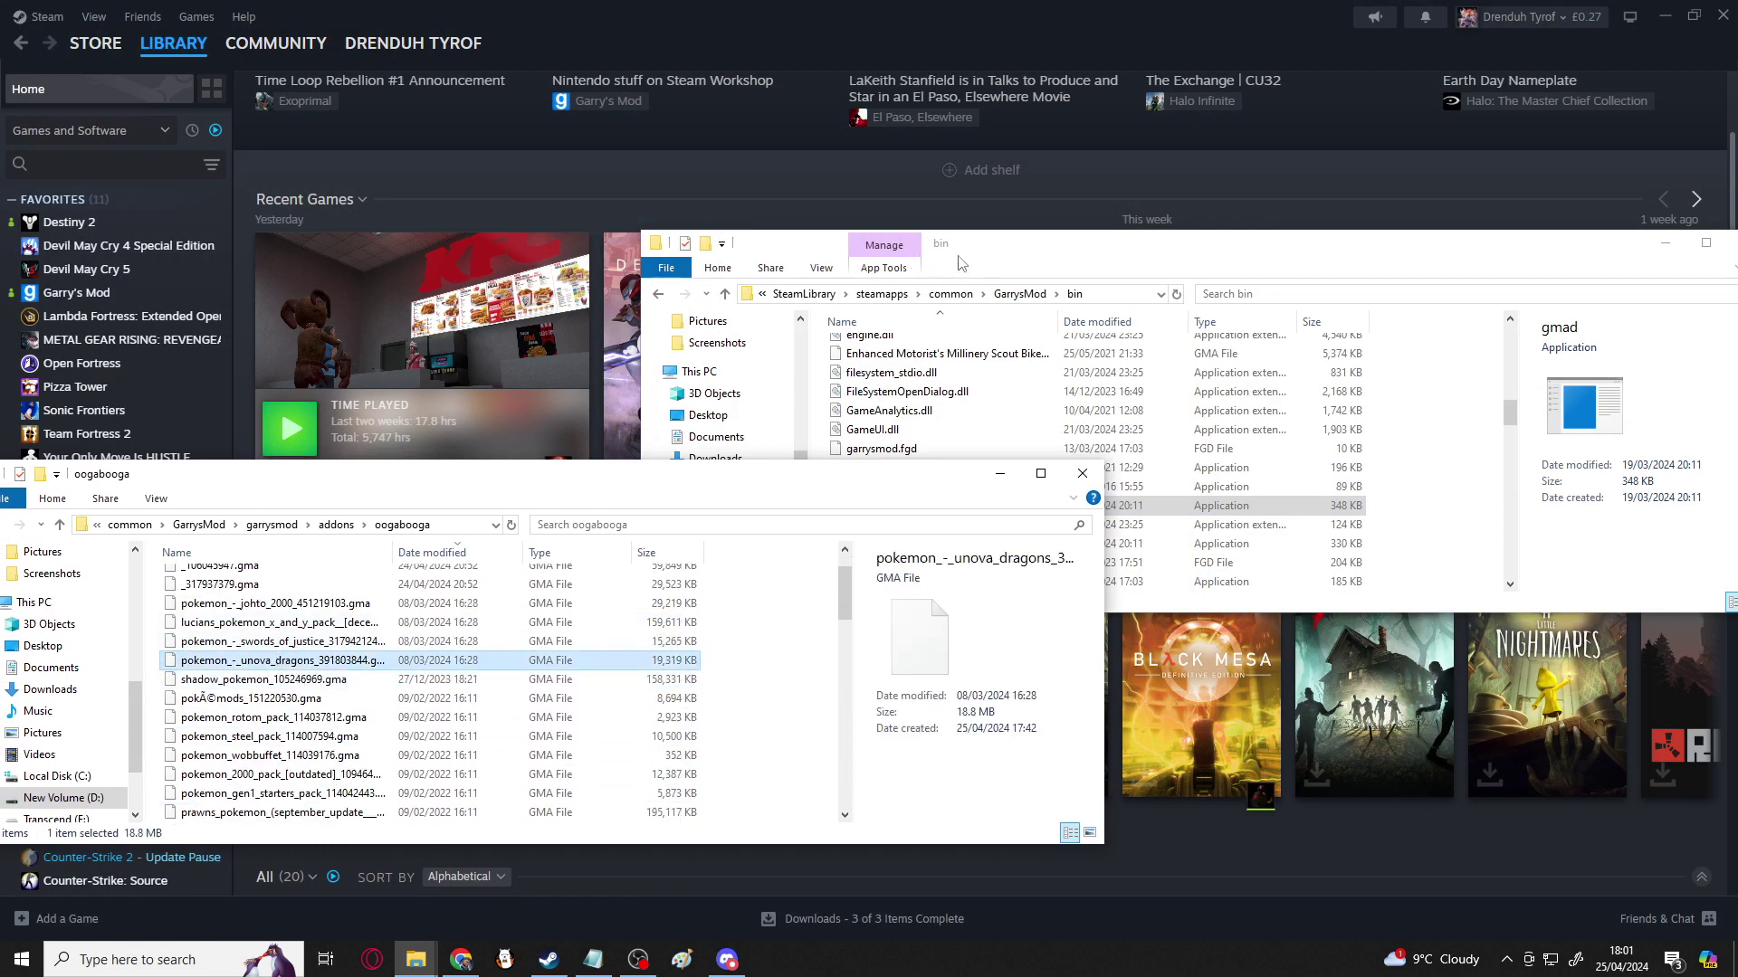
{"action": "left_click", "coordinate": [991, 262]}
{"action": "left_click_drag", "start_coordinate": [281, 664], "coordinate": [873, 514]}
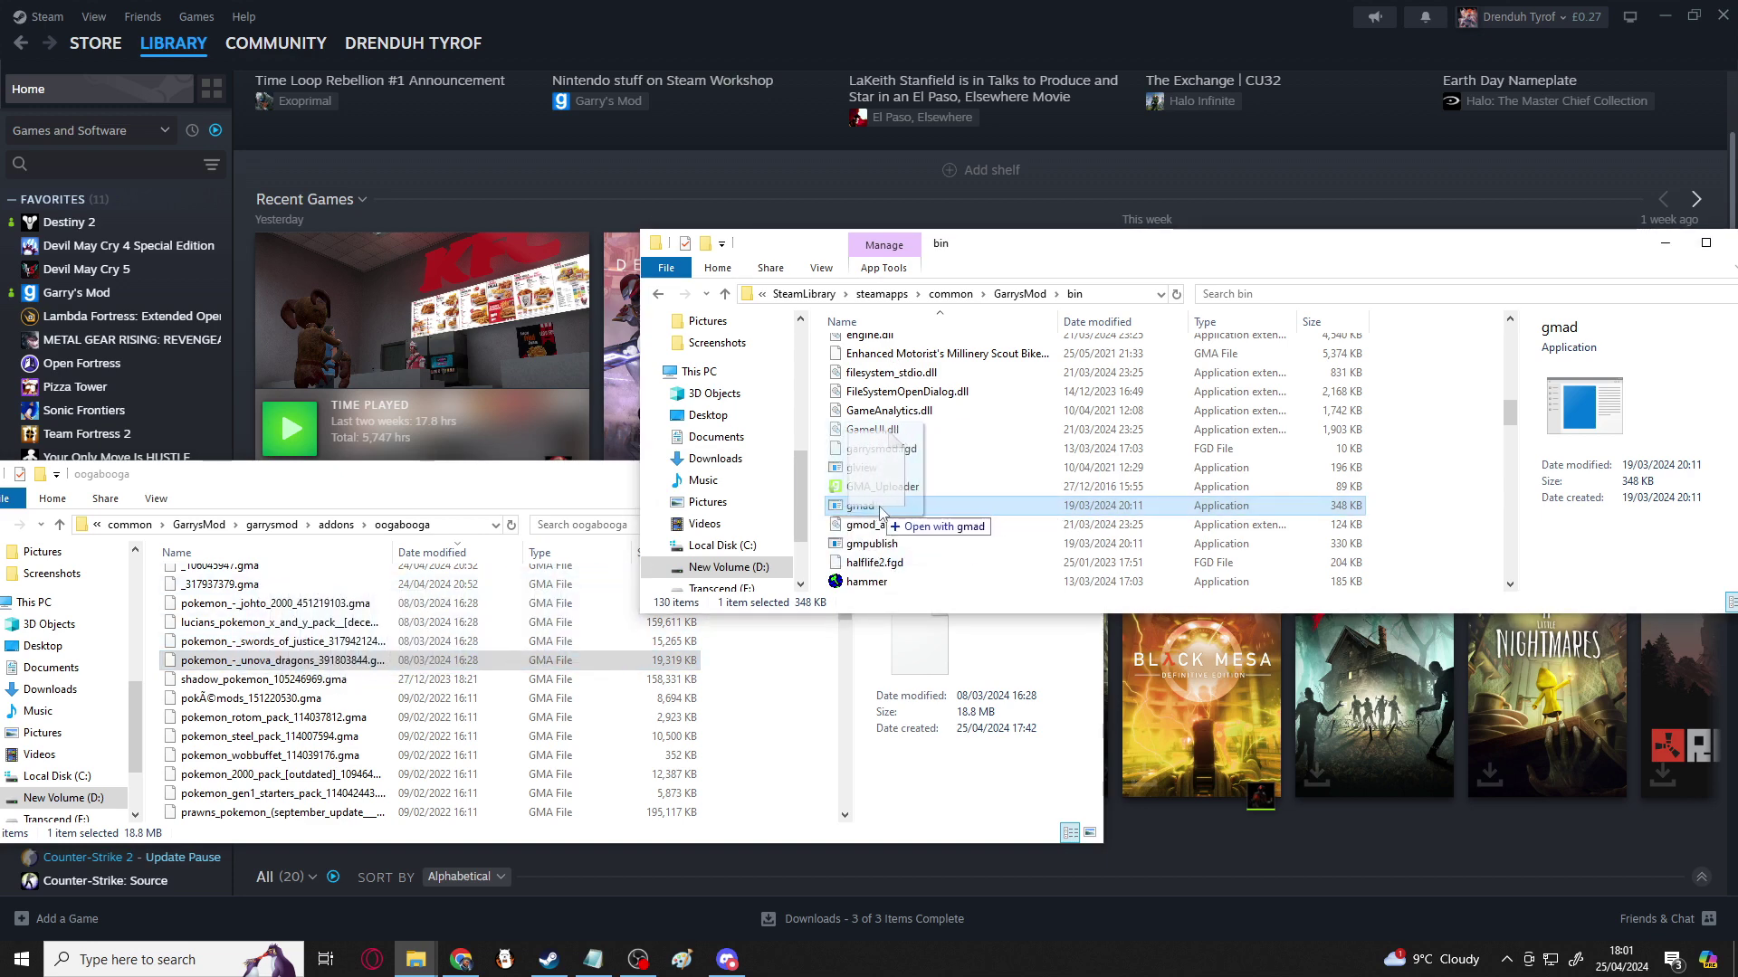
{"action": "left_click_drag", "start_coordinate": [885, 512], "coordinate": [896, 512]}
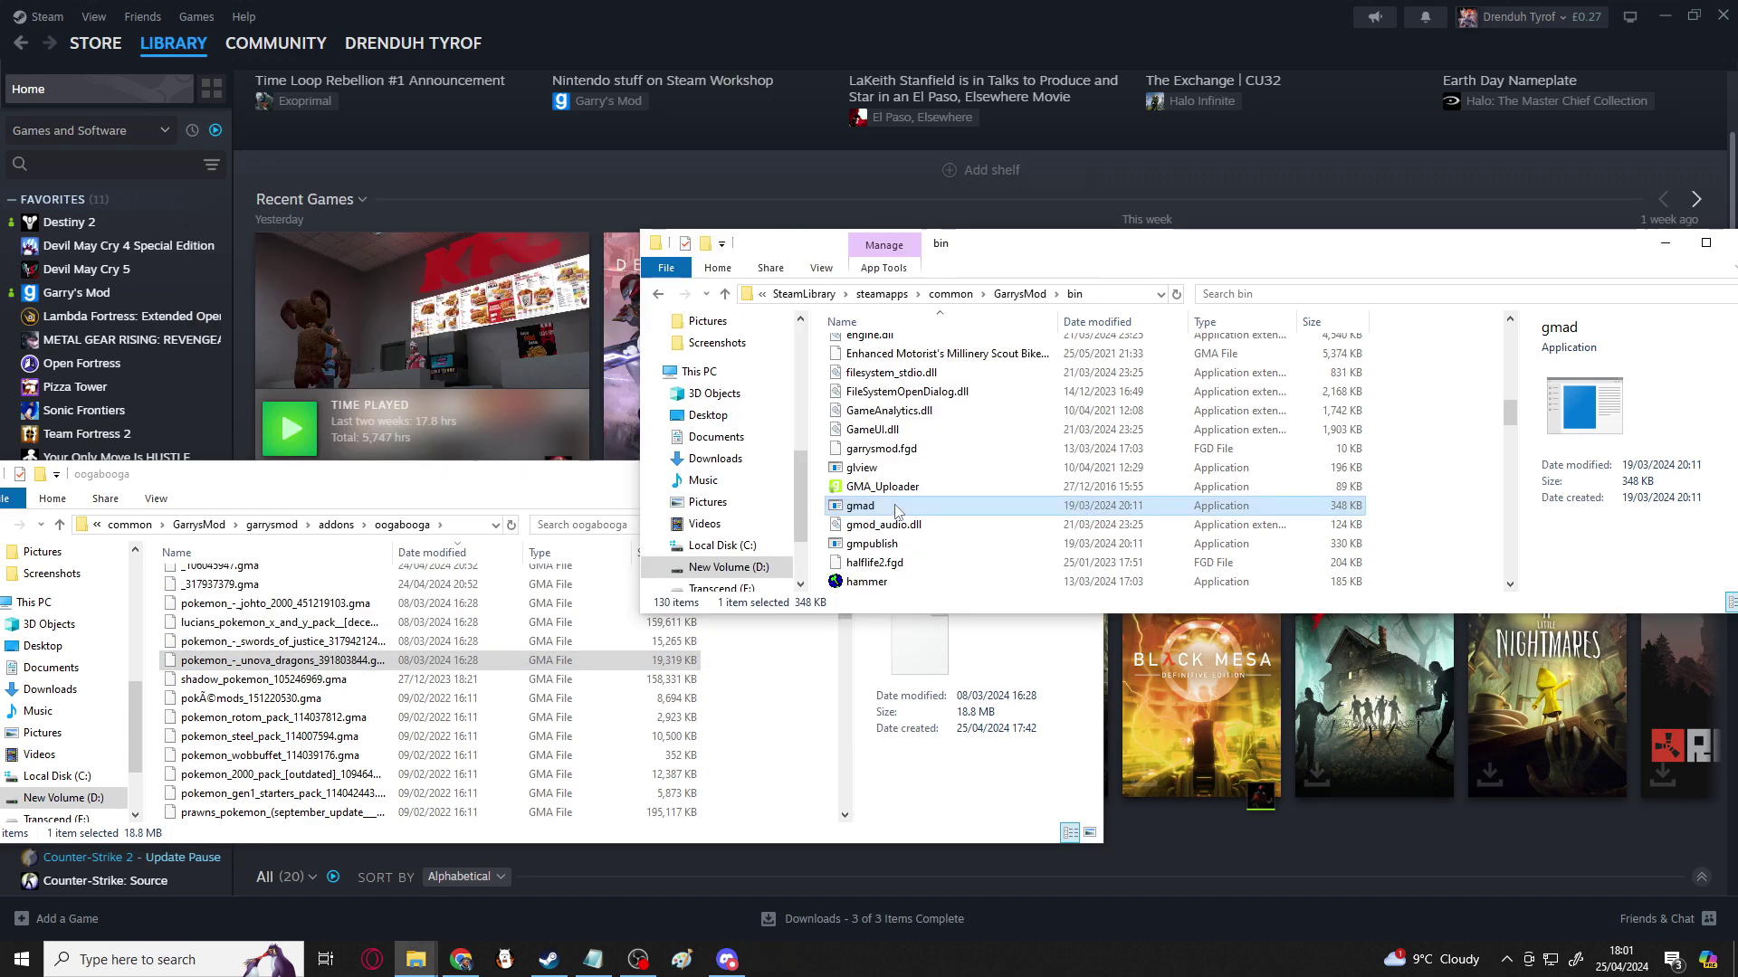
Step: Check the new pokemon_-_unova_dragons_391803844 folder down to models/lucian/pokemon, then return to oogabooga
{"action": "left_click", "coordinate": [835, 670]}
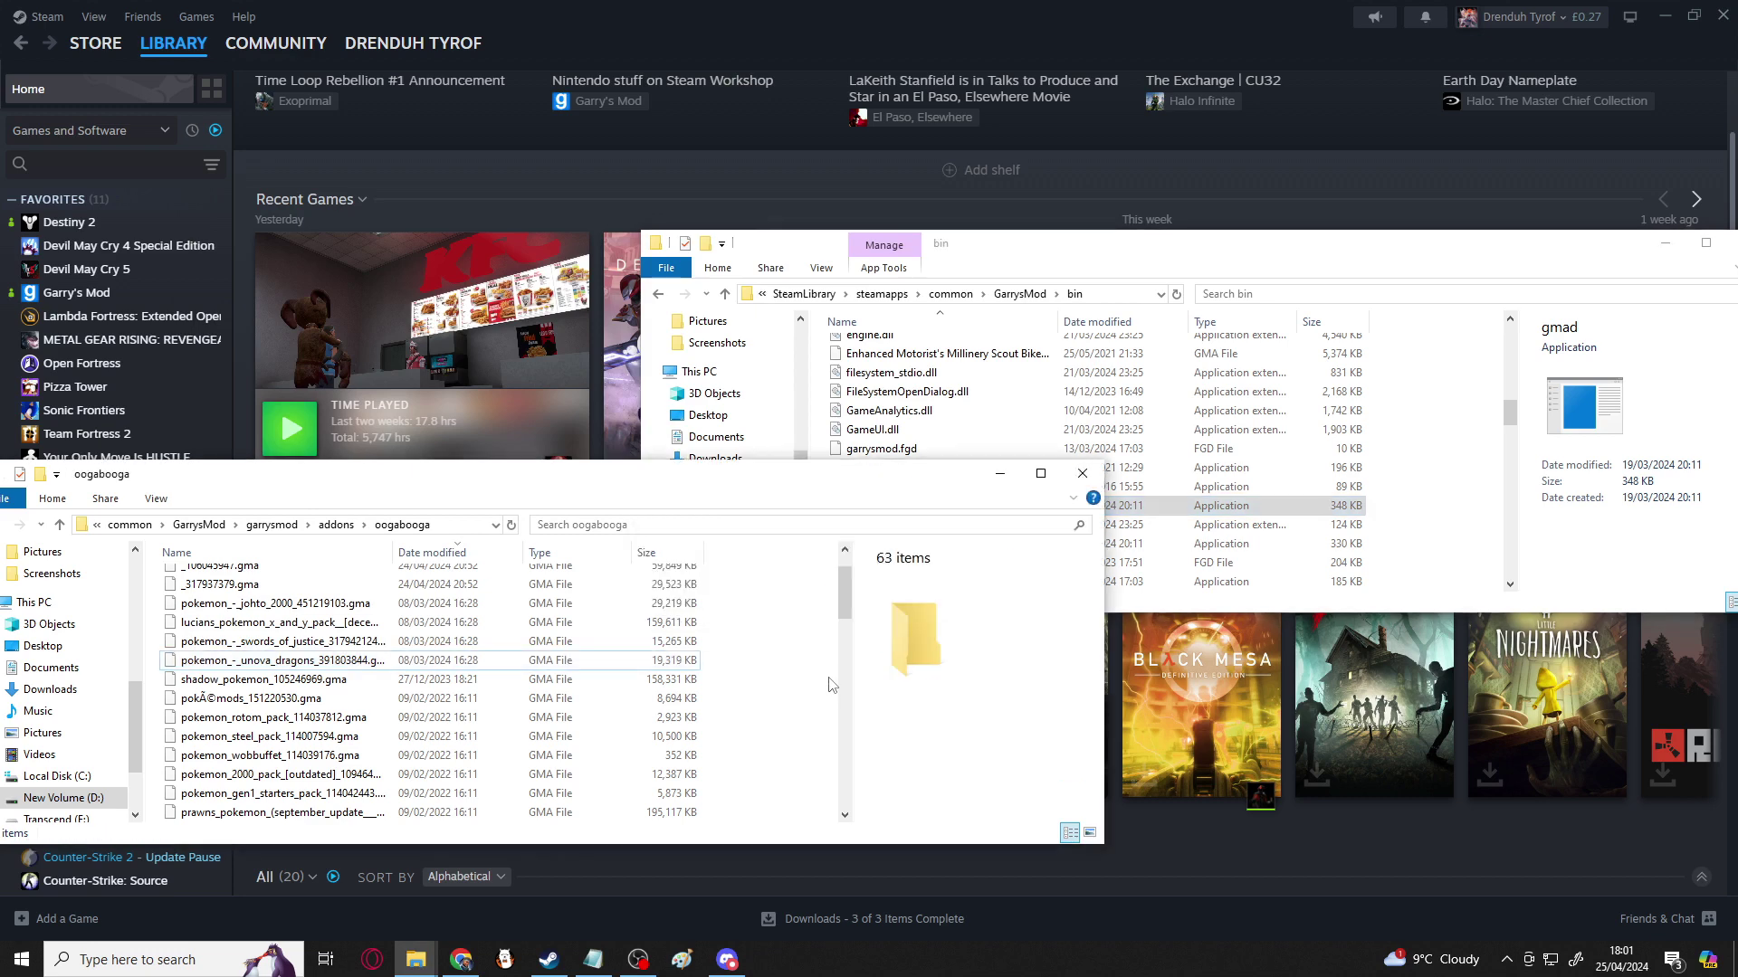
{"action": "left_click_drag", "start_coordinate": [846, 594], "coordinate": [834, 815]}
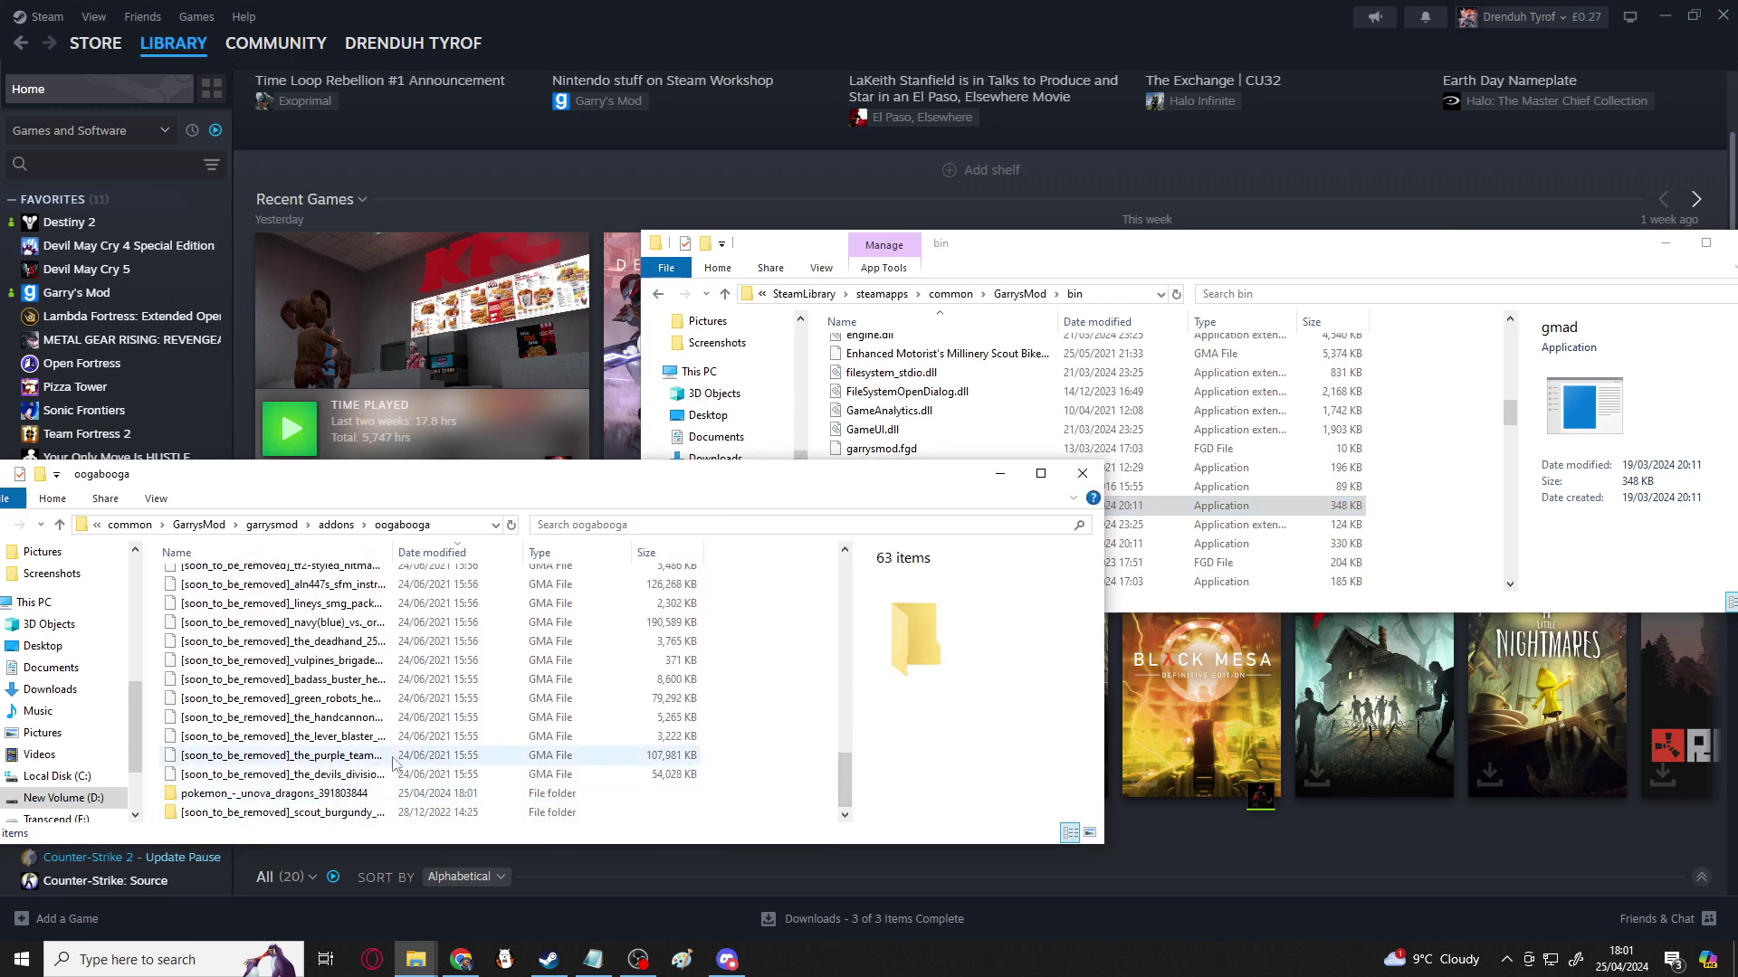
{"action": "double_click", "coordinate": [380, 794]}
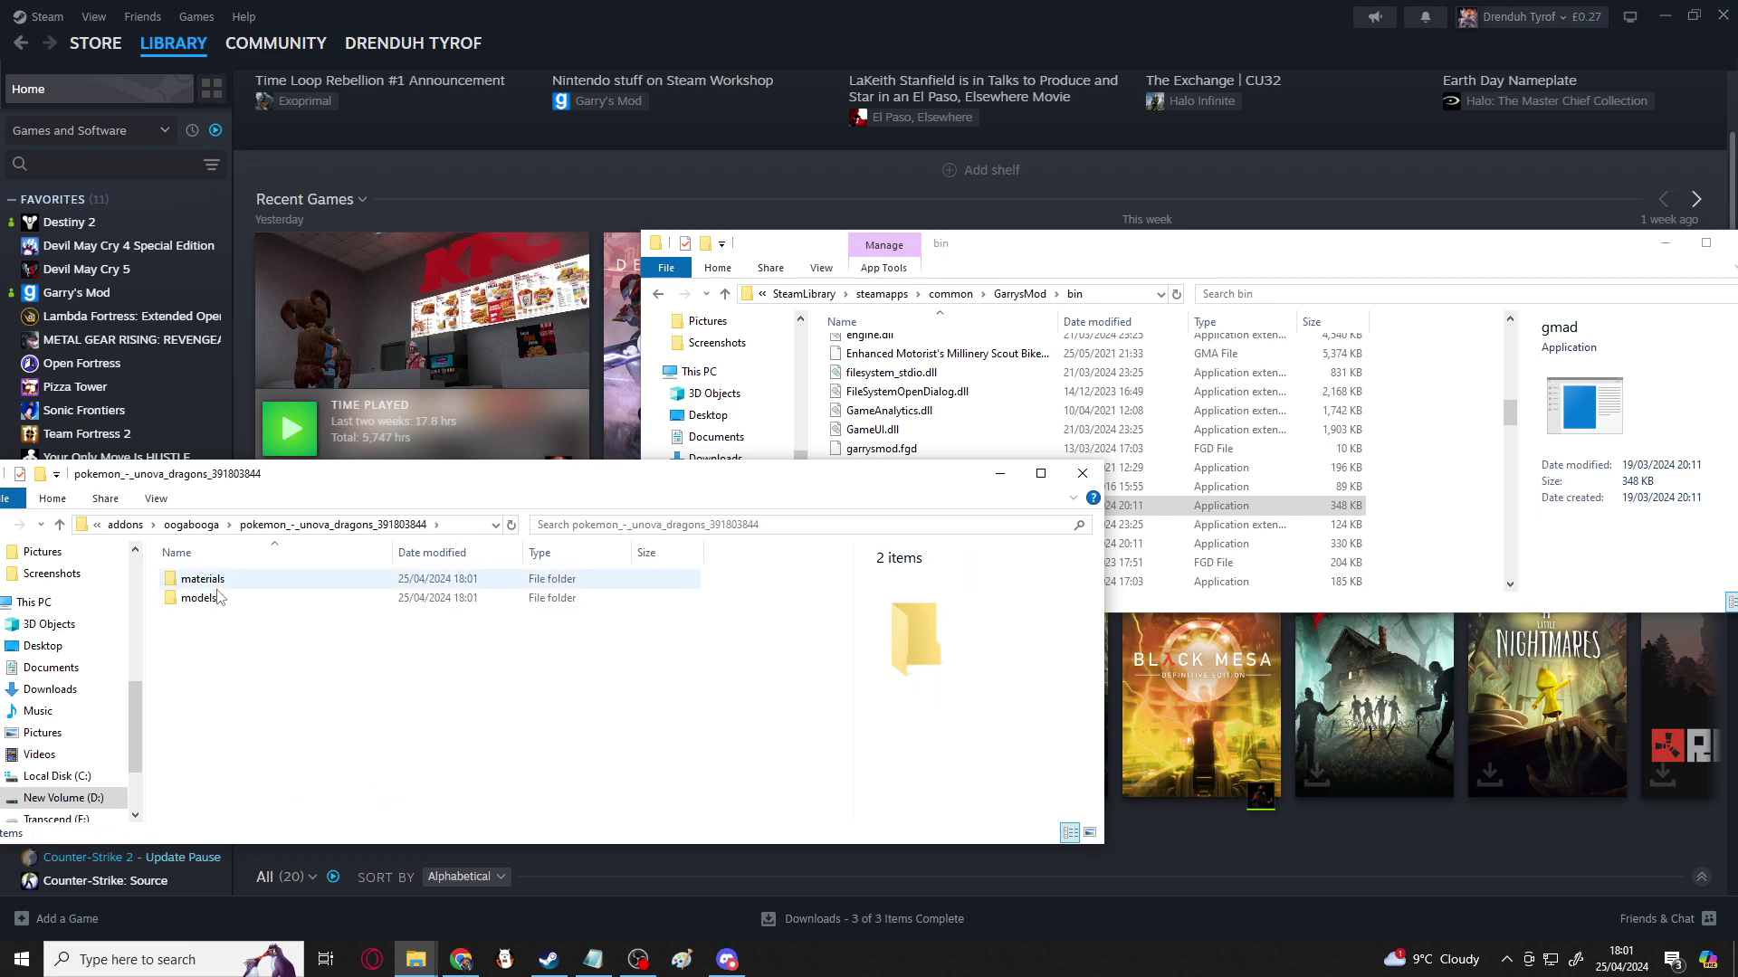
{"action": "double_click", "coordinate": [221, 599]}
{"action": "double_click", "coordinate": [227, 580]}
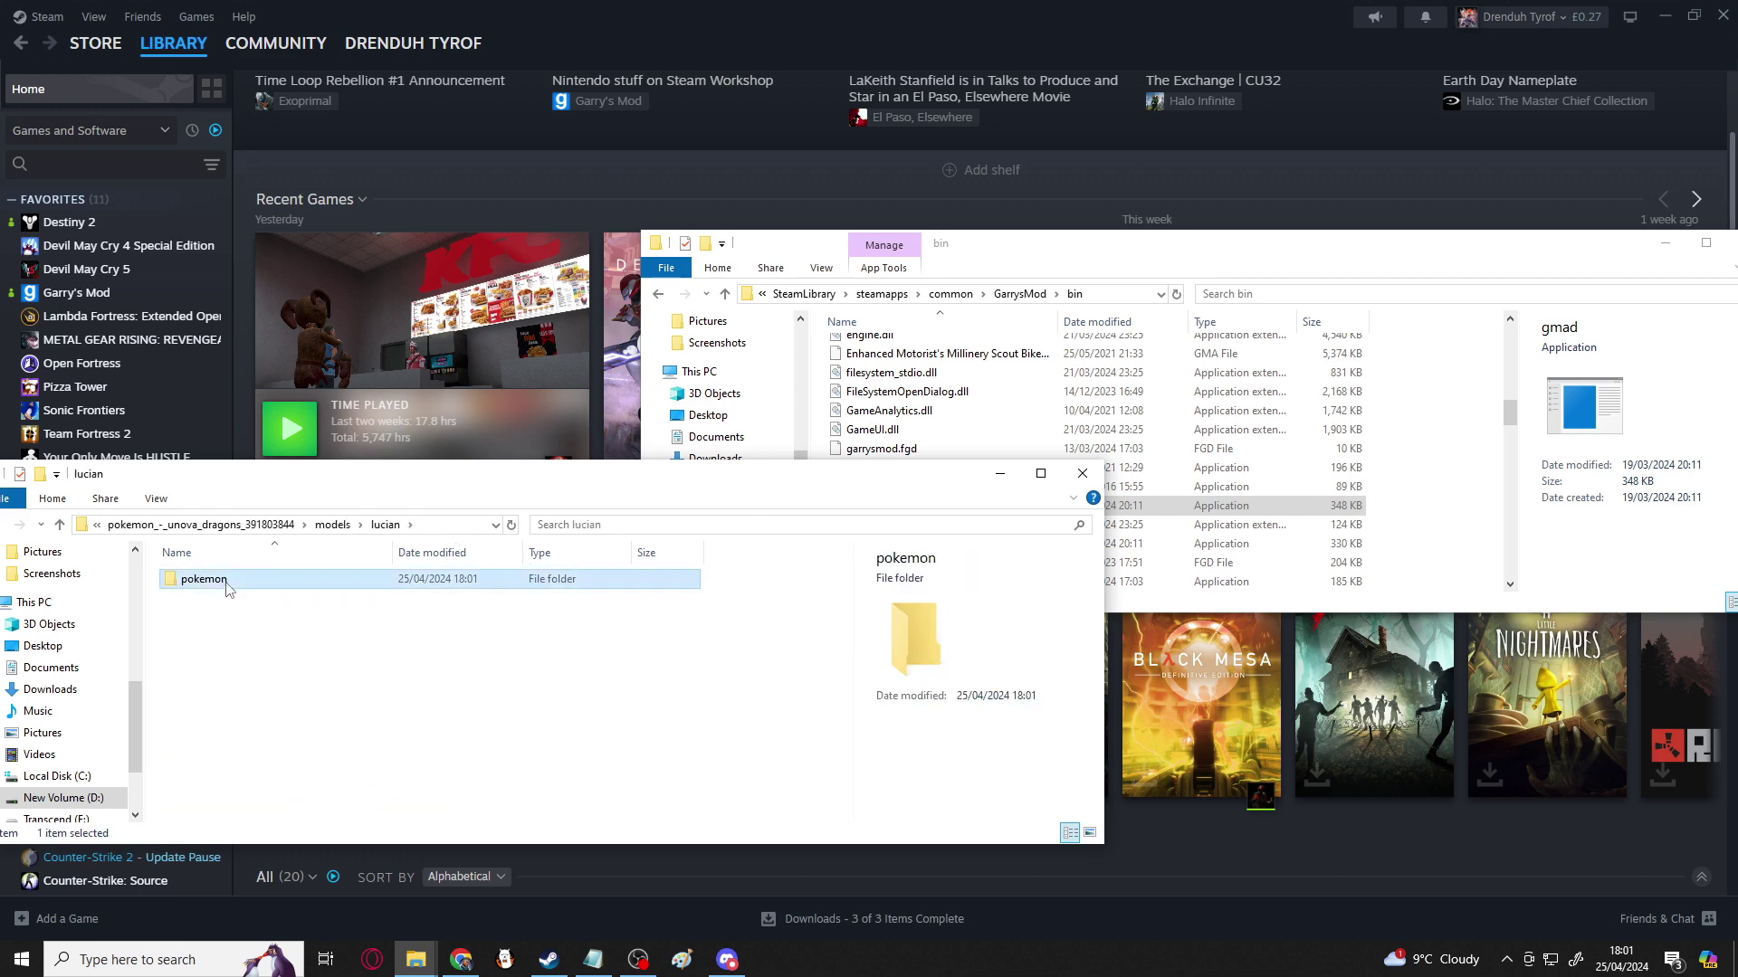
{"action": "double_click", "coordinate": [204, 580]}
{"action": "scroll", "coordinate": [307, 683], "scroll_direction": "down", "scroll_amount": 1}
{"action": "scroll", "coordinate": [308, 683], "scroll_direction": "down", "scroll_amount": 2}
{"action": "key", "text": "BackSpace"}
{"action": "key", "text": "BackSpace"}
{"action": "key", "text": "BackSpace"}
{"action": "key", "text": "BackSpace"}
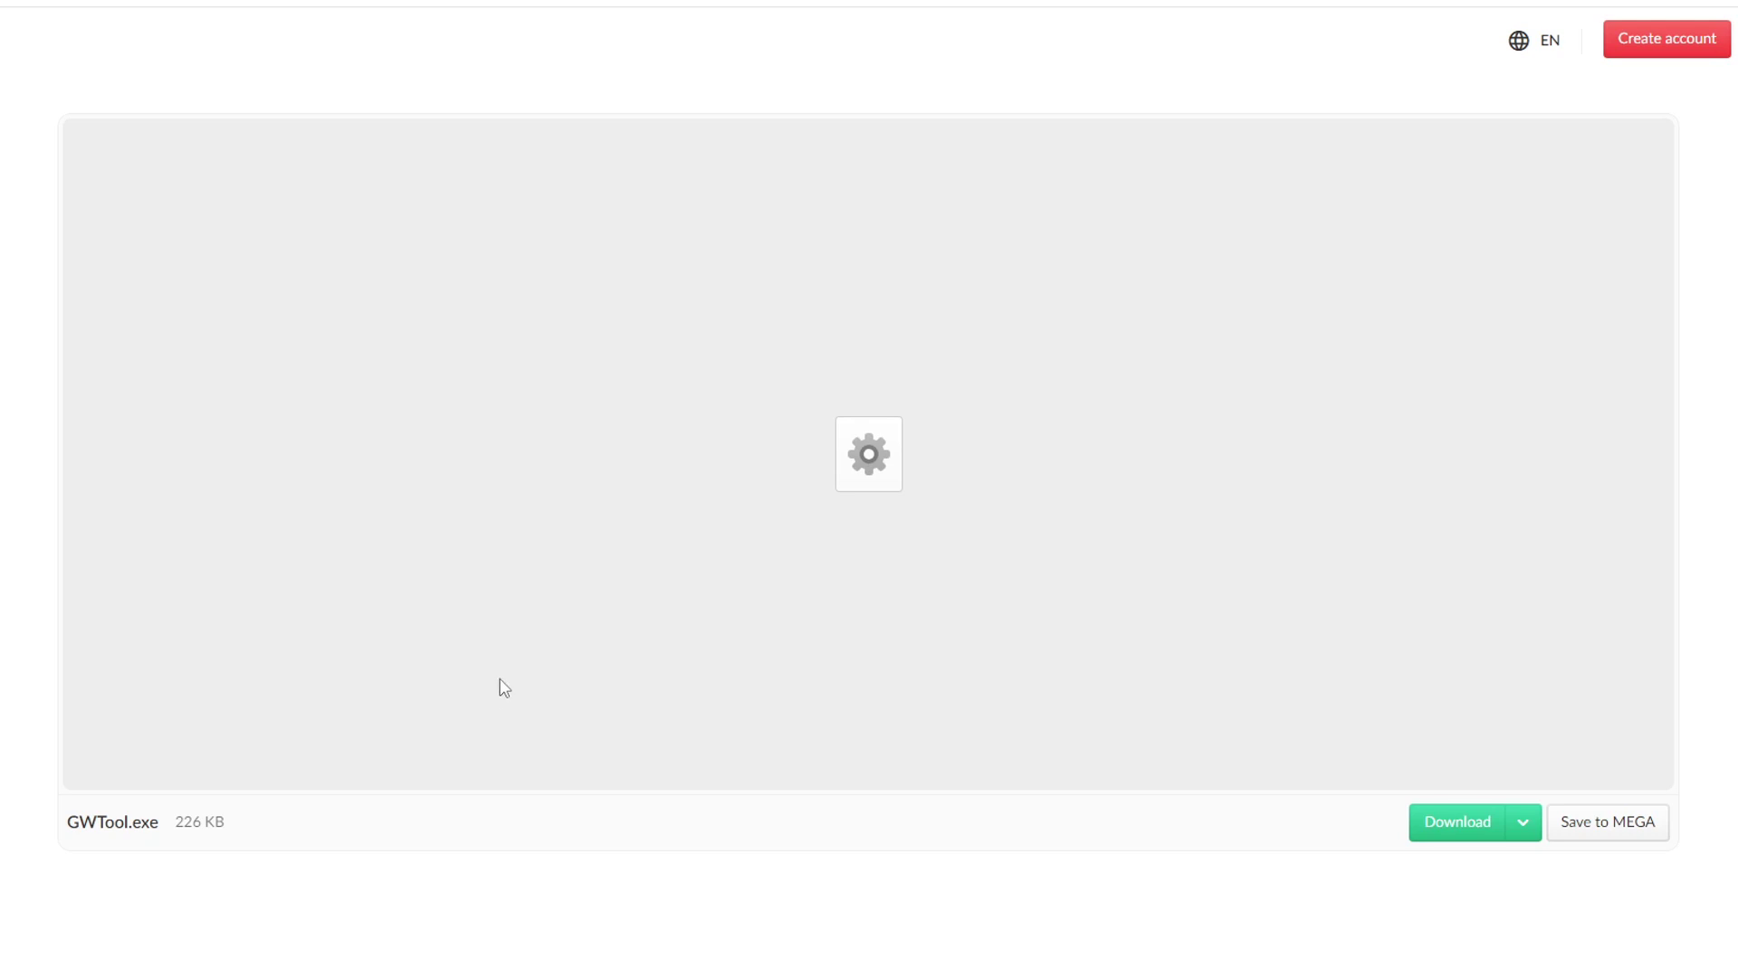
Step: Download GWTool.exe from MEGA and keep the unverified file
{"action": "left_click", "coordinate": [1442, 824]}
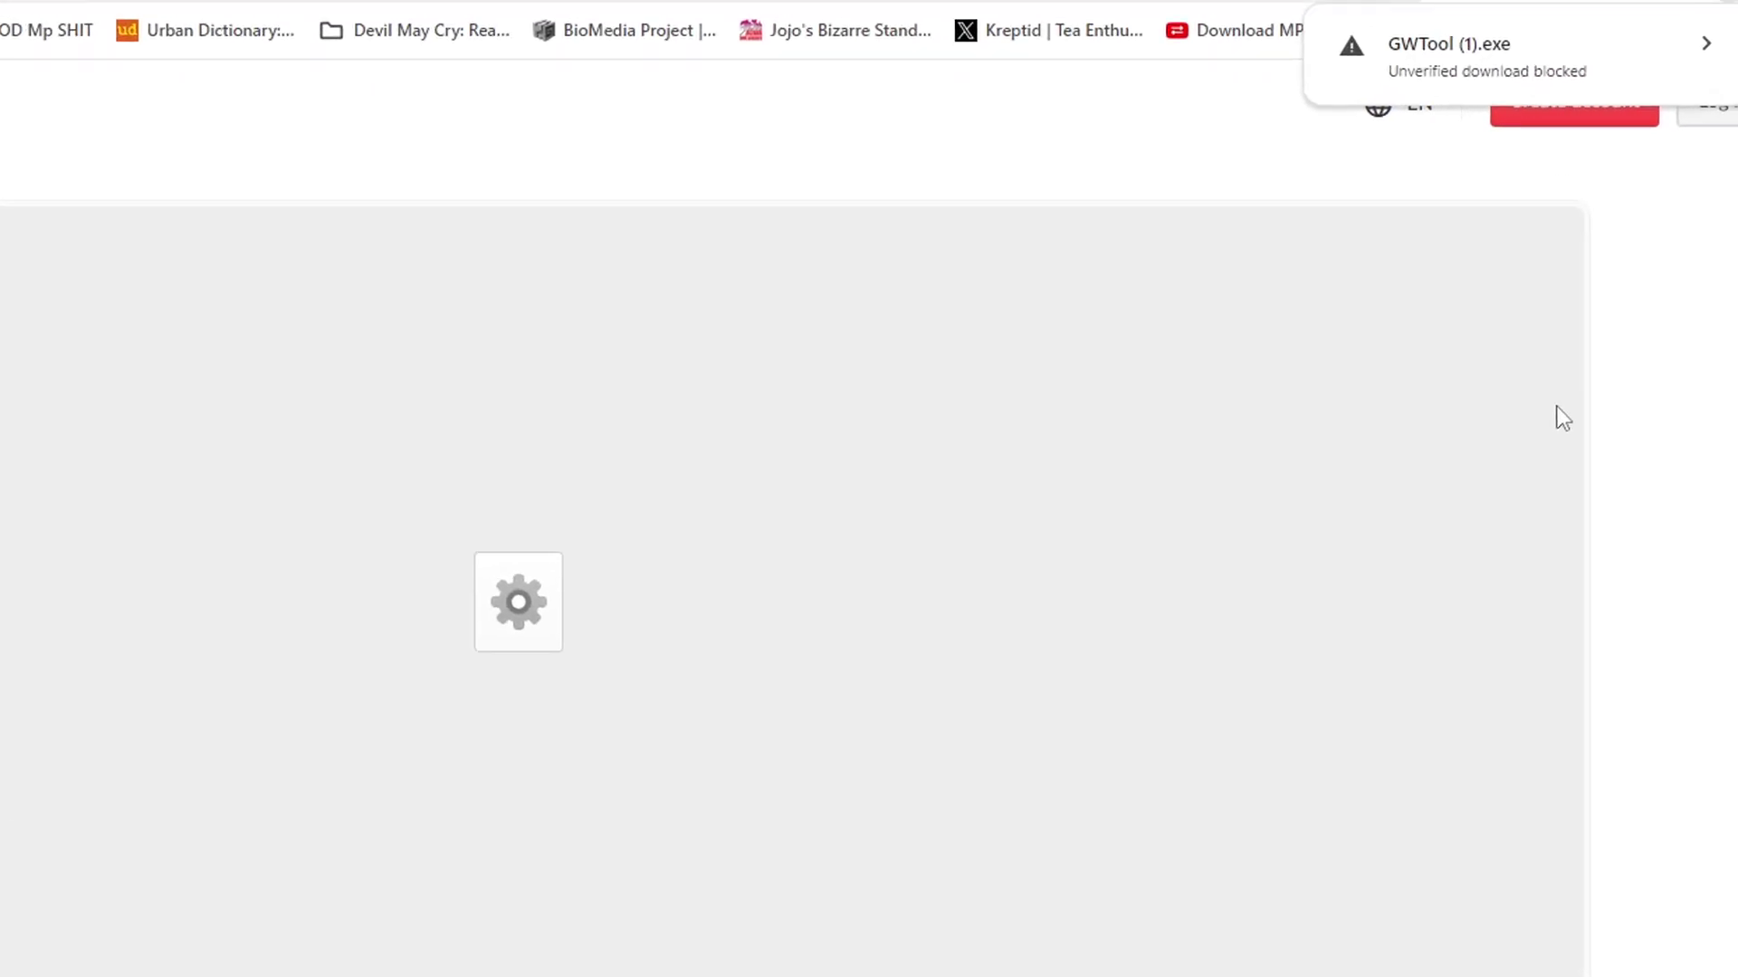
{"action": "left_click", "coordinate": [1687, 72]}
{"action": "left_click", "coordinate": [1403, 438]}
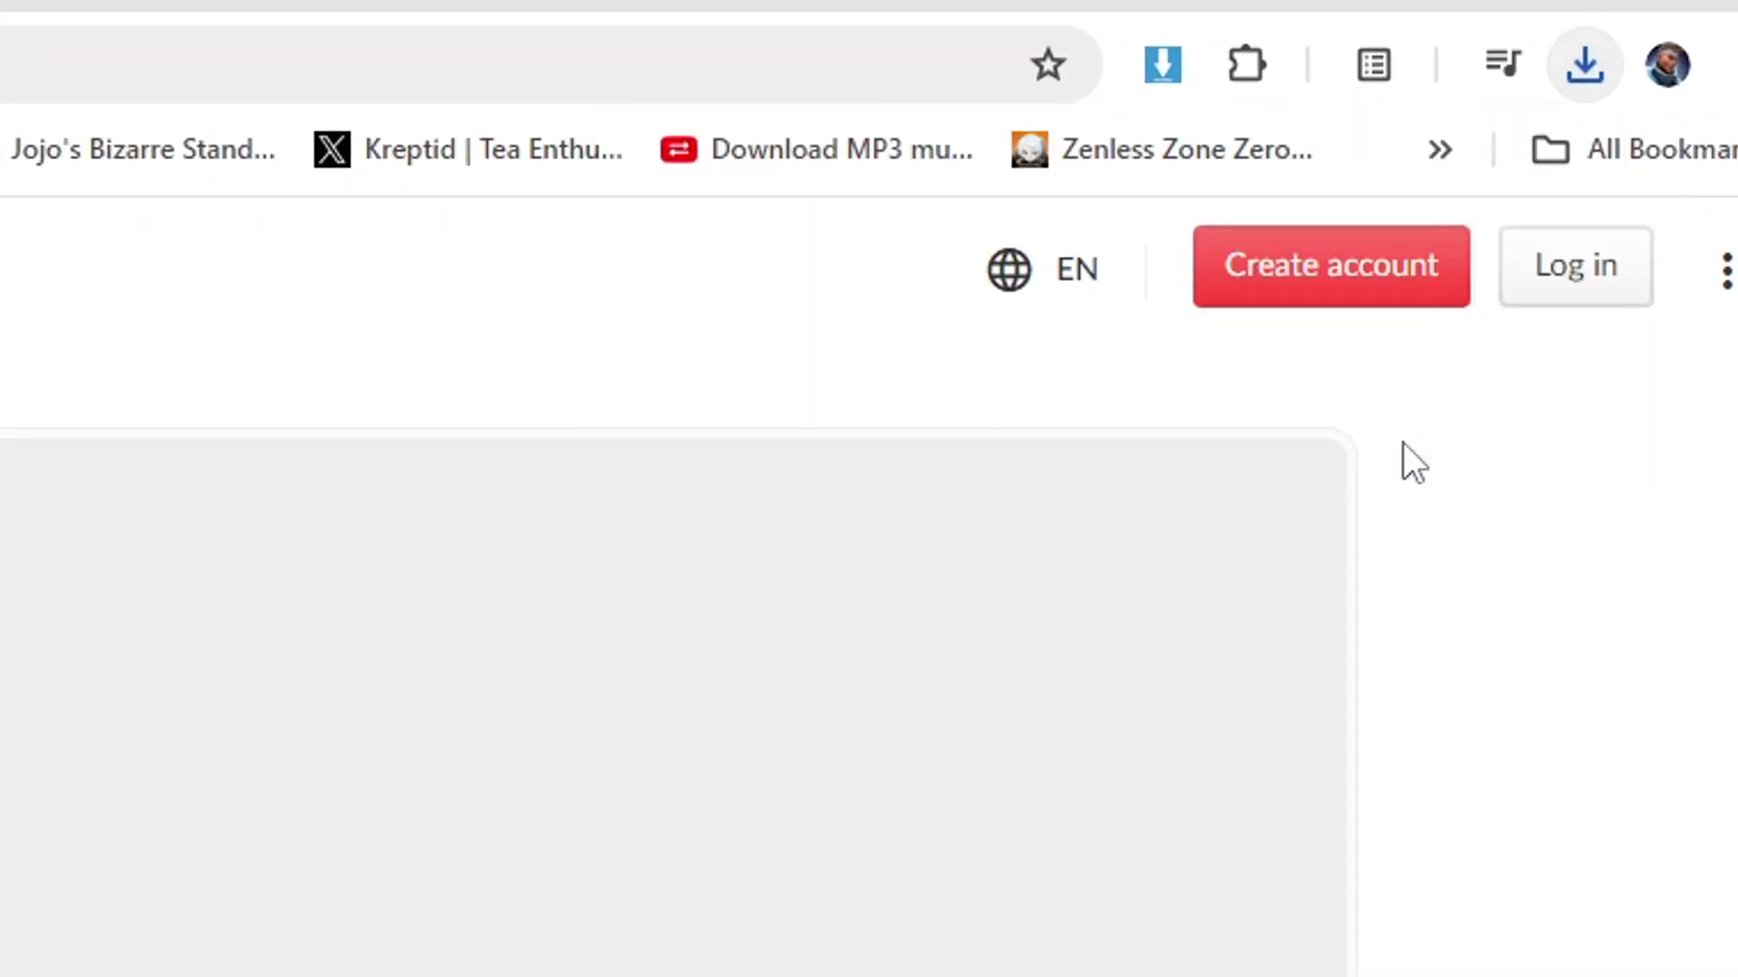
Step: Run GWTool (1).exe from the recent downloads, then close its window
{"action": "left_click", "coordinate": [1584, 62]}
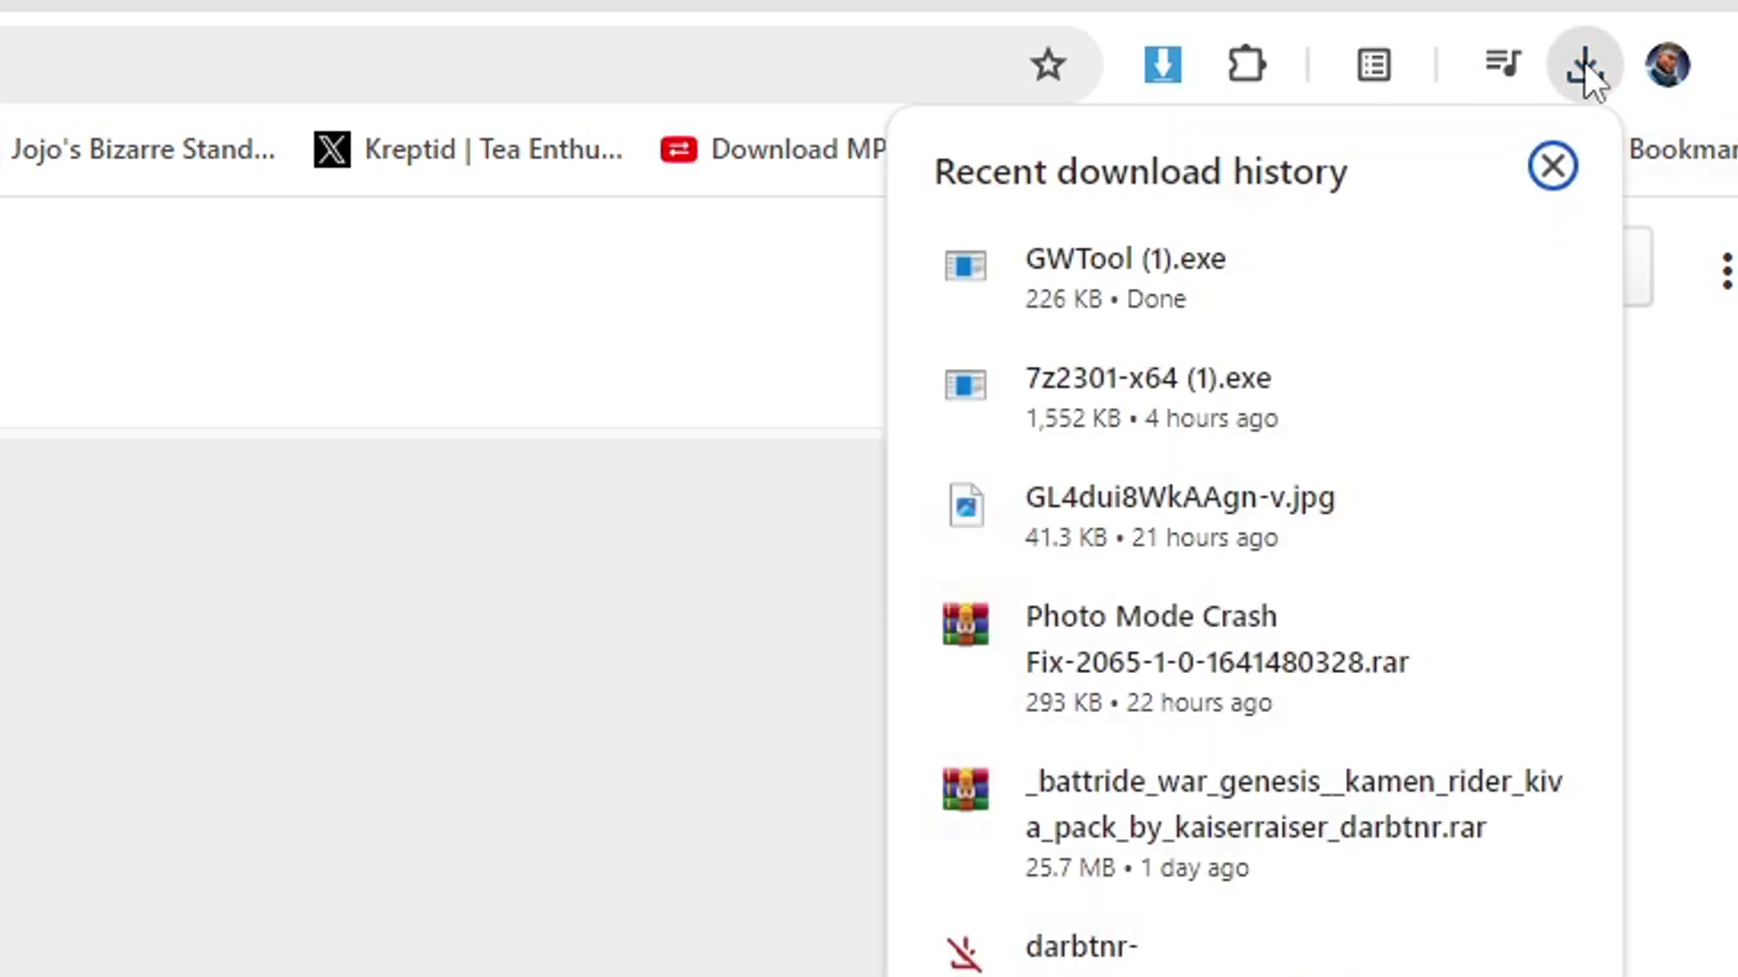
{"action": "left_click", "coordinate": [1272, 274]}
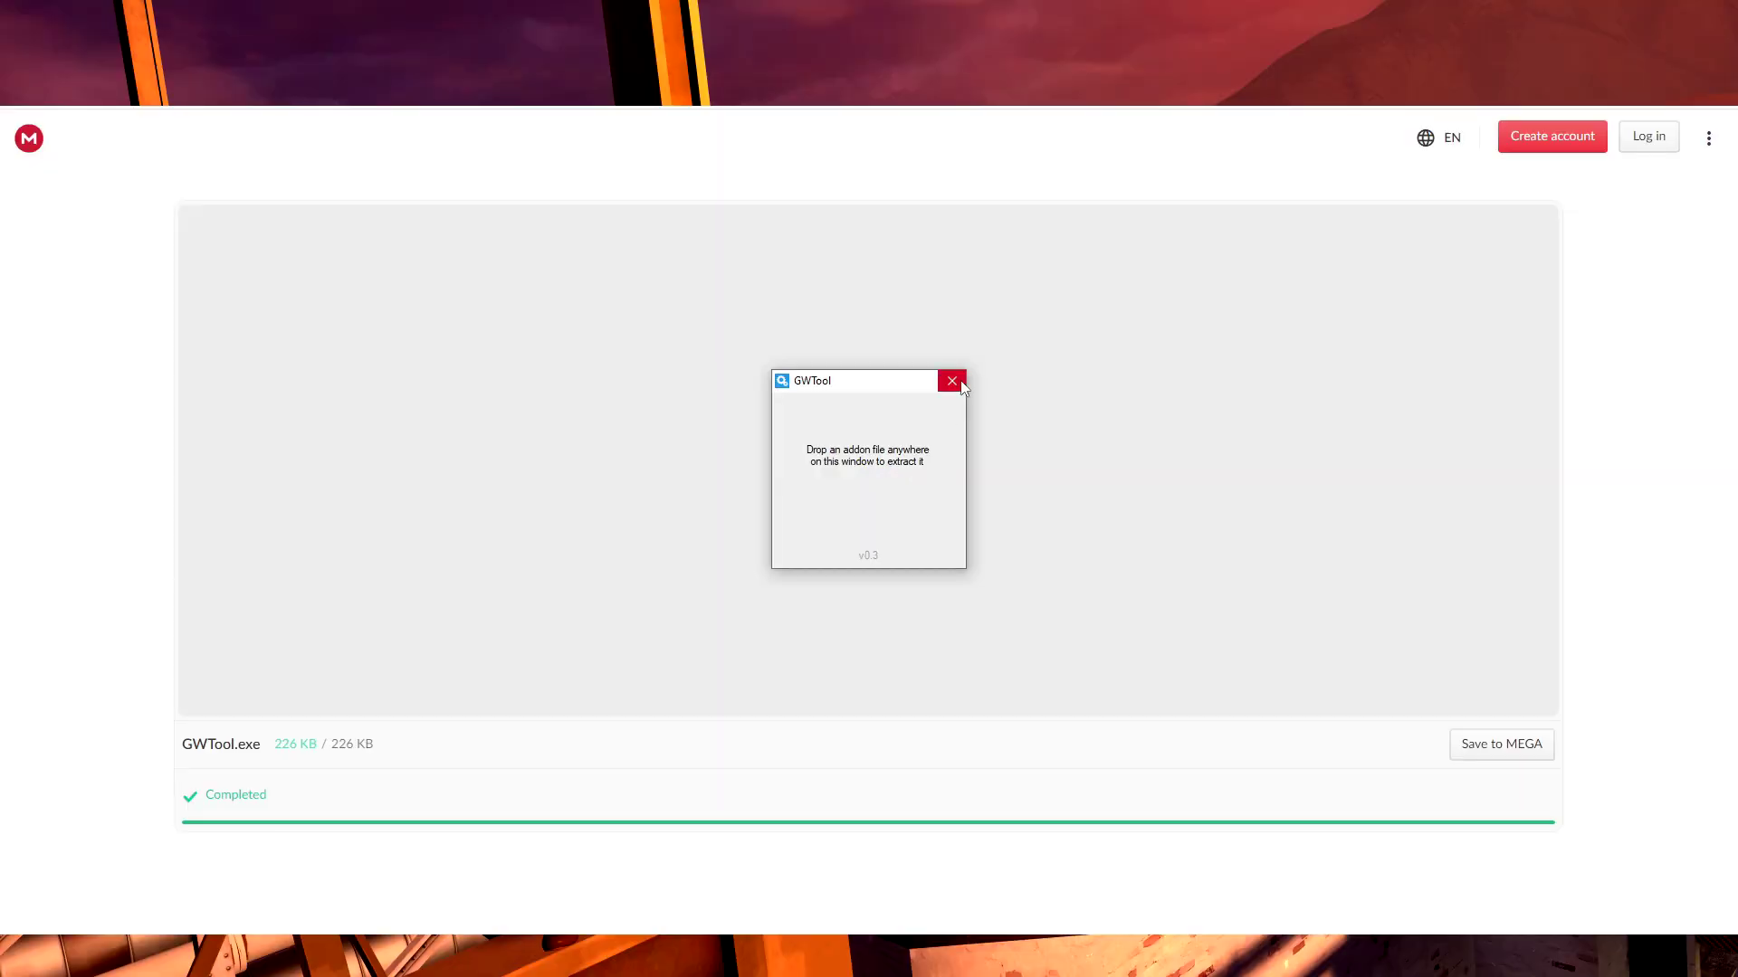
{"action": "left_click", "coordinate": [961, 384]}
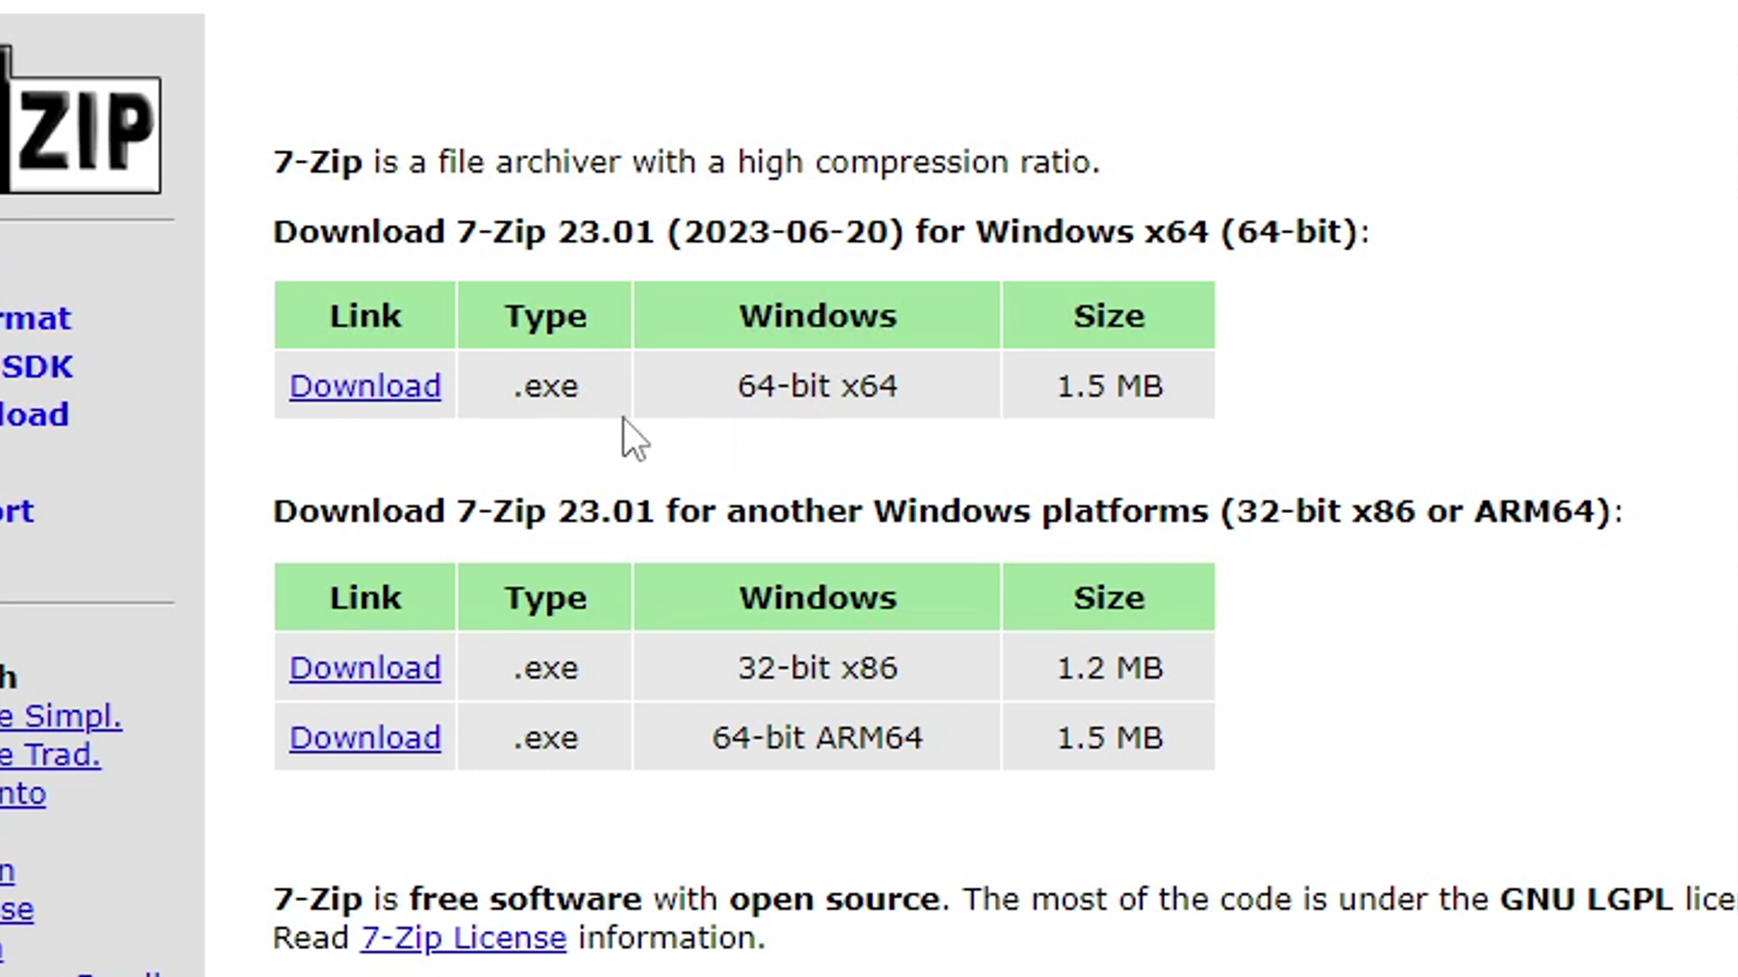
Step: Download the 7-Zip 23.01 x64 installer, keep the unverified file, and open the downloads list
{"action": "left_click", "coordinate": [421, 387]}
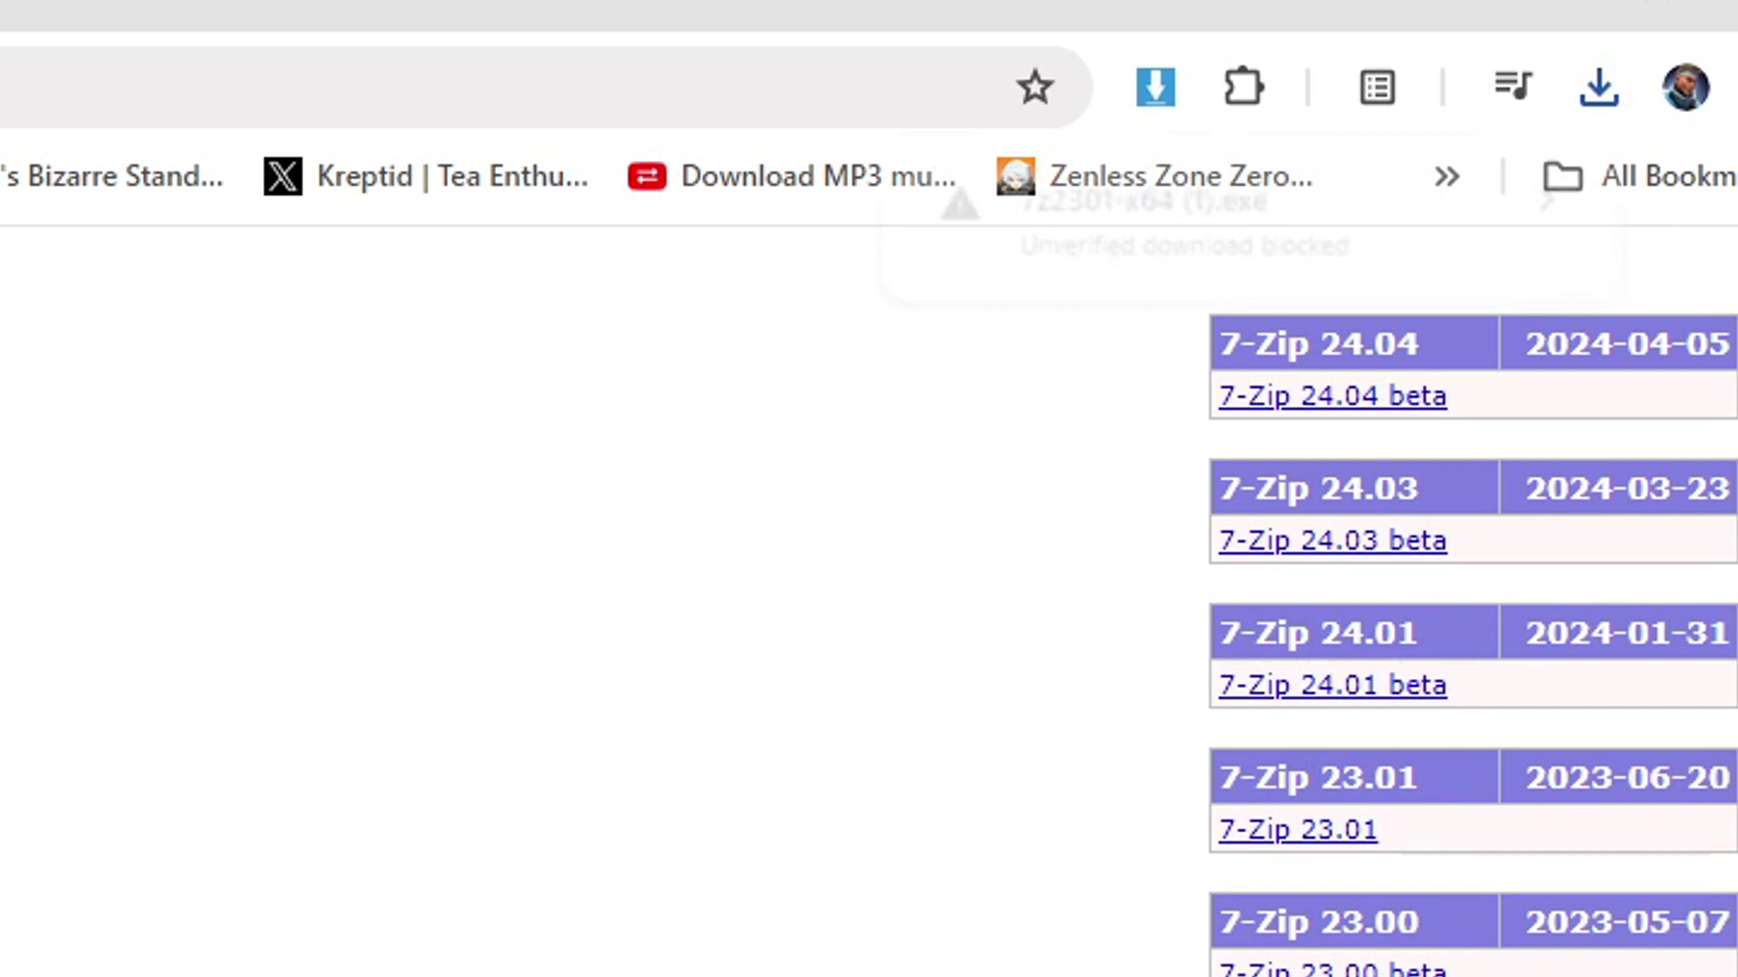
{"action": "left_click", "coordinate": [1555, 197]}
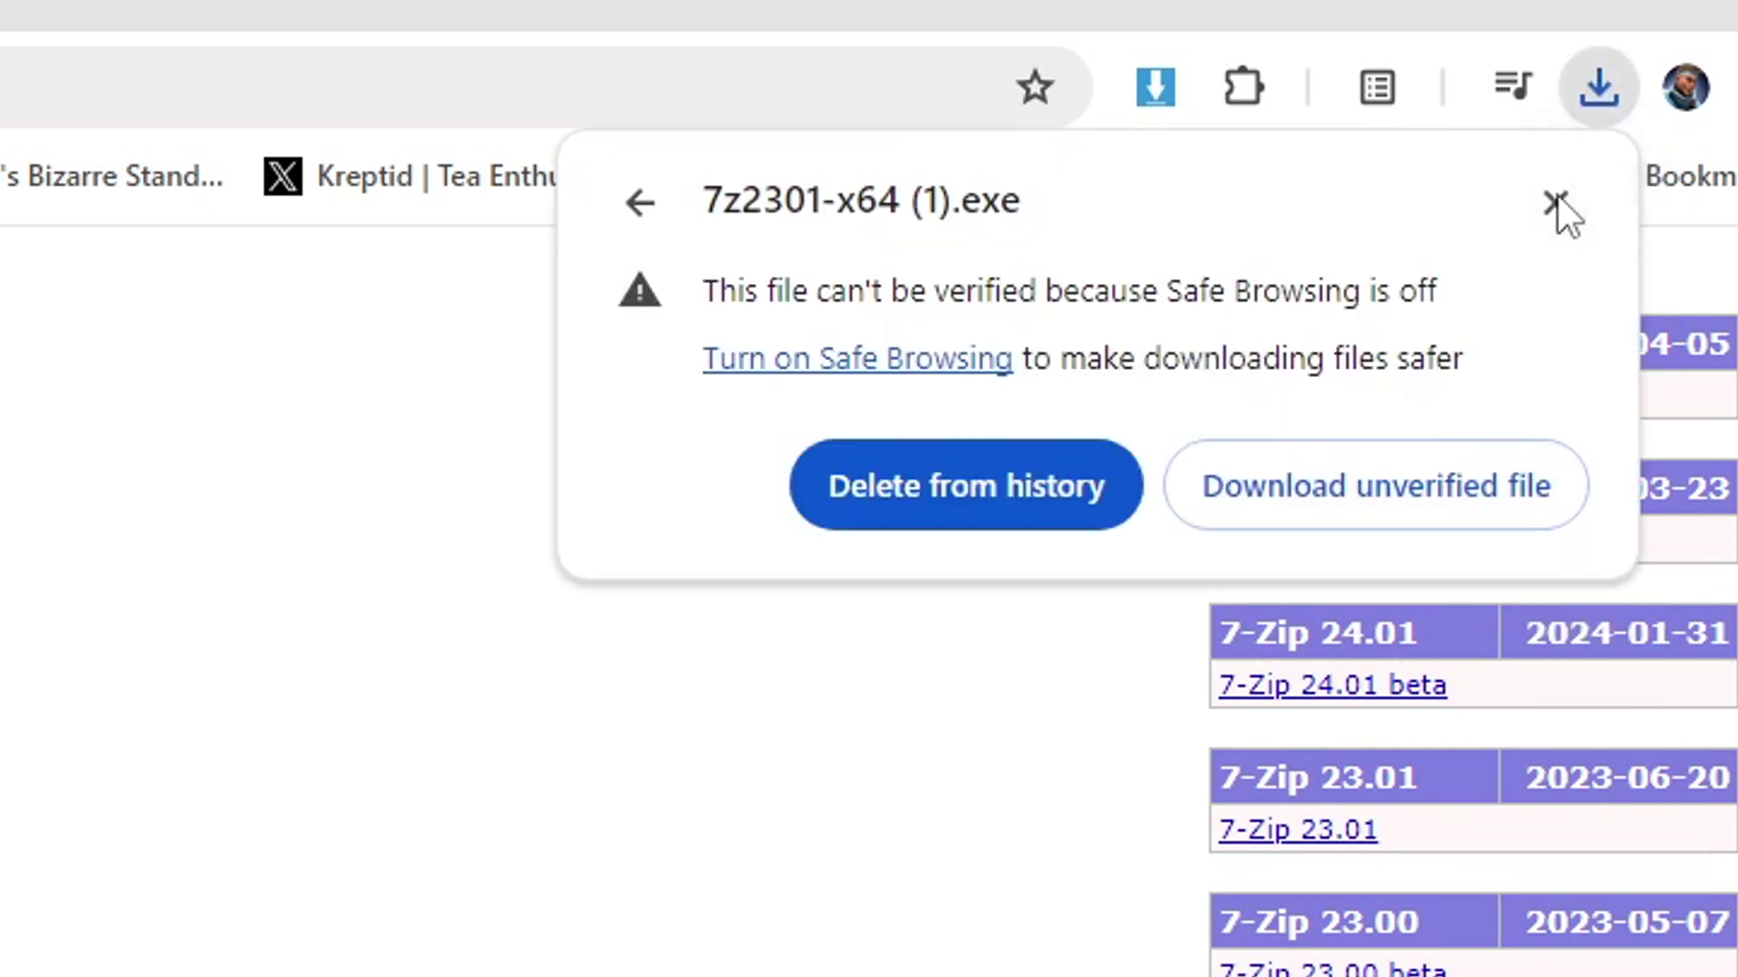
{"action": "left_click", "coordinate": [1361, 462]}
{"action": "left_click", "coordinate": [1599, 95]}
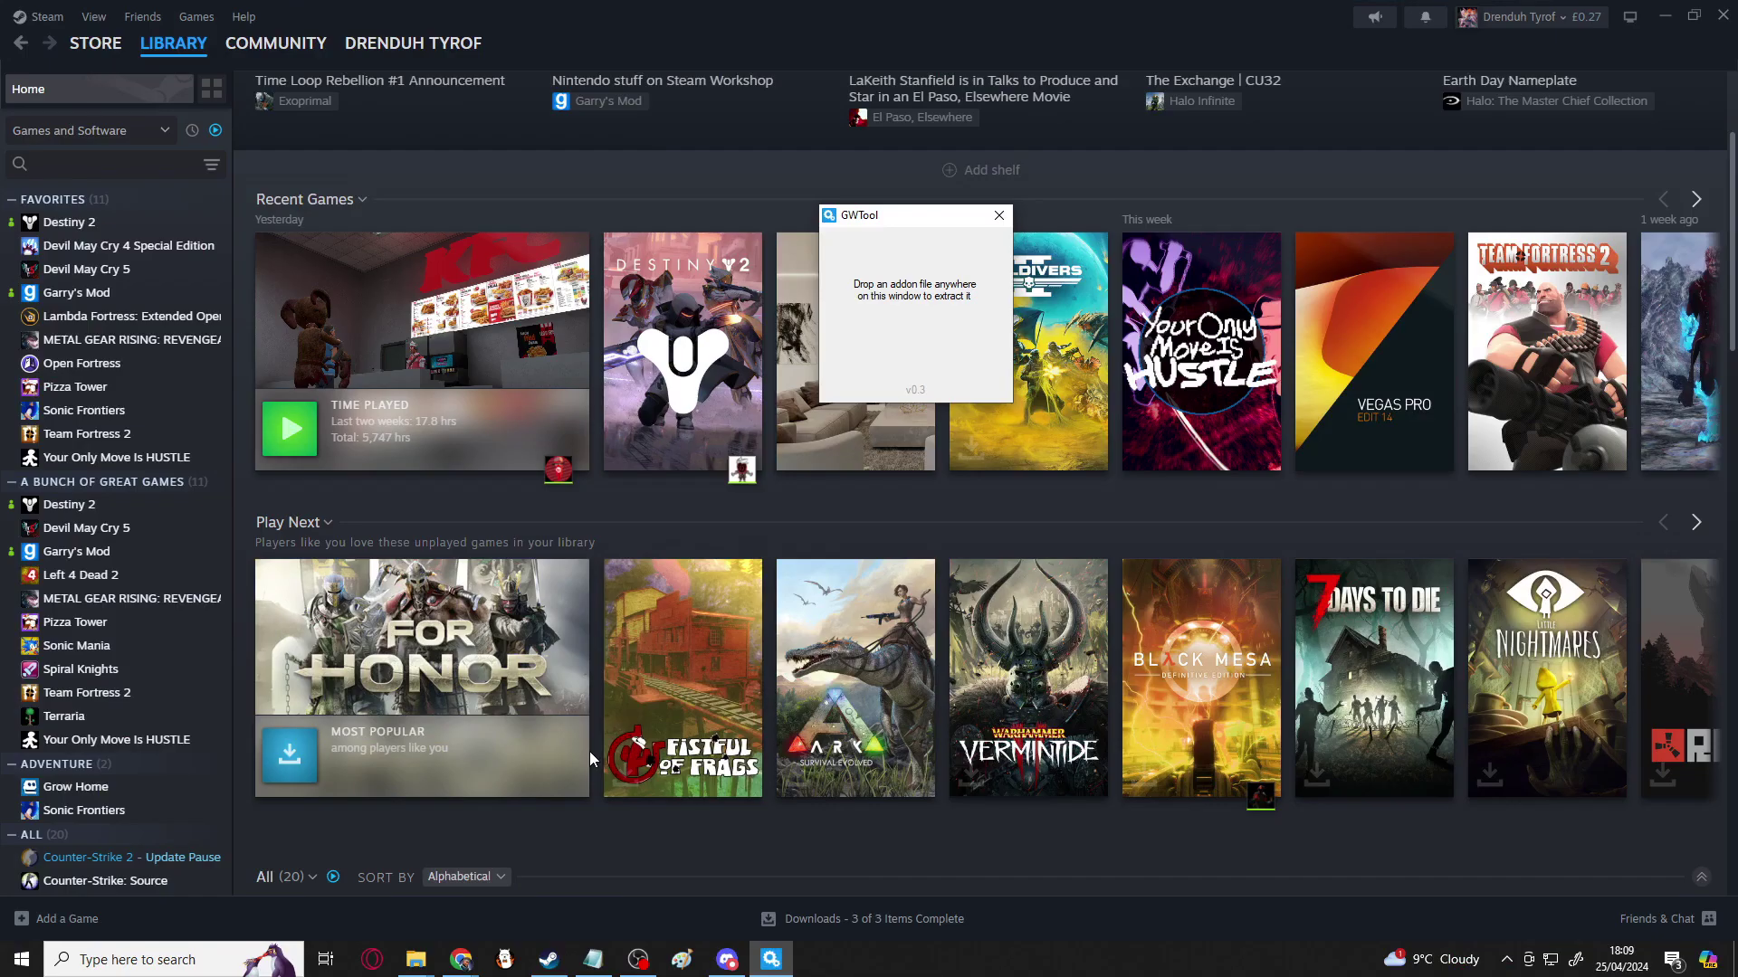
Step: Drop the pokemon_-_johto_2000 .gma from oogabooga onto GWTool to create Pokemon - Johto 2000
{"action": "mouse_move", "coordinate": [429, 971]}
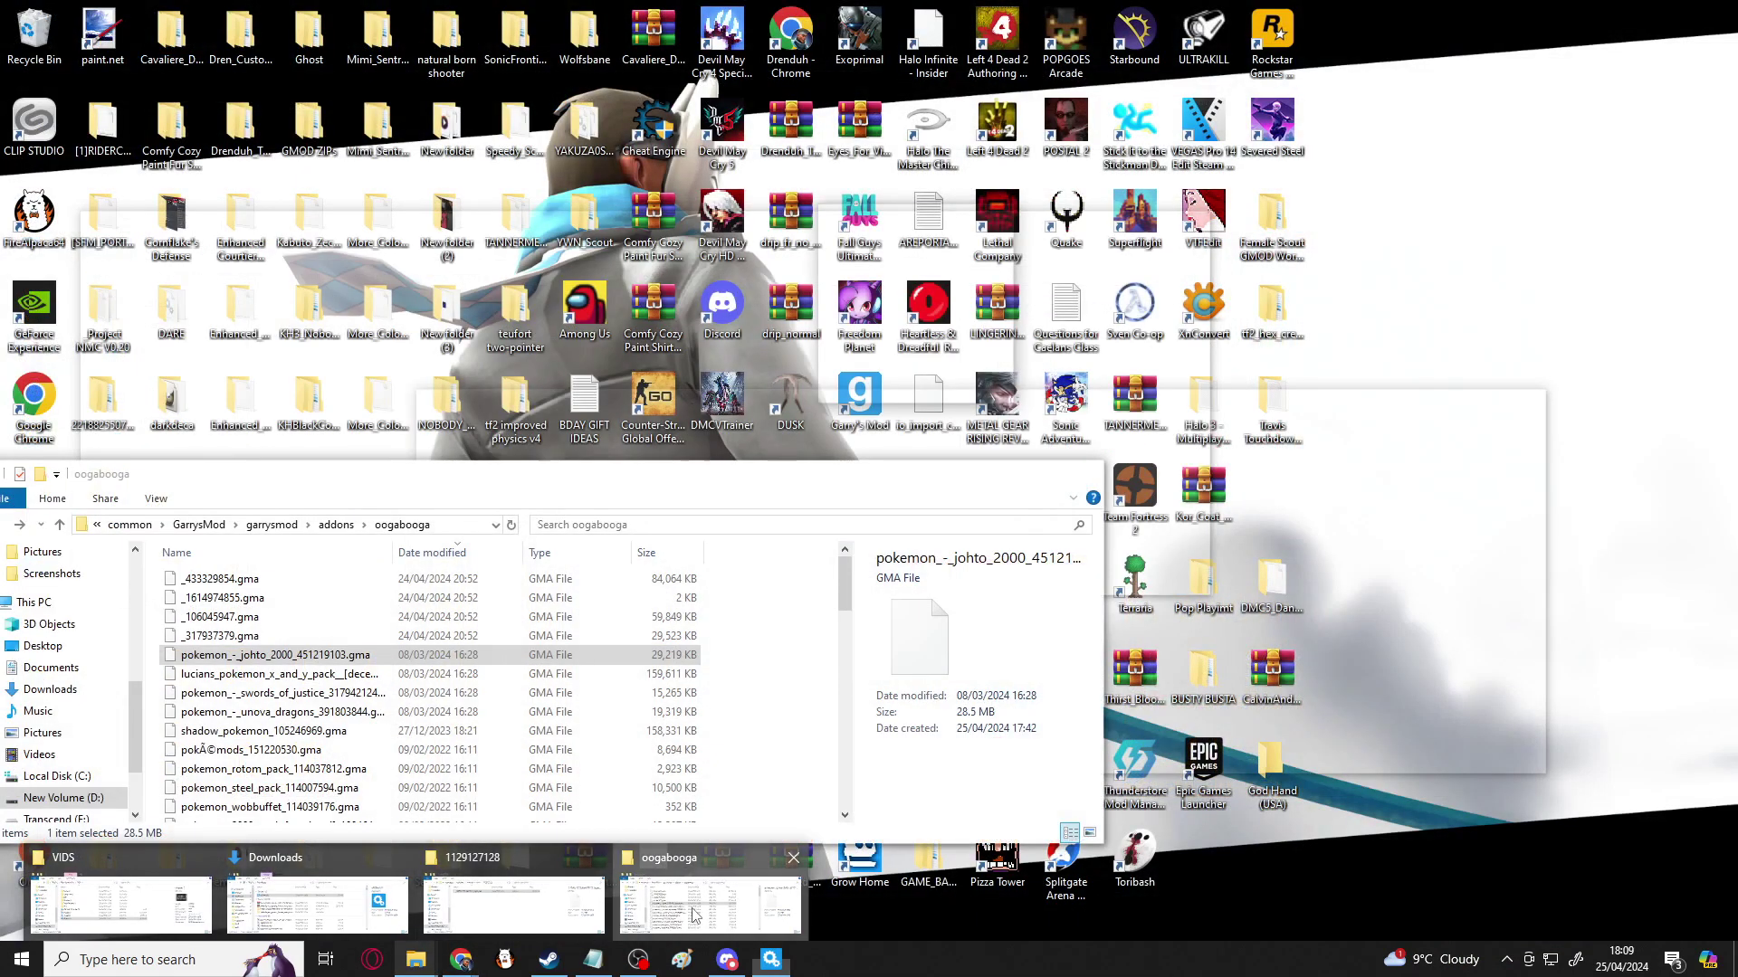
{"action": "left_click", "coordinate": [711, 901]}
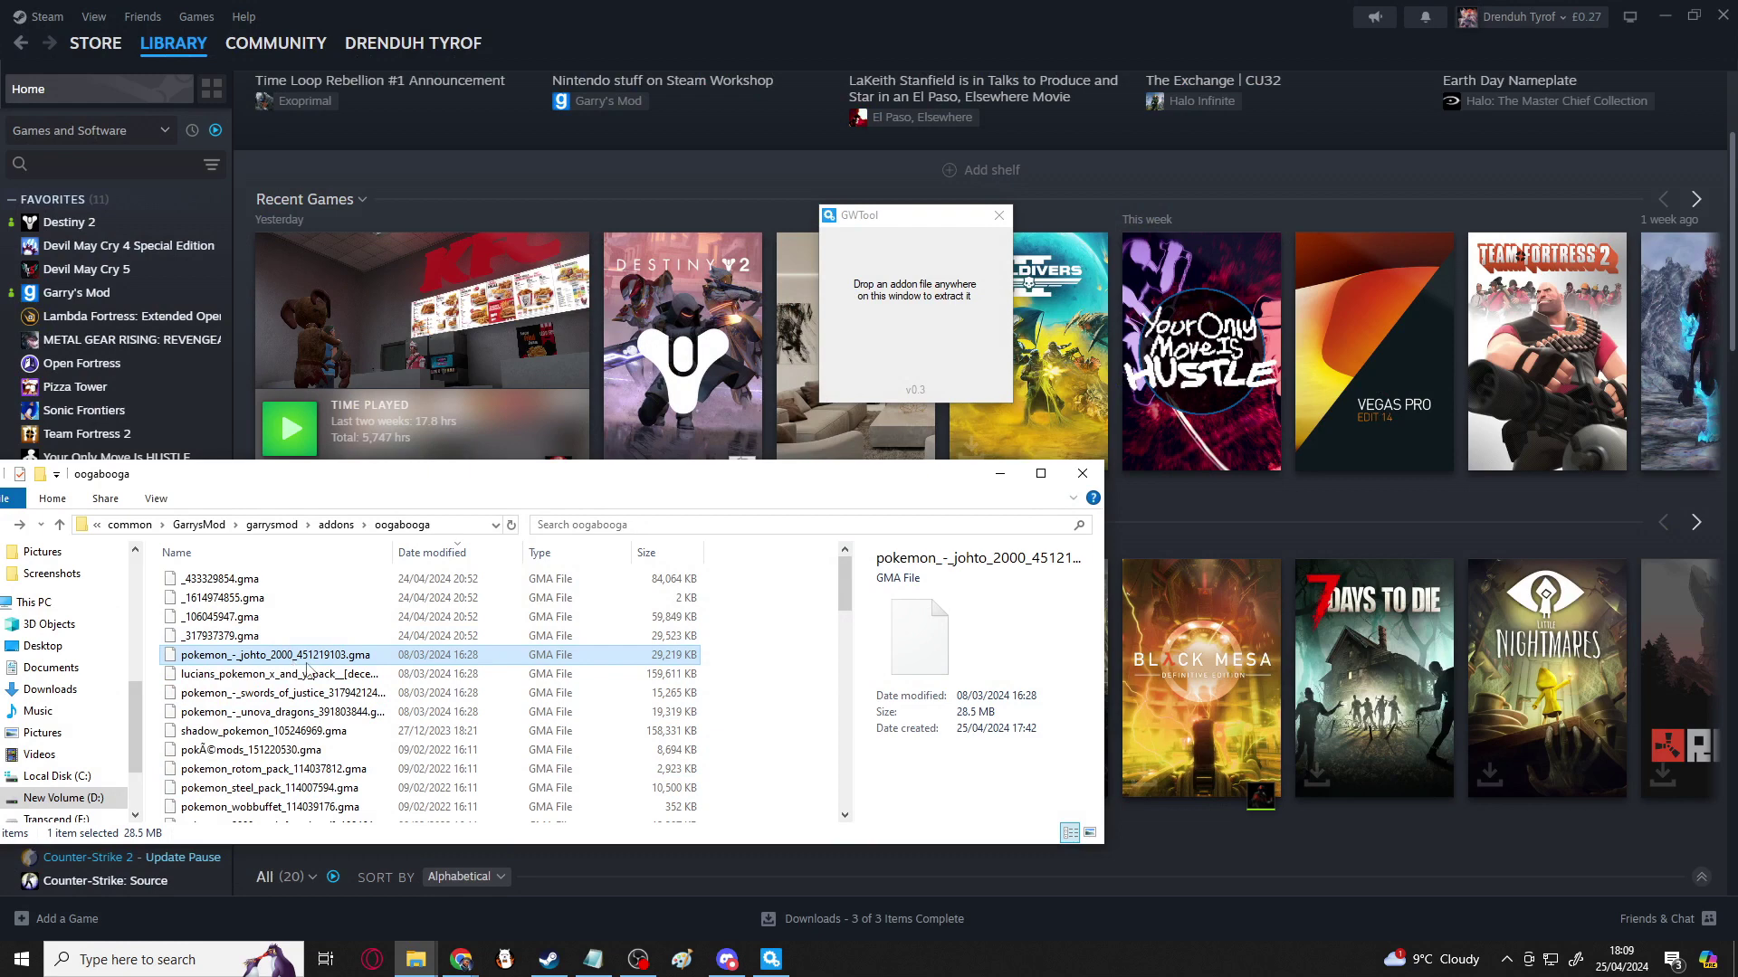
{"action": "left_click_drag", "start_coordinate": [338, 662], "coordinate": [893, 322]}
{"action": "left_click_drag", "start_coordinate": [892, 322], "coordinate": [893, 322]}
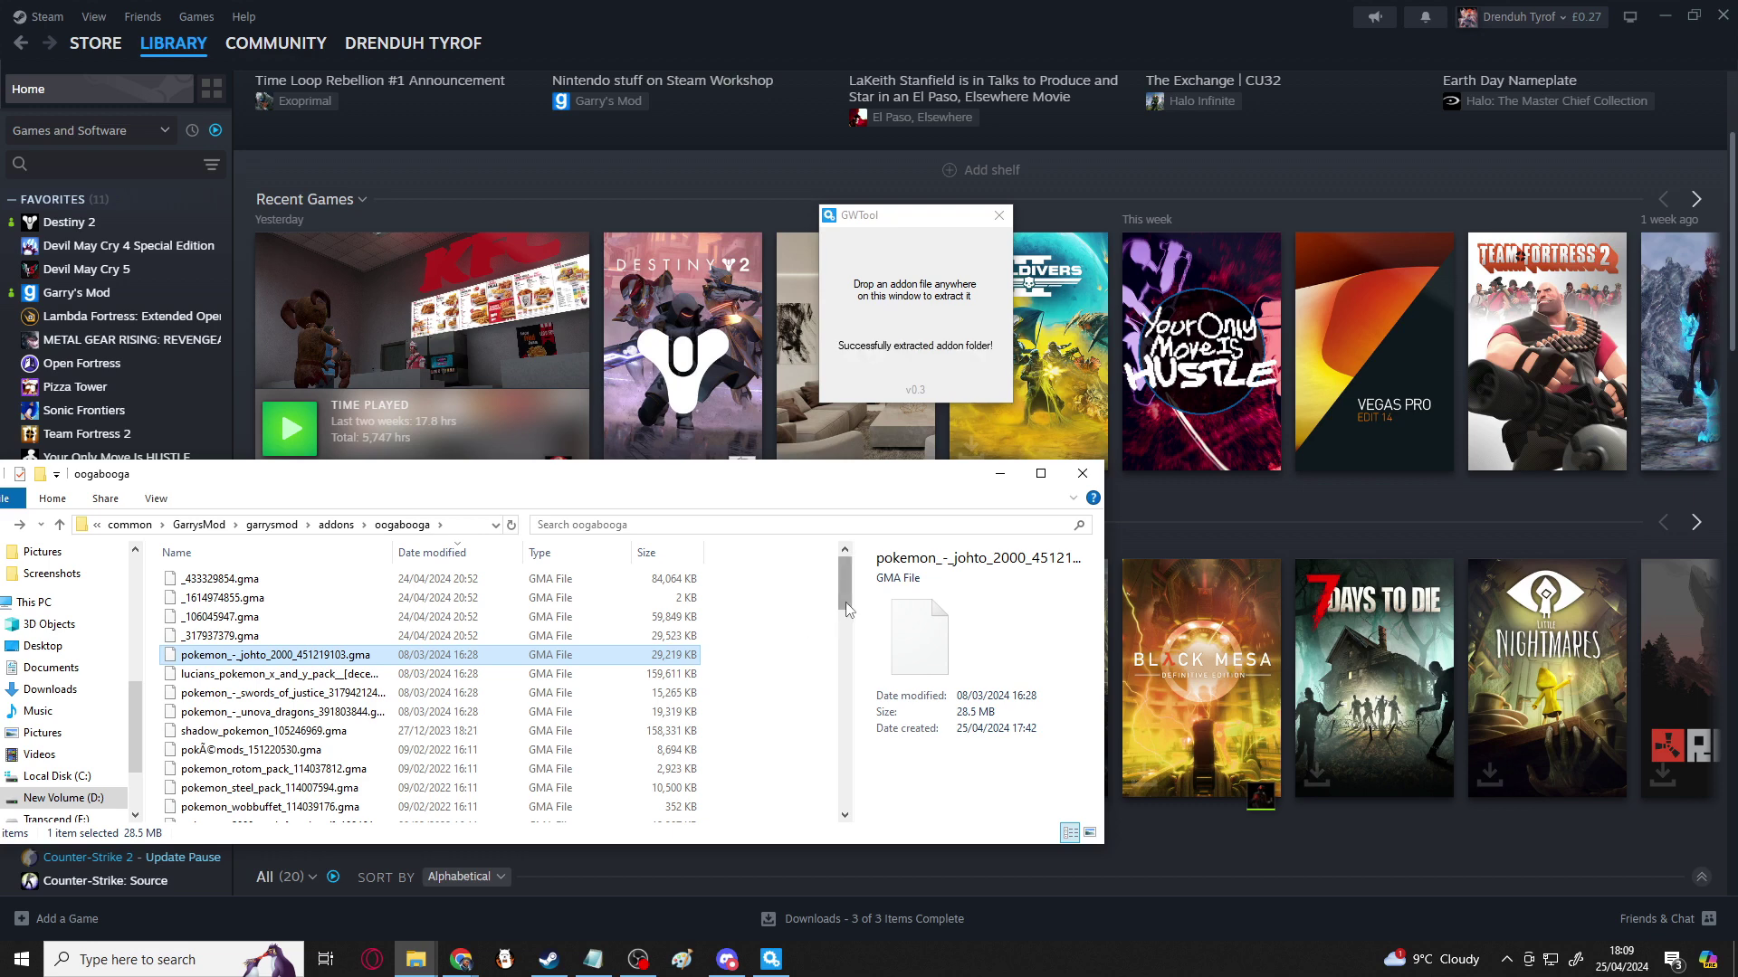
{"action": "left_click_drag", "start_coordinate": [846, 608], "coordinate": [833, 824]}
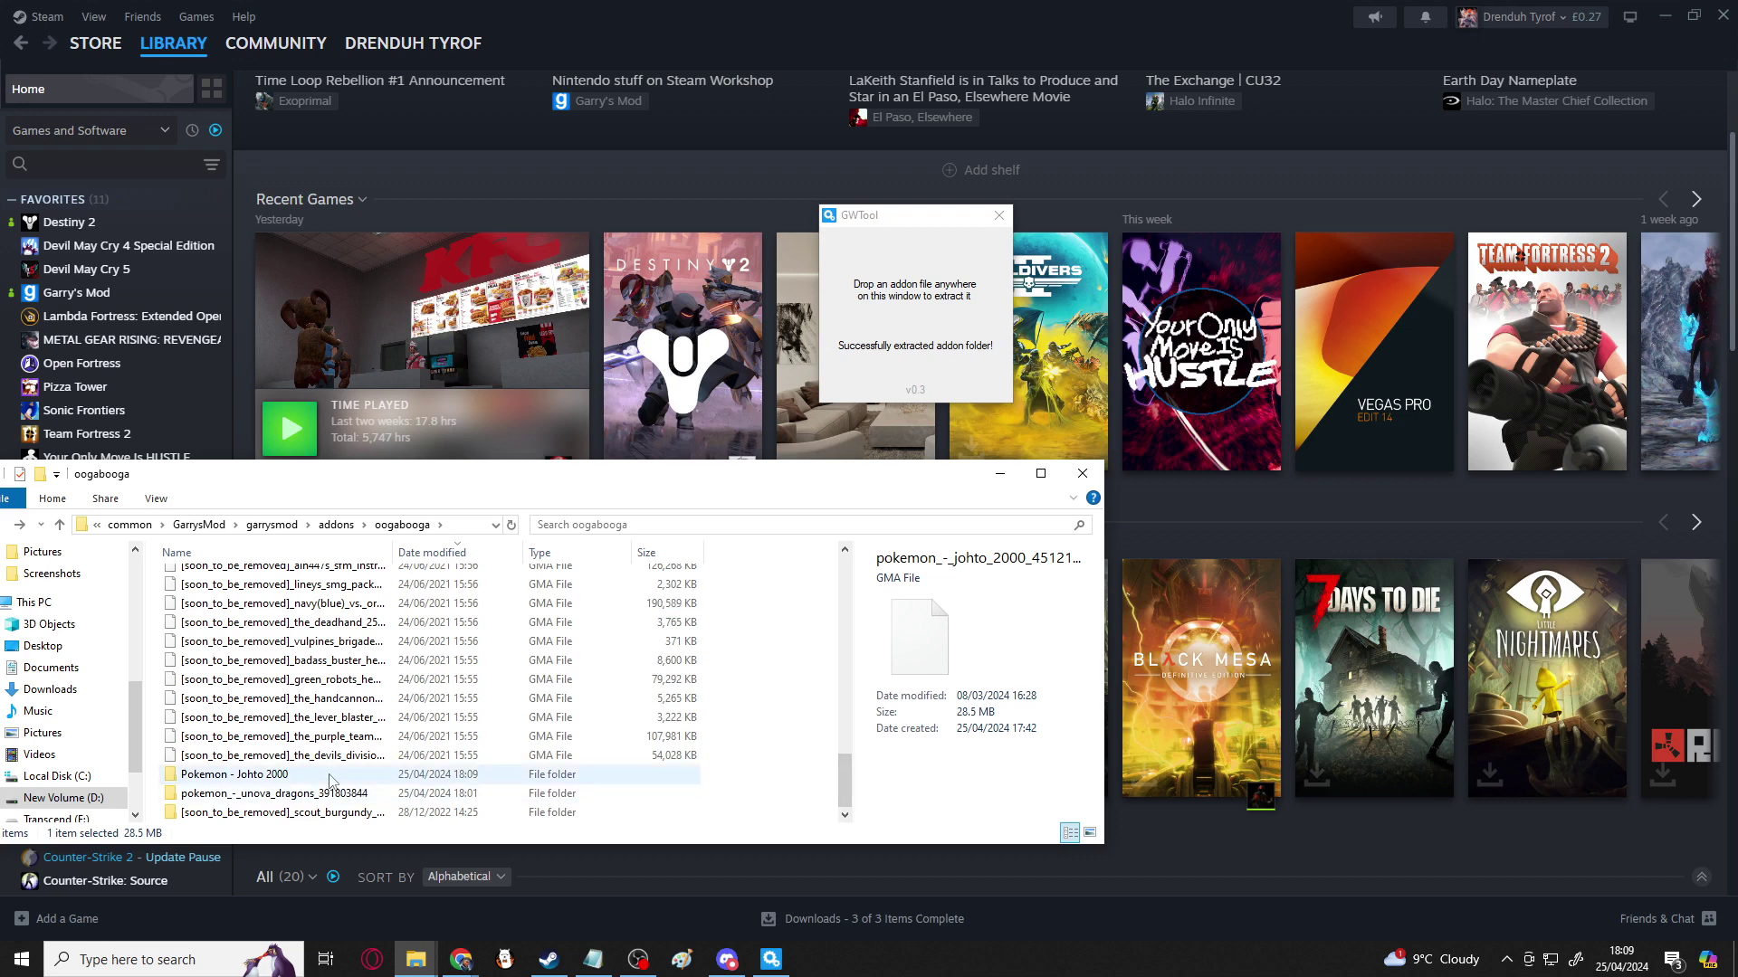
{"action": "mouse_move", "coordinate": [415, 958]}
{"action": "left_click", "coordinate": [514, 905]}
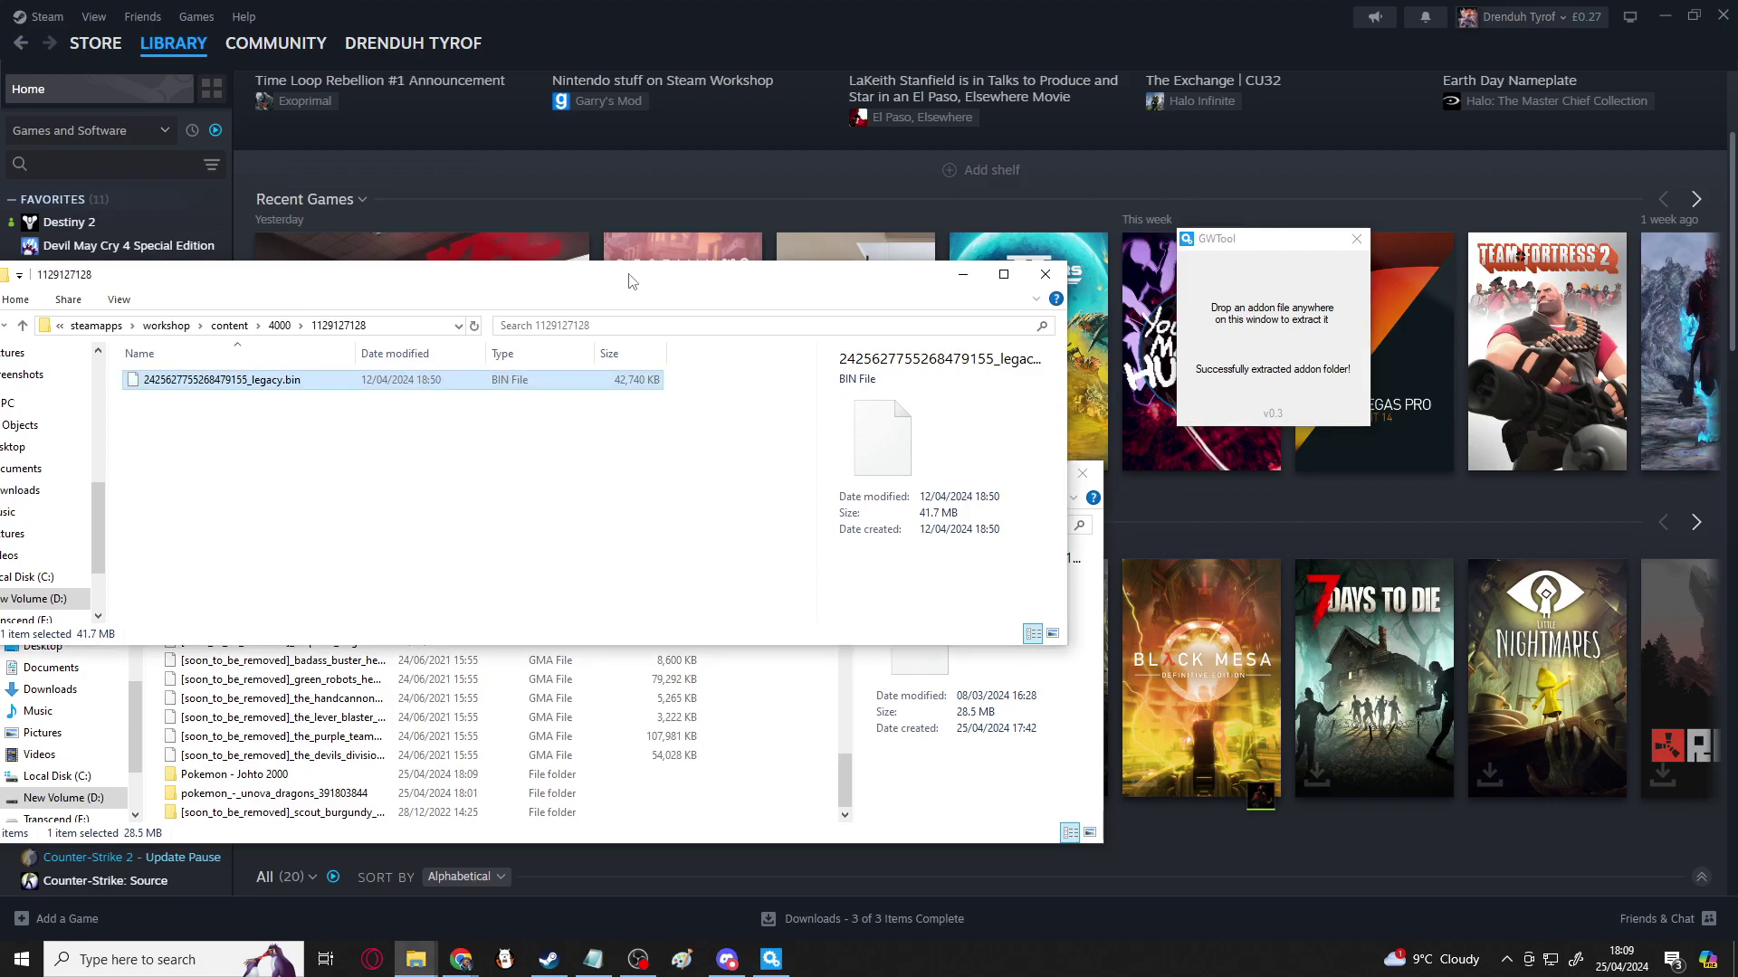
{"action": "left_click_drag", "start_coordinate": [631, 281], "coordinate": [722, 239]}
{"action": "left_click_drag", "start_coordinate": [376, 340], "coordinate": [1207, 350]}
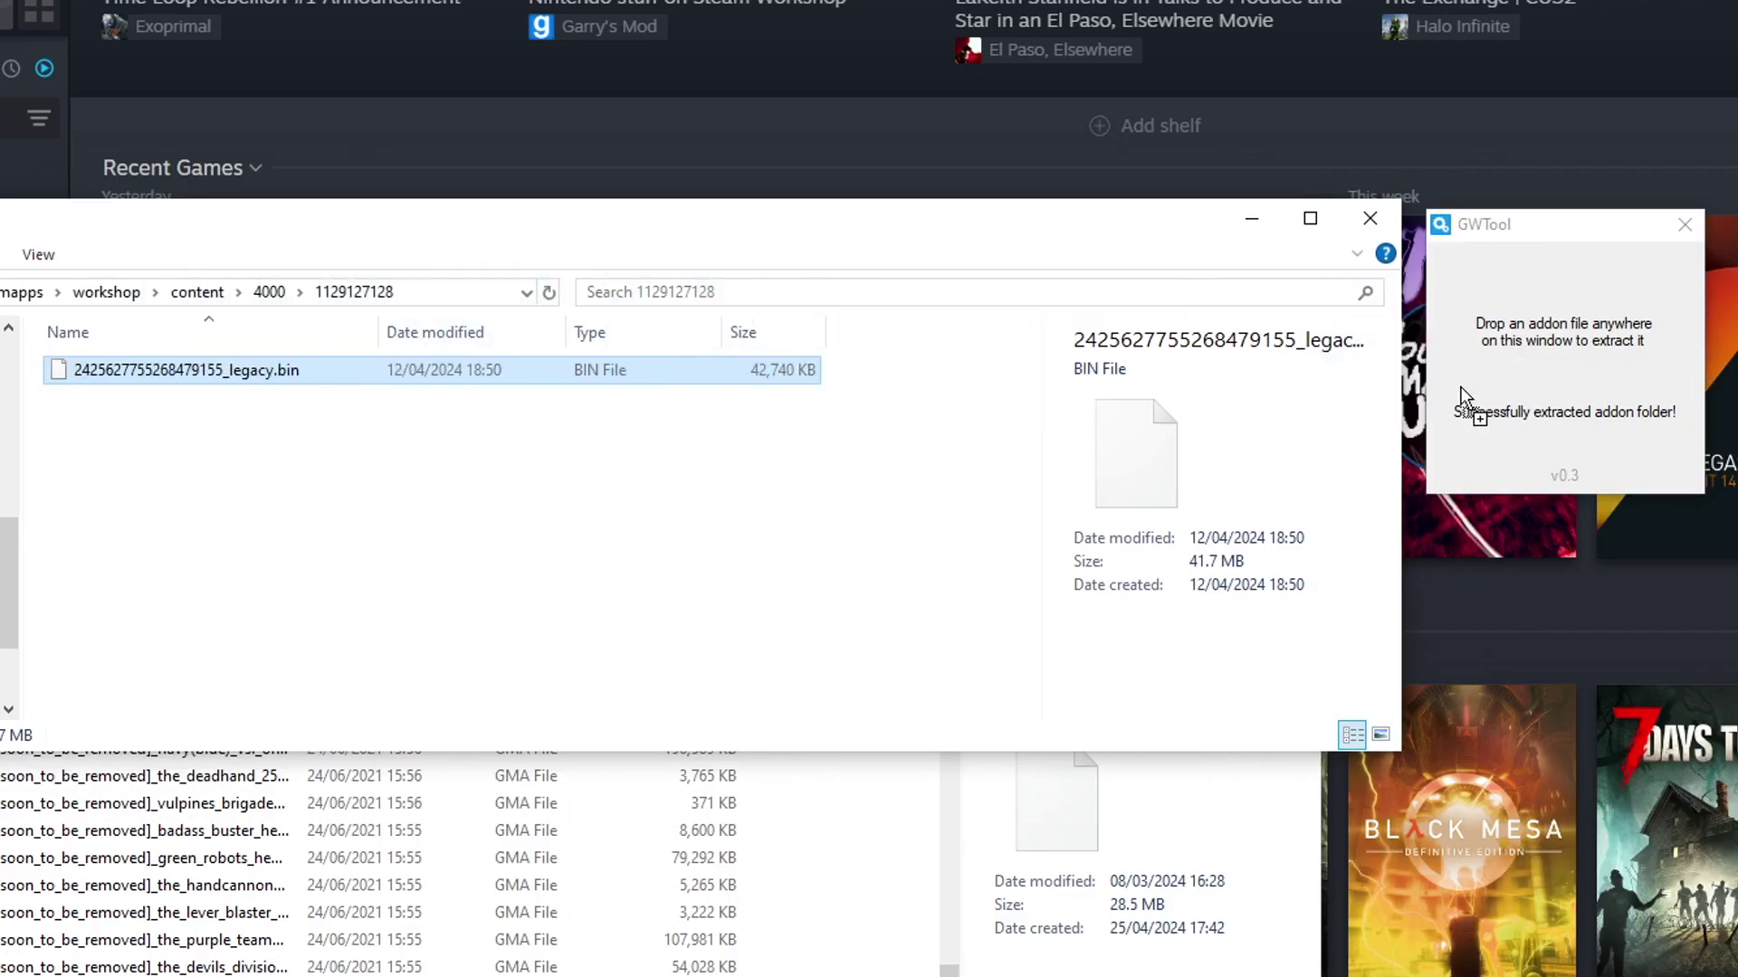
{"action": "left_click_drag", "start_coordinate": [1528, 377], "coordinate": [1528, 377]}
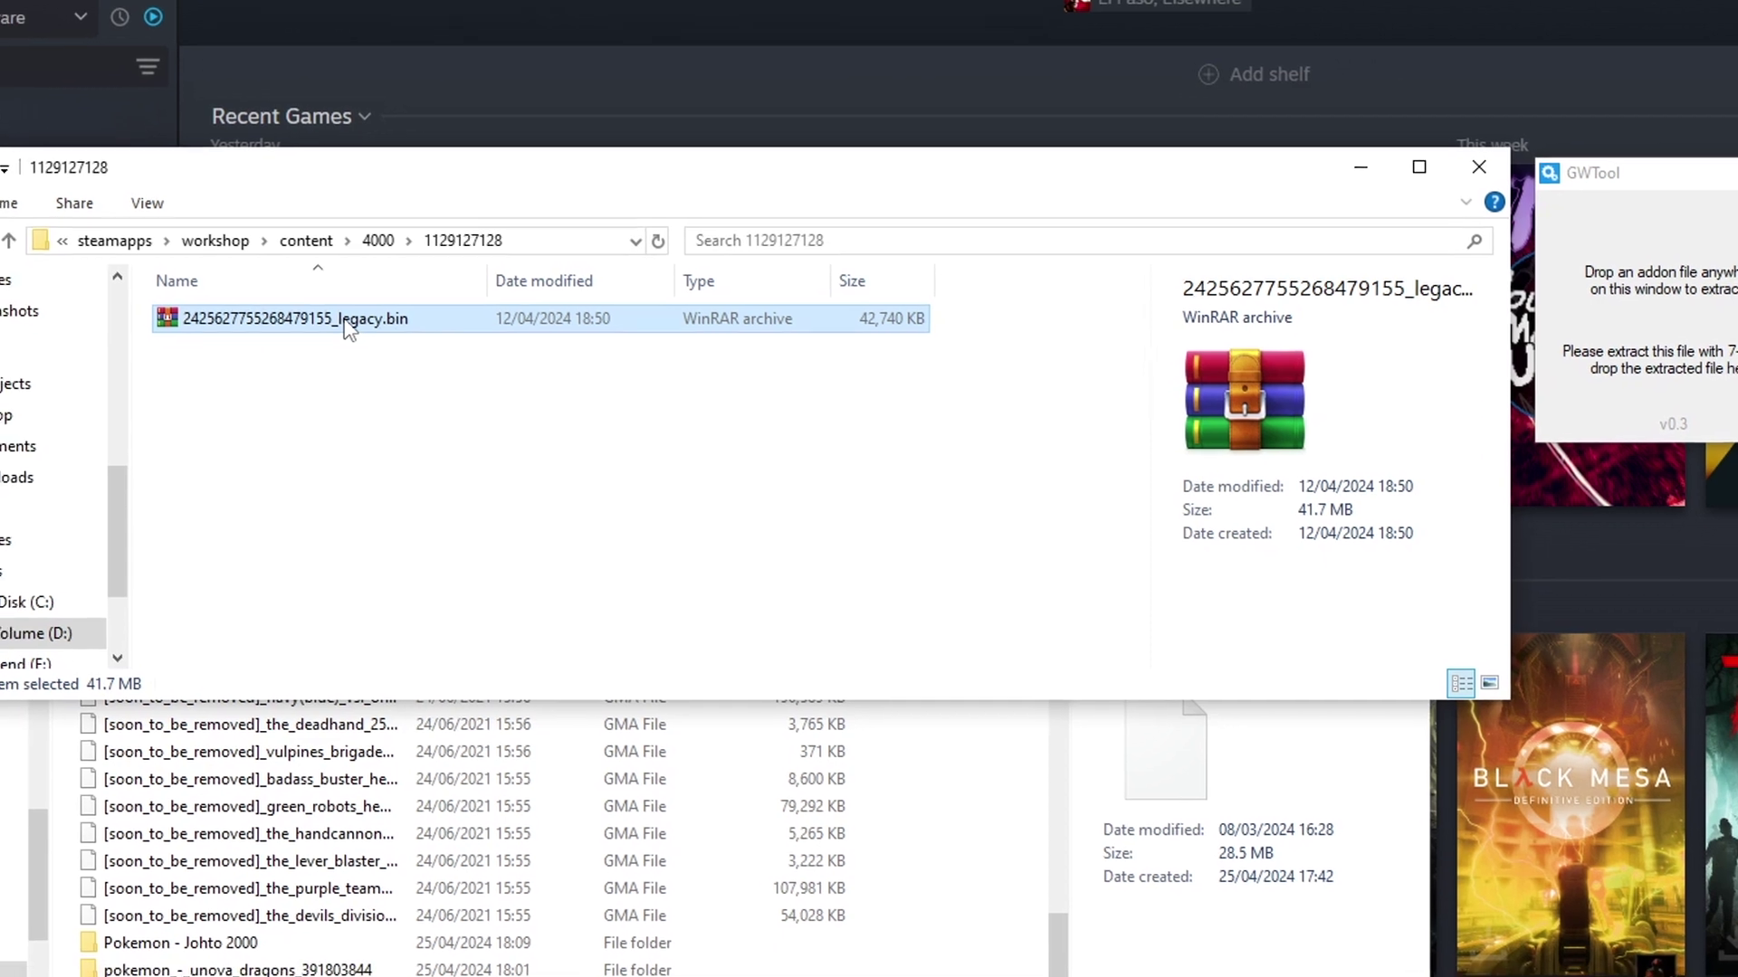
Step: Extract the legacy .bin archive in place with 7-Zip, producing a 107 MB BIN file
{"action": "right_click", "coordinate": [240, 380]}
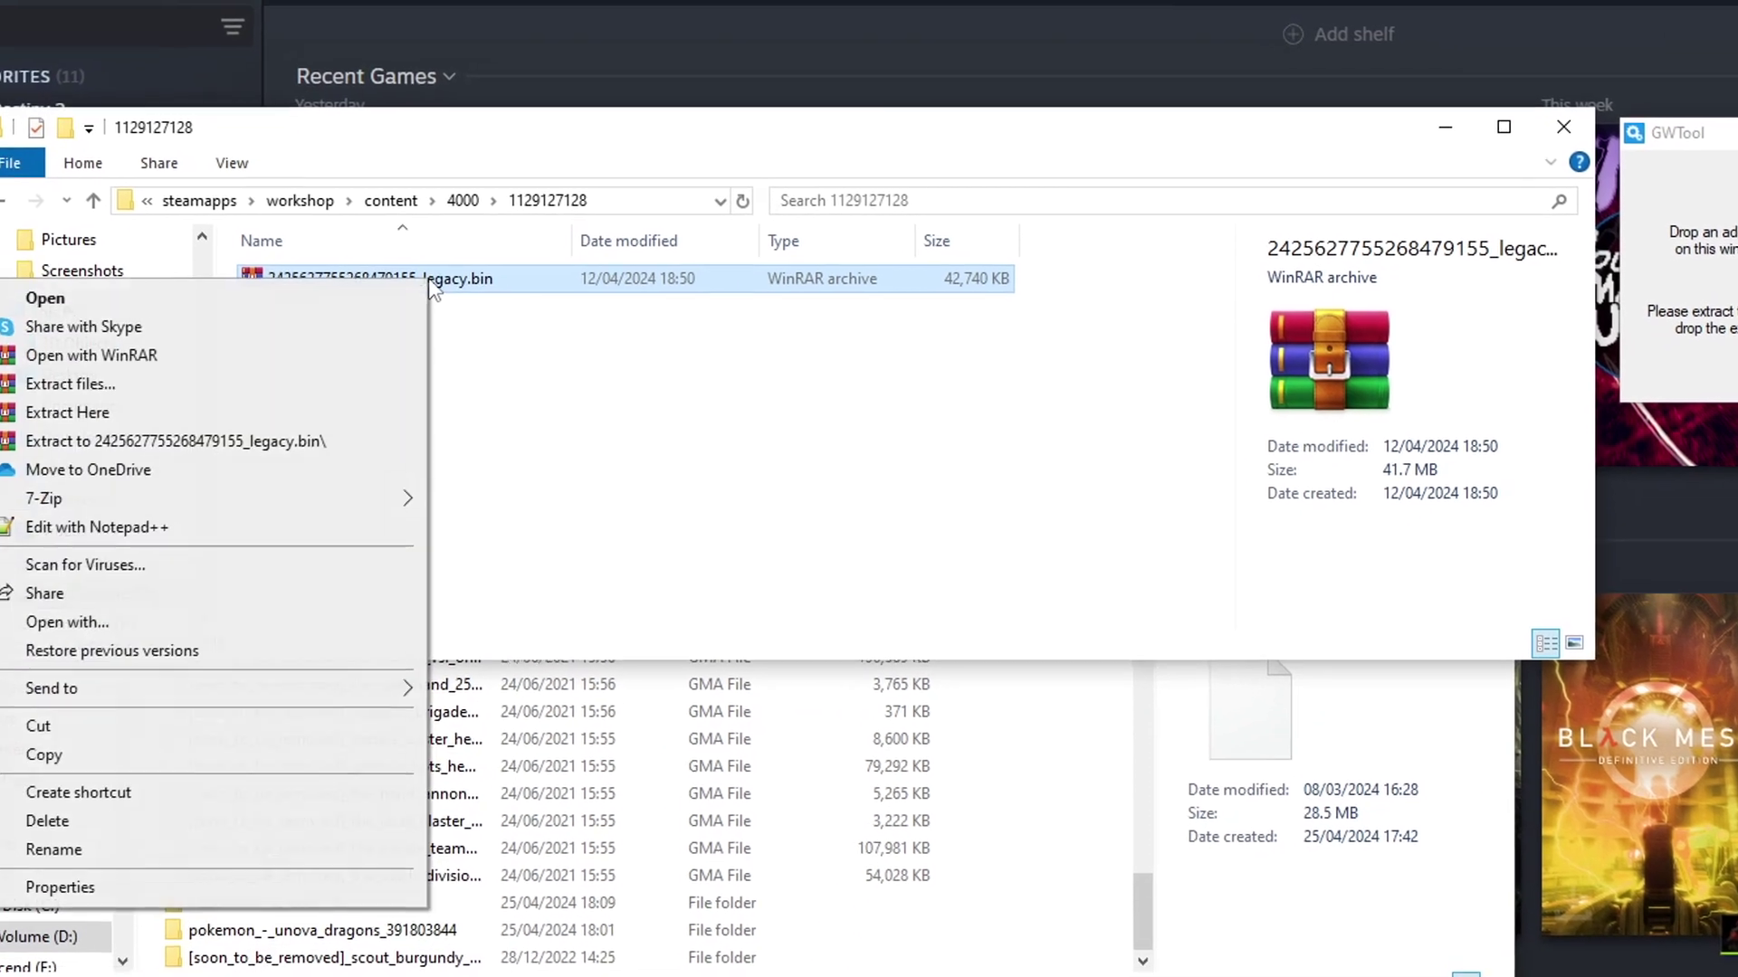
{"action": "mouse_move", "coordinate": [387, 498]}
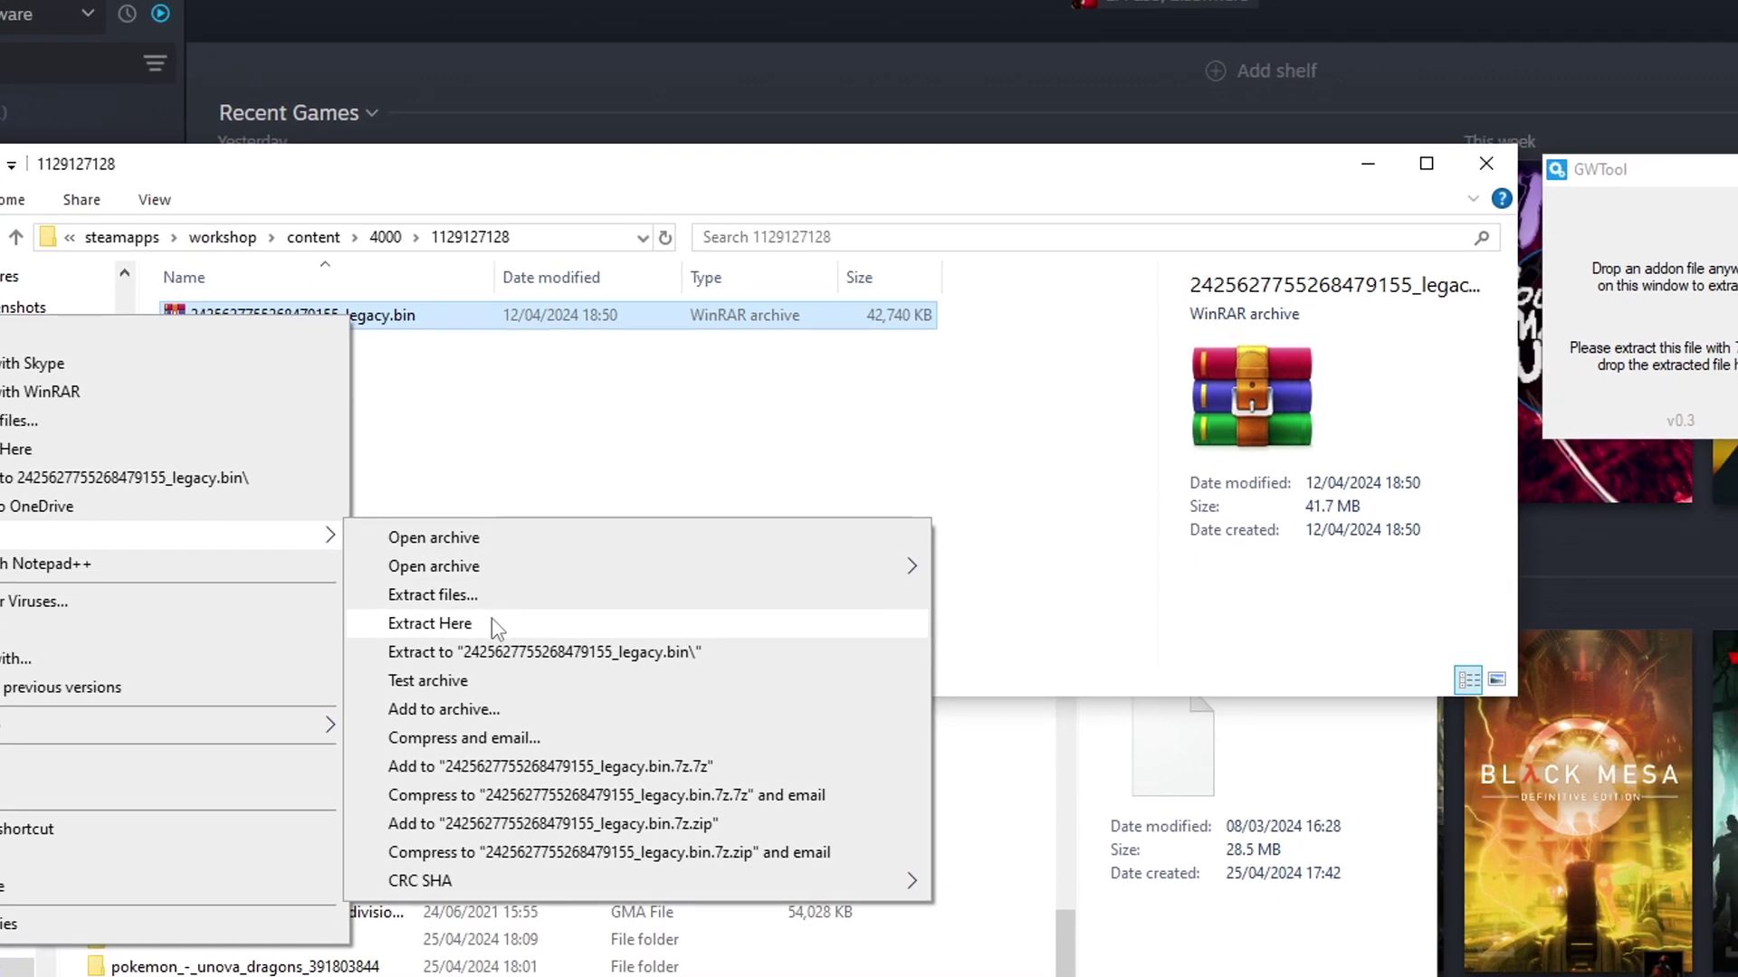
{"action": "left_click", "coordinate": [593, 572]}
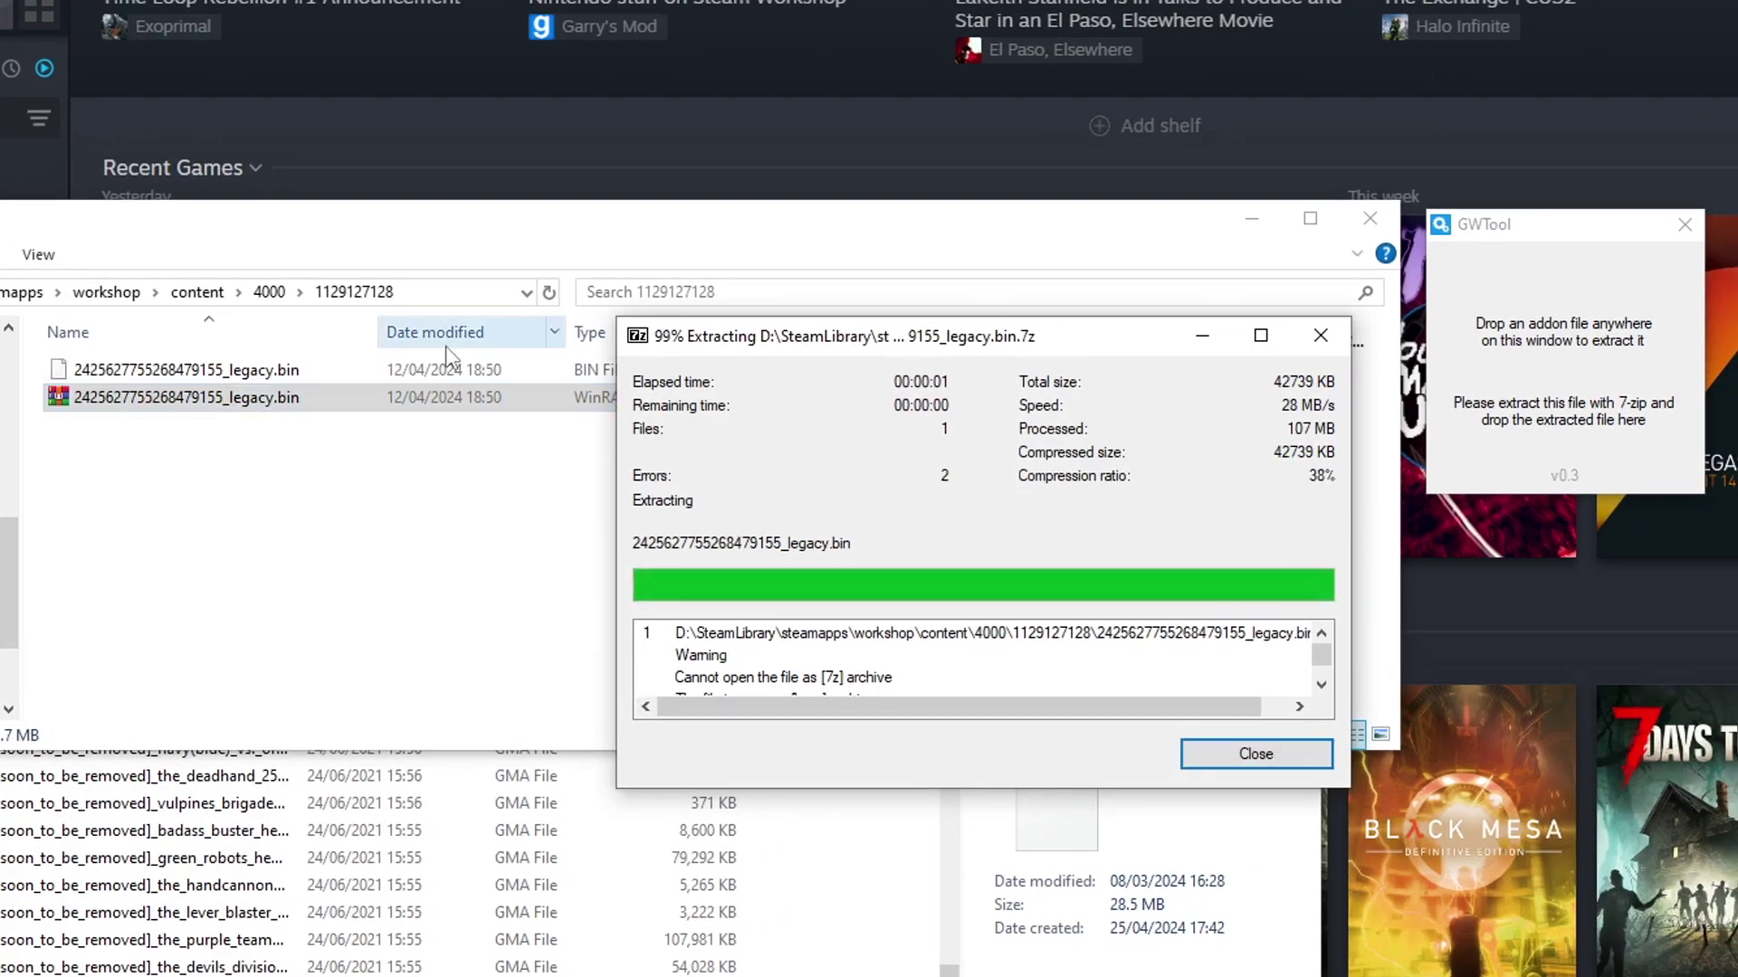
{"action": "key", "text": "Return"}
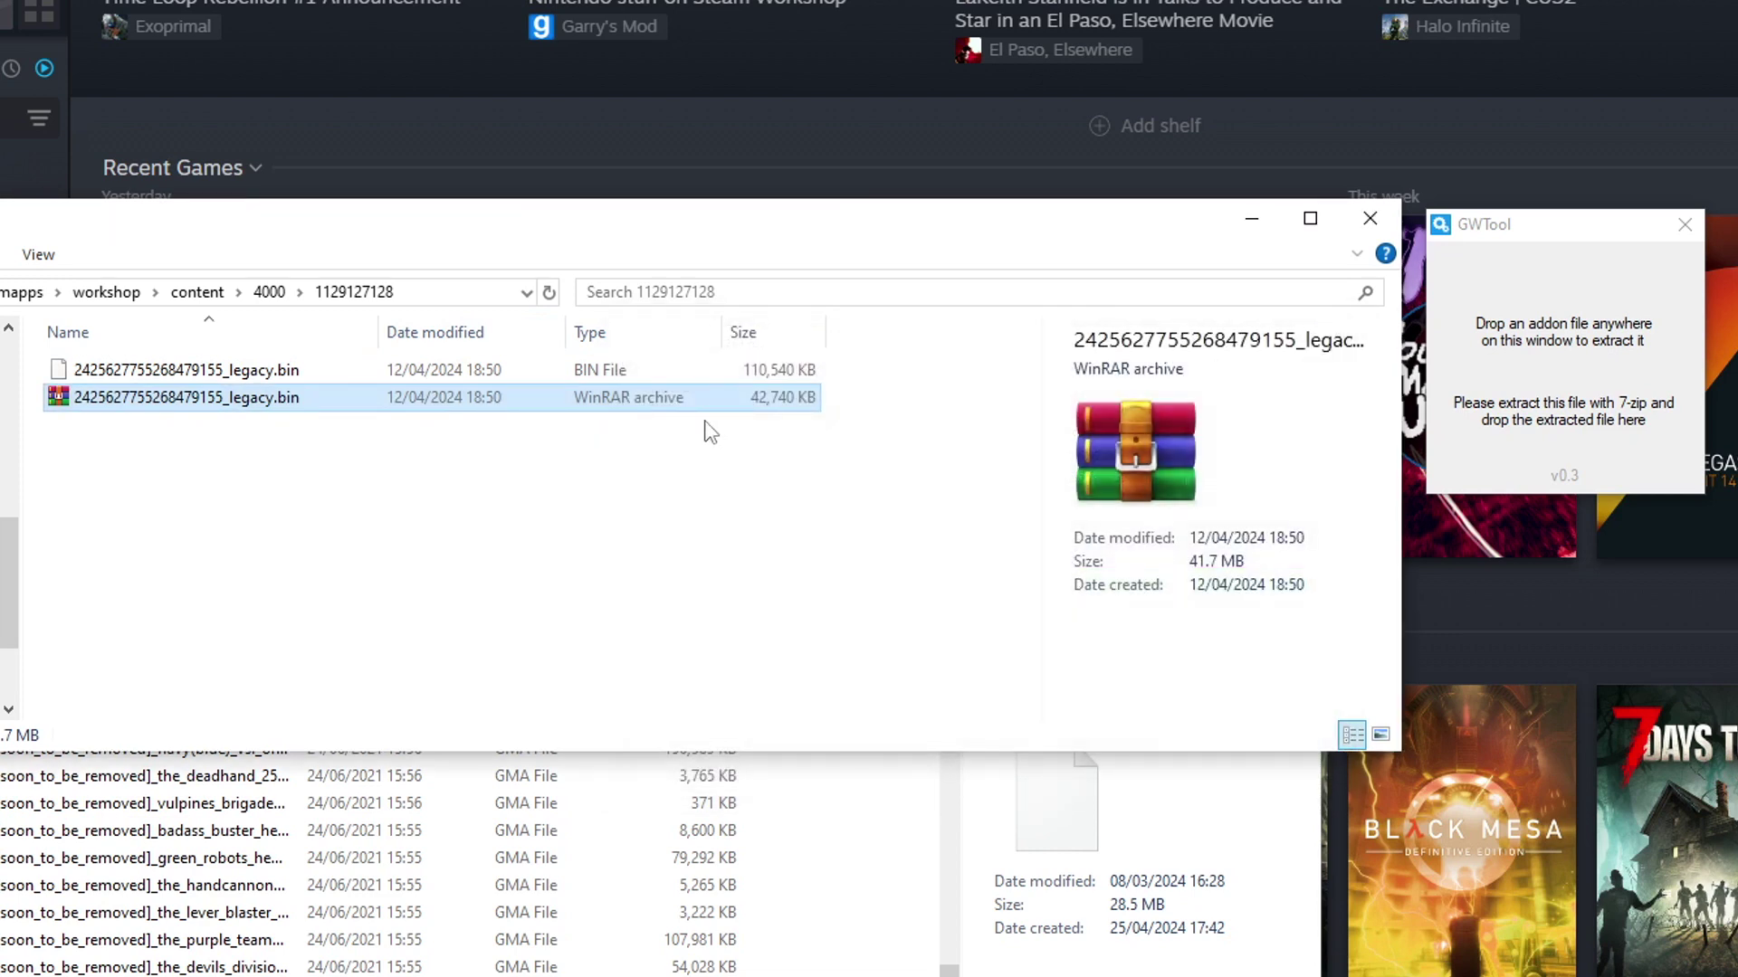
Step: Feed the extracted BIN file to GWTool and open the resulting Abandoned Bunker (TTT) folder
{"action": "left_click", "coordinate": [590, 370]}
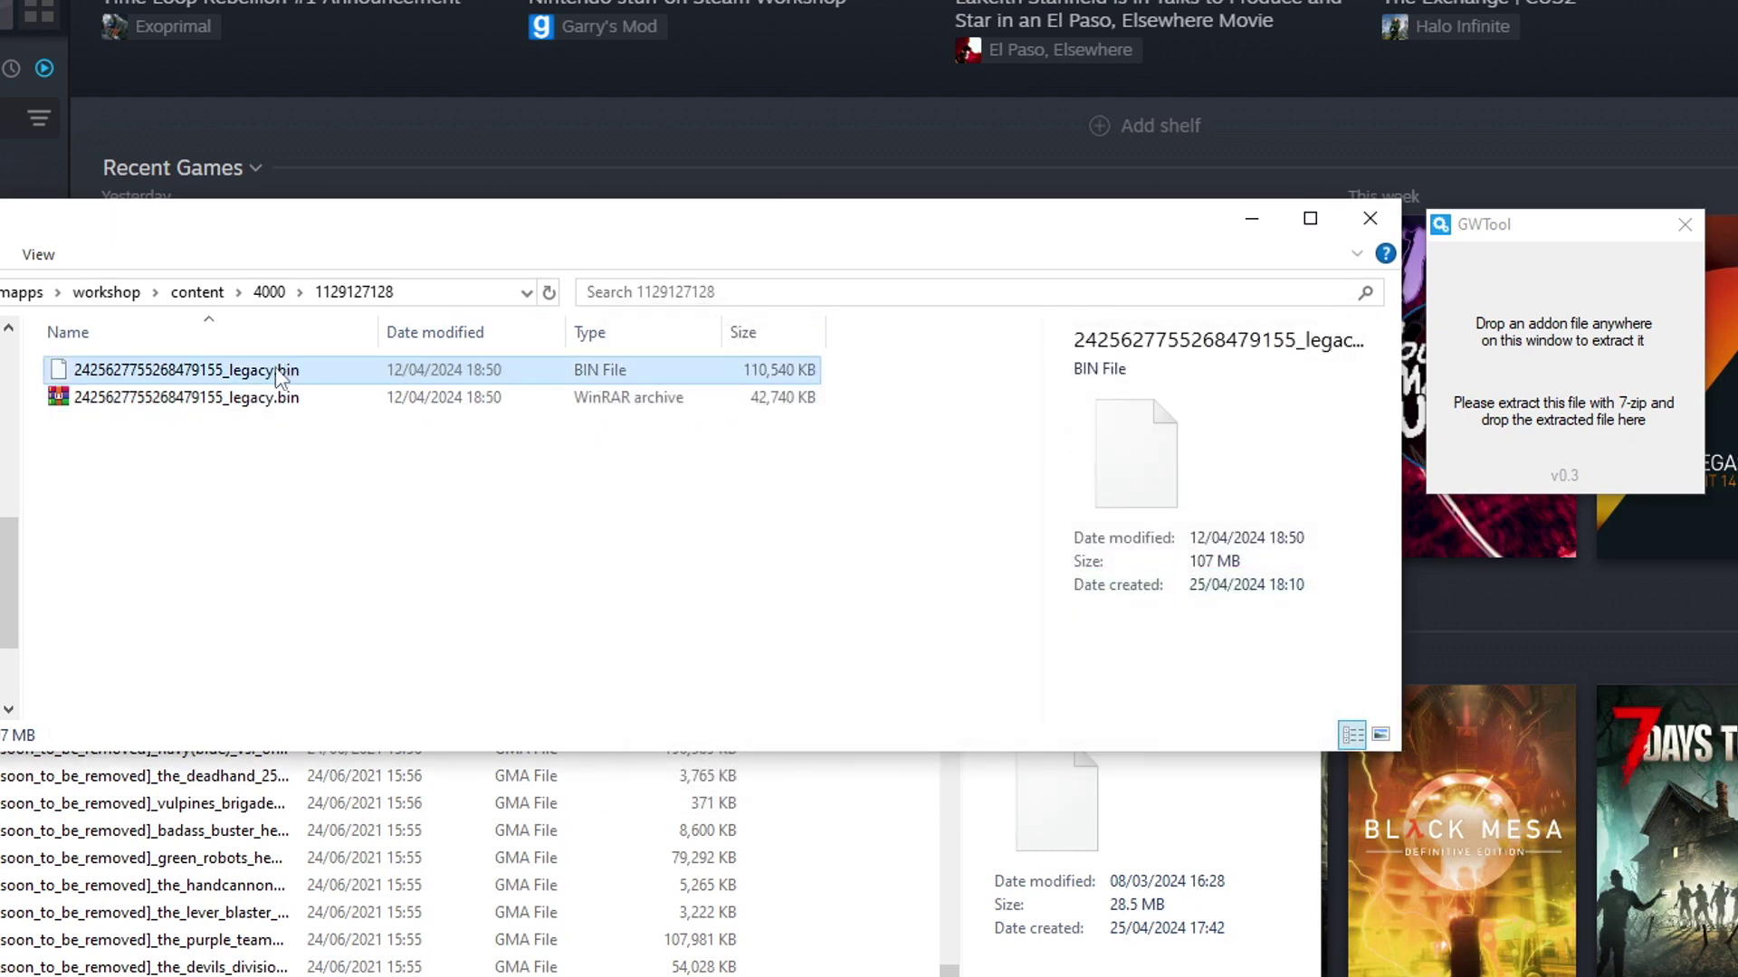
{"action": "left_click_drag", "start_coordinate": [278, 373], "coordinate": [1453, 362]}
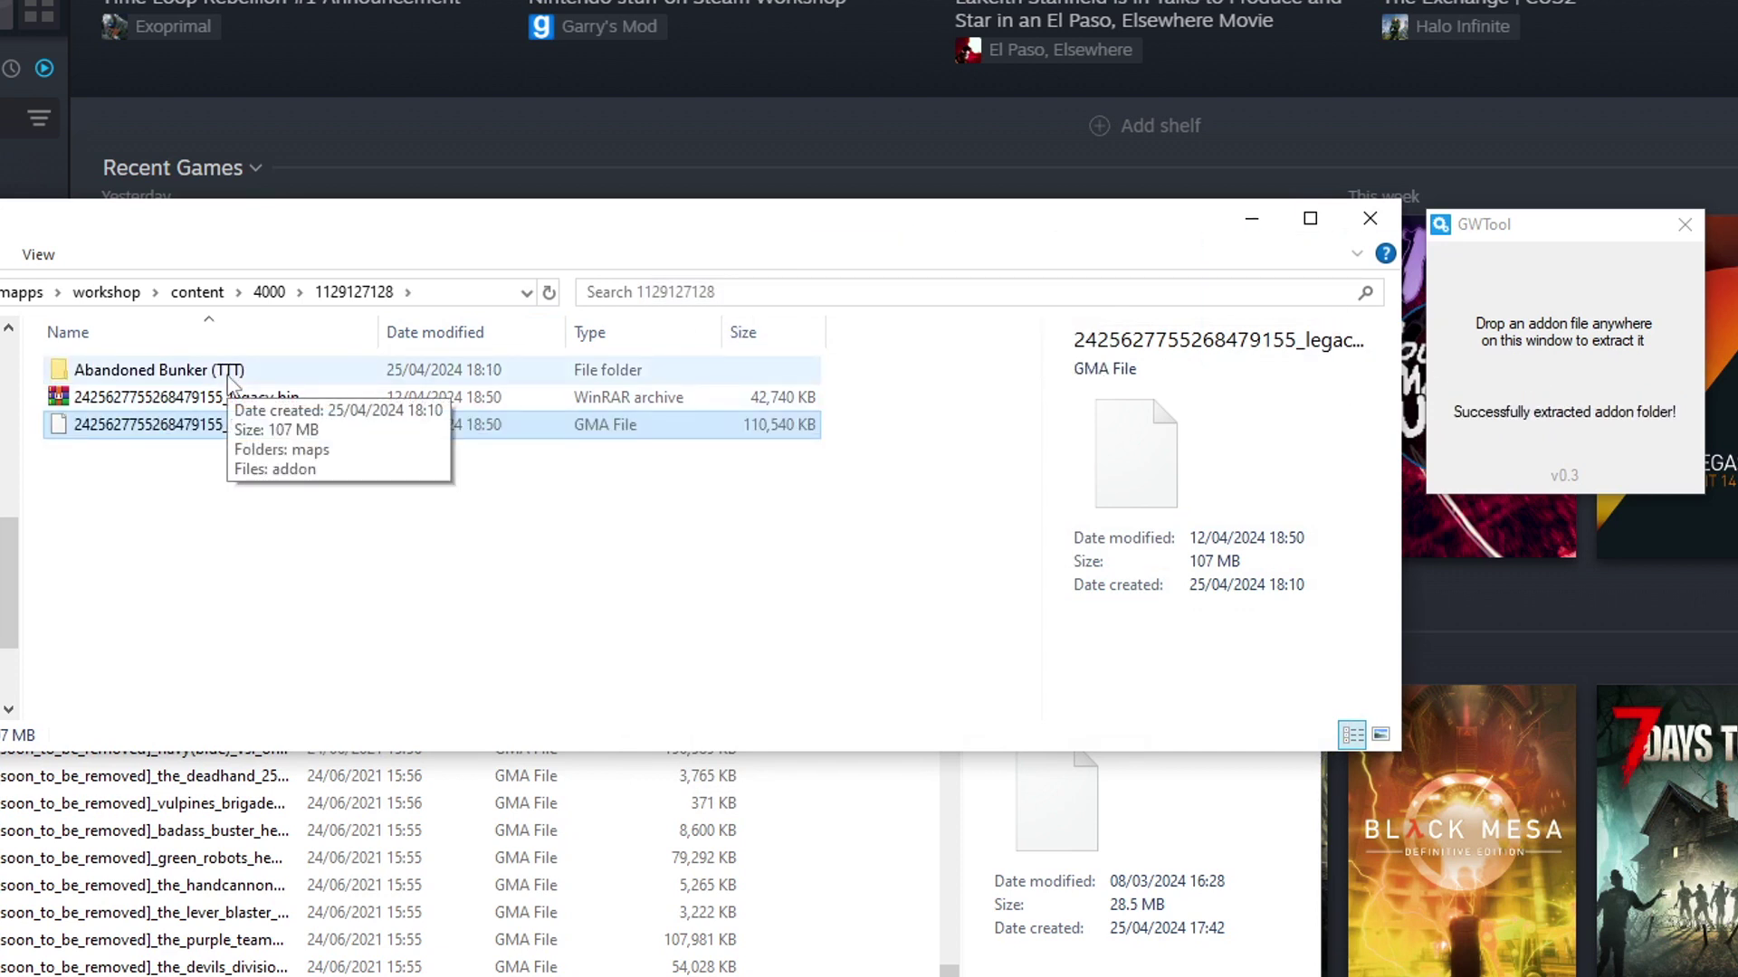
{"action": "double_click", "coordinate": [230, 381]}
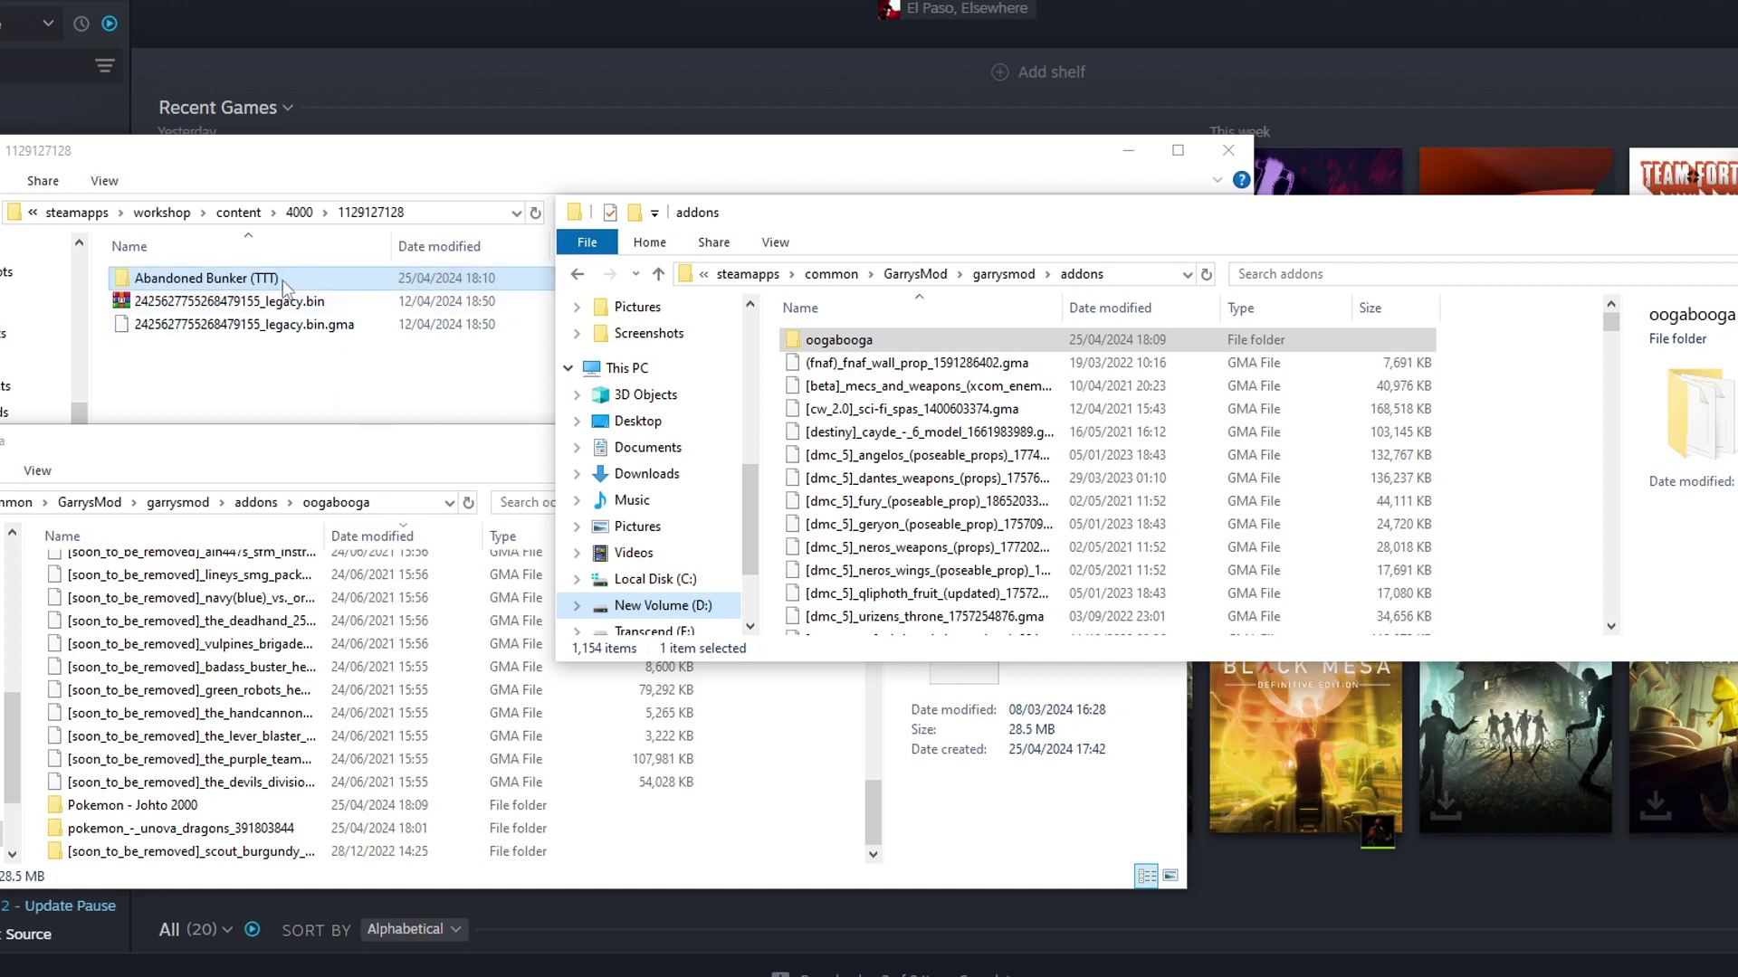
Step: Check Pokemon - Johto 2000's contents, then go back up to oogabooga
{"action": "double_click", "coordinate": [170, 808]}
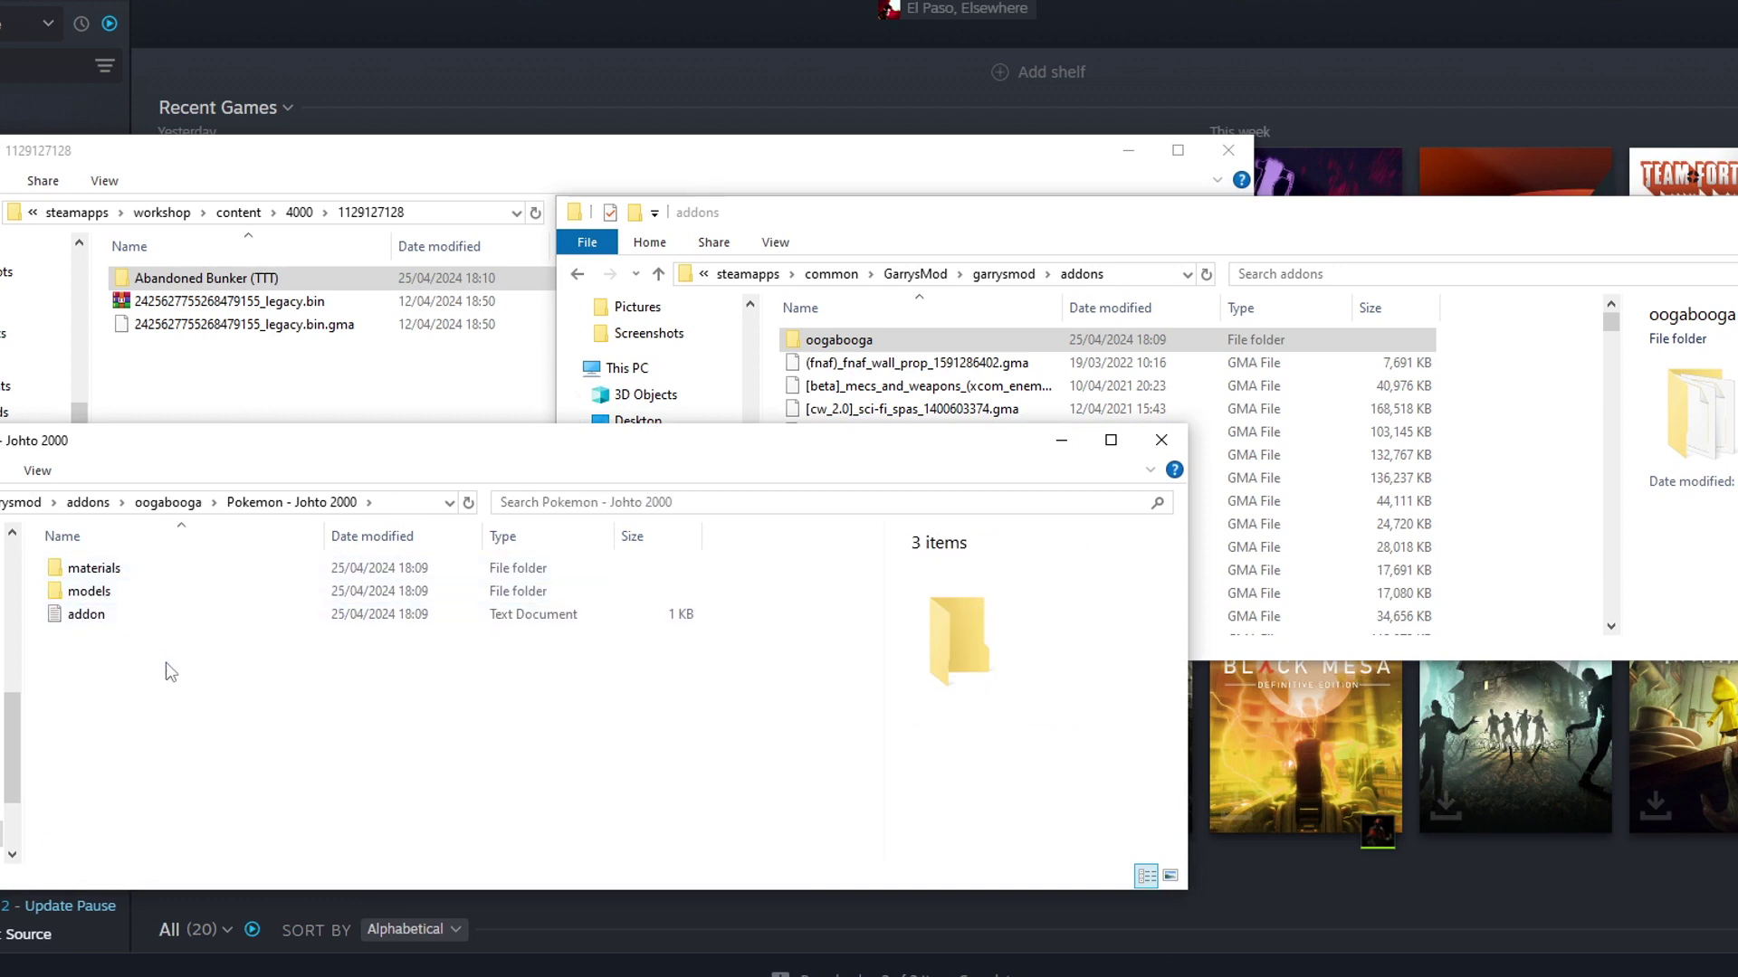
{"action": "key", "text": "alt+Up"}
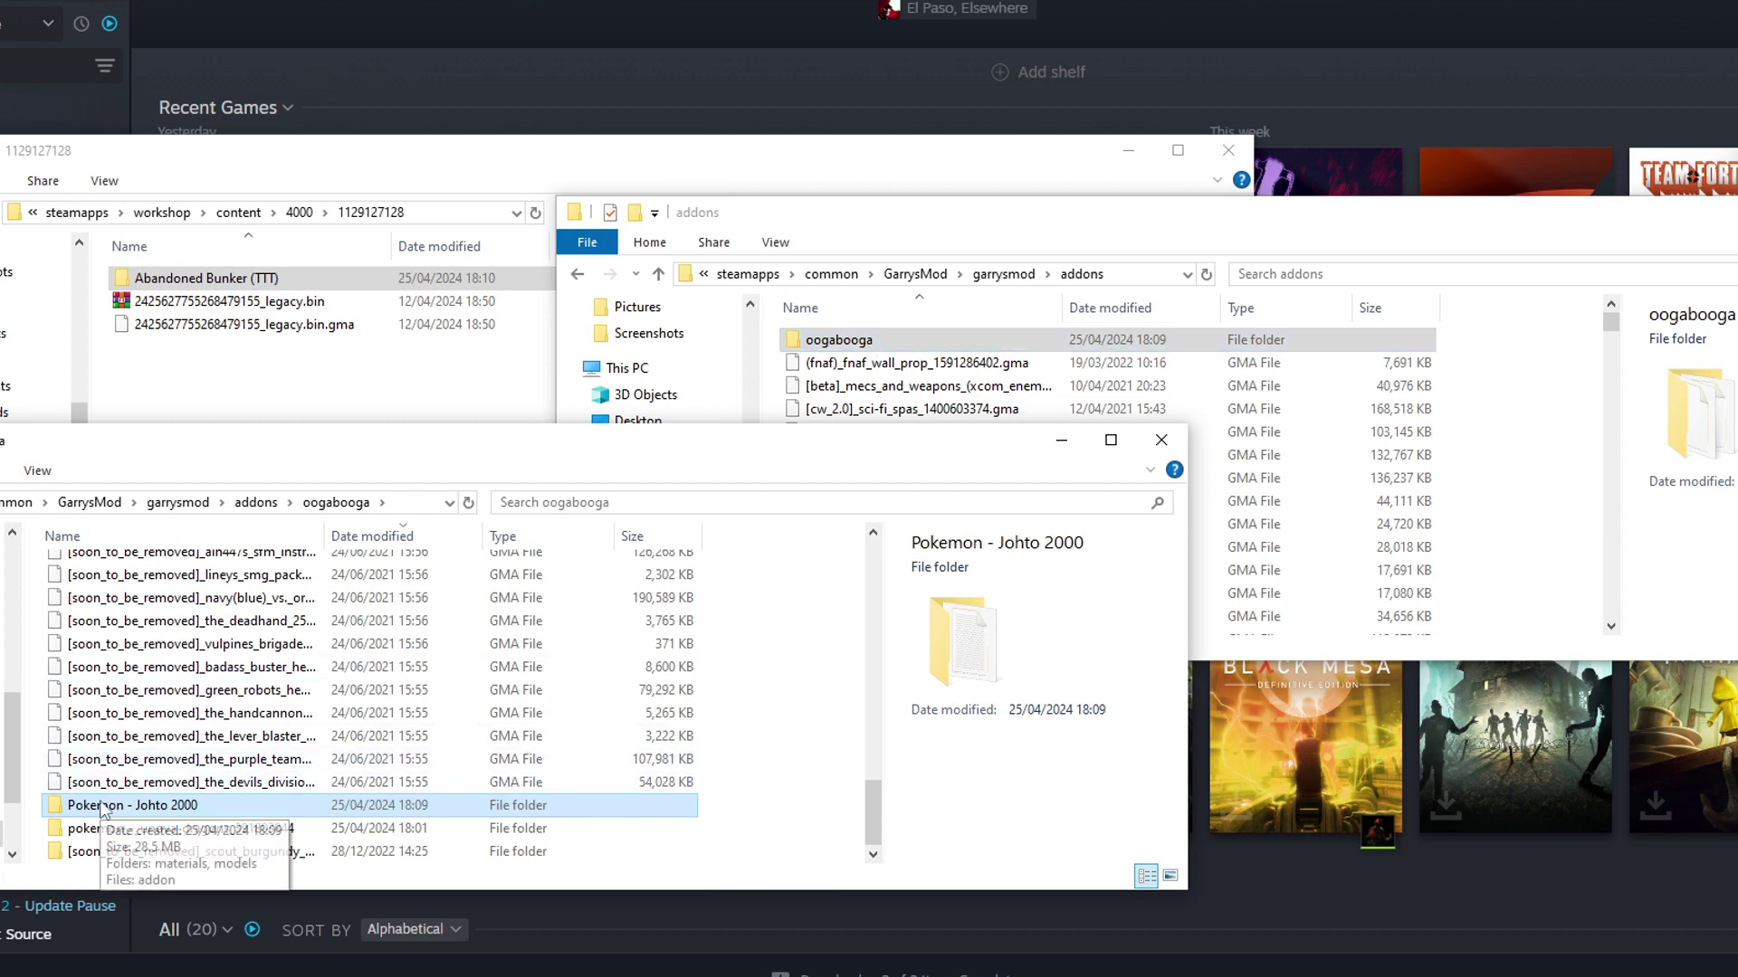
Step: Move Pokemon - Johto 2000 into addons and check its materials and models folders
{"action": "left_click_drag", "start_coordinate": [99, 809], "coordinate": [1484, 498]}
{"action": "left_click", "coordinate": [1551, 600]}
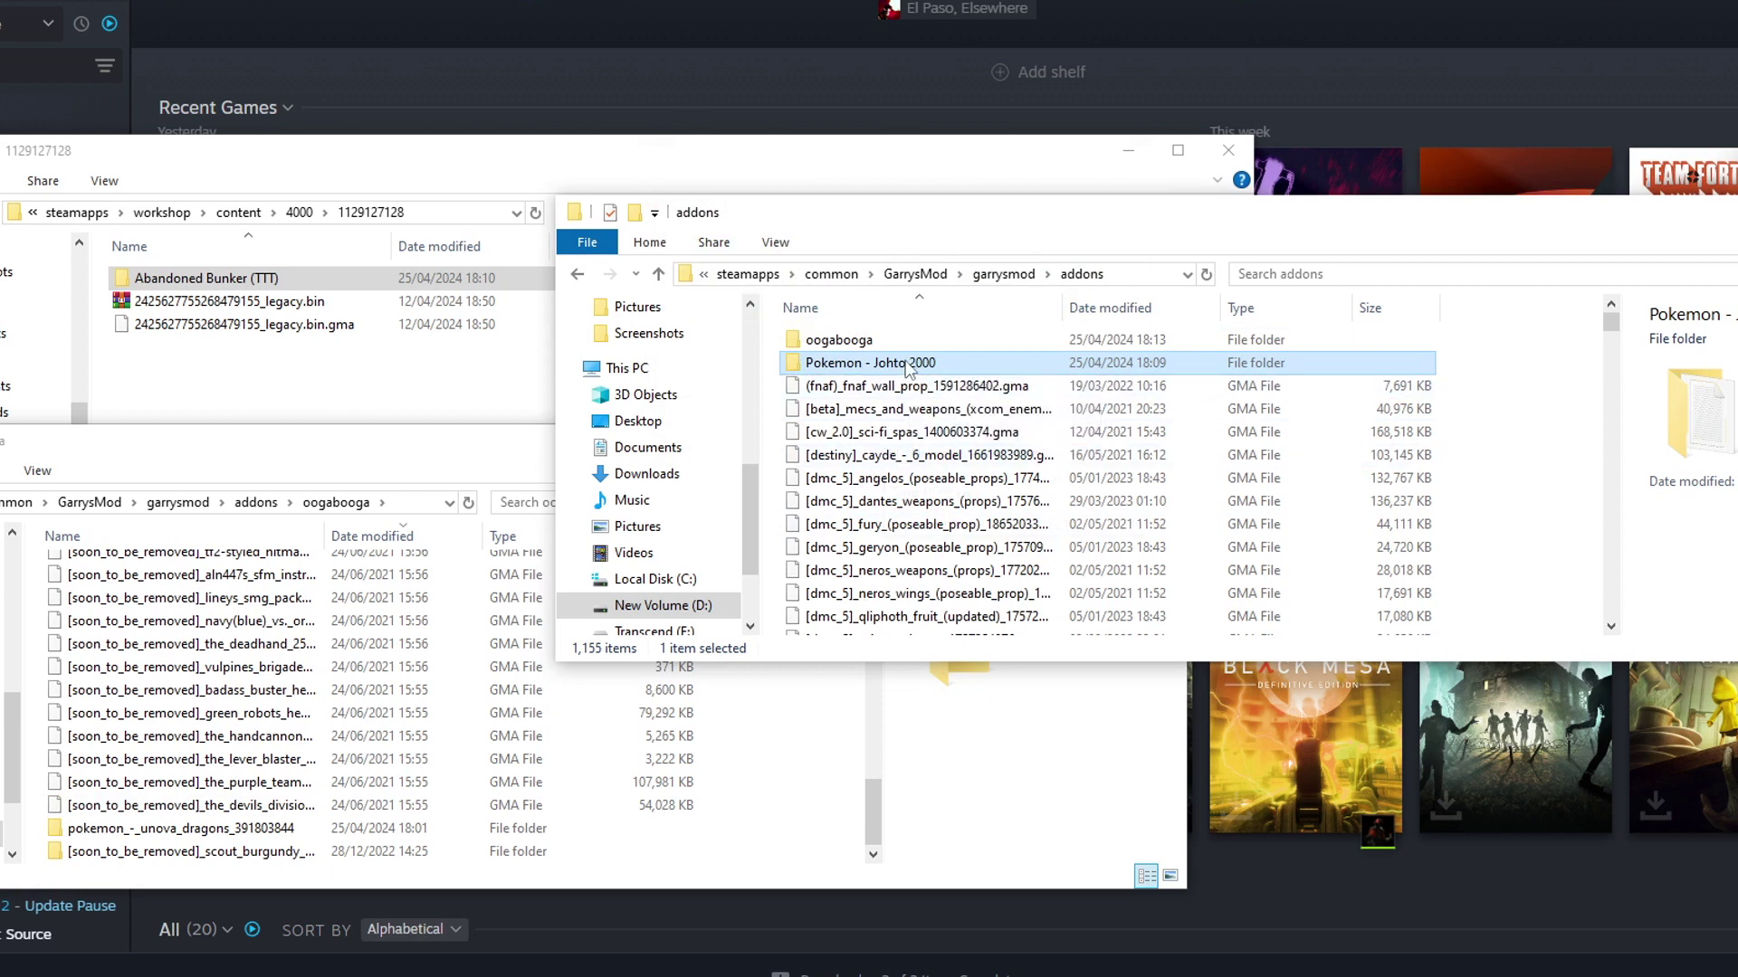
{"action": "double_click", "coordinate": [906, 365]}
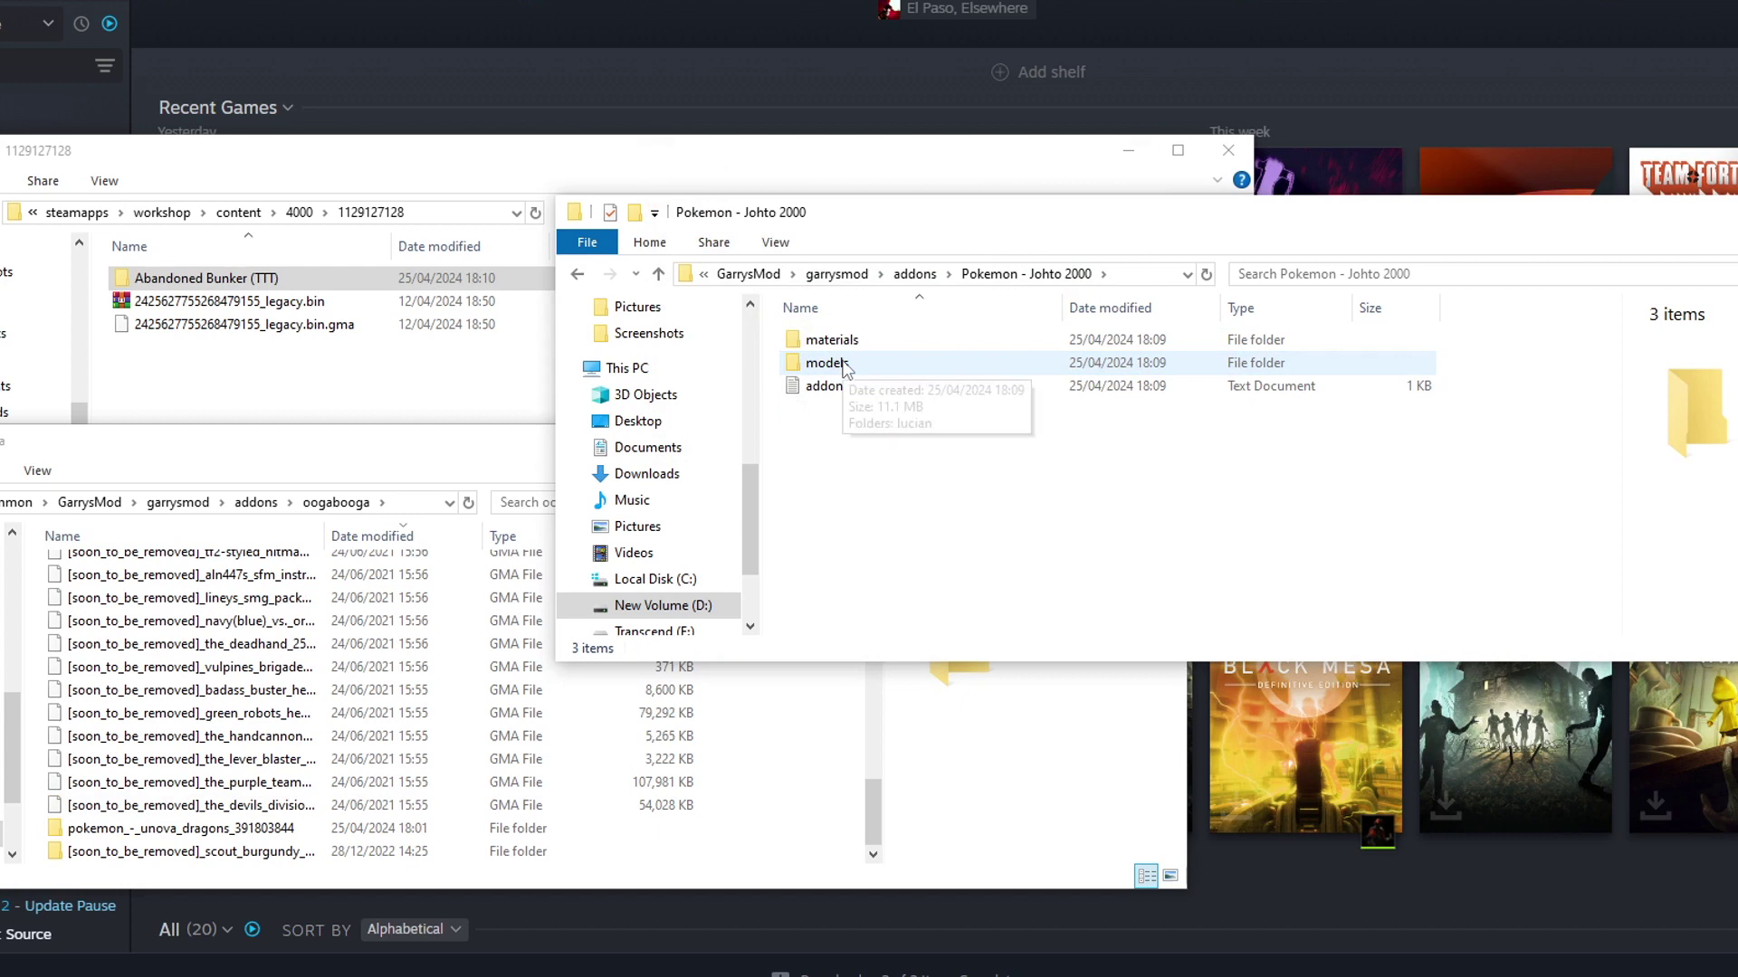
{"action": "left_click", "coordinate": [855, 340]}
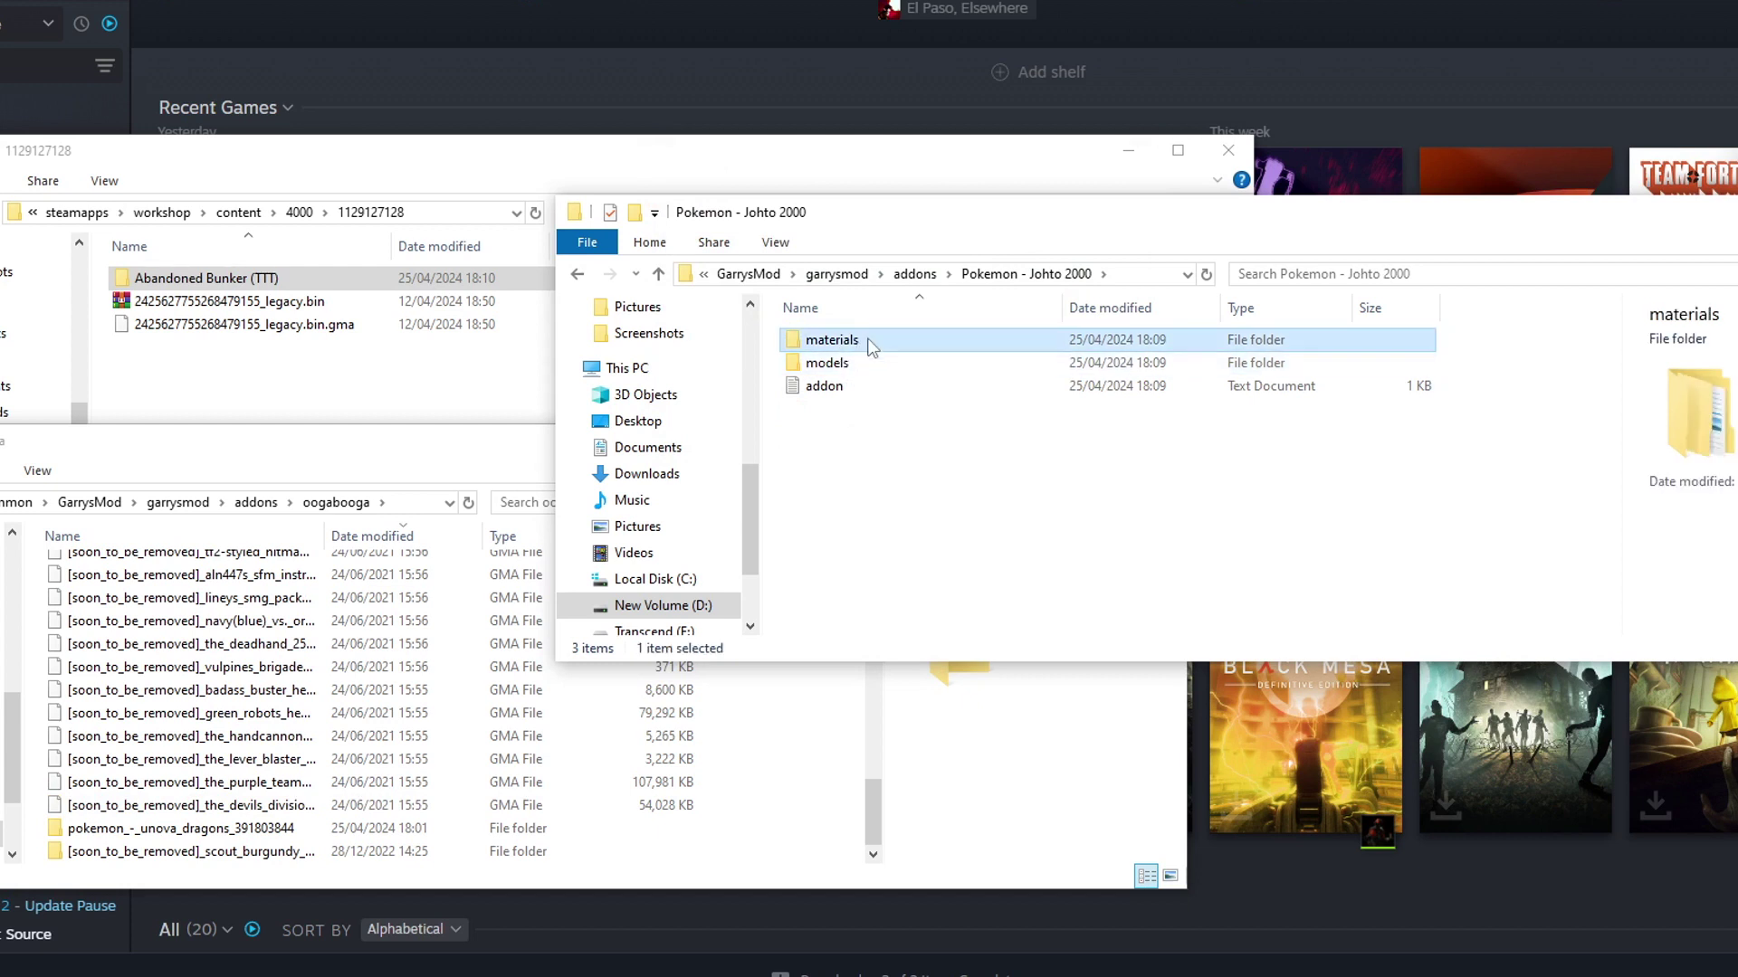
{"action": "left_click", "coordinate": [871, 361]}
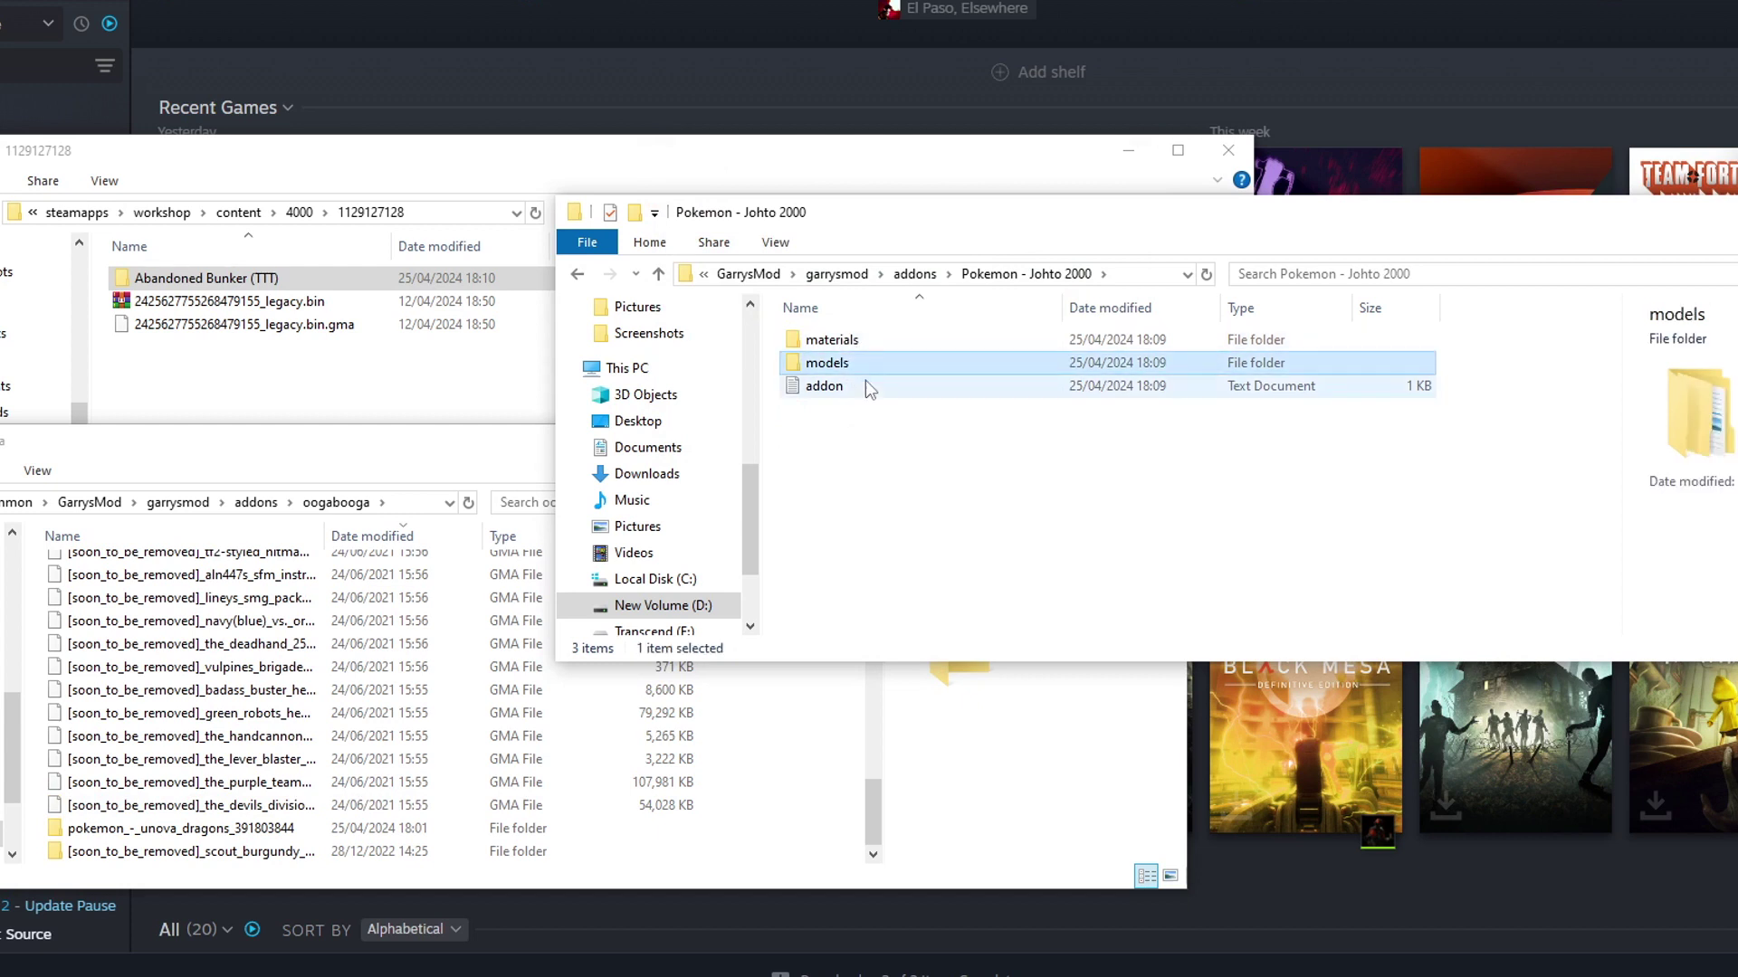
{"action": "left_click", "coordinate": [916, 280]}
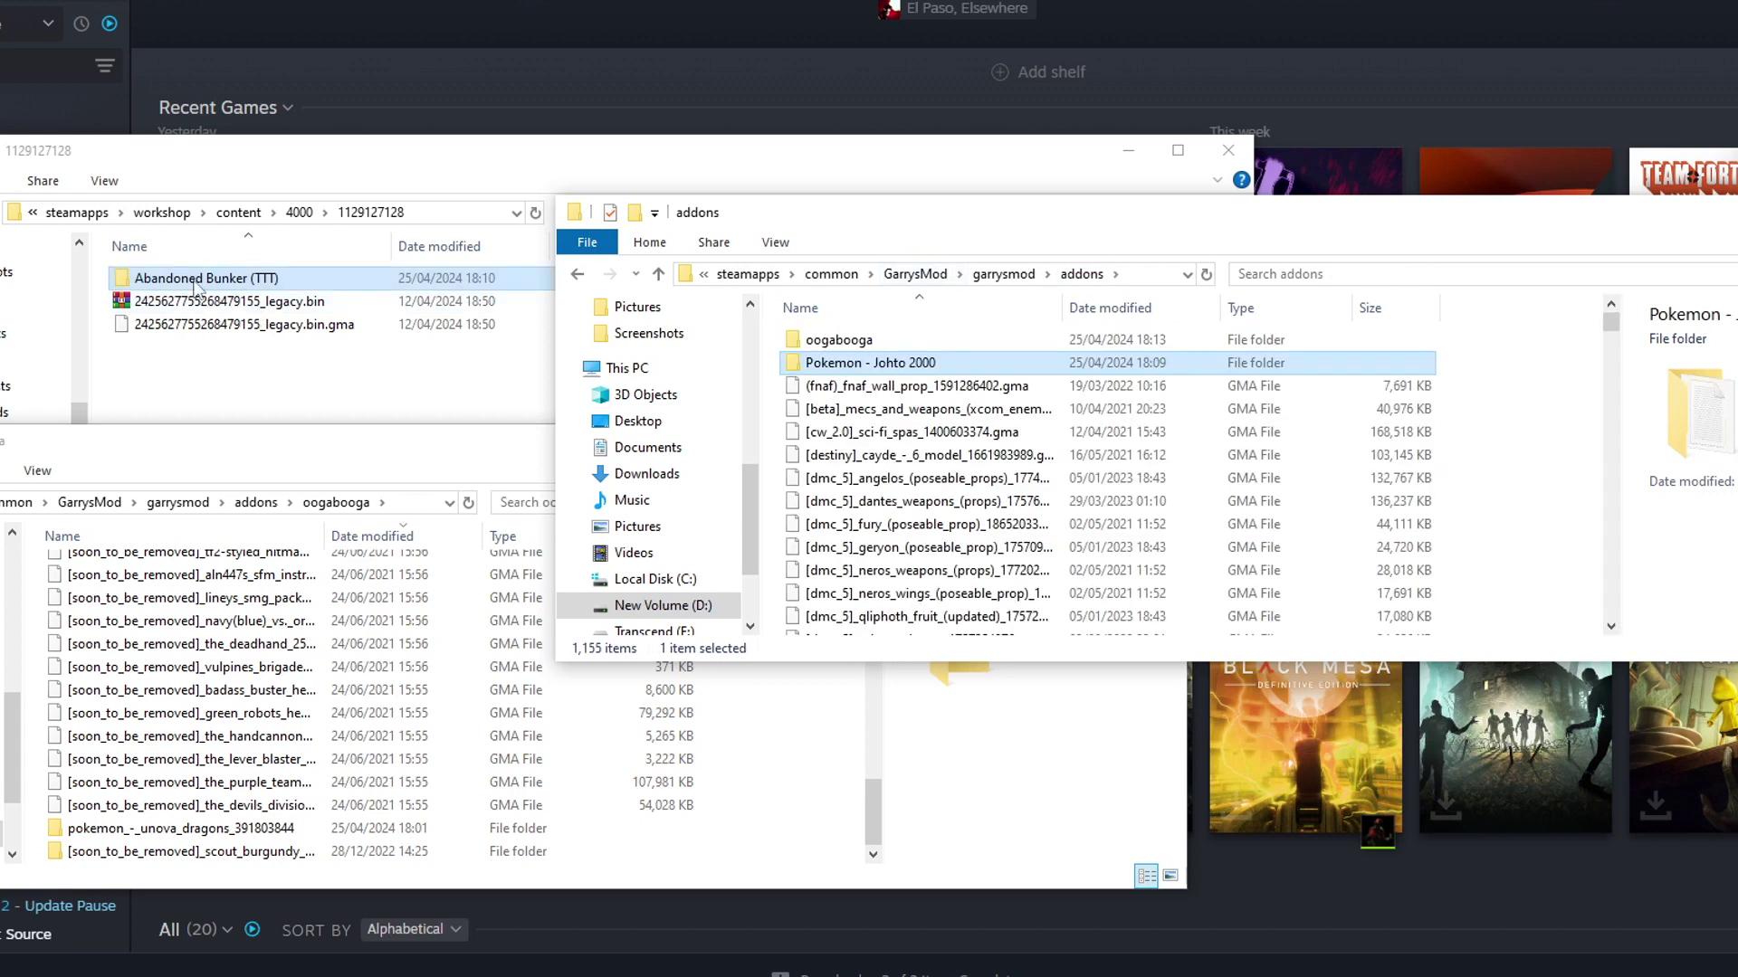
Step: Move Abandoned Bunker (TTT) into addons and open it to check its contents
{"action": "left_click_drag", "start_coordinate": [868, 363], "coordinate": [1439, 536]}
{"action": "left_click", "coordinate": [1512, 644]}
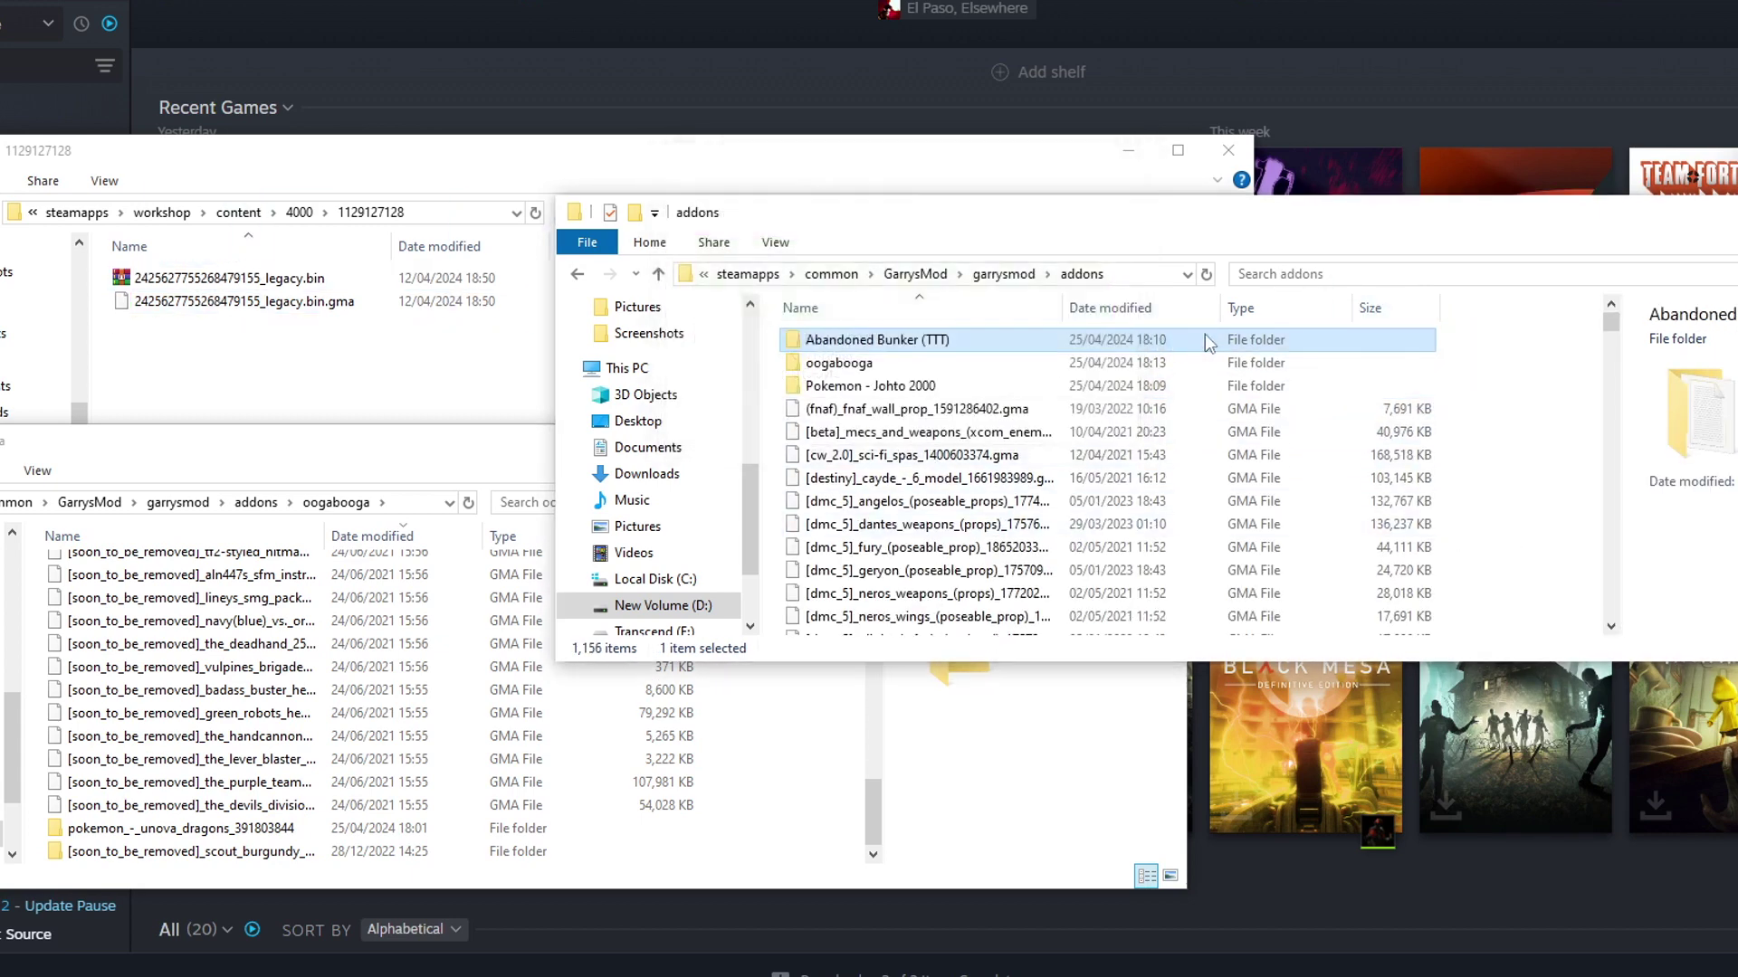
{"action": "double_click", "coordinate": [855, 343]}
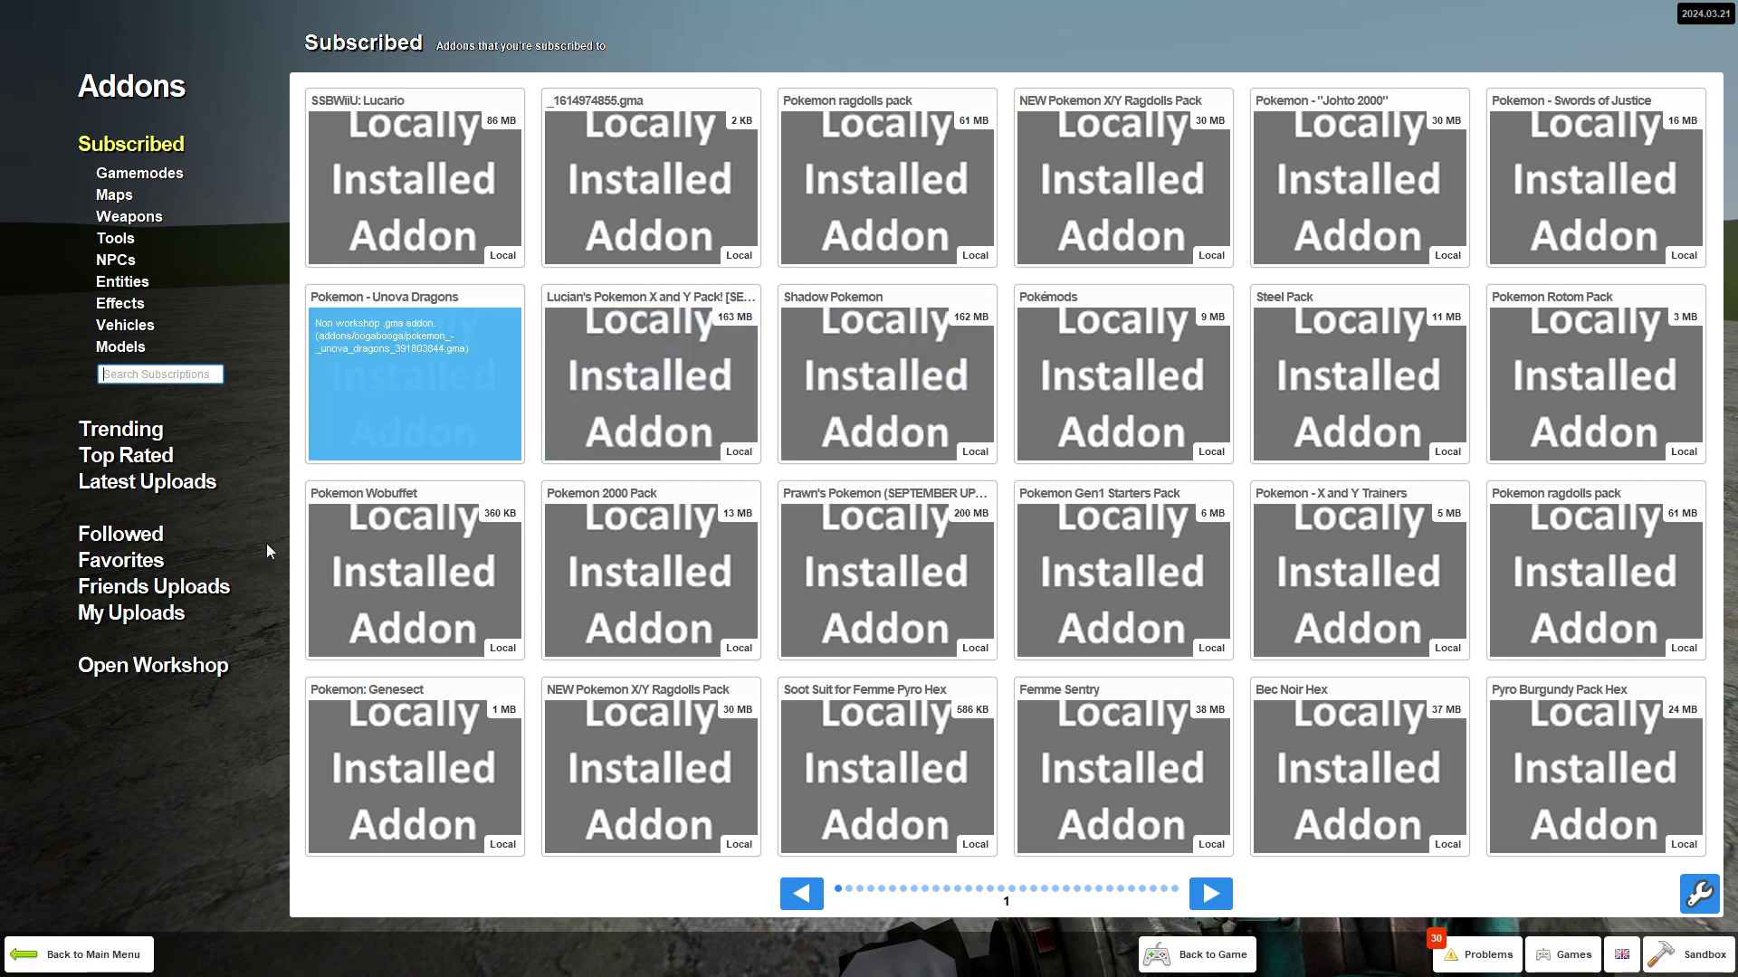
Step: Search the subscribed addons for 'un' to find Pokemon - Unova Dragons installed locally
{"action": "left_click", "coordinate": [99, 958]}
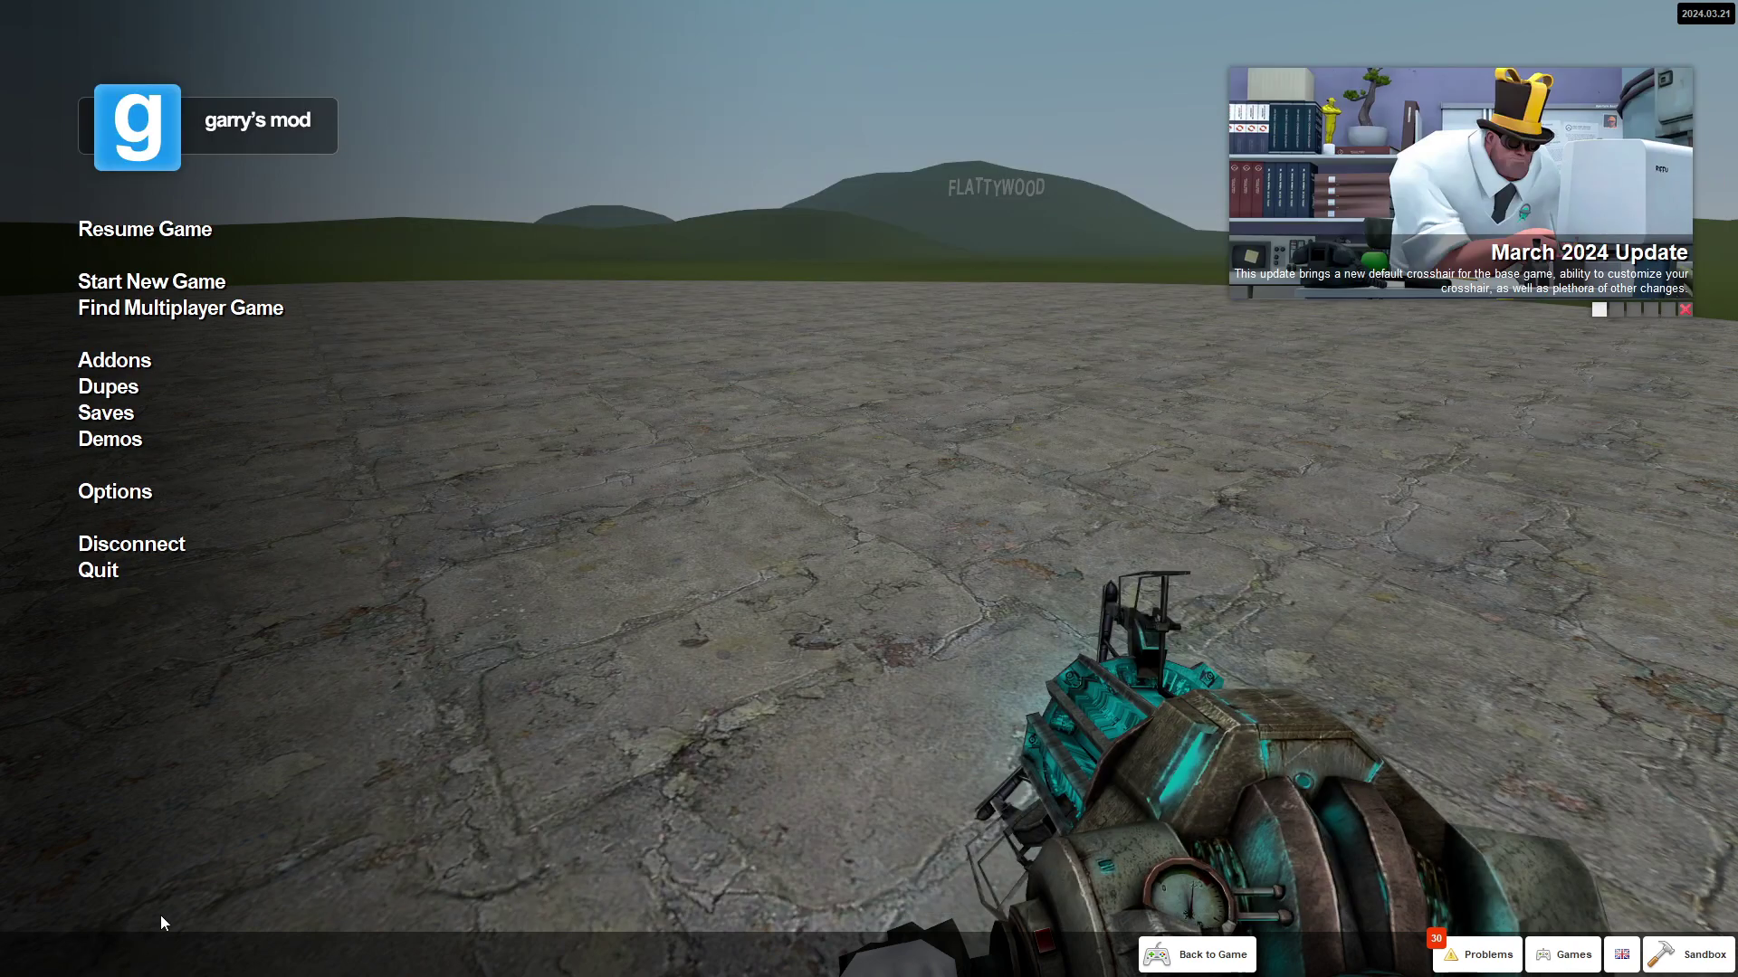
{"action": "key", "text": "Escape"}
{"action": "key", "text": "Escape"}
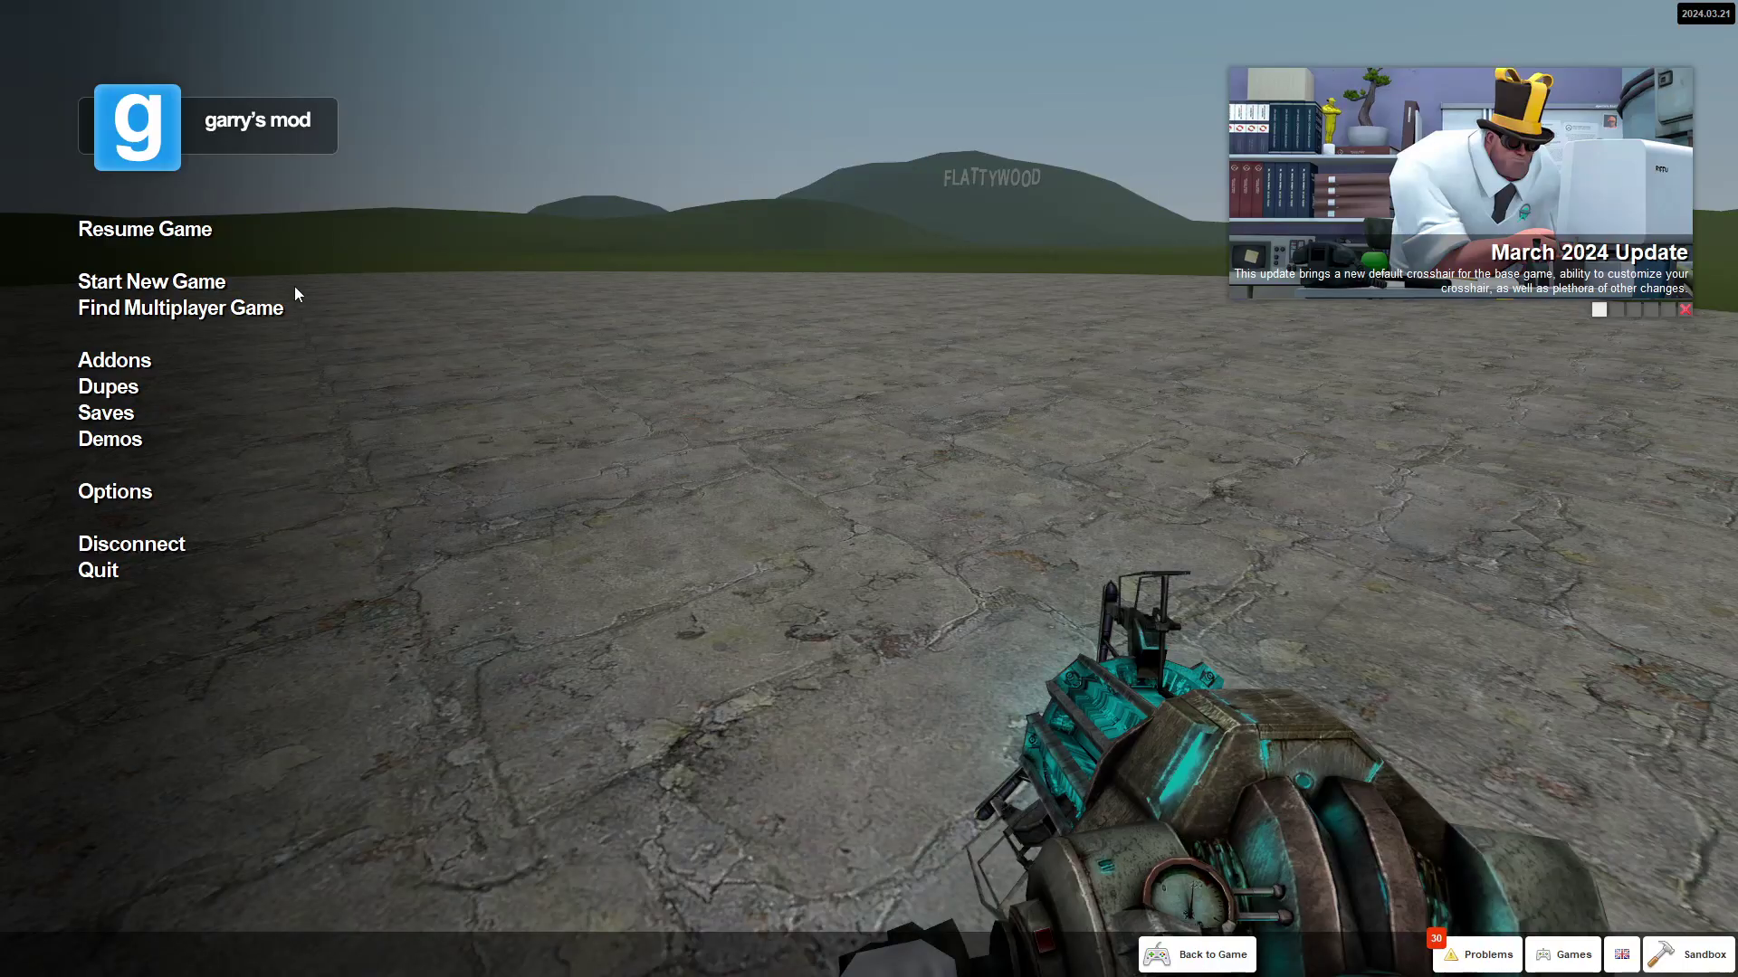
{"action": "left_click", "coordinate": [147, 369]}
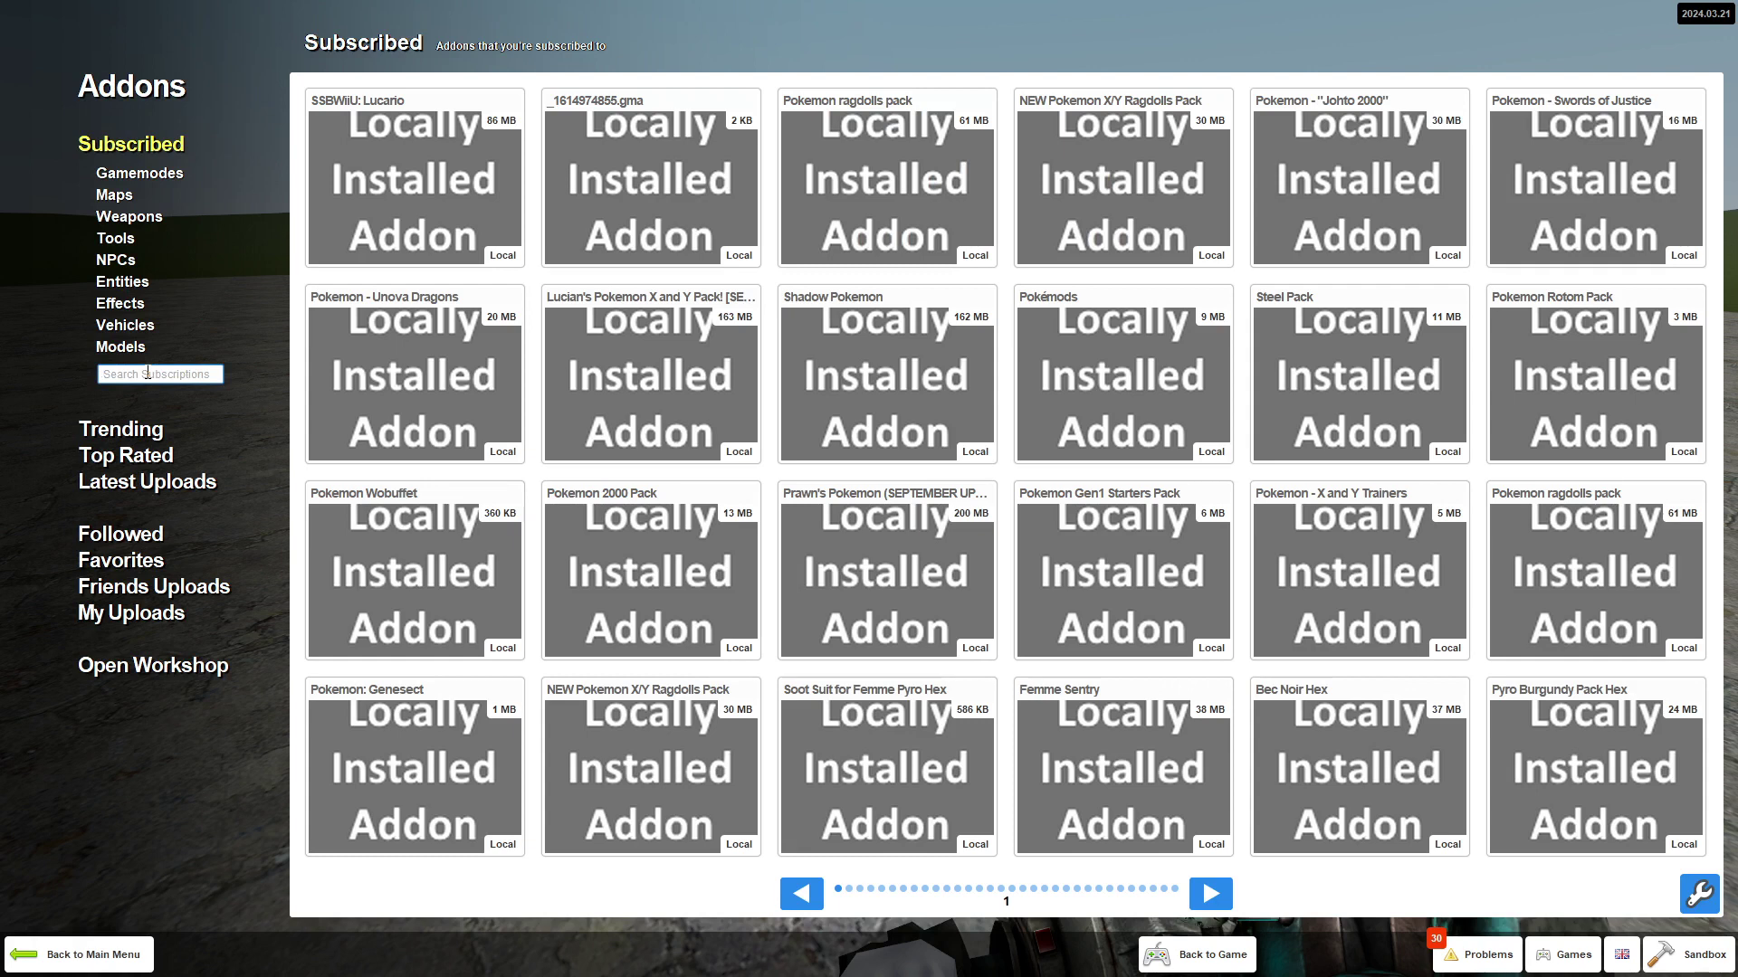
{"action": "type", "text": "unova"}
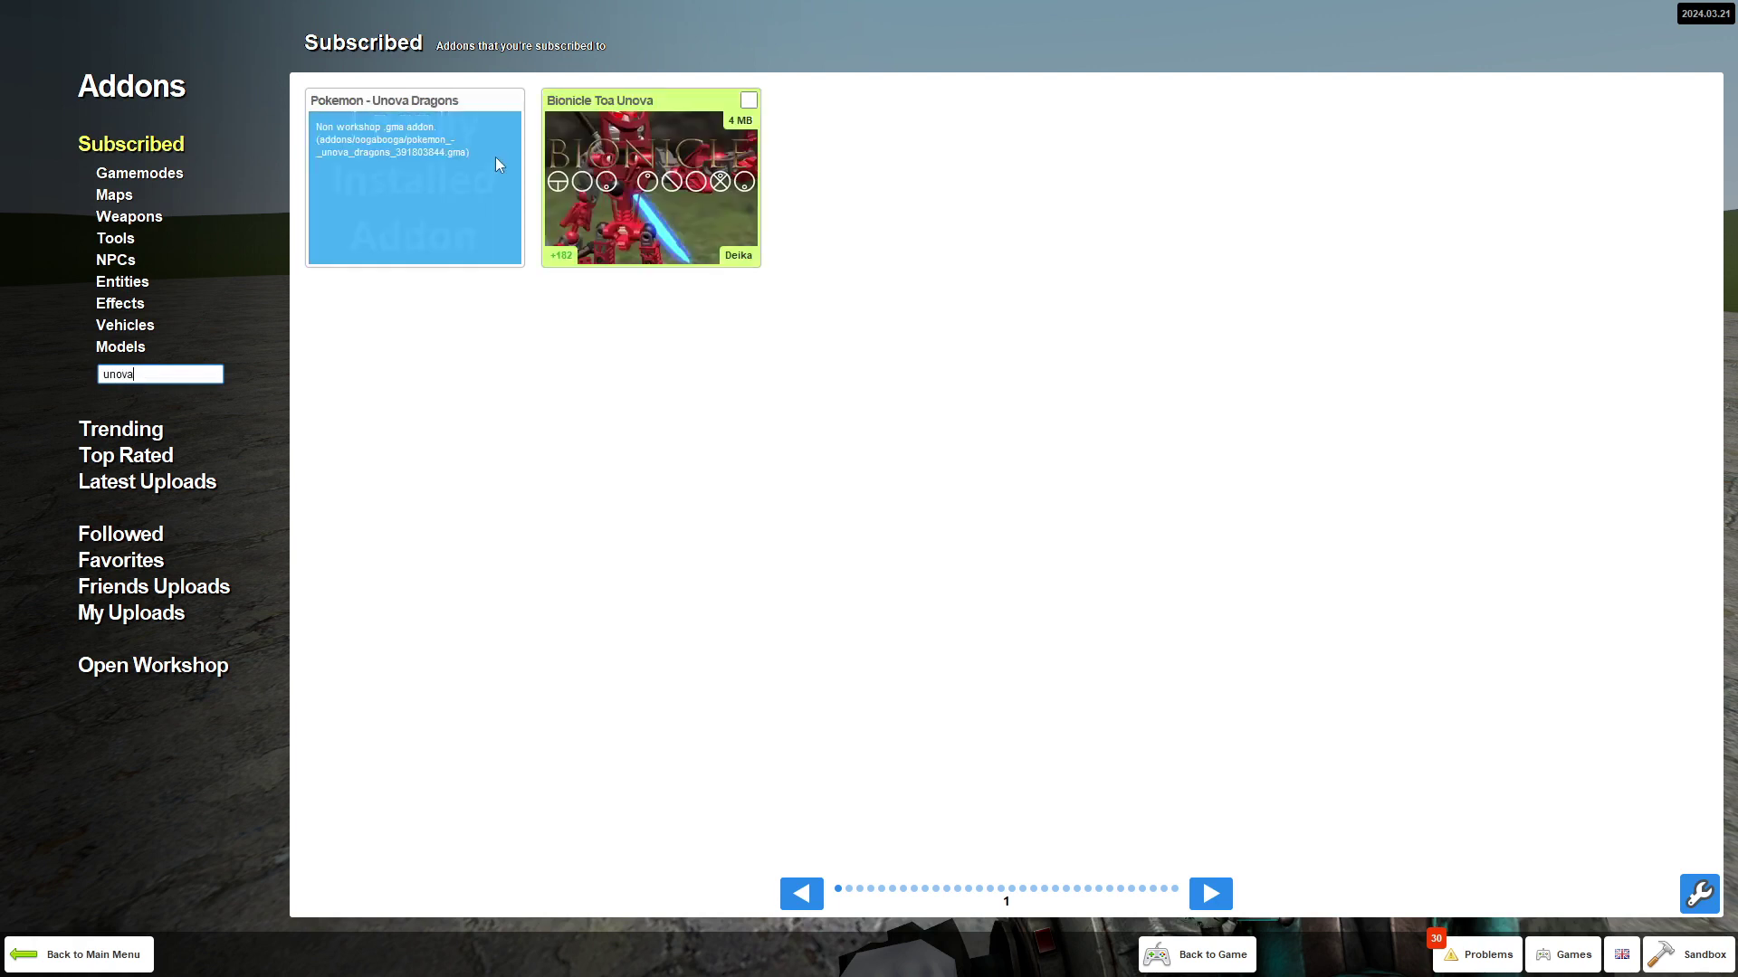
{"action": "mouse_move", "coordinate": [616, 143]}
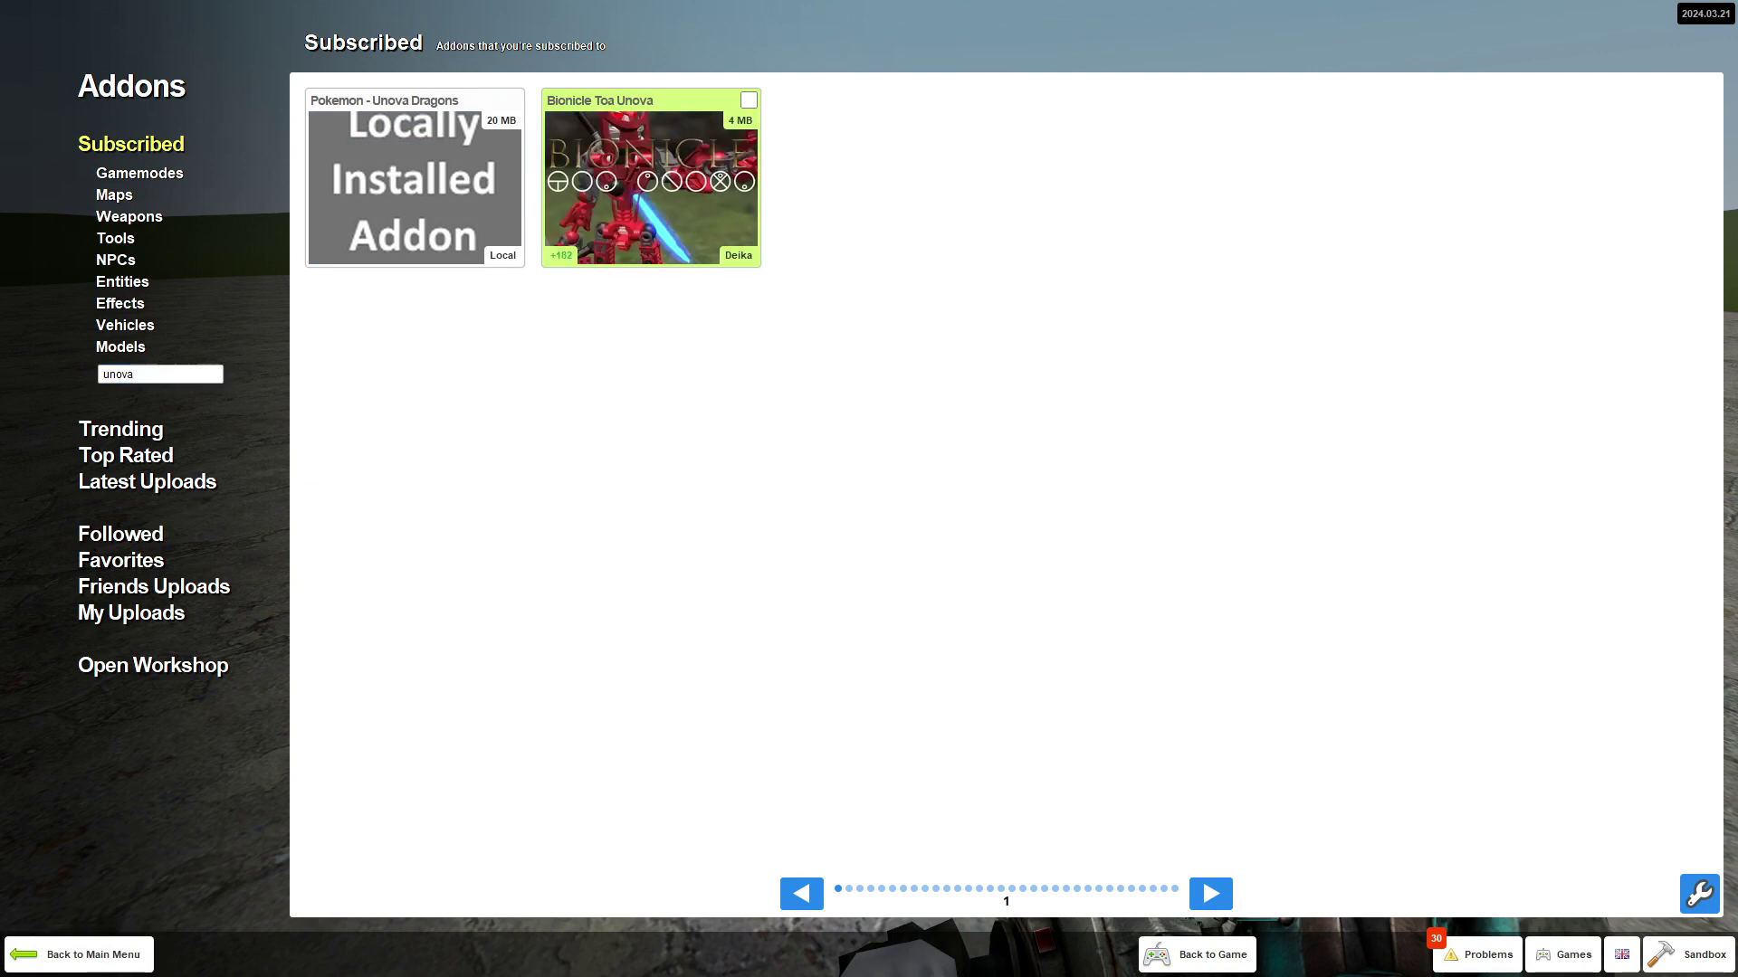
Step: Resume the game from the main menu and open the spawn menu with Q
{"action": "left_click", "coordinate": [77, 955]}
{"action": "key", "text": "Escape"}
{"action": "key", "text": "q"}
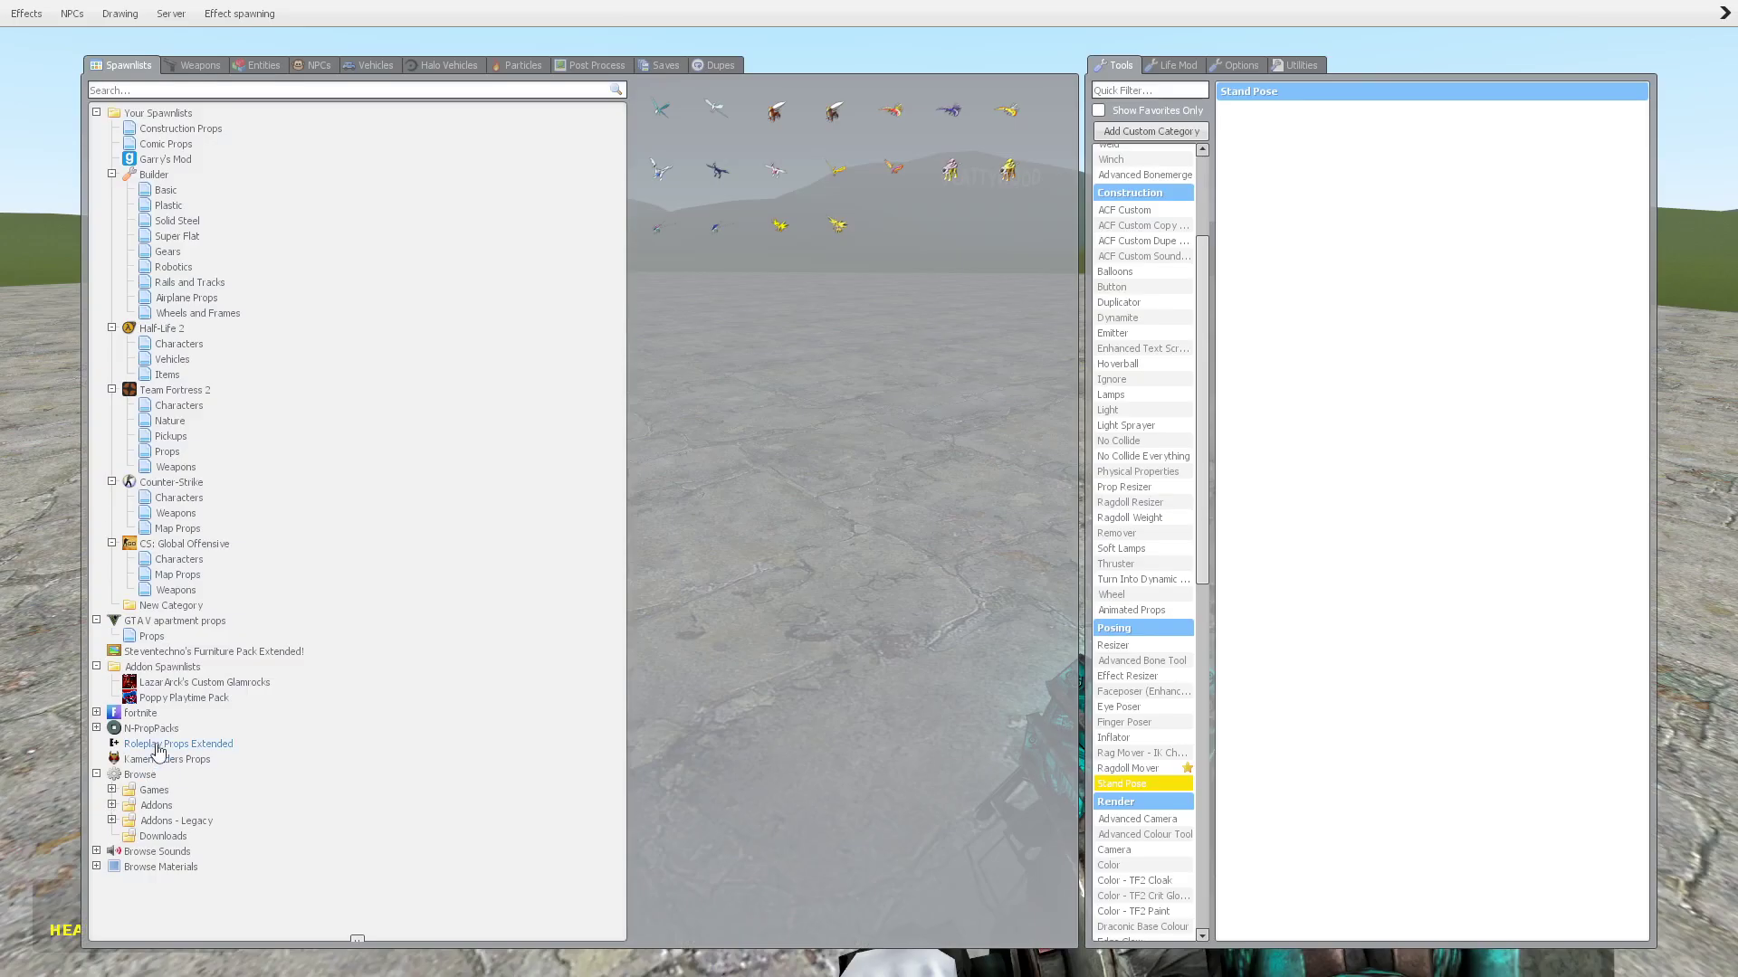
Step: Spawn a dragon from the Pokemon - Unova Dragons addon into the world
{"action": "left_click", "coordinate": [112, 806]}
{"action": "scroll", "coordinate": [233, 291], "scroll_direction": "down", "scroll_amount": 10}
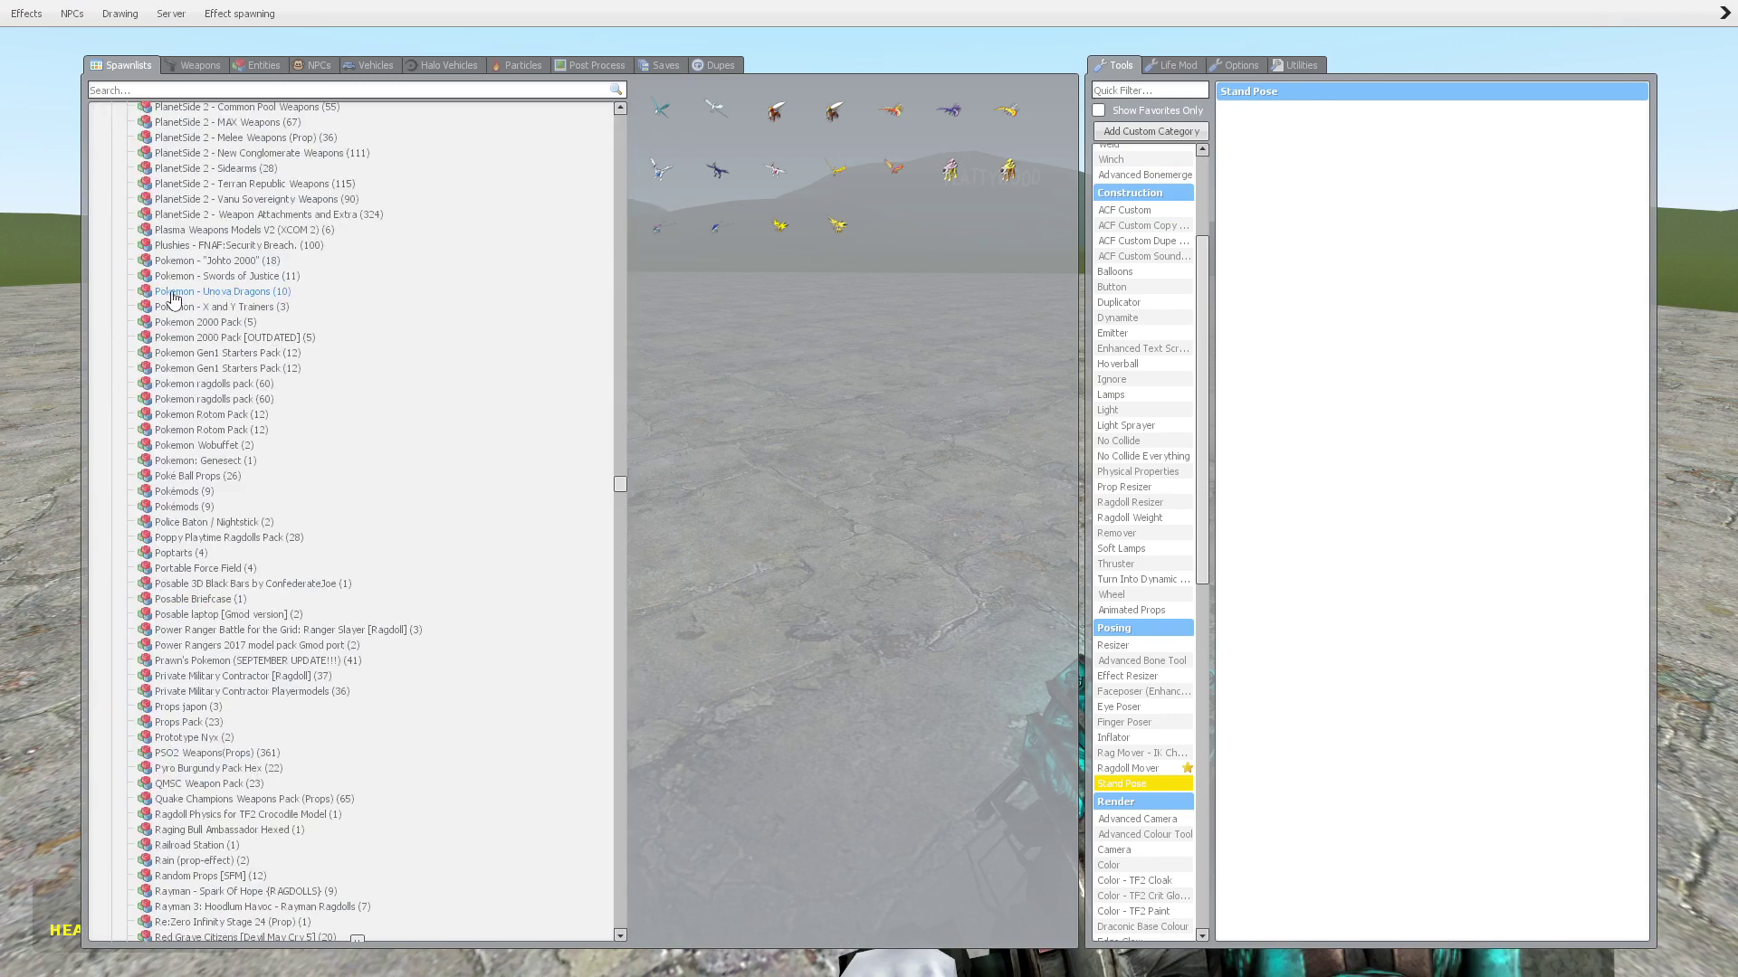
{"action": "left_click", "coordinate": [238, 294]}
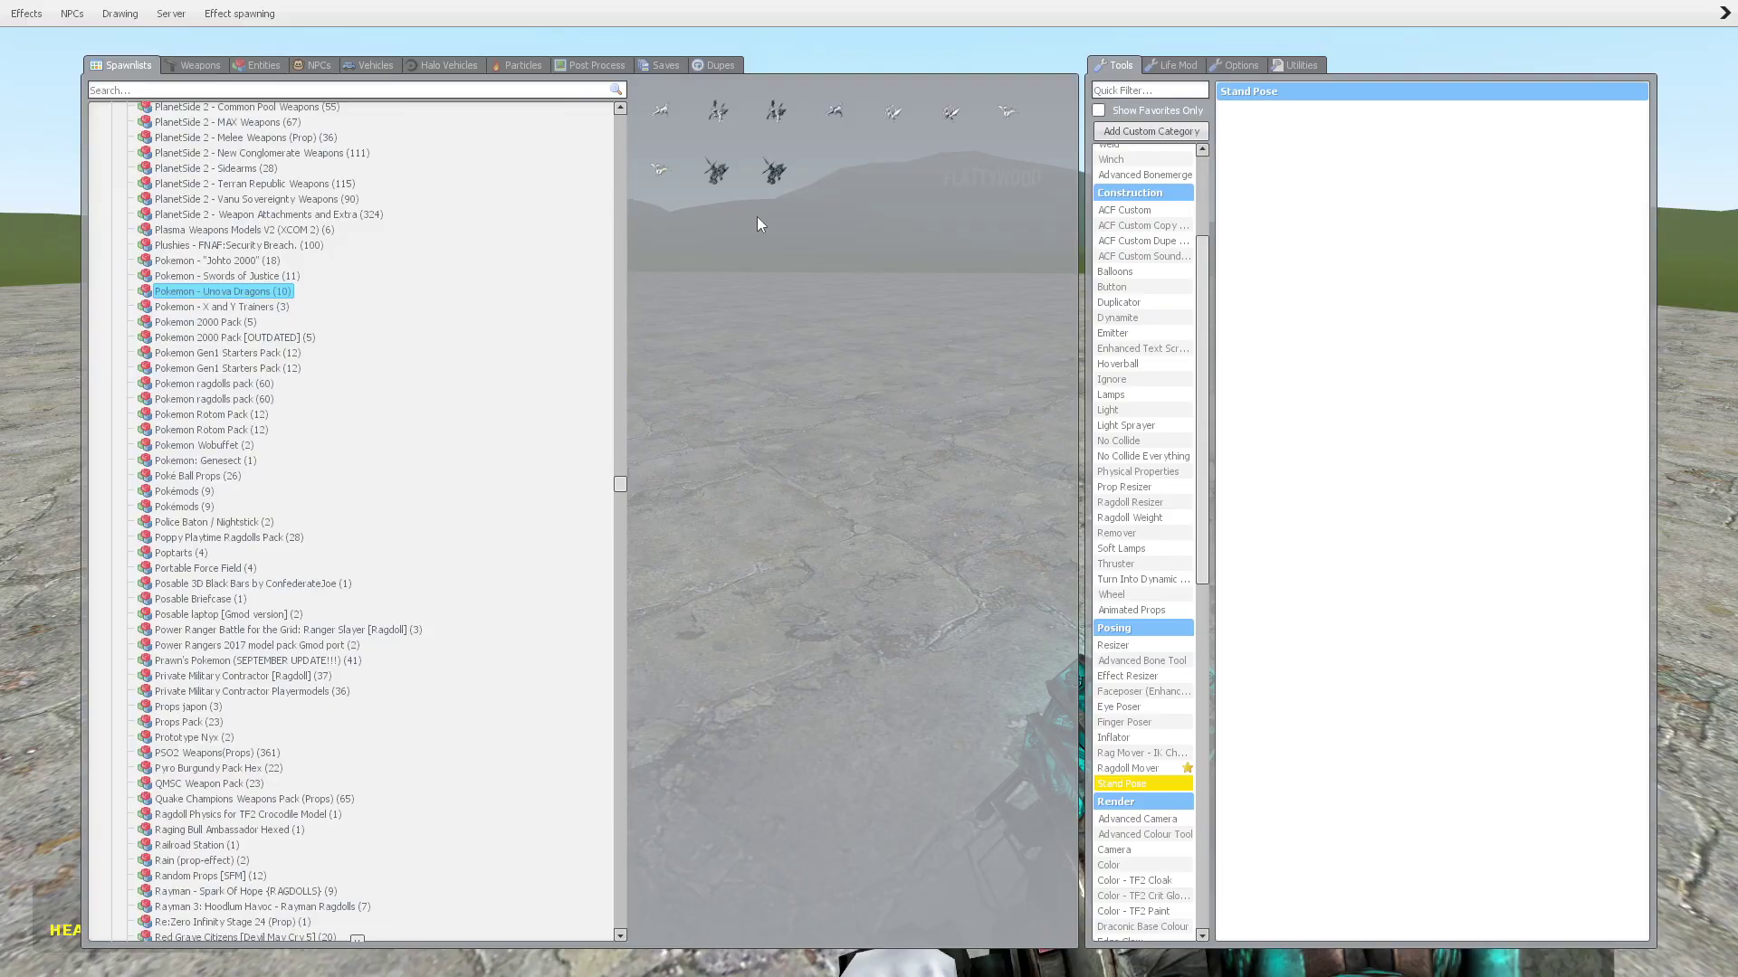
{"action": "left_click", "coordinate": [770, 176]}
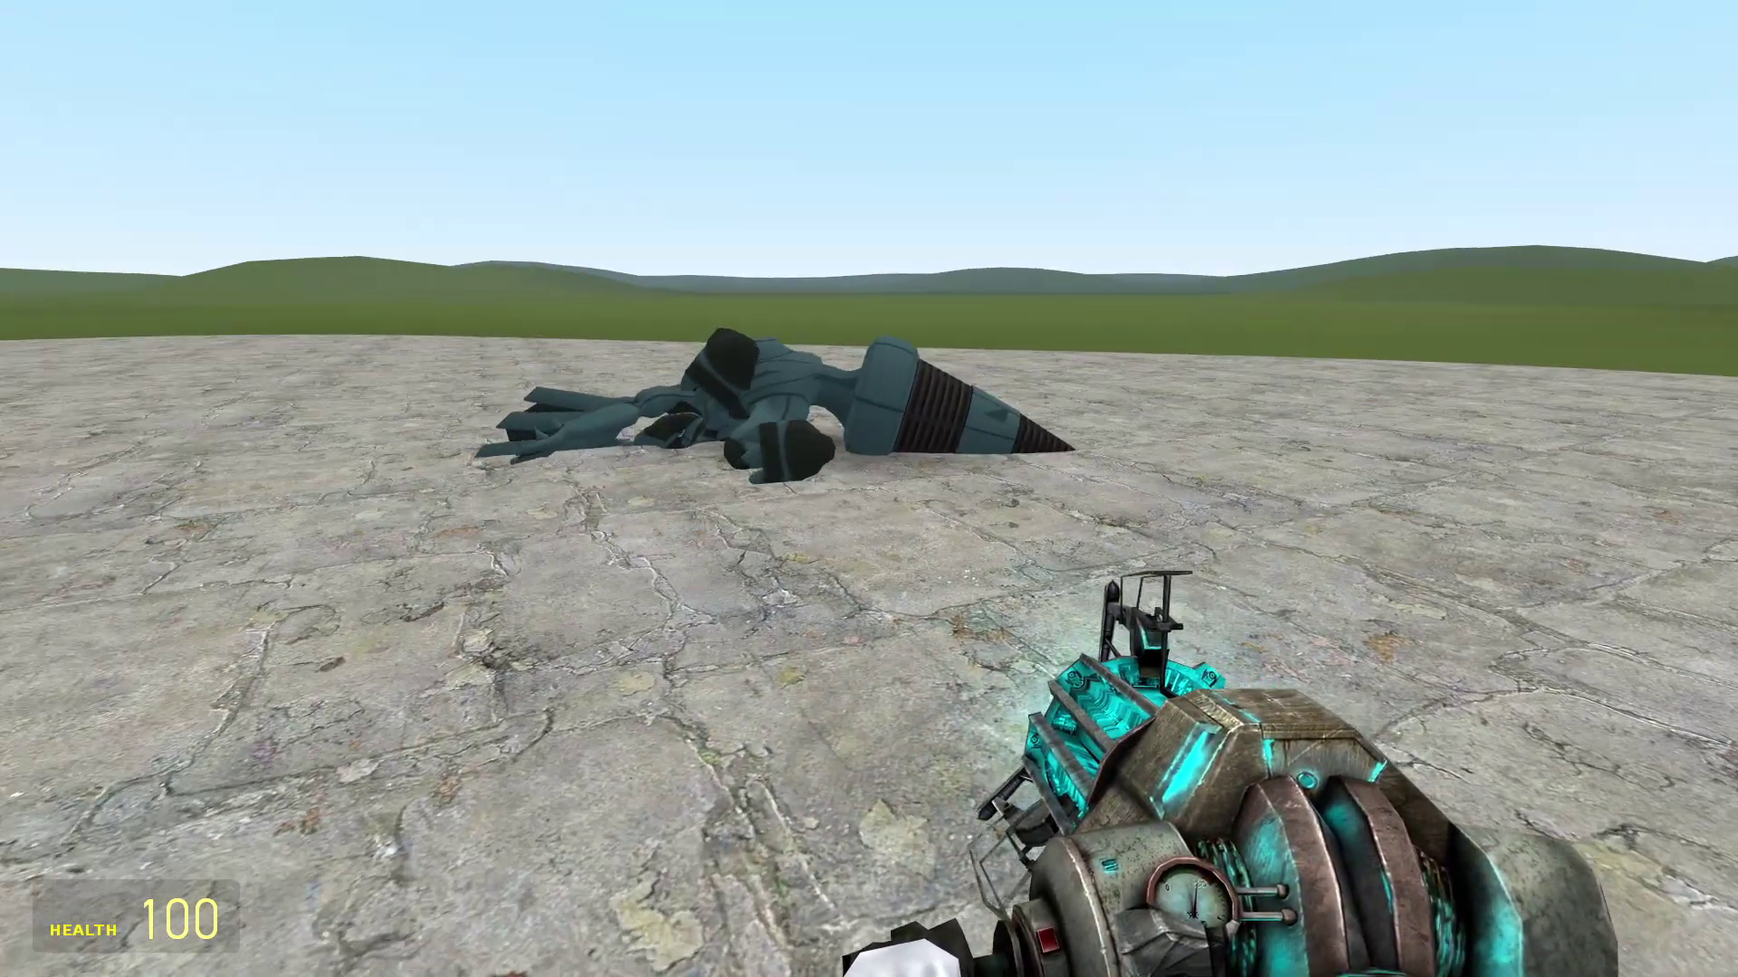
{"action": "key", "text": "q"}
{"action": "key", "text": "q"}
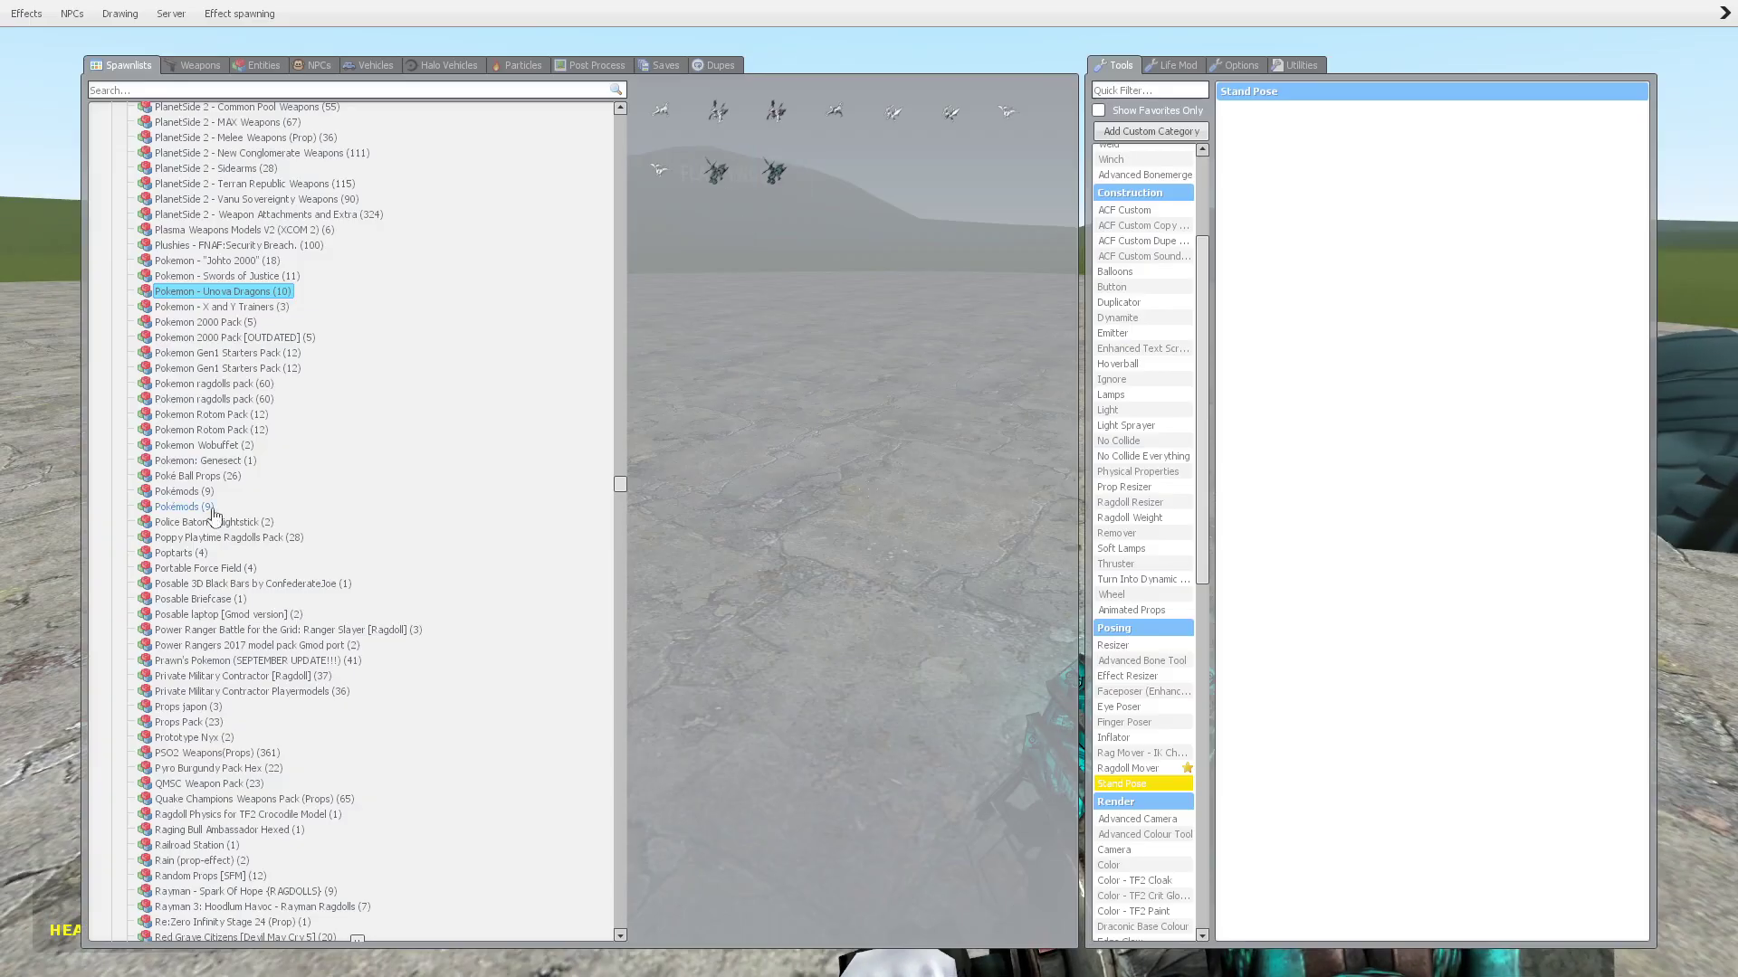
{"action": "left_click_drag", "start_coordinate": [618, 491], "coordinate": [626, 122]}
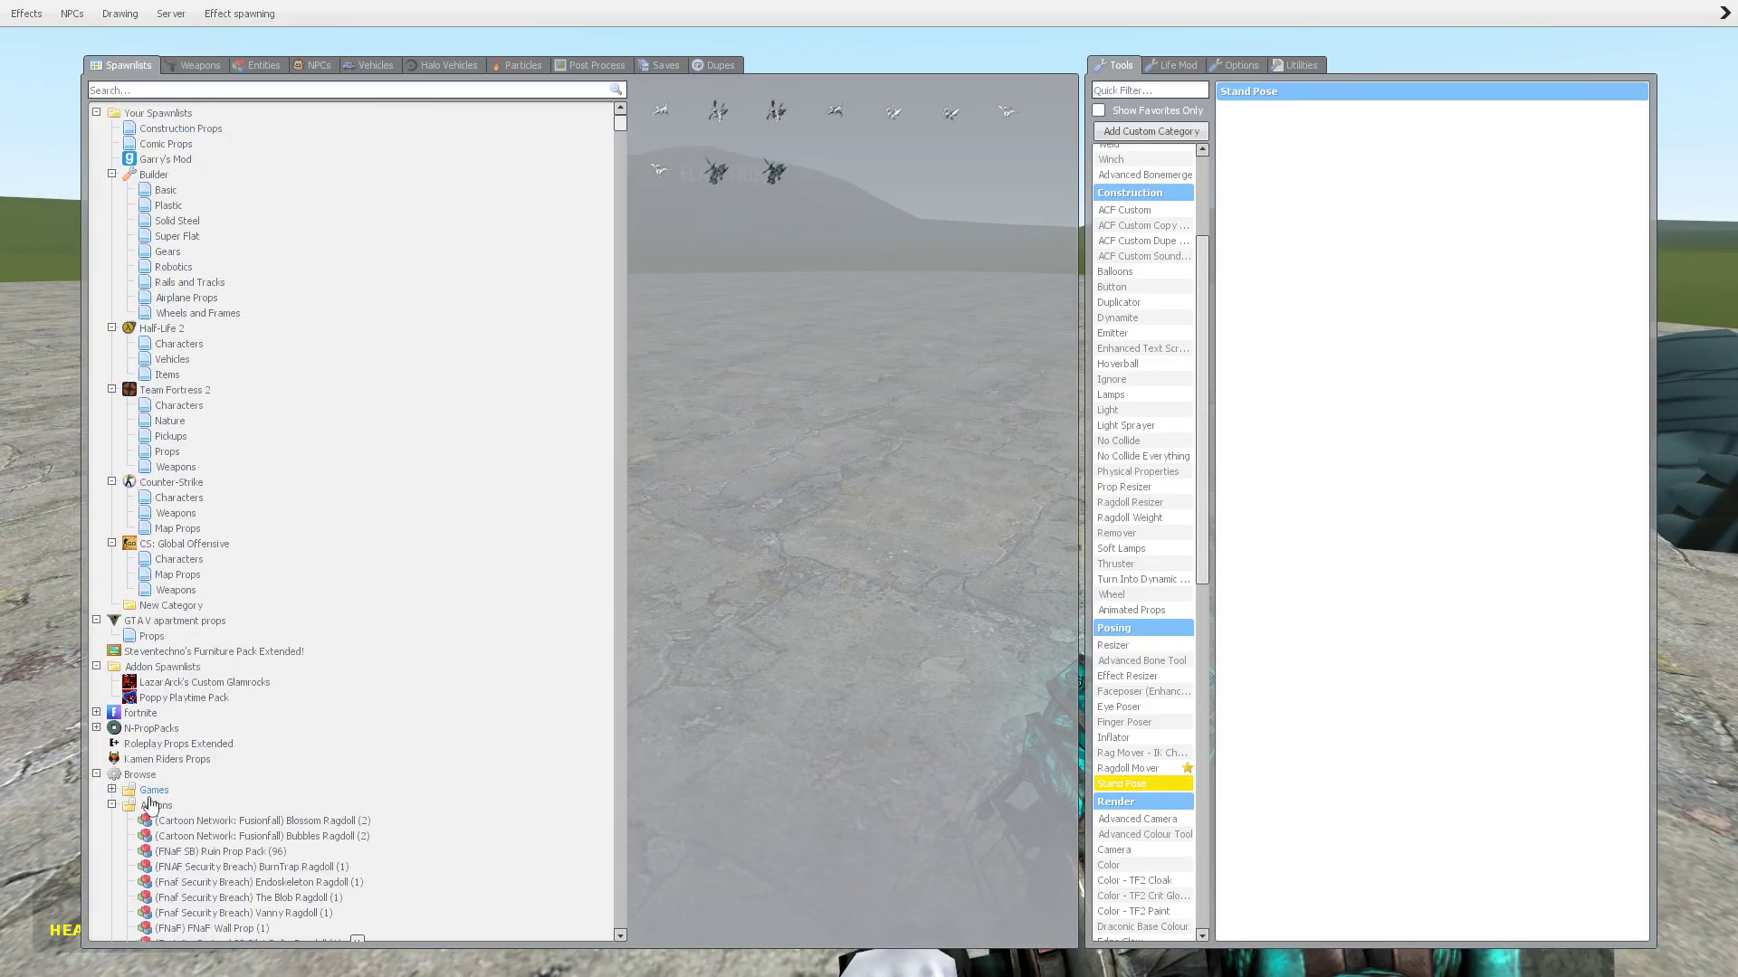
{"action": "key", "text": "q"}
{"action": "key", "text": "Escape"}
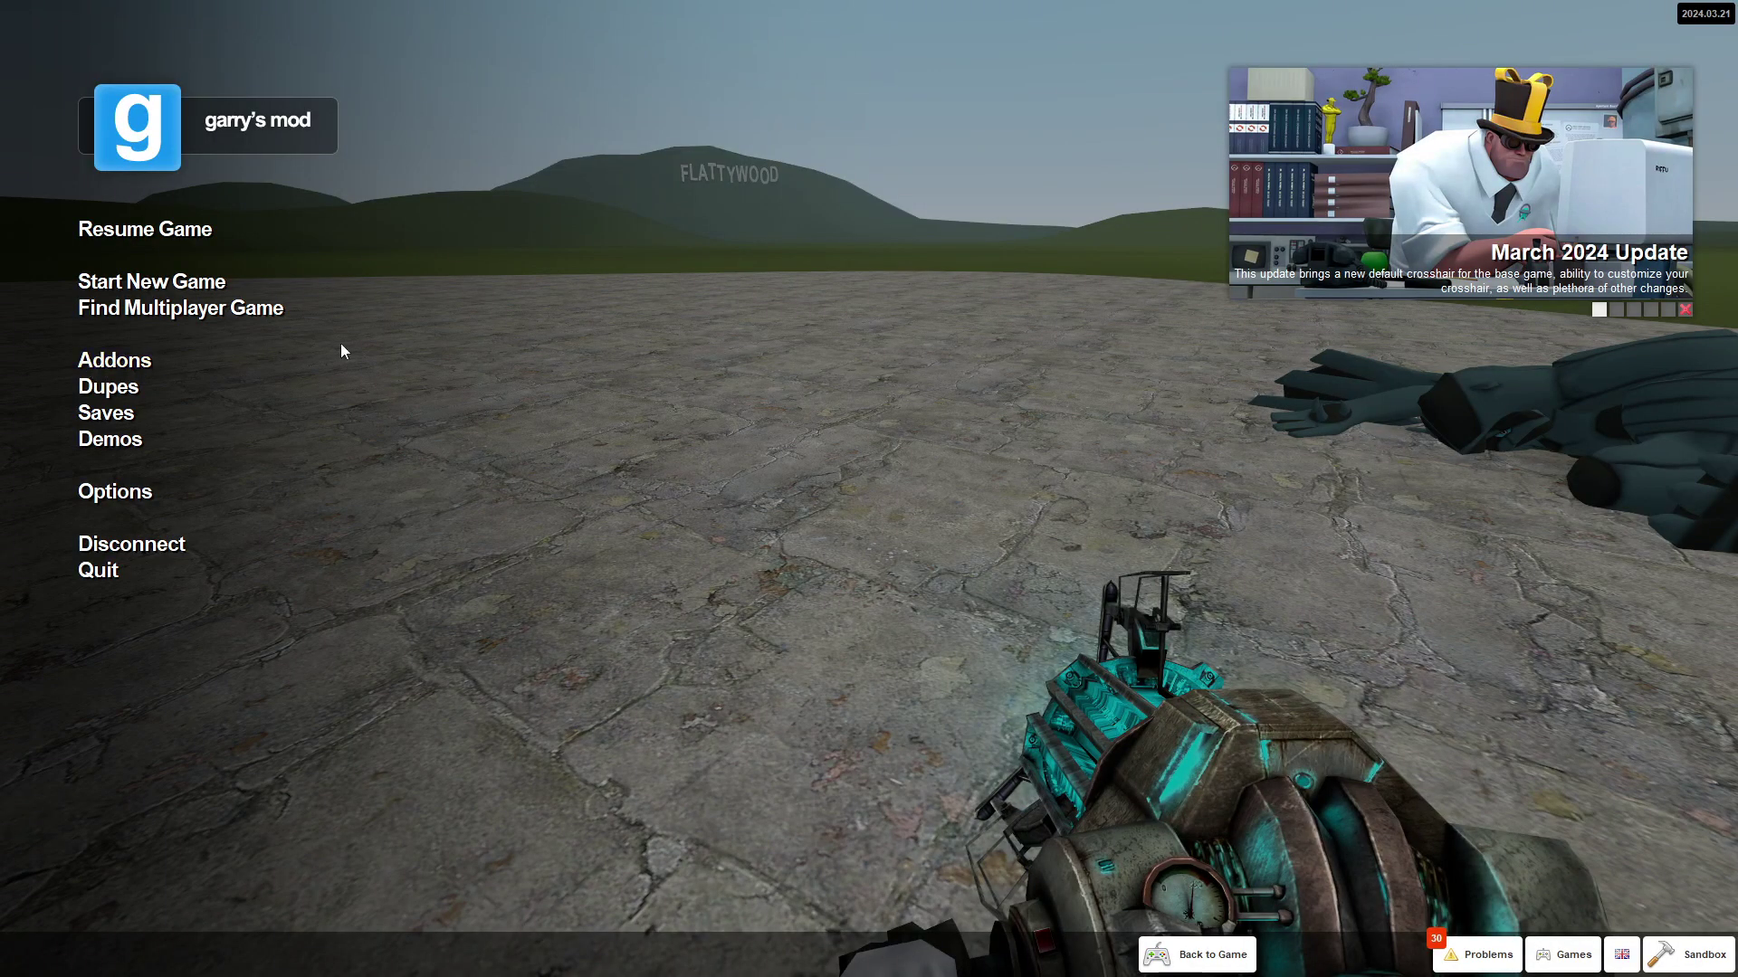
{"action": "key", "text": "Escape"}
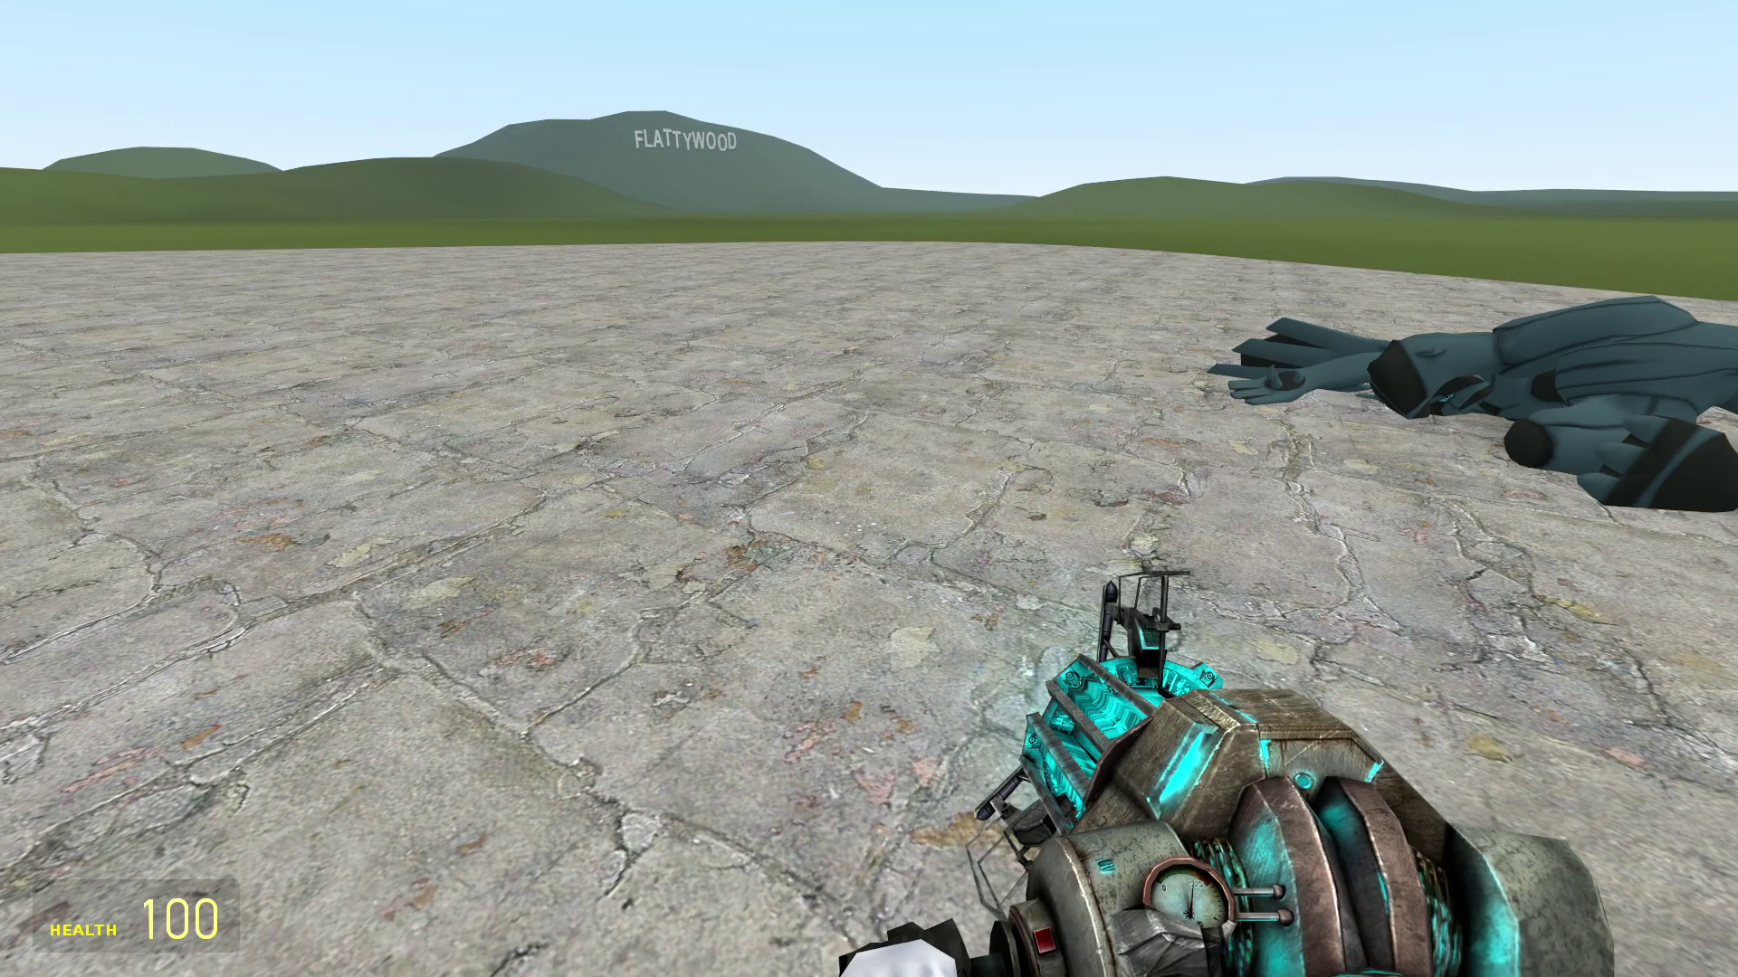
Step: Spawn Lugia from Addons - Legacy > Pokemon - Johto 2000 and lift it into the air
{"action": "key", "text": "q"}
{"action": "left_click", "coordinate": [111, 820]}
{"action": "left_click", "coordinate": [214, 835]}
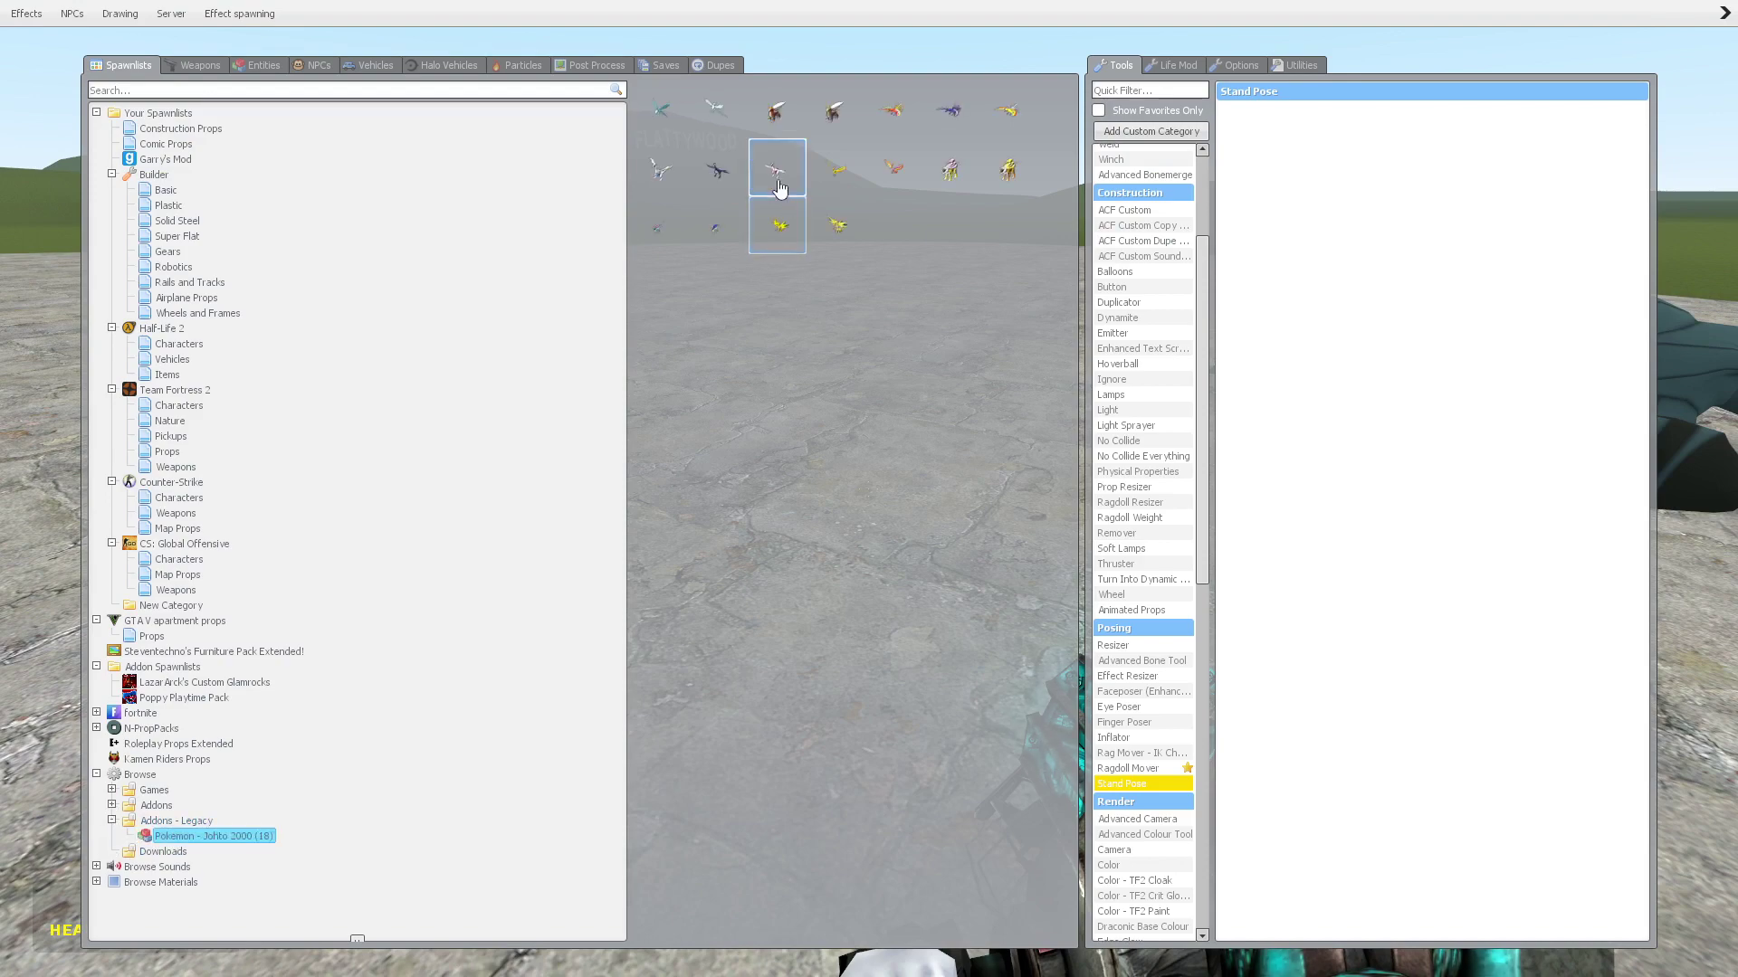
{"action": "left_click", "coordinate": [776, 136]}
{"action": "left_click_drag", "start_coordinate": [869, 489], "coordinate": [869, 489]}
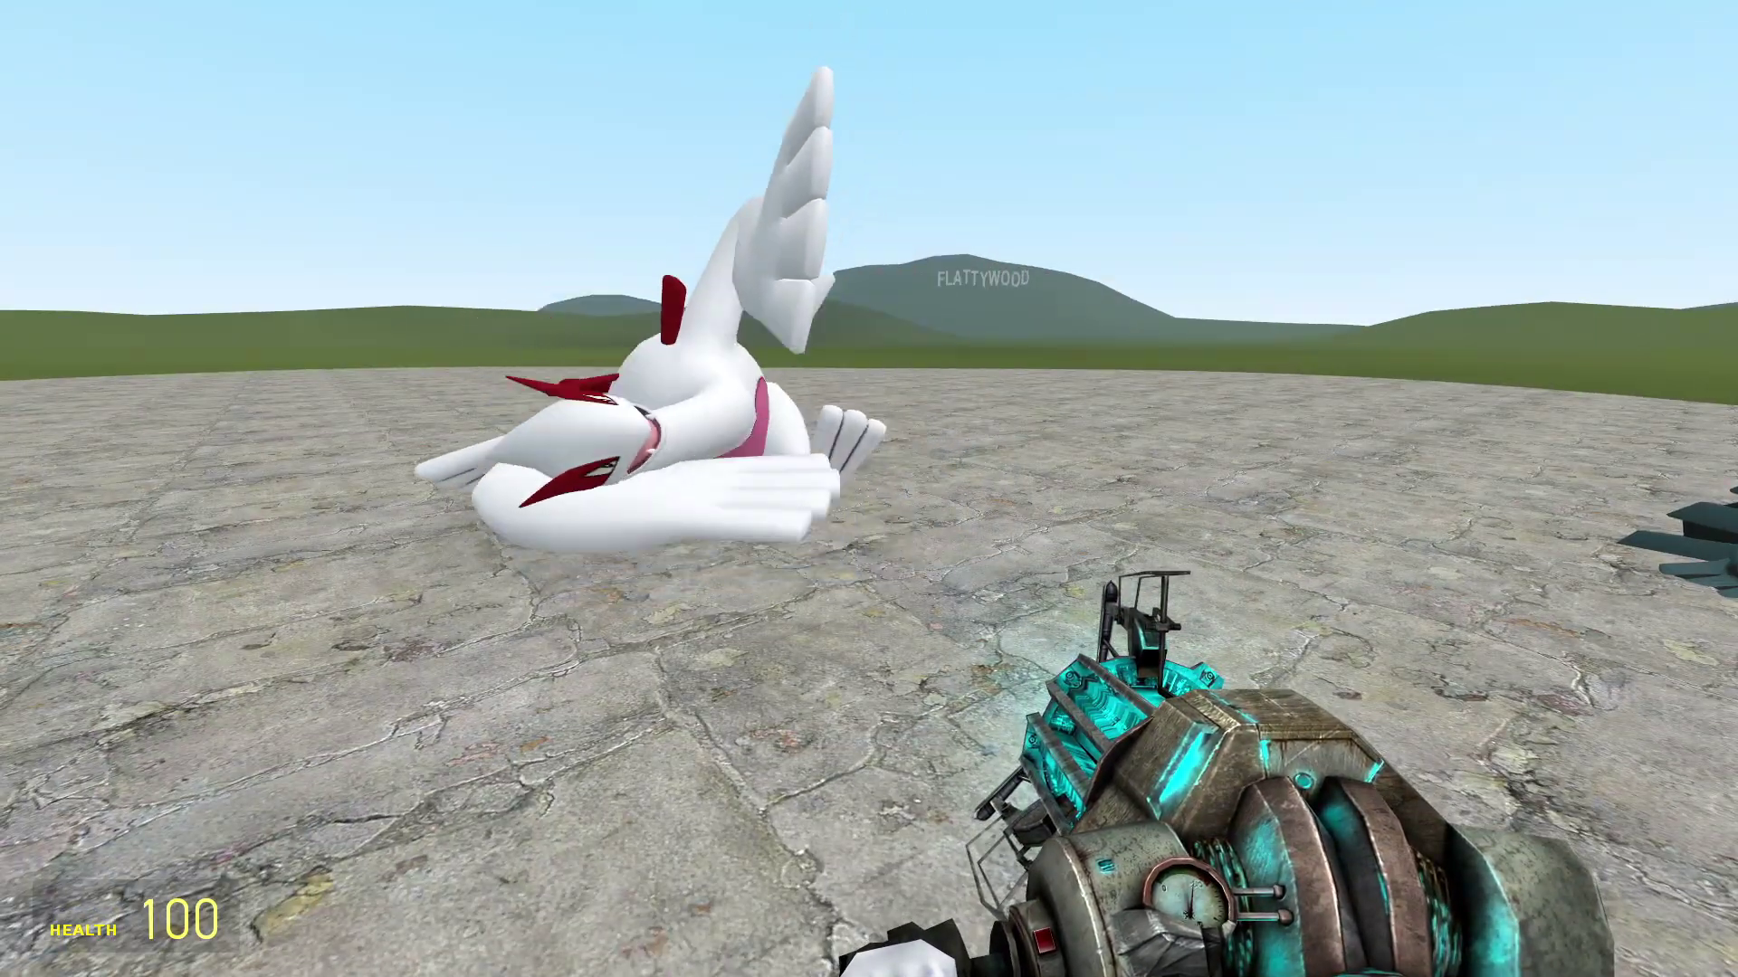
{"action": "key", "text": "q"}
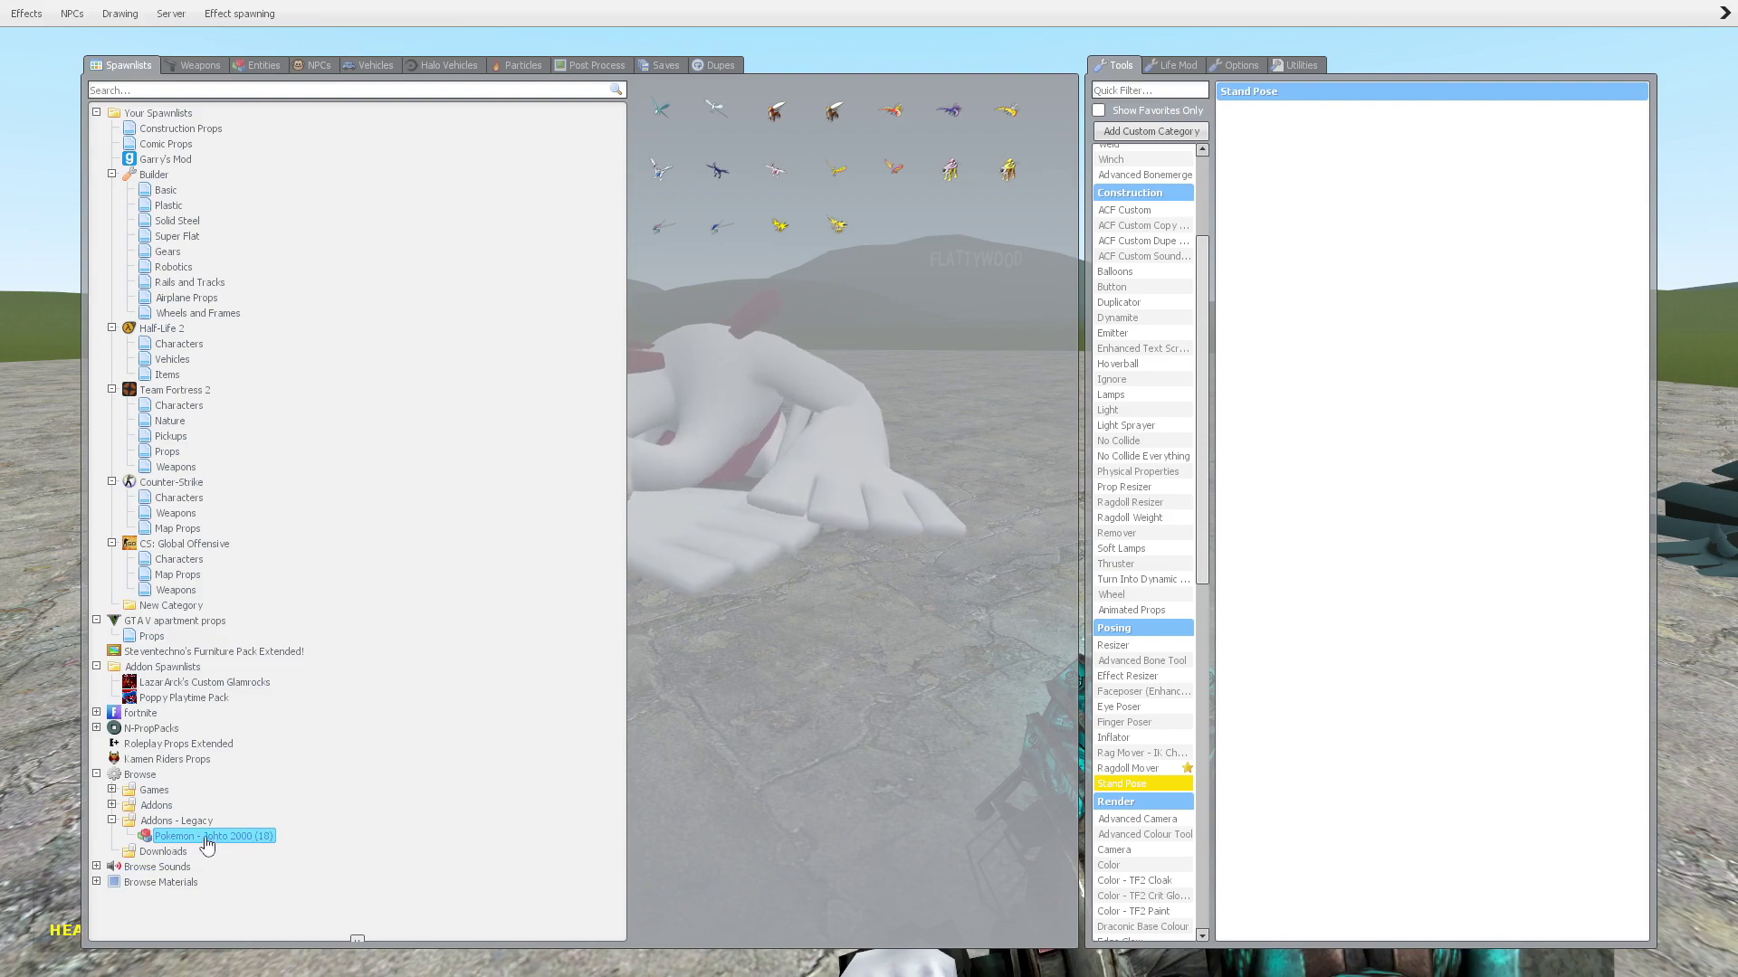
{"action": "key", "text": "q"}
{"action": "key", "text": "Escape"}
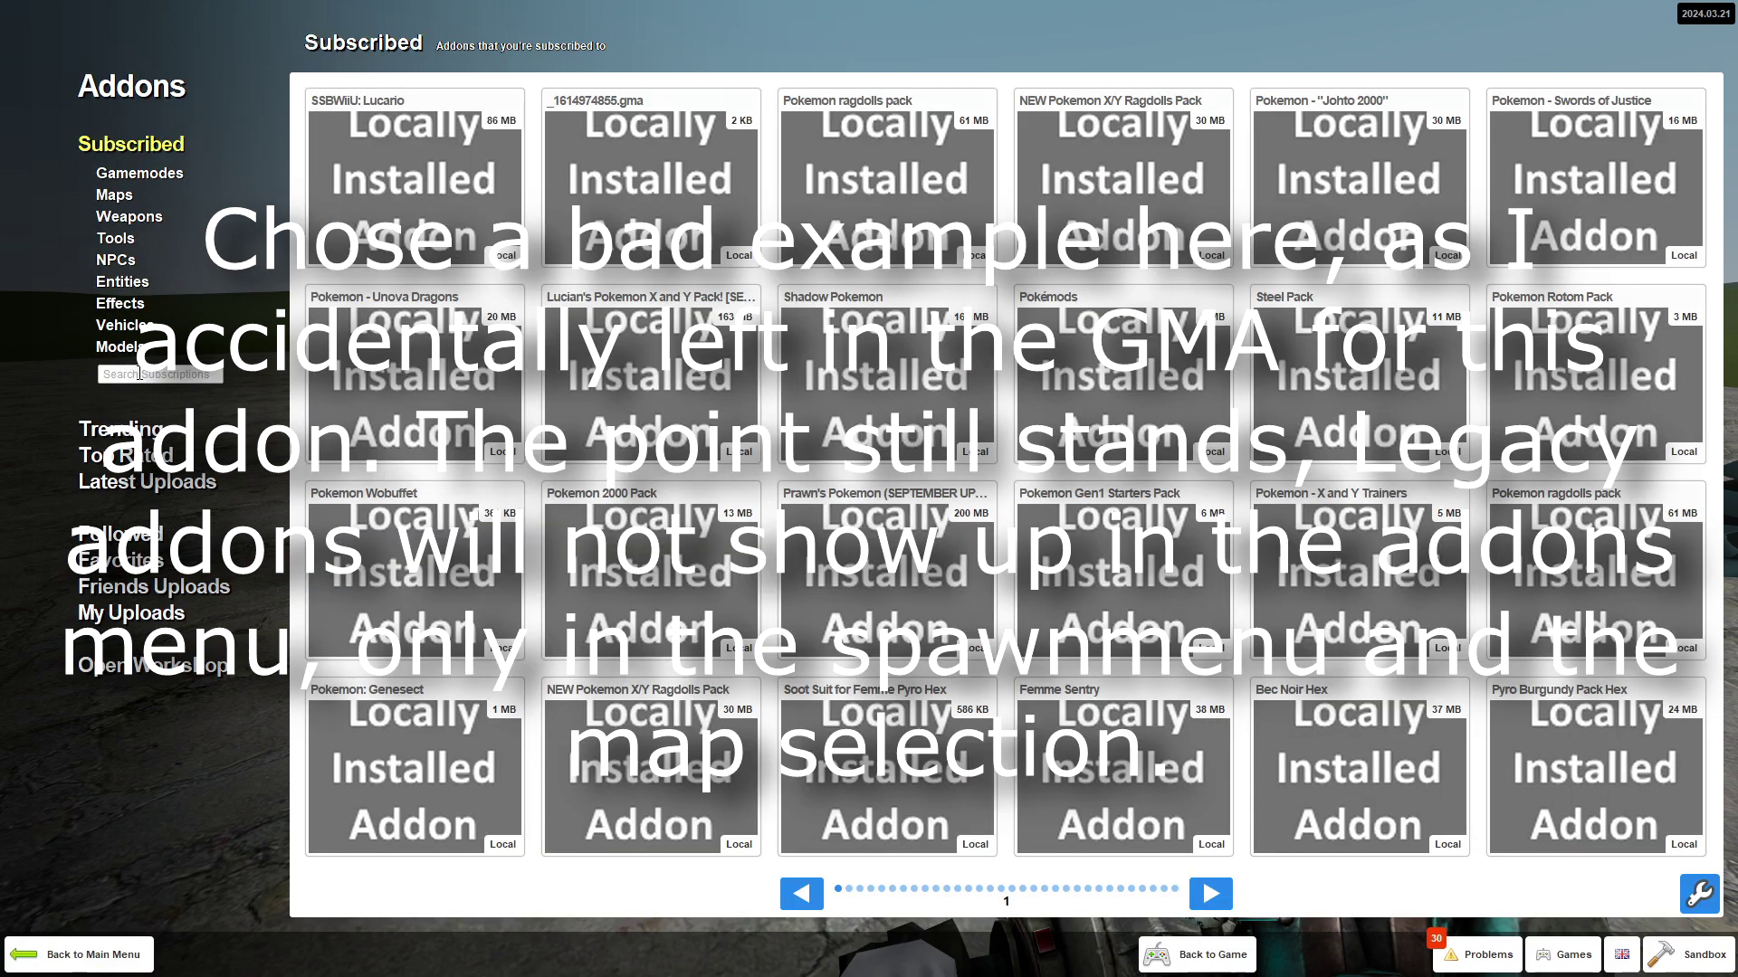
{"action": "left_click", "coordinate": [139, 374]}
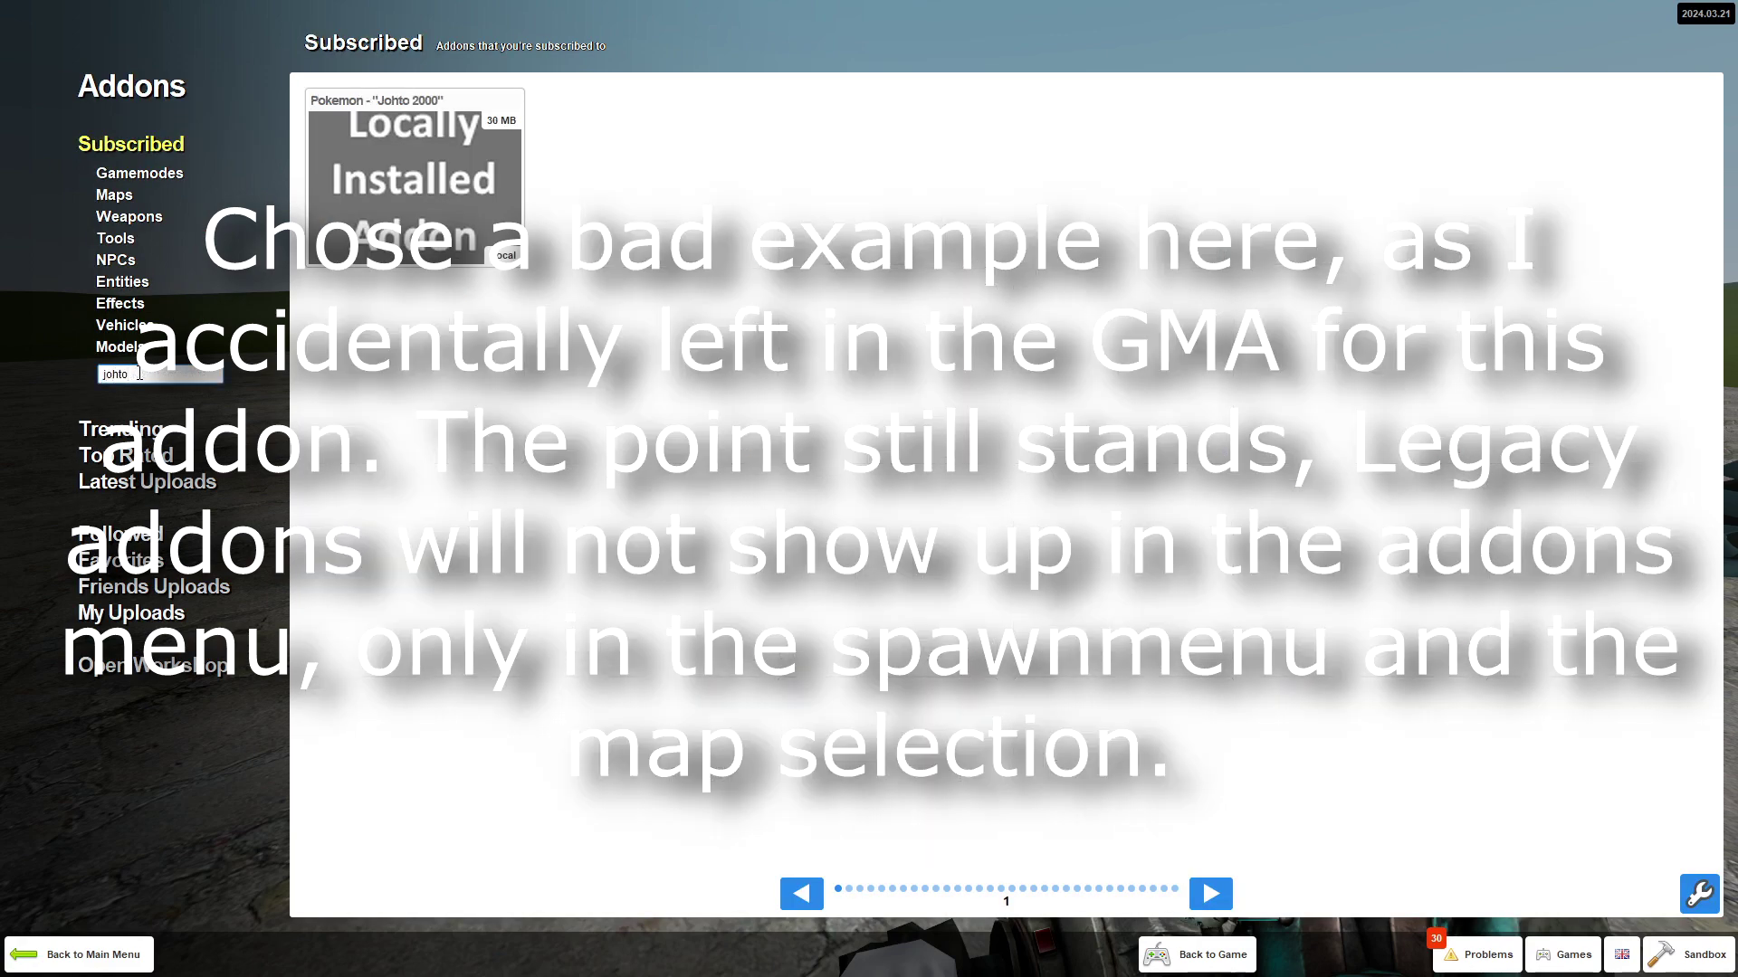
{"action": "mouse_move", "coordinate": [428, 109]}
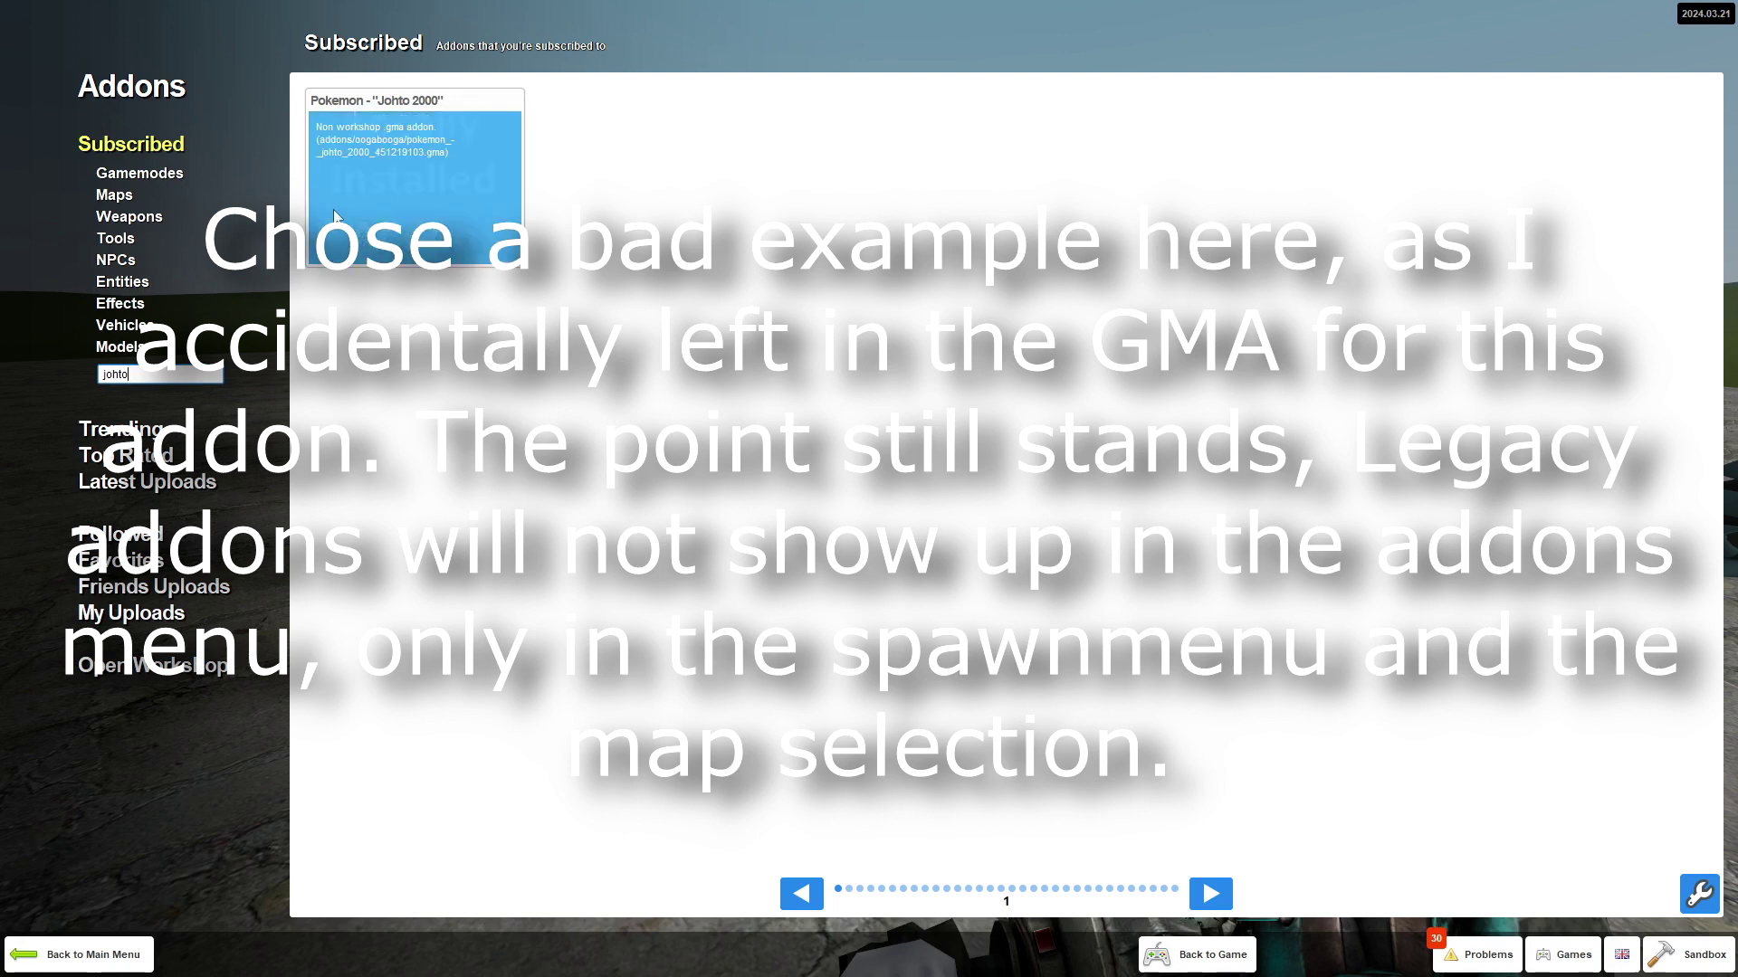
{"action": "left_click", "coordinate": [163, 373]}
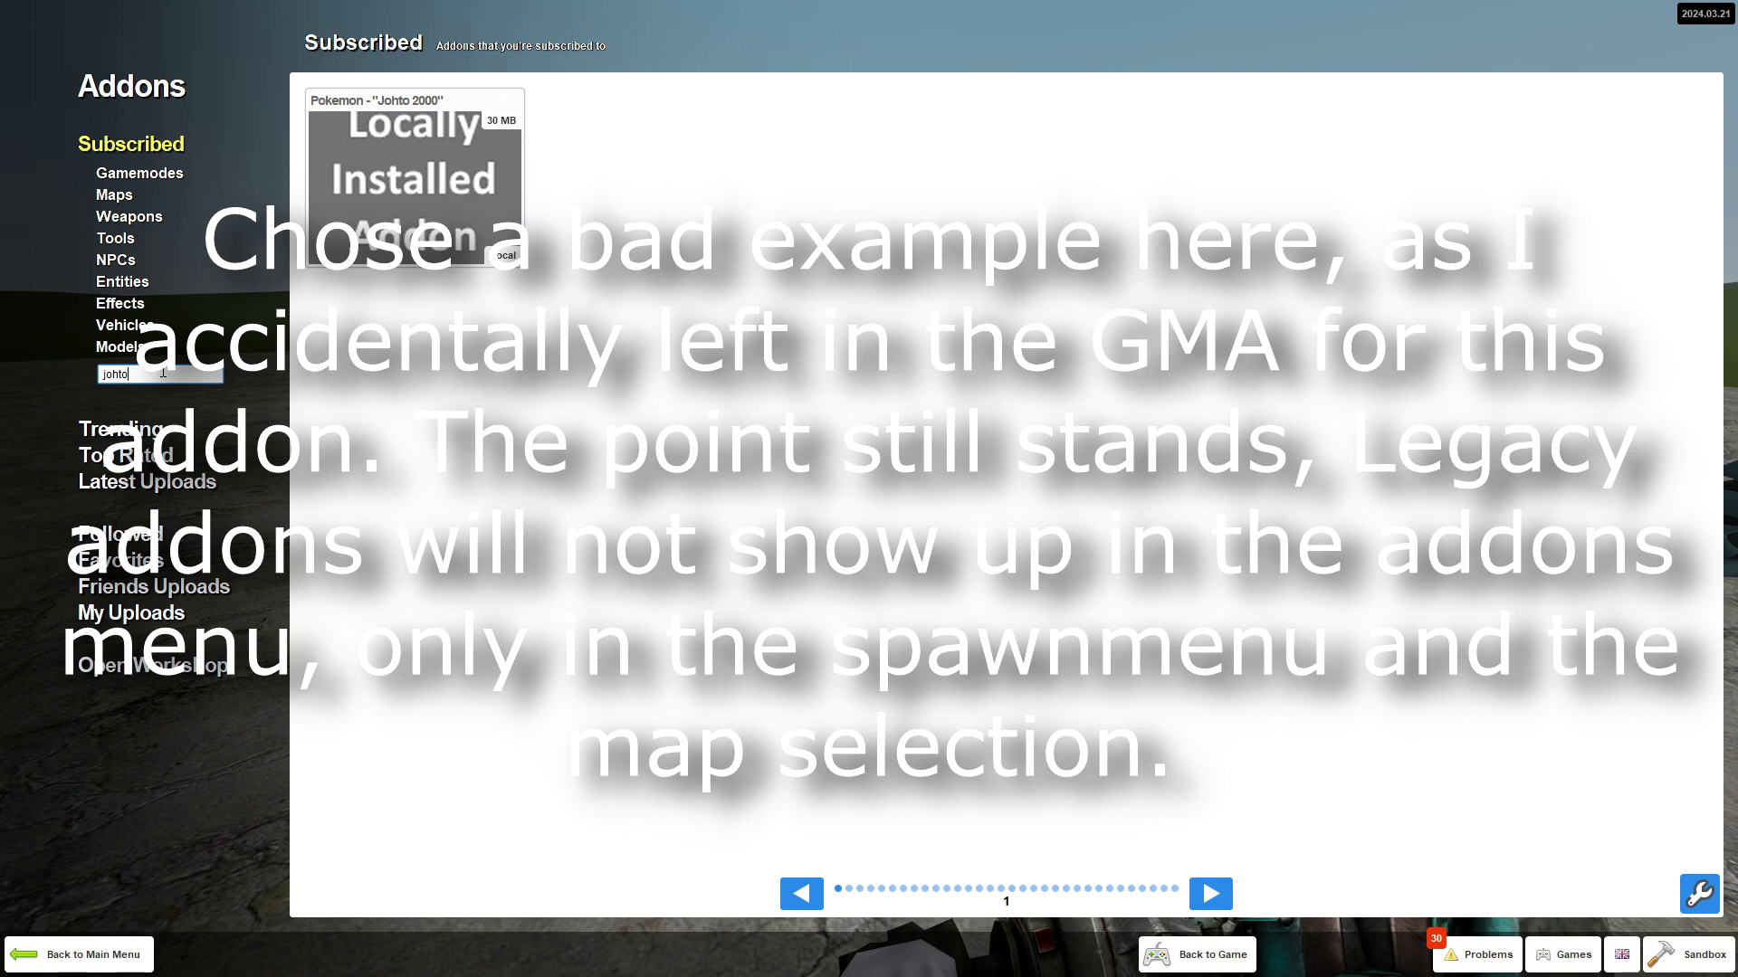
{"action": "left_click_drag", "start_coordinate": [153, 372], "coordinate": [100, 374]}
{"action": "key", "text": "BackSpace"}
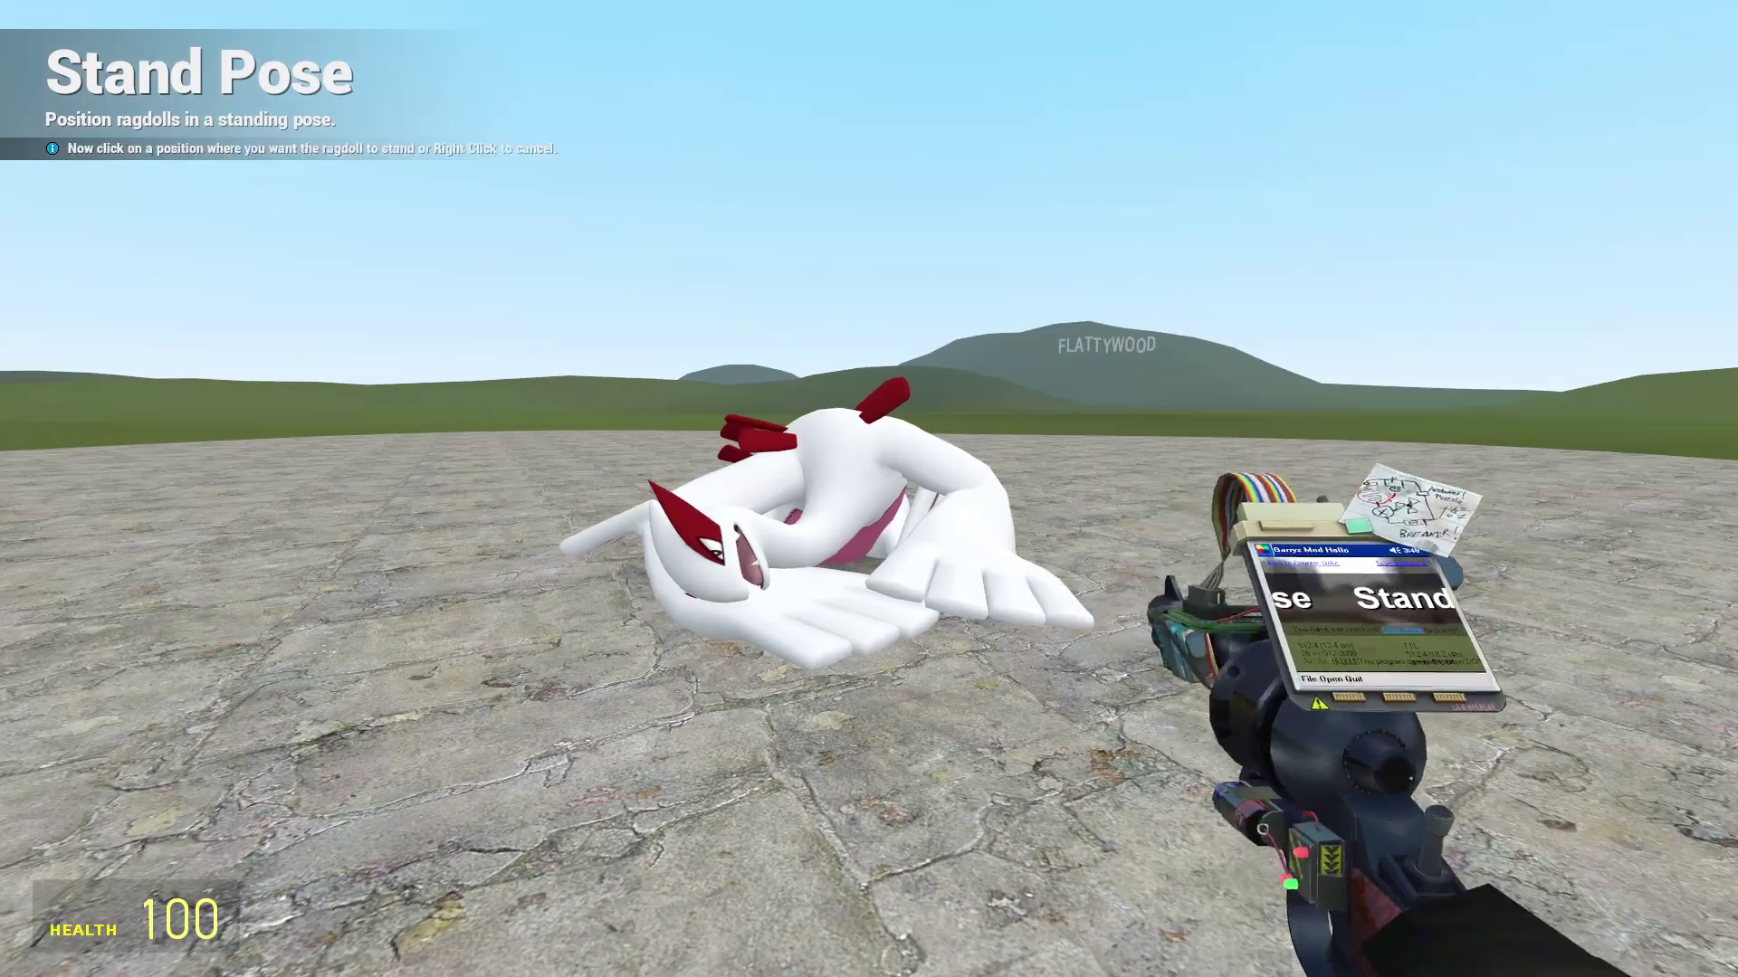
Step: Stand the Lugia ragdoll upright with Stand Pose, then search subscribed addons for 'stand'
{"action": "left_click", "coordinate": [869, 488]}
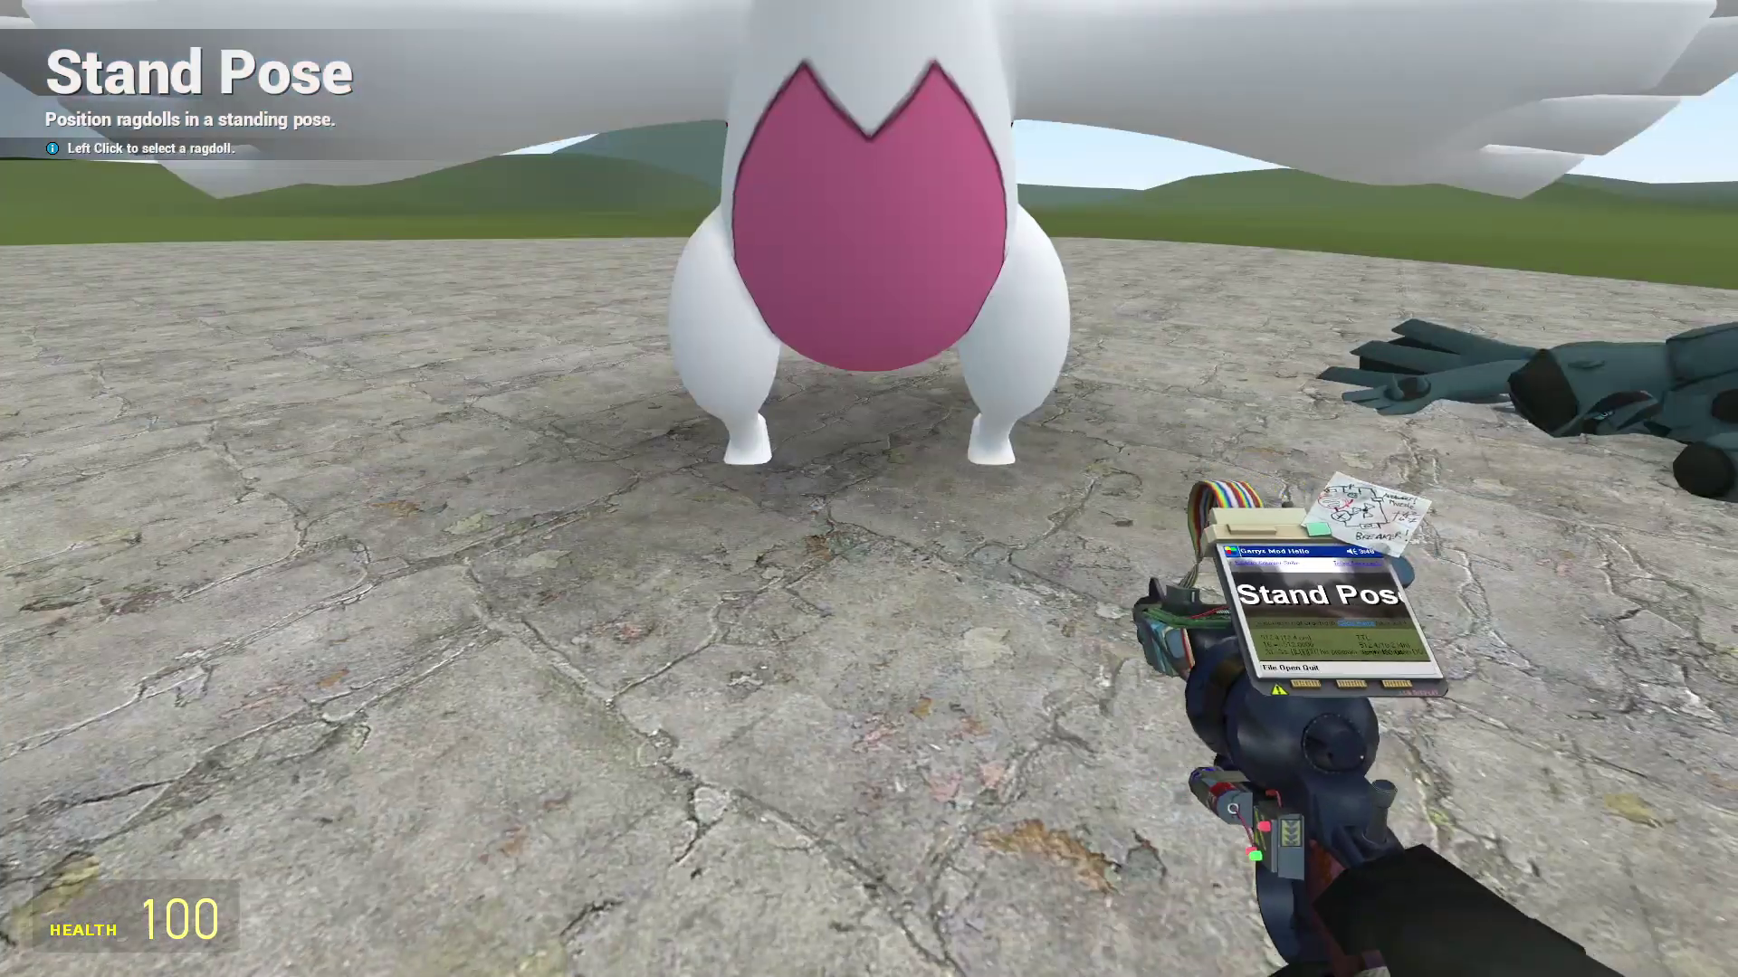
{"action": "key", "text": "s"}
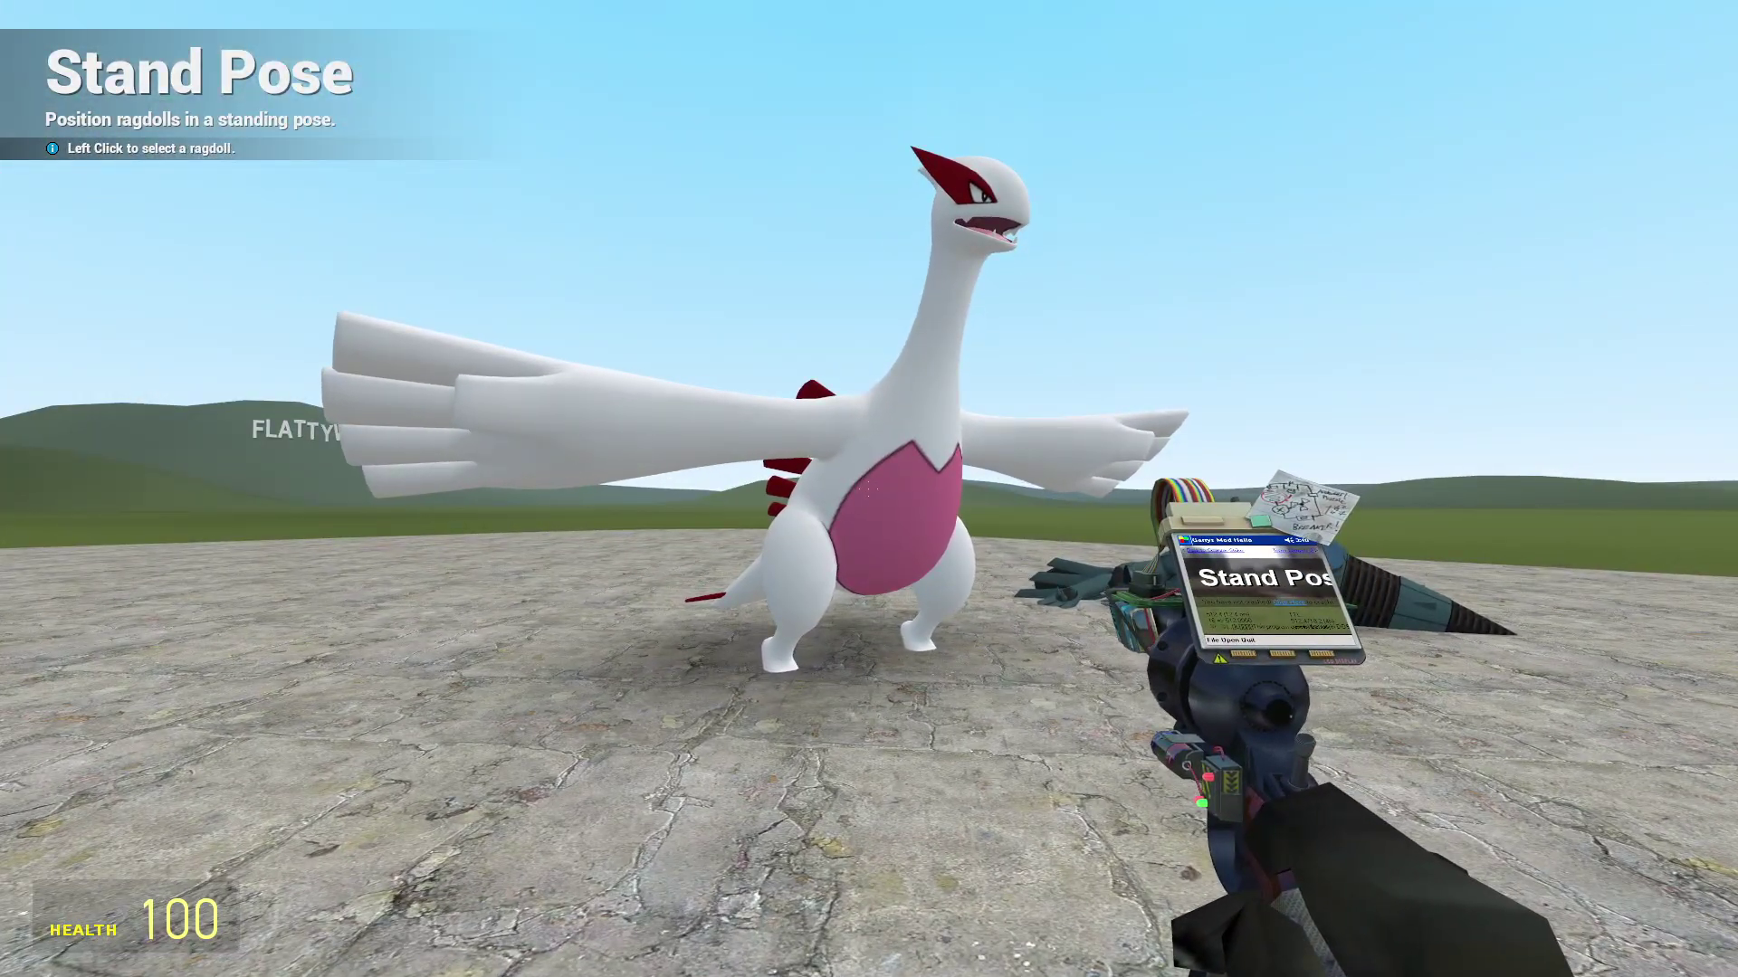
{"action": "key", "text": "grave"}
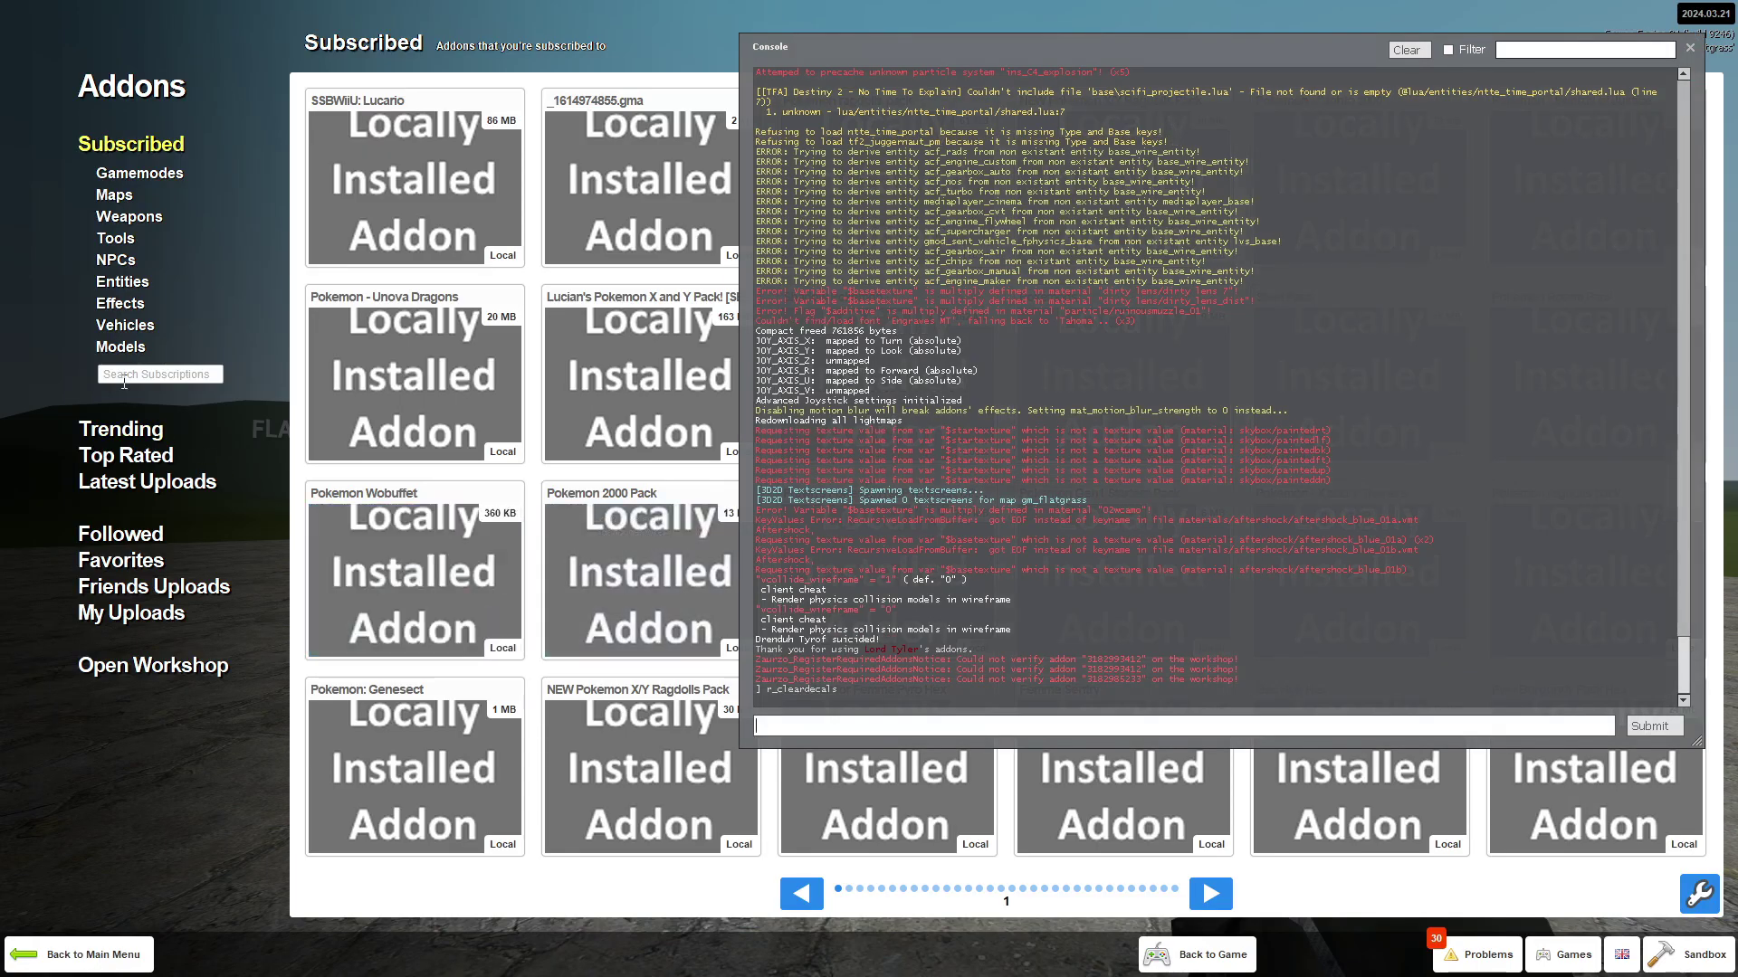
{"action": "left_click", "coordinate": [1690, 49]}
{"action": "left_click", "coordinate": [99, 380]}
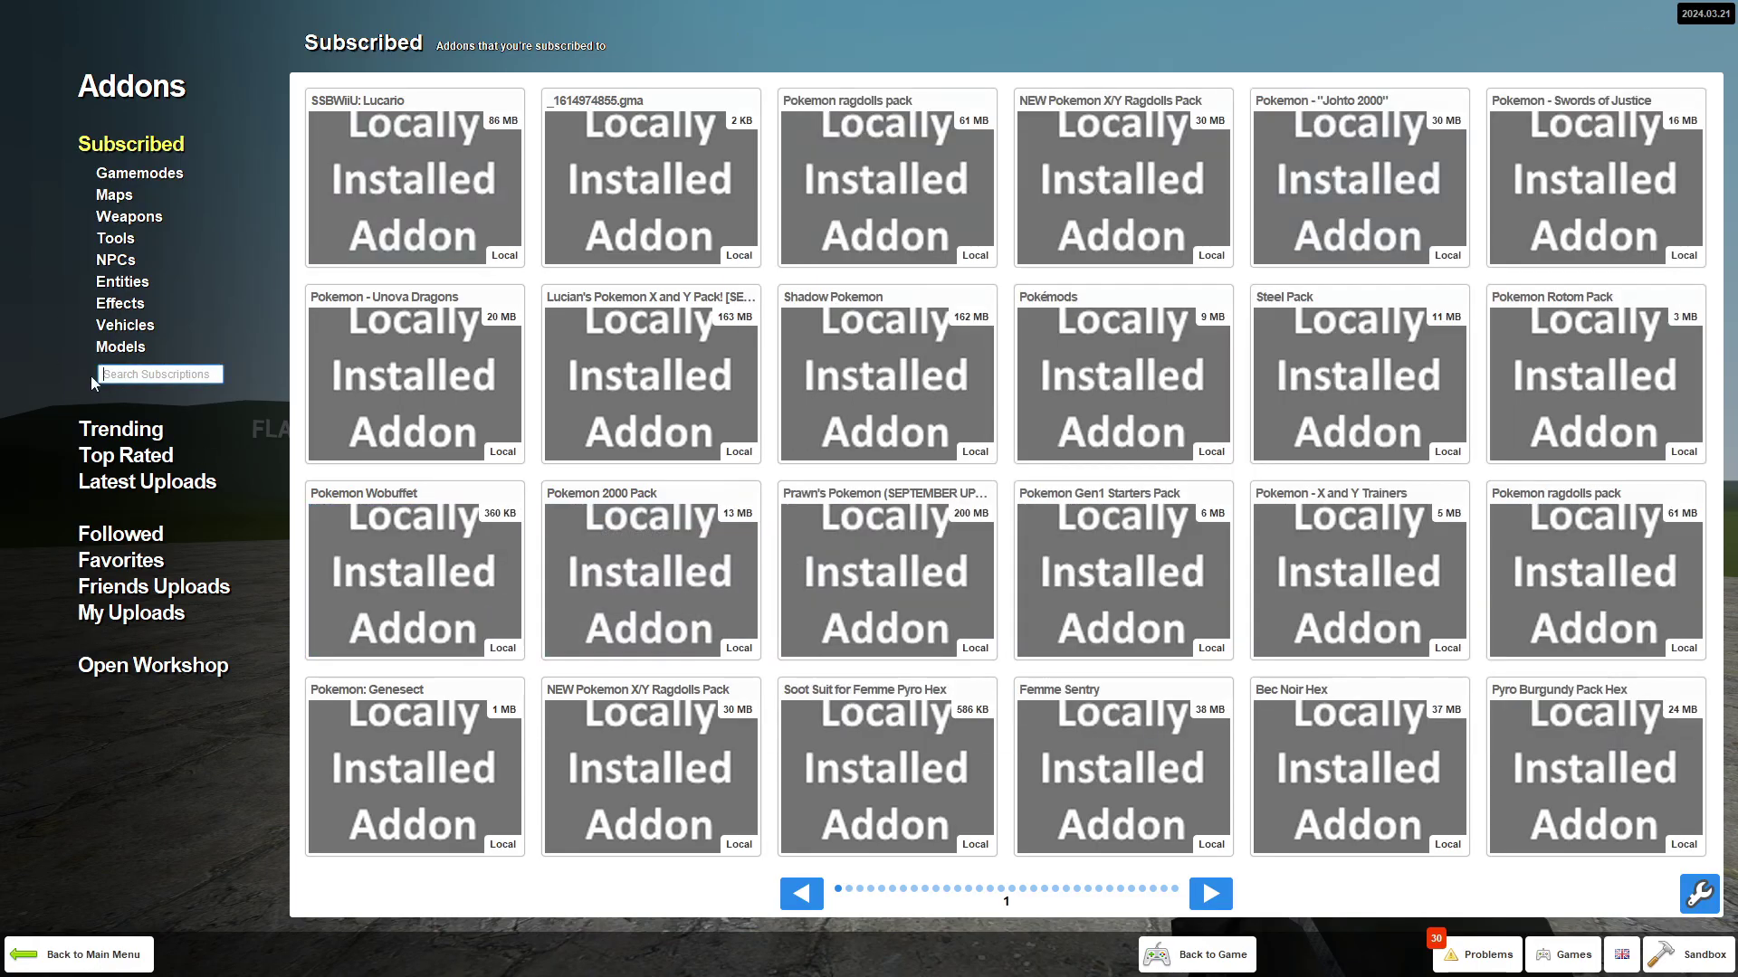
{"action": "type", "text": "stand"}
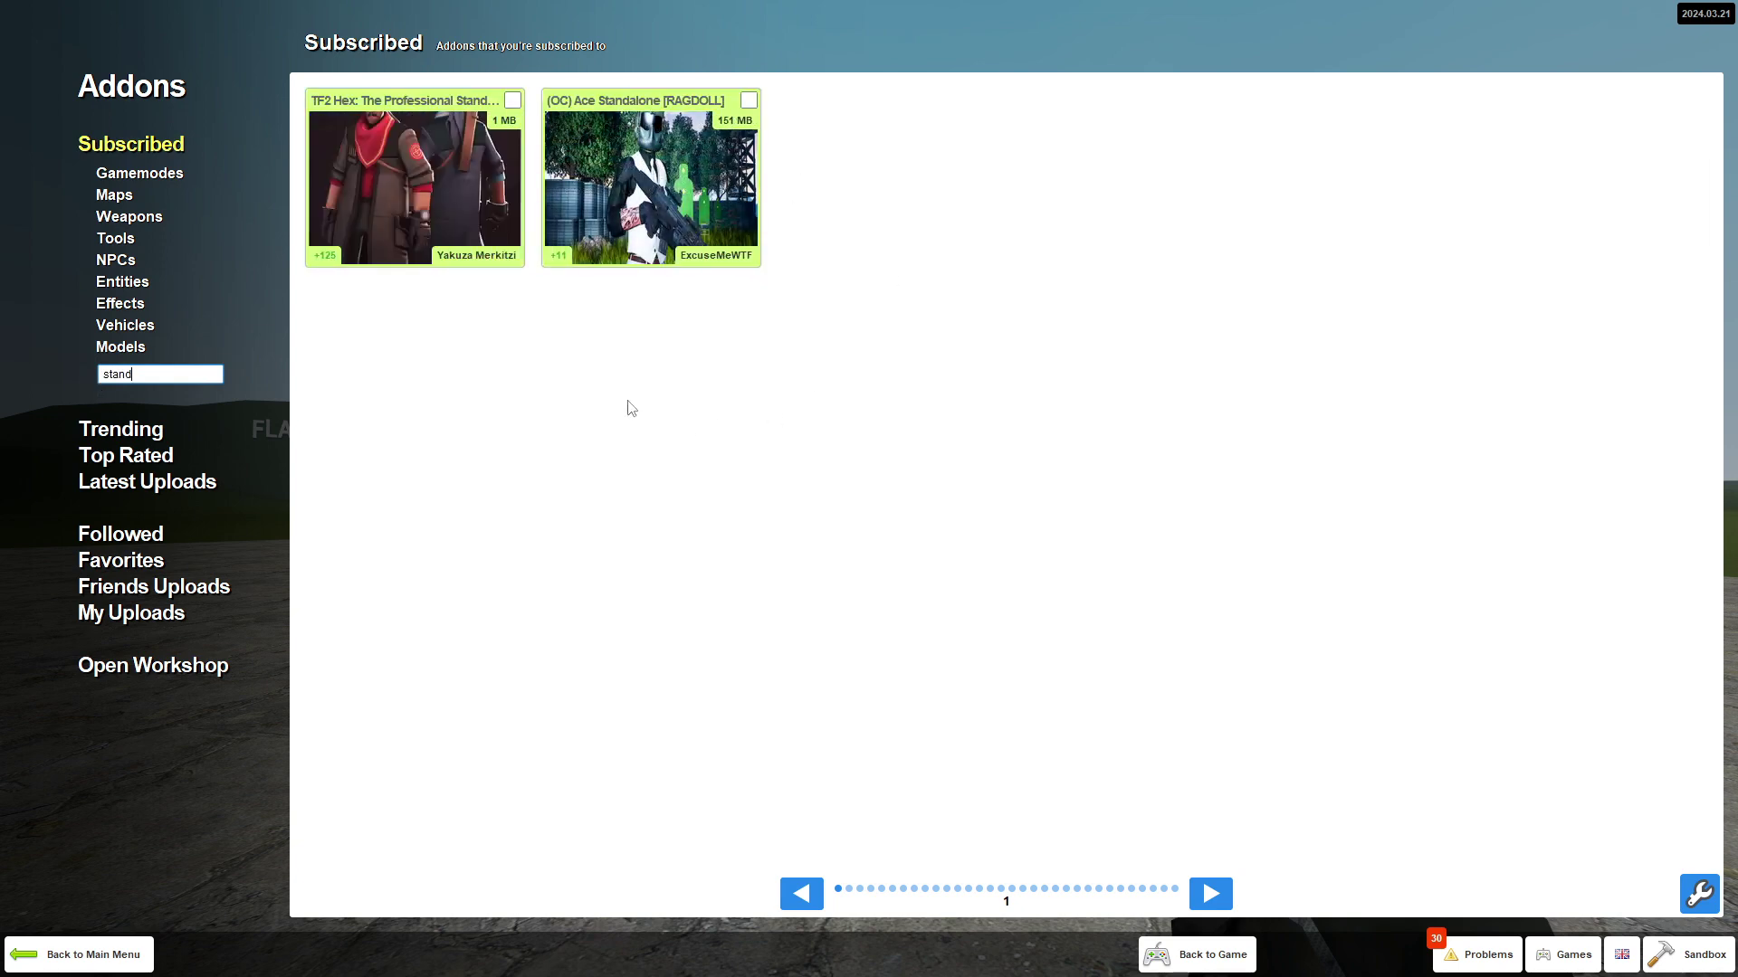
{"action": "key", "text": "Escape"}
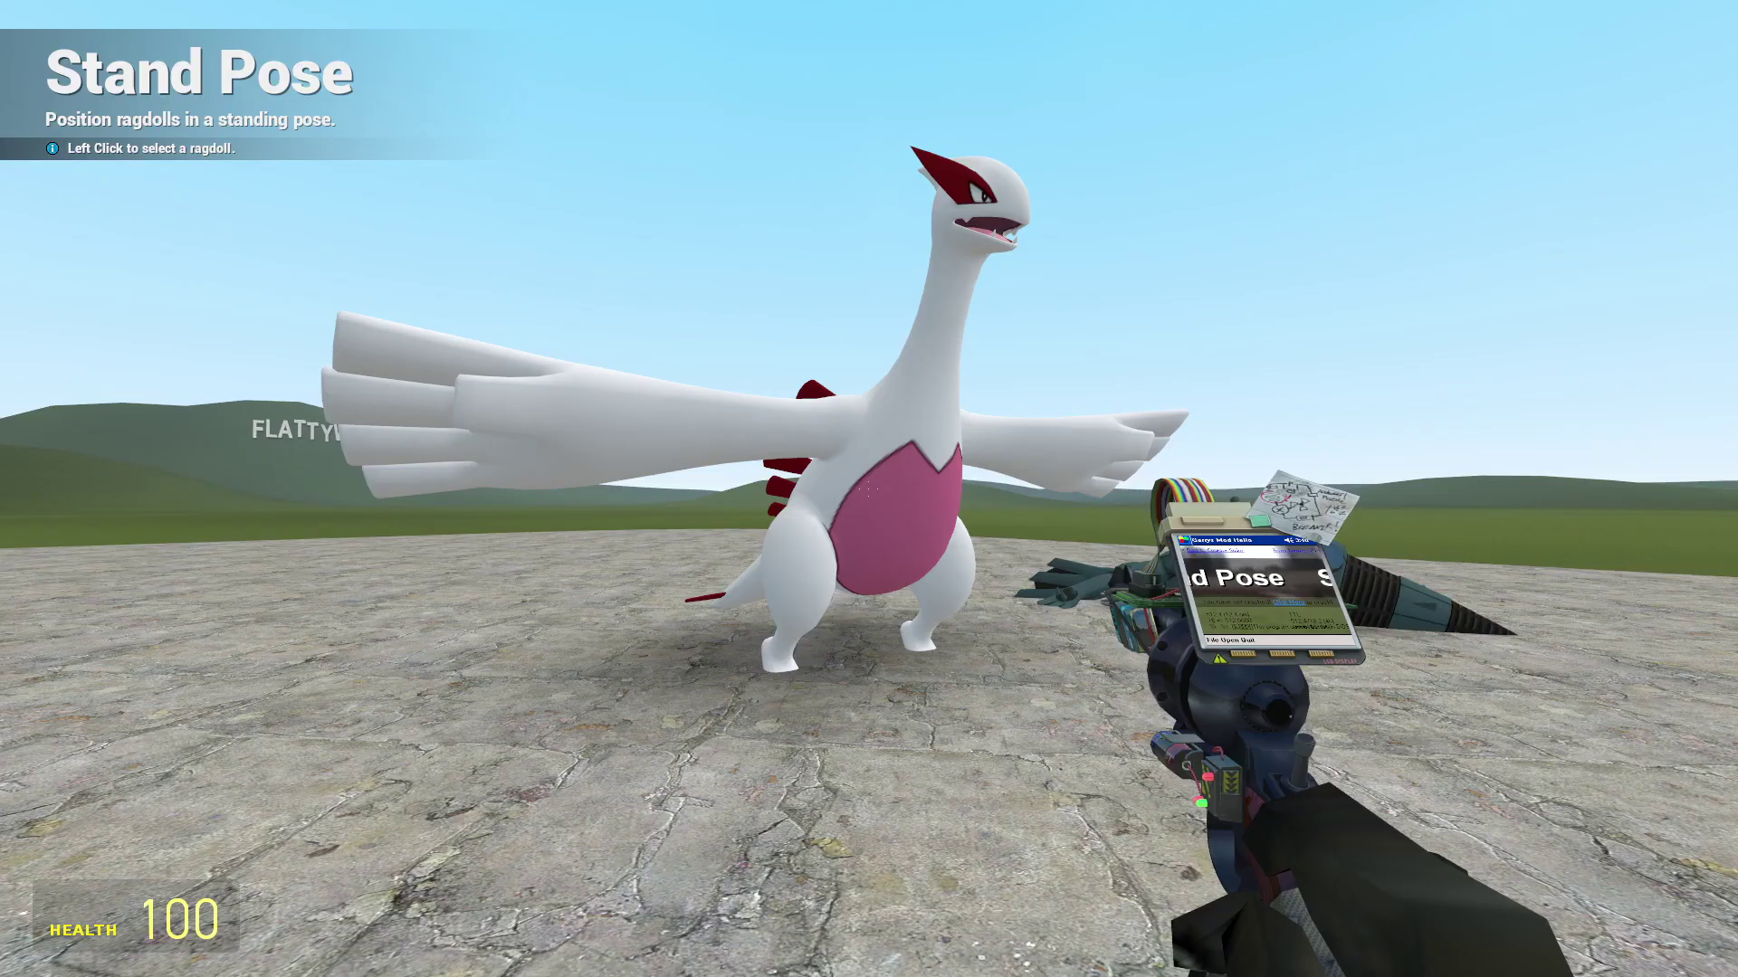
{"action": "key", "text": "q"}
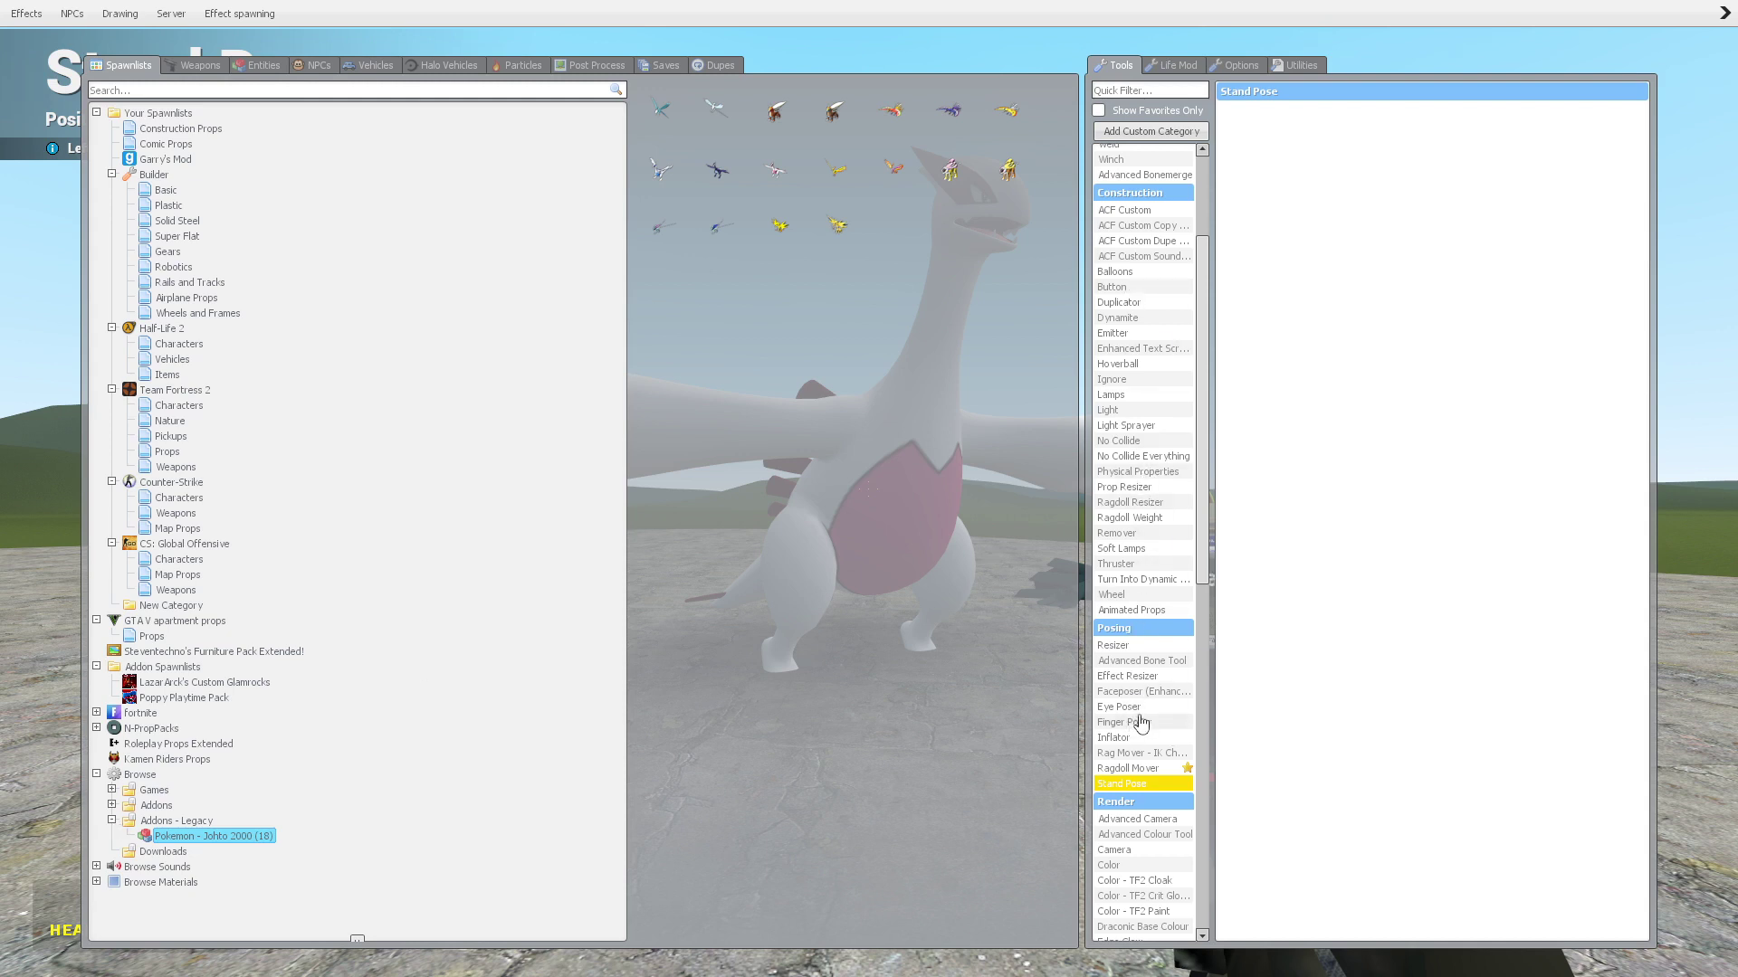
Step: Collapse the Addons - Legacy category and close the spawn menu
{"action": "left_click", "coordinate": [112, 821]}
{"action": "key", "text": "q"}
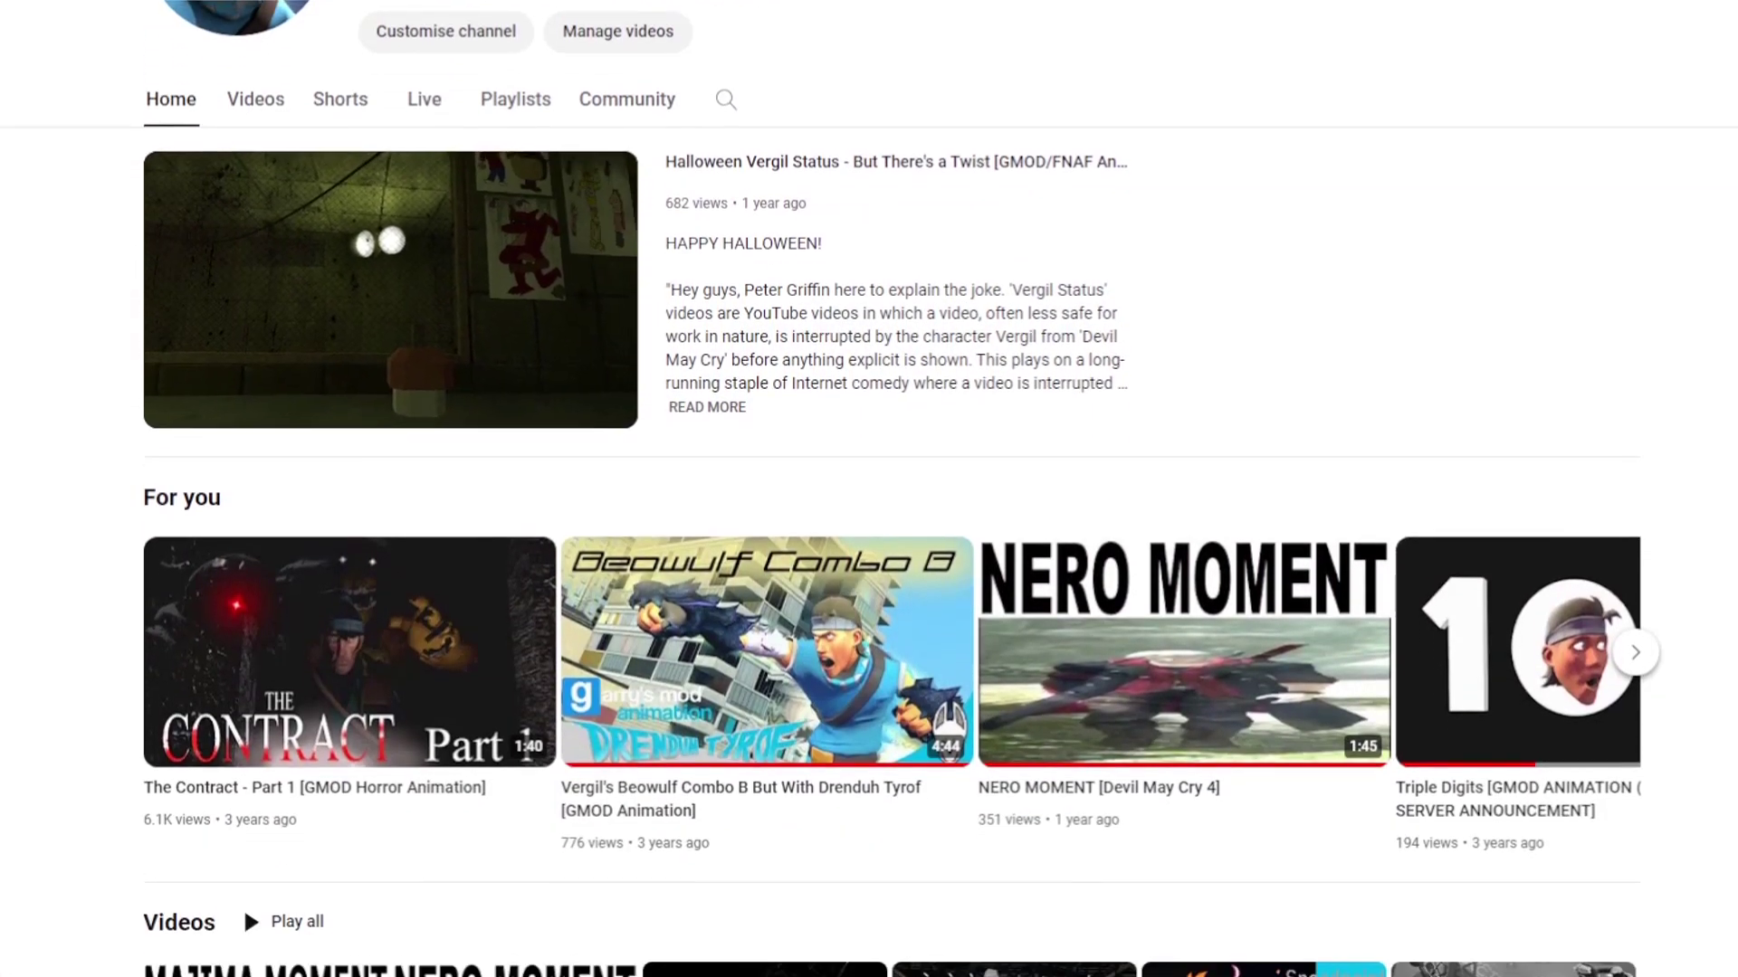
{"action": "scroll", "coordinate": [869, 489], "scroll_direction": "down", "scroll_amount": 5}
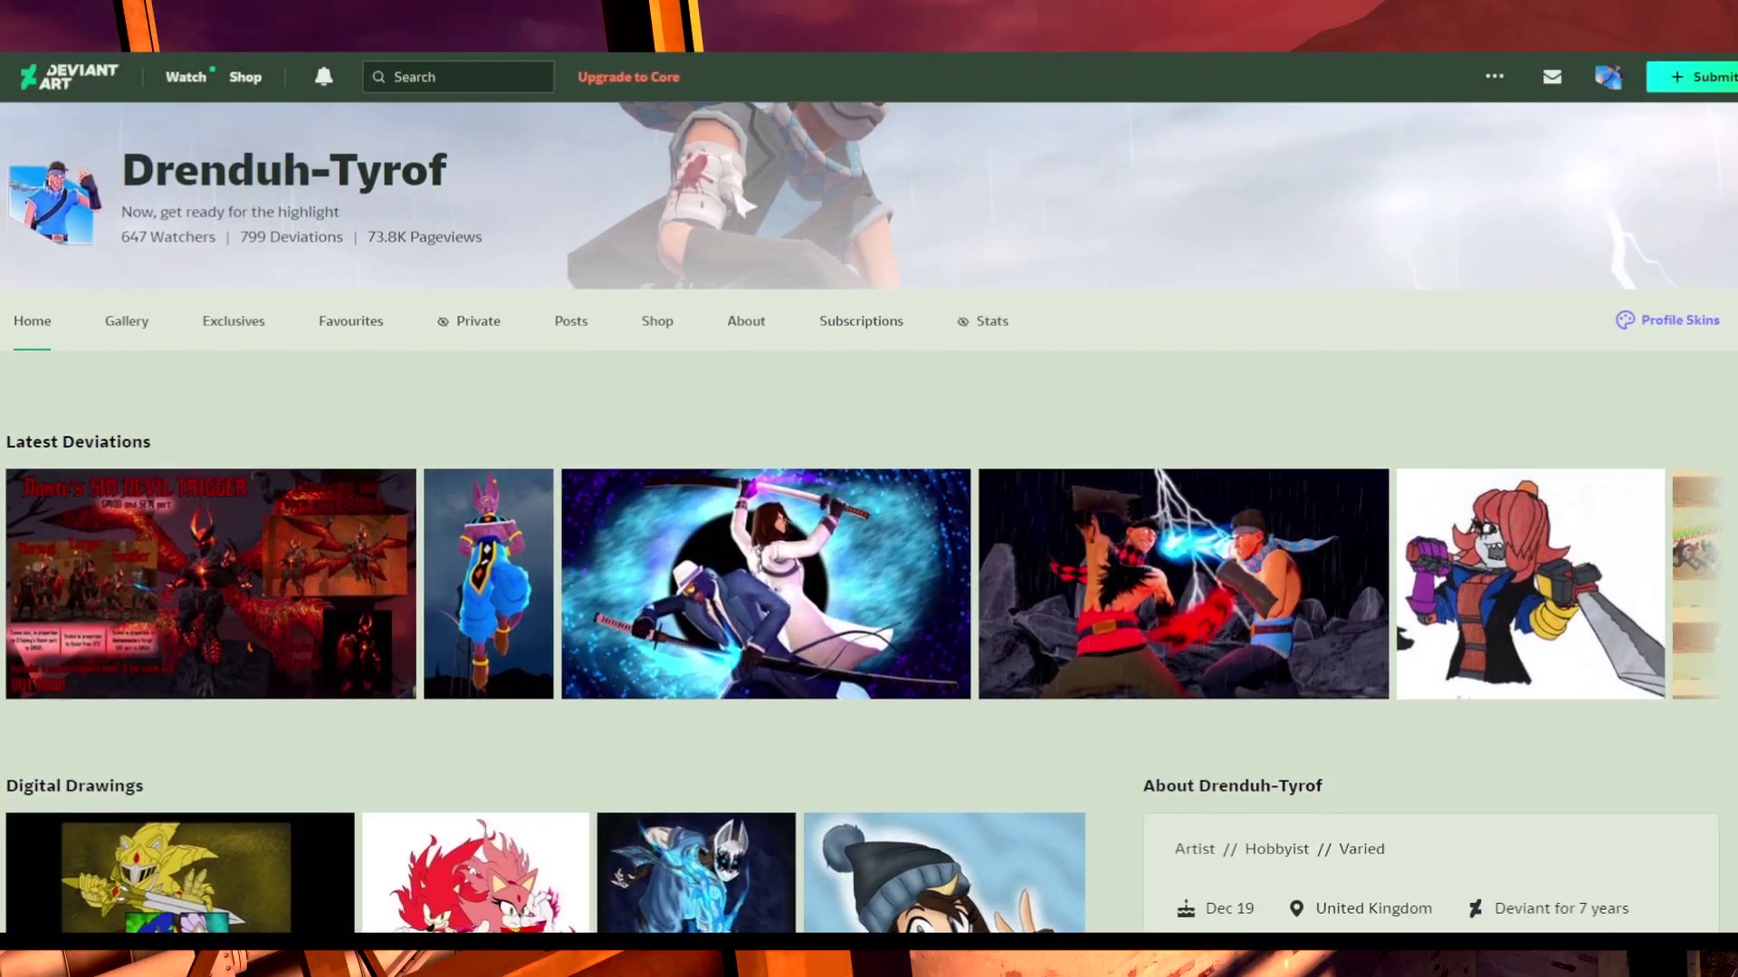
{"action": "scroll", "coordinate": [868, 516], "scroll_direction": "down", "scroll_amount": 5}
{"action": "scroll", "coordinate": [868, 516], "scroll_direction": "down", "scroll_amount": 3}
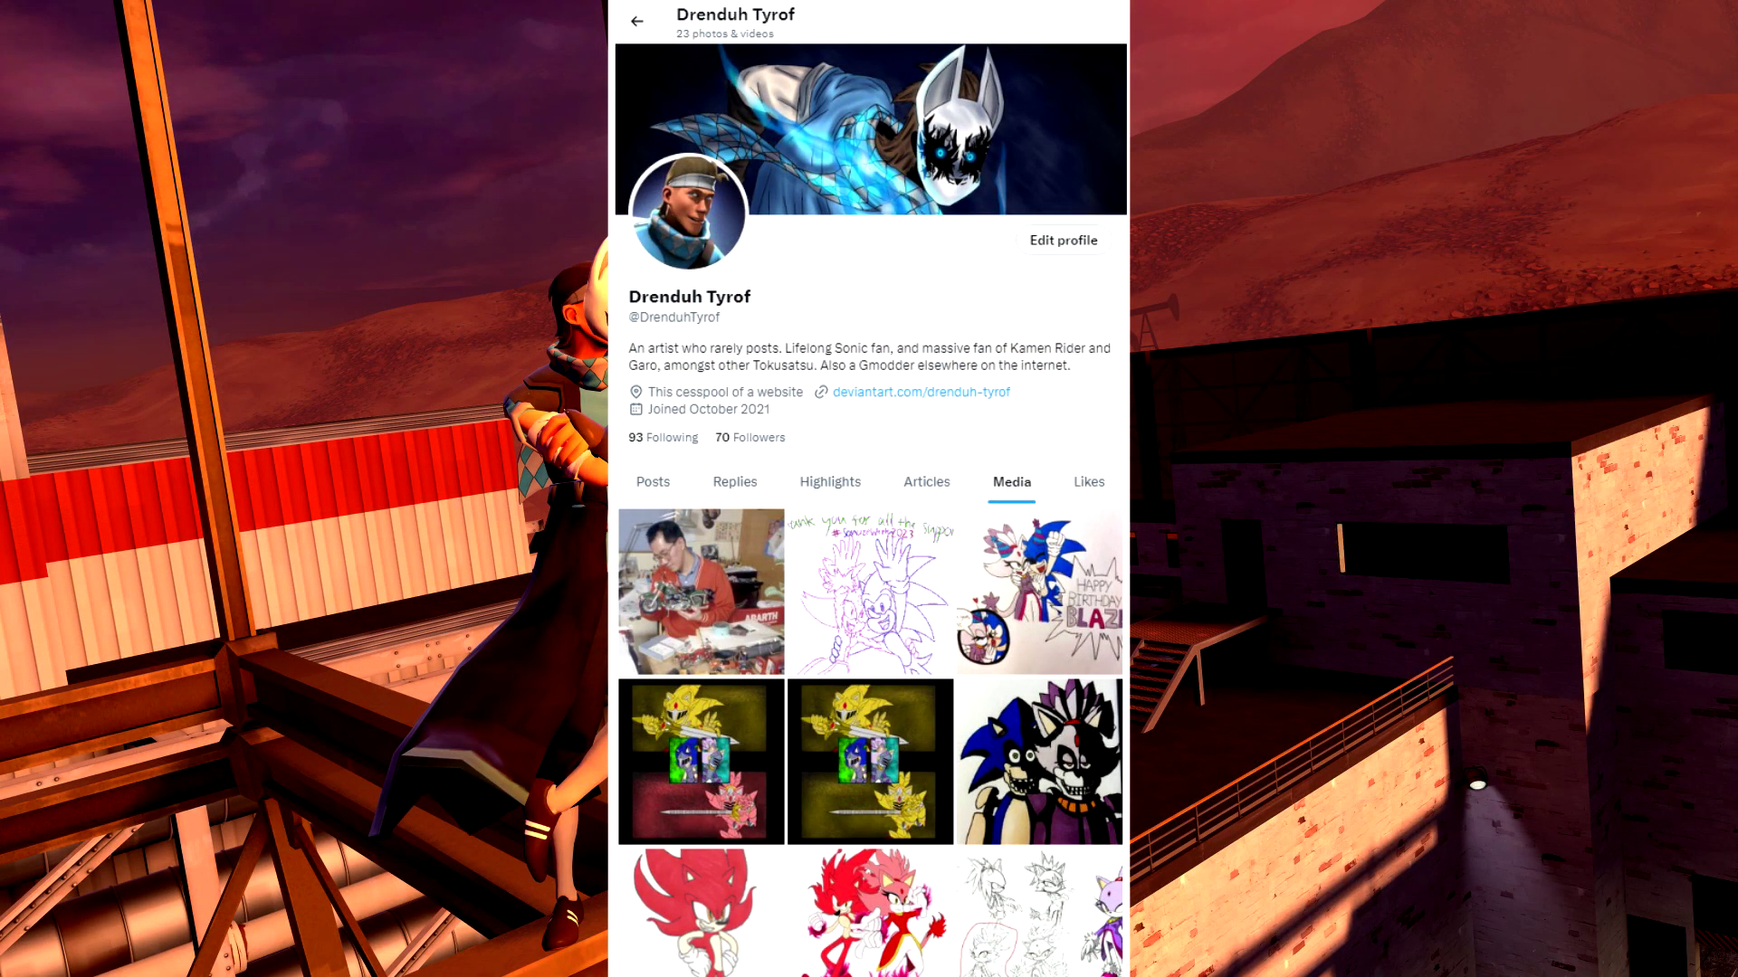